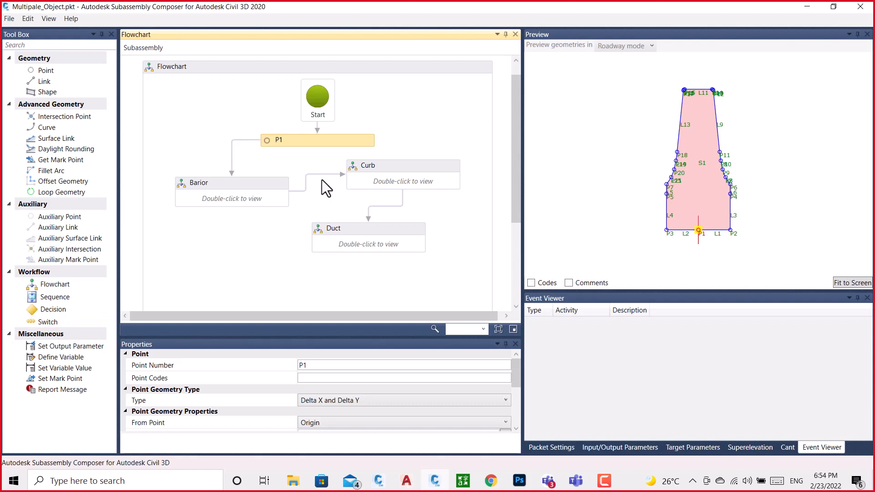
Open the Curb flowchart to view its contents, and return to the main subassembly flowchart
{"action": "double_click", "coordinate": [400, 184]}
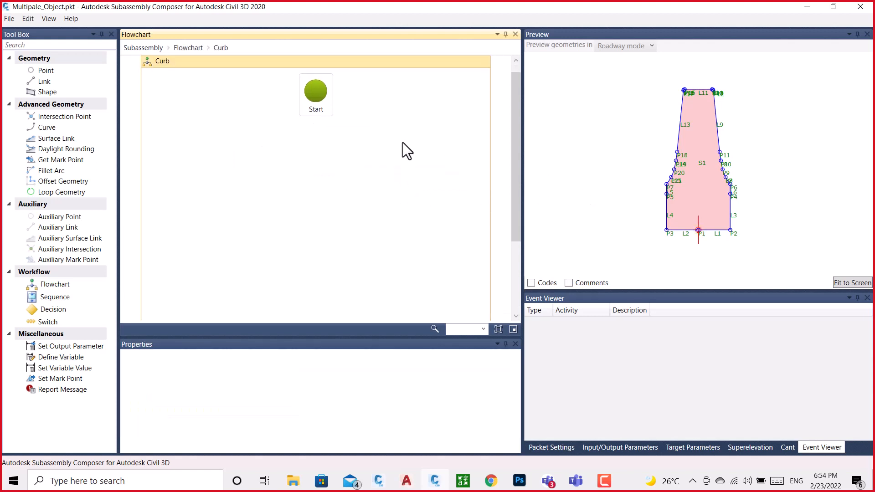
{"action": "left_click", "coordinate": [134, 48]}
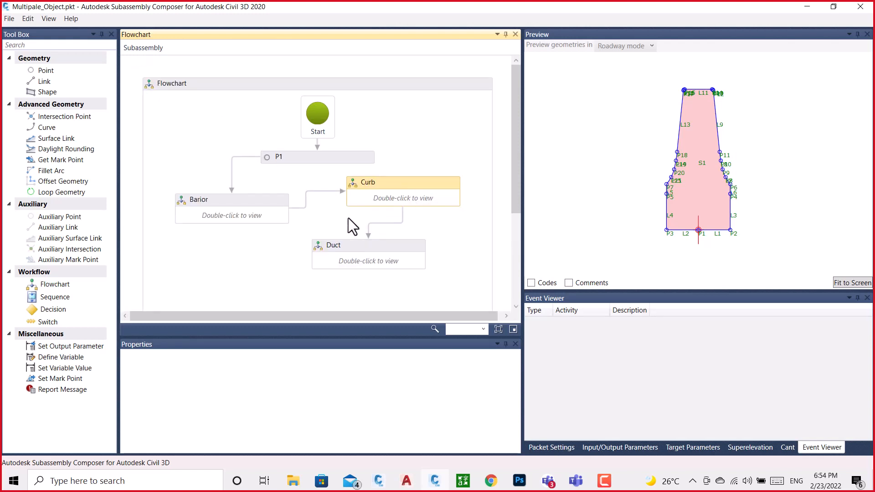
Move the Duct flowchart block further down to leave more space beneath the Curb block
{"action": "left_click", "coordinate": [377, 248]}
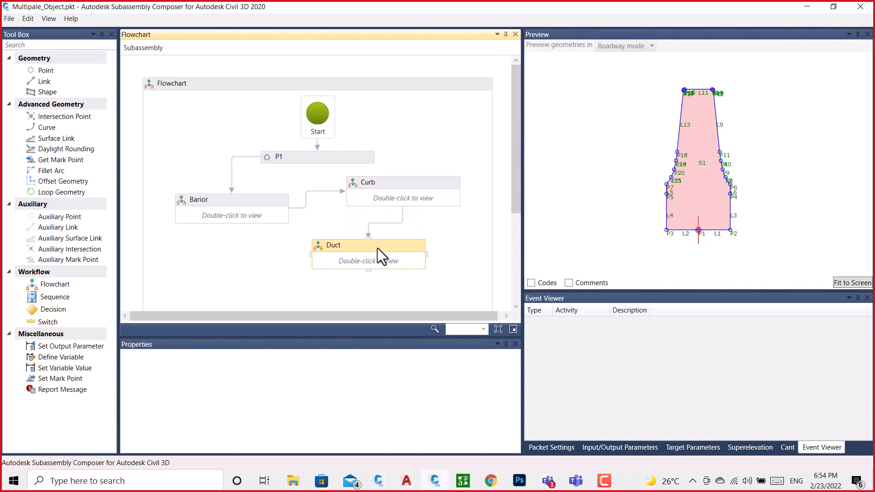
{"action": "key", "text": "Down"}
{"action": "key", "text": "Down"}
{"action": "key", "text": "Down"}
{"action": "key", "text": "Down"}
{"action": "key", "text": "Down"}
{"action": "key", "text": "Down"}
{"action": "key", "text": "Down"}
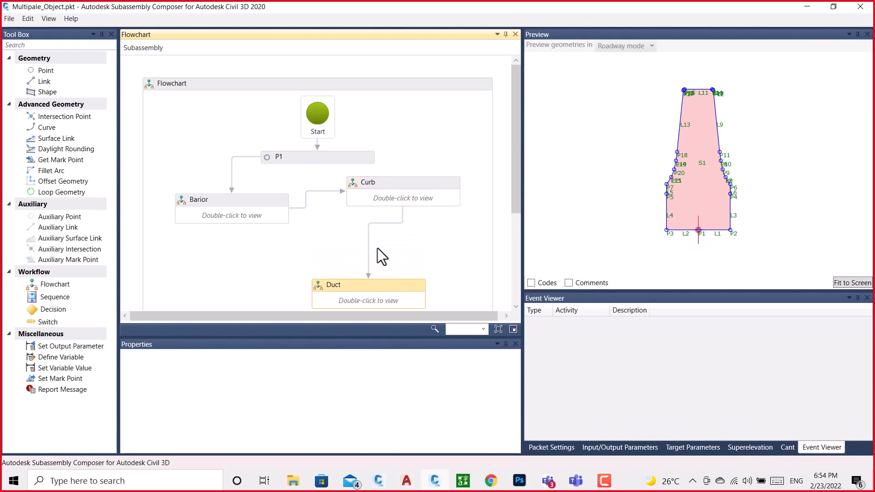
Move the Curb flowchart block down until it sits just above the Duct block
{"action": "left_click", "coordinate": [396, 183]}
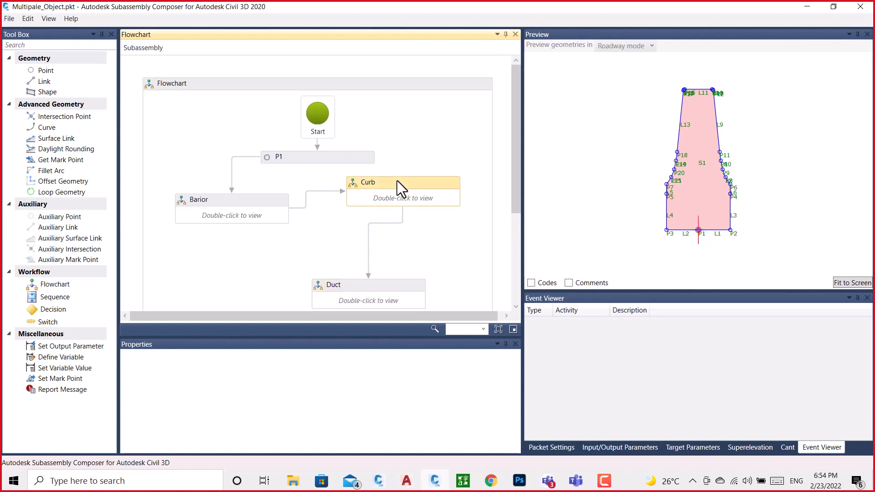
{"action": "key", "text": "Down"}
{"action": "key", "text": "Down"}
{"action": "key", "text": "Down"}
{"action": "key", "text": "Down"}
{"action": "key", "text": "Down"}
{"action": "key", "text": "Down"}
{"action": "key", "text": "Down"}
{"action": "key", "text": "Down"}
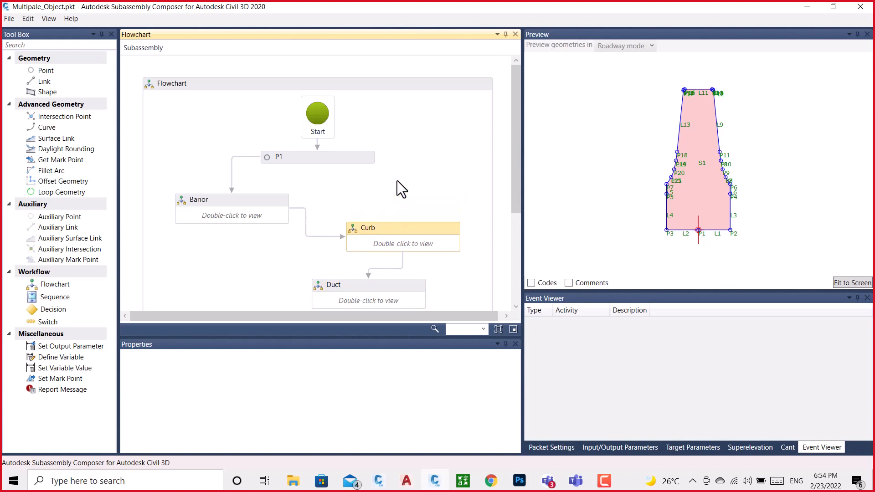
Delete the connectors from Barior to Curb and from P1 to Barior
{"action": "left_click", "coordinate": [305, 209]}
{"action": "key", "text": "Delete"}
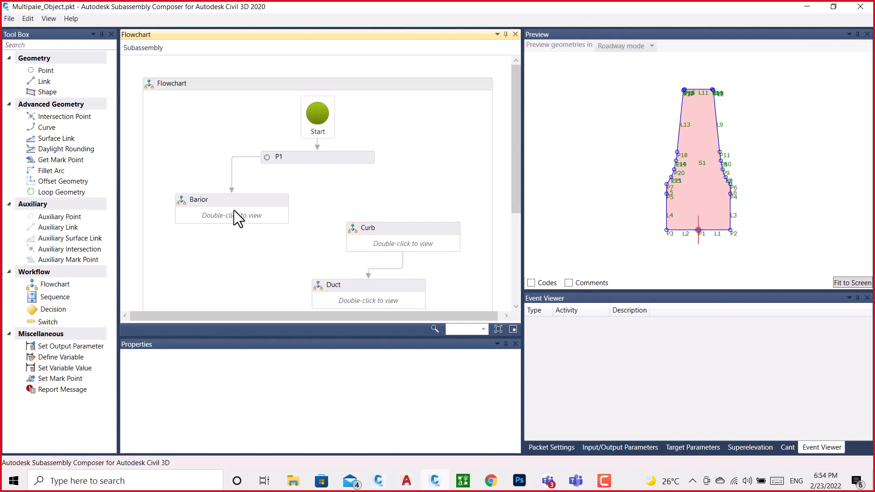
{"action": "left_click", "coordinate": [230, 168]}
{"action": "key", "text": "Delete"}
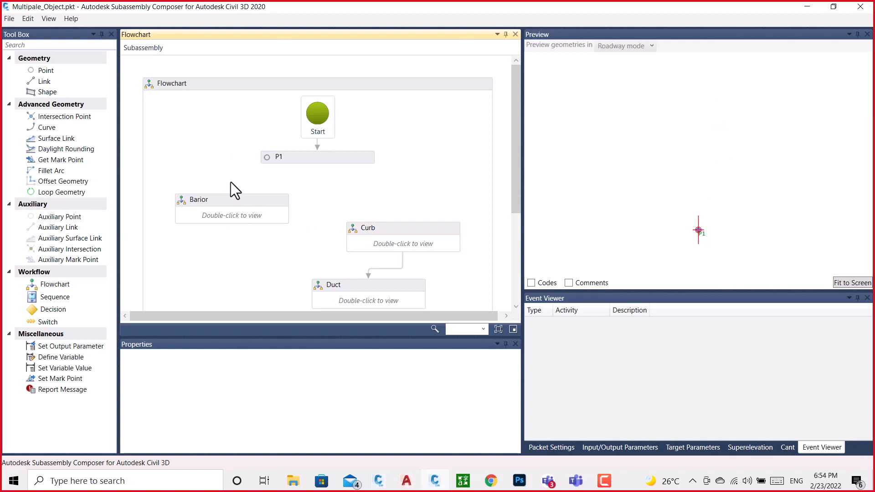
Move the Barior flowchart block down to make room beneath point P1
{"action": "left_click", "coordinate": [242, 200]}
{"action": "key", "text": "Down"}
{"action": "key", "text": "Down"}
{"action": "key", "text": "Down"}
{"action": "key", "text": "Down"}
{"action": "key", "text": "Down"}
{"action": "key", "text": "Down"}
{"action": "key", "text": "Down"}
{"action": "key", "text": "Down"}
{"action": "key", "text": "Down"}
{"action": "key", "text": "Down"}
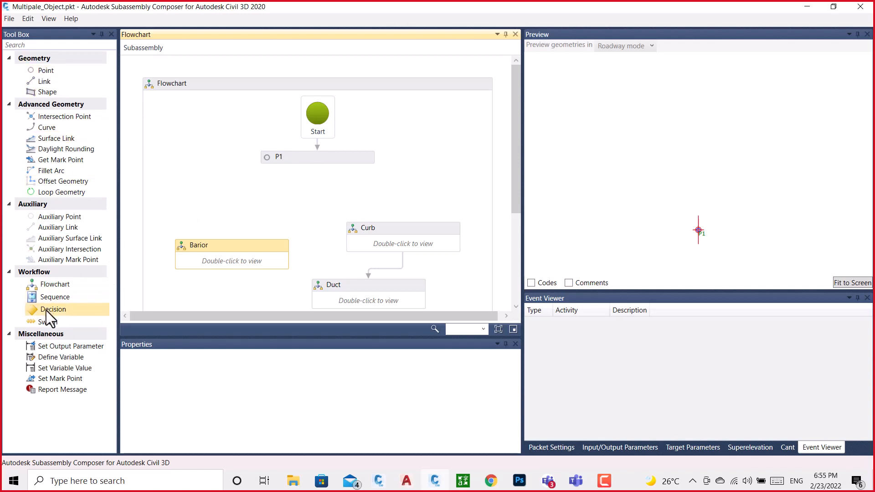
Add a Switch below P1, remove its link from Duct, and connect P1 to the Switch
{"action": "left_click_drag", "start_coordinate": [47, 321], "coordinate": [316, 187]}
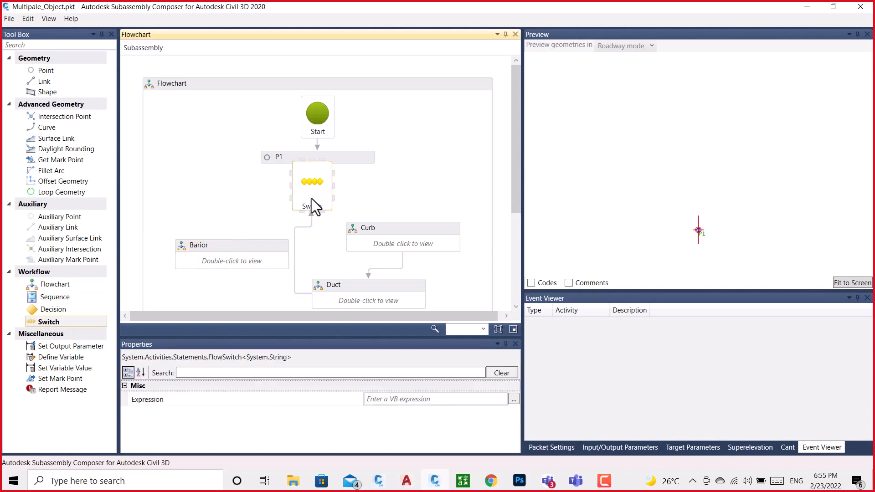
{"action": "left_click", "coordinate": [296, 228]}
{"action": "key", "text": "Delete"}
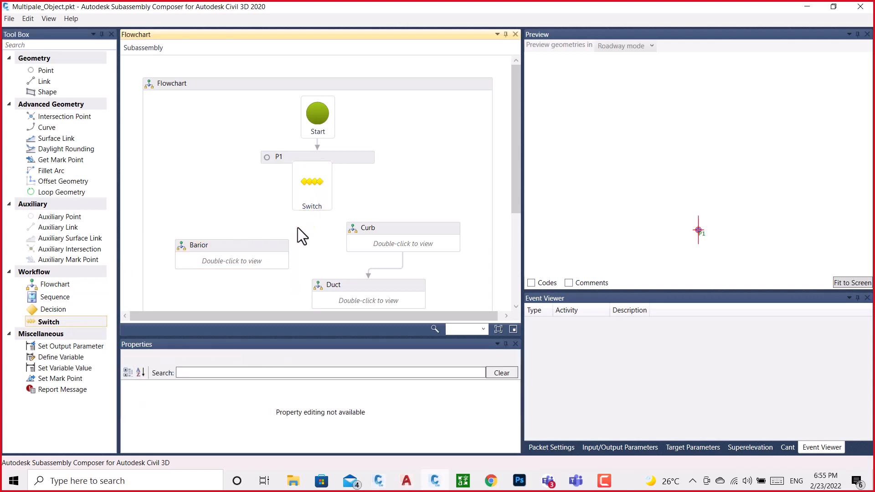
{"action": "left_click", "coordinate": [316, 192]}
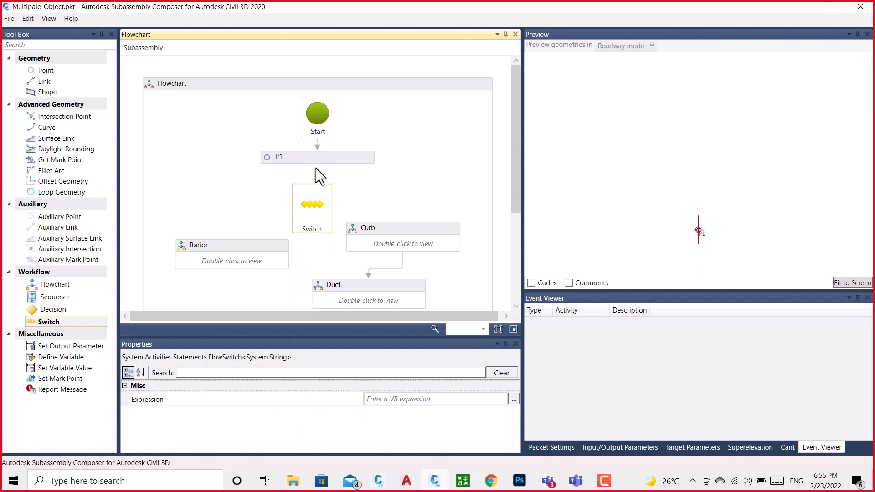
{"action": "left_click_drag", "start_coordinate": [319, 160], "coordinate": [311, 182]}
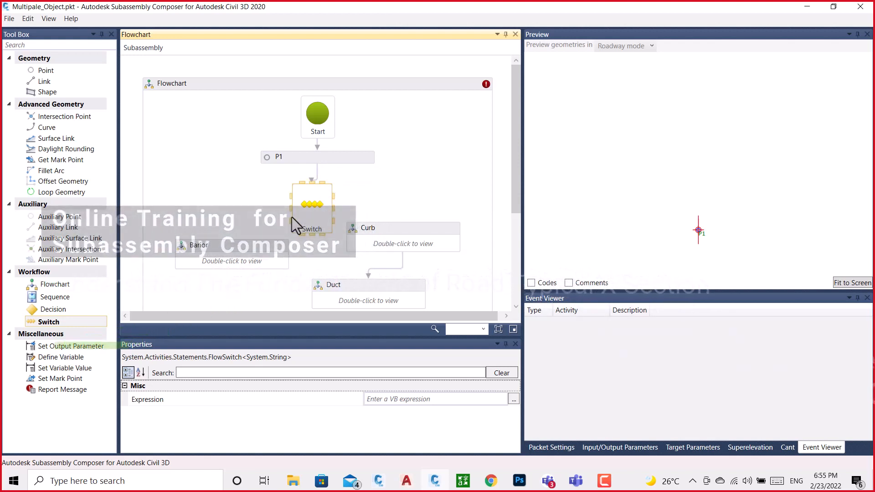
Shift the Barior block away from the Switch and connect the Switch to it as the Default branch
{"action": "mouse_move", "coordinate": [488, 88]}
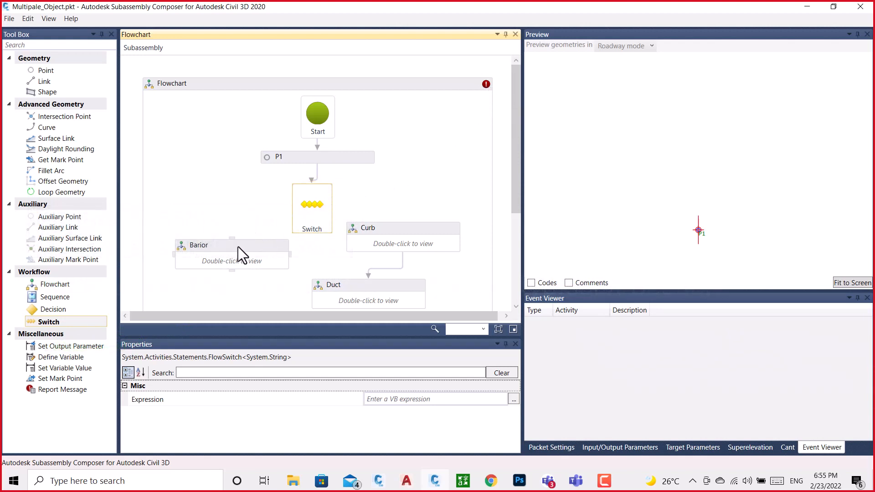
{"action": "left_click_drag", "start_coordinate": [226, 248], "coordinate": [199, 236]}
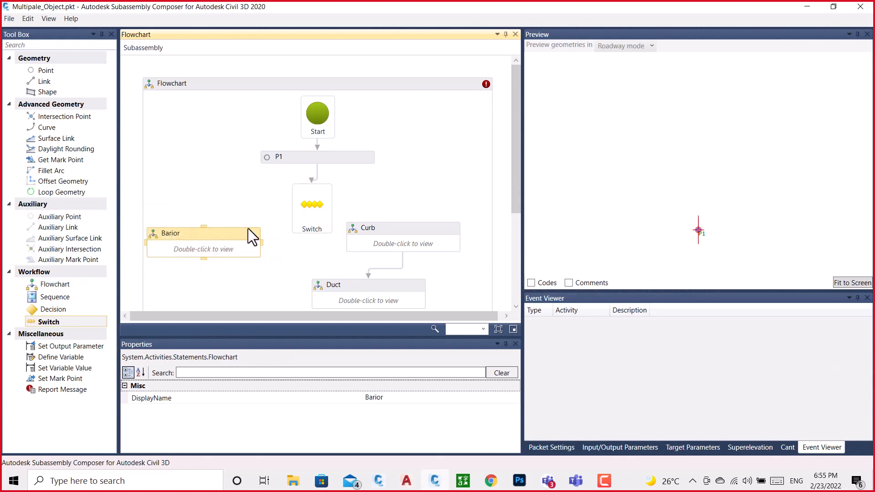
{"action": "left_click_drag", "start_coordinate": [291, 209], "coordinate": [206, 227]}
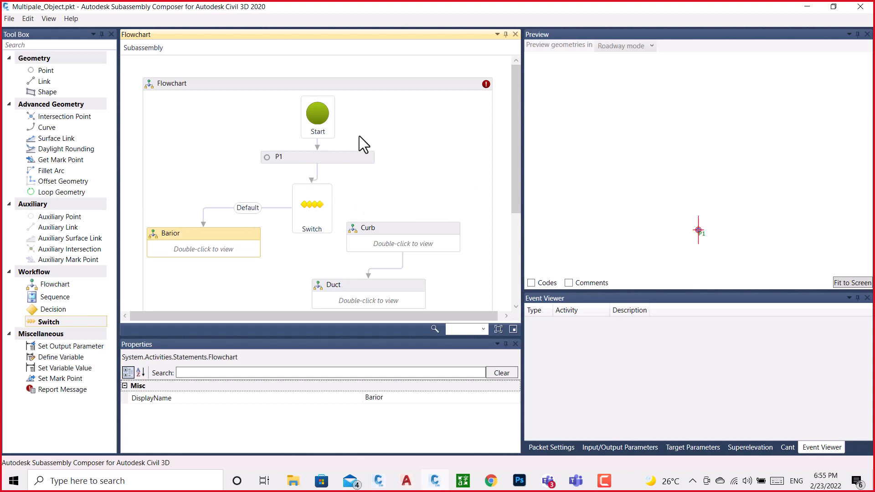
Define a new enumeration group named Dehli_Project
{"action": "left_click", "coordinate": [49, 19]}
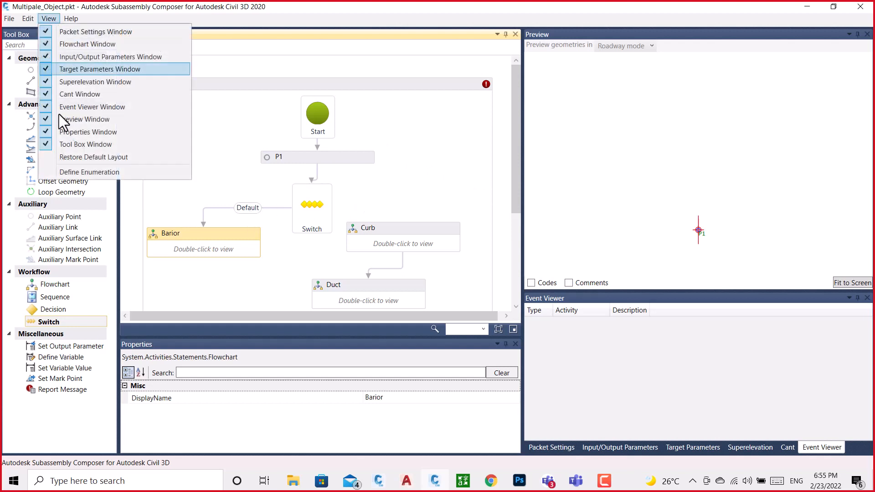
{"action": "left_click", "coordinate": [105, 173]}
{"action": "left_click_drag", "start_coordinate": [502, 127], "coordinate": [620, 105]}
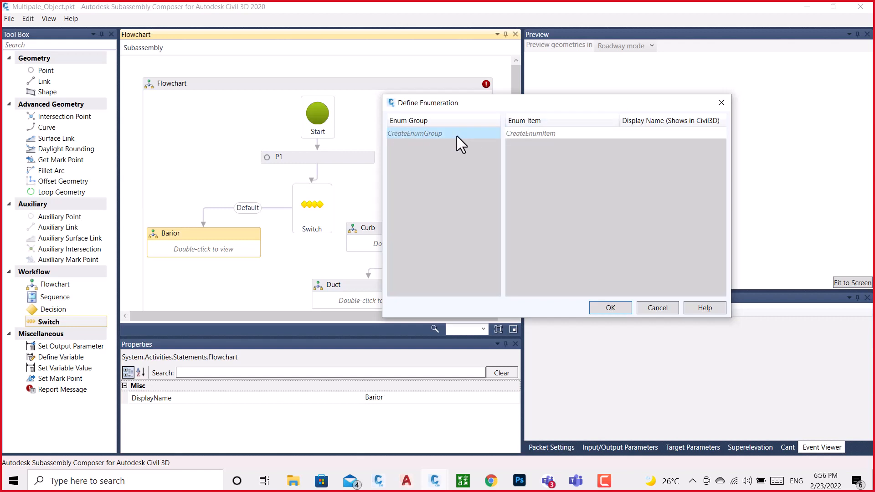
{"action": "left_click", "coordinate": [443, 130]}
{"action": "left_click", "coordinate": [422, 133]}
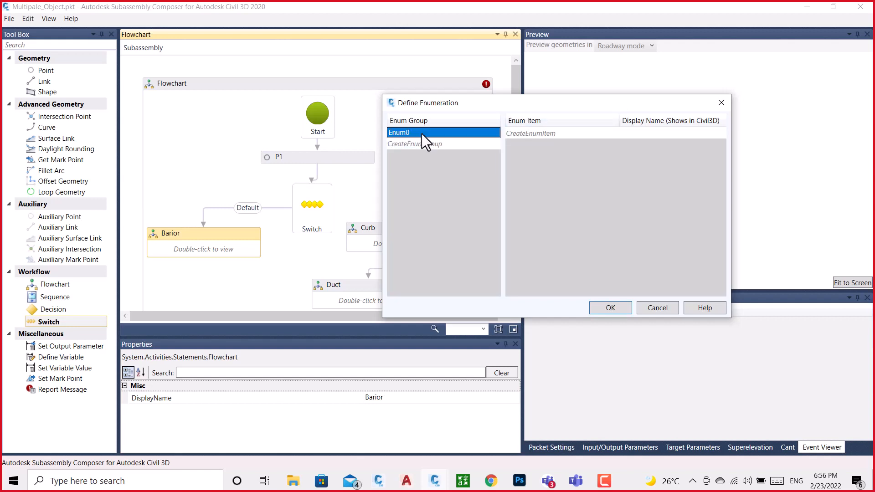
{"action": "left_click", "coordinate": [422, 132]}
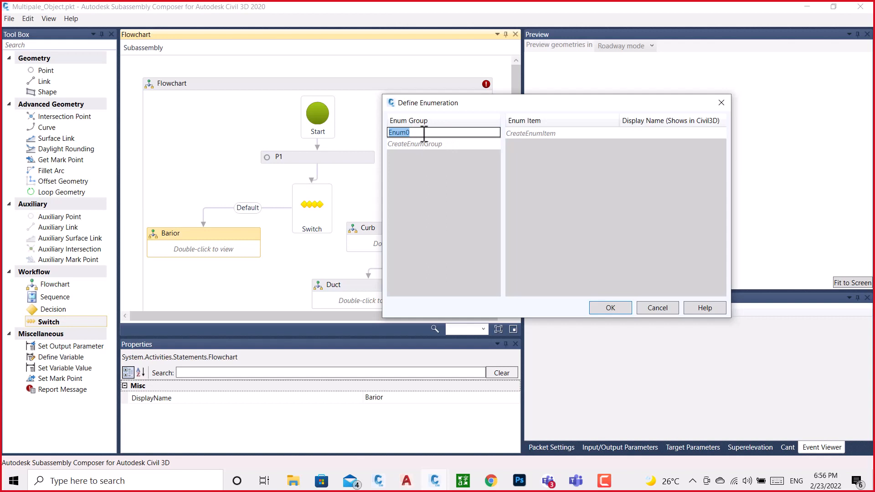
{"action": "key", "text": "BackSpace"}
{"action": "type", "text": "Dehli_Project"}
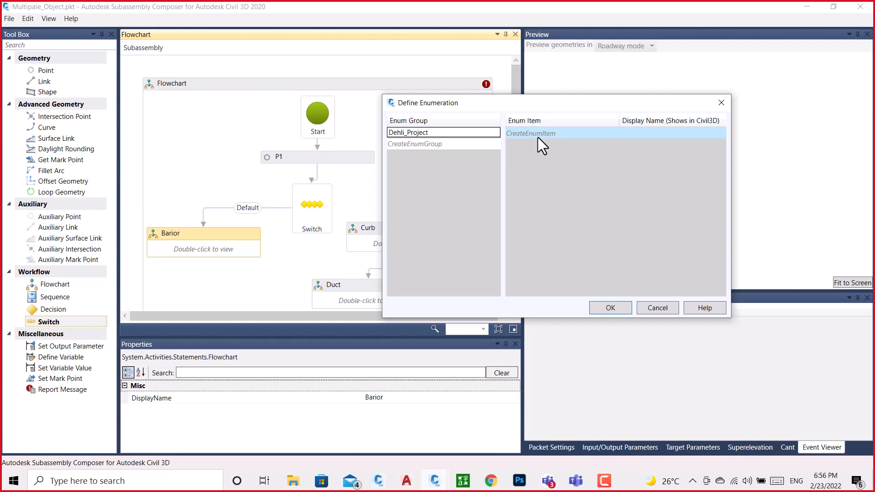
Create three enumeration items in the Dehli_Project group
{"action": "left_click_drag", "start_coordinate": [563, 106], "coordinate": [715, 78]}
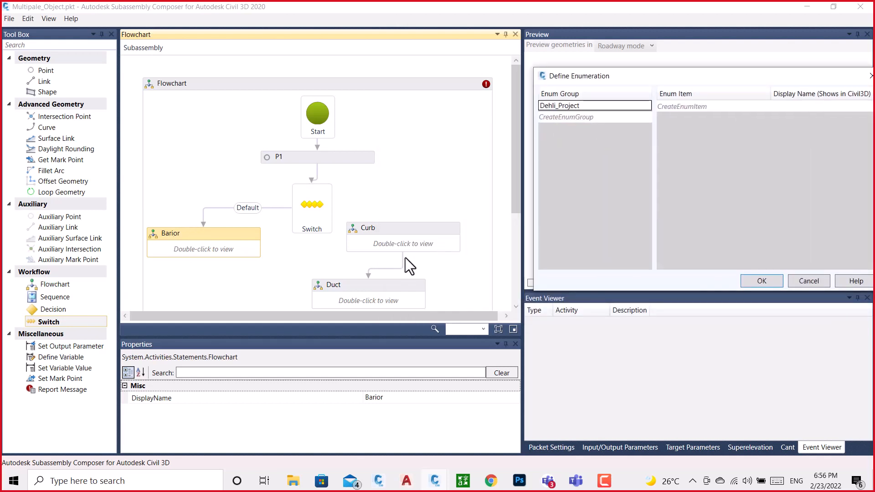
{"action": "left_click_drag", "start_coordinate": [693, 78], "coordinate": [610, 91]}
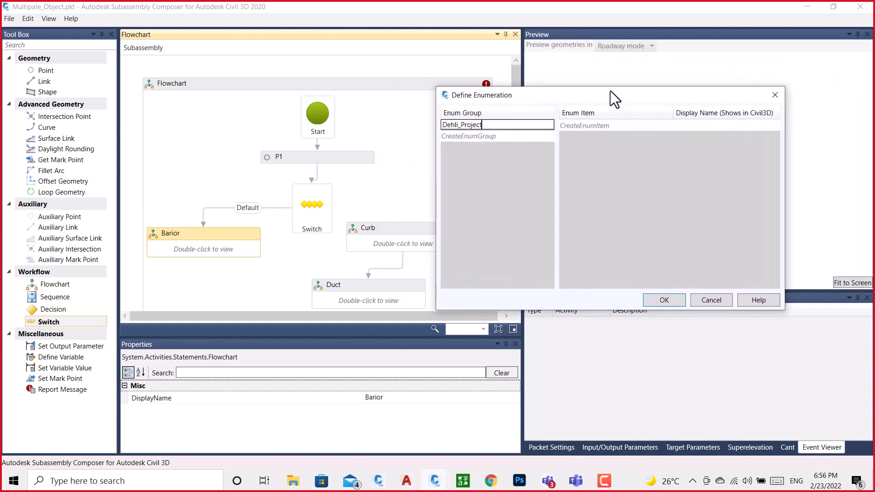
{"action": "left_click", "coordinate": [583, 124]}
{"action": "left_click", "coordinate": [583, 125]}
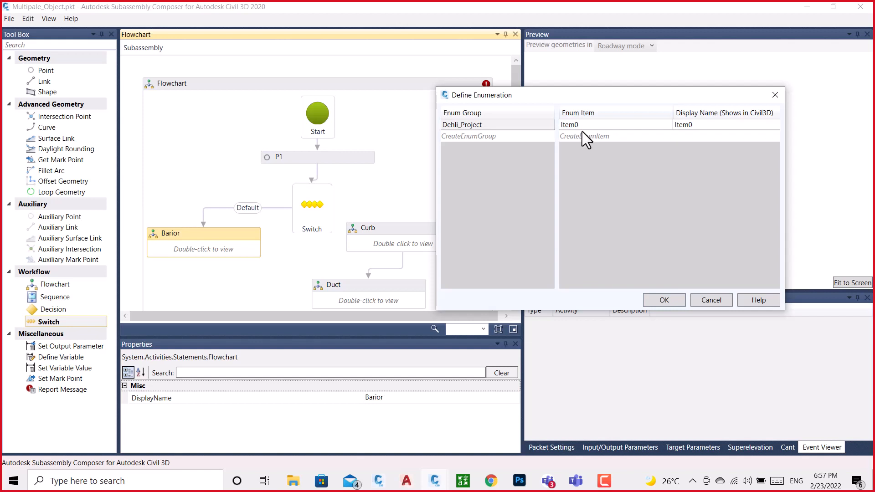
{"action": "left_click", "coordinate": [582, 136]}
{"action": "left_click", "coordinate": [584, 141]}
{"action": "left_click", "coordinate": [582, 147]}
{"action": "left_click", "coordinate": [581, 146]}
Rename the three enumeration items Barior, Curb and Duct, and accept the enumeration definition
{"action": "left_click", "coordinate": [587, 125]}
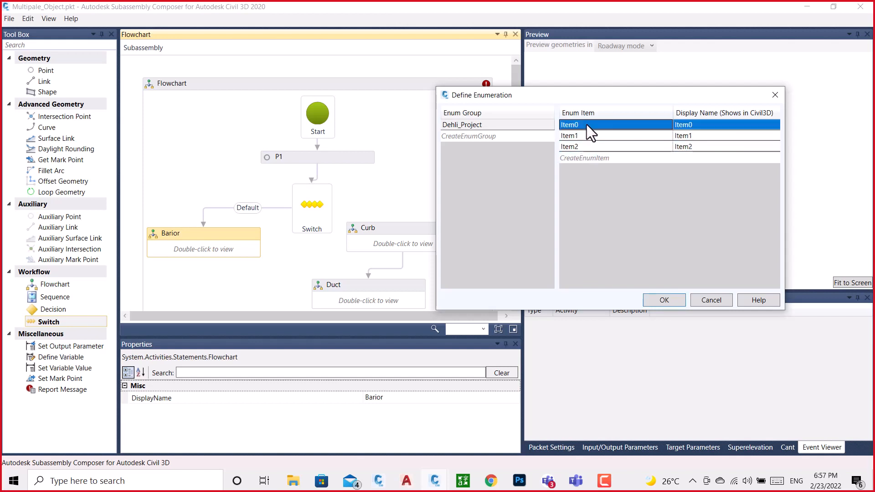
{"action": "left_click", "coordinate": [588, 124]}
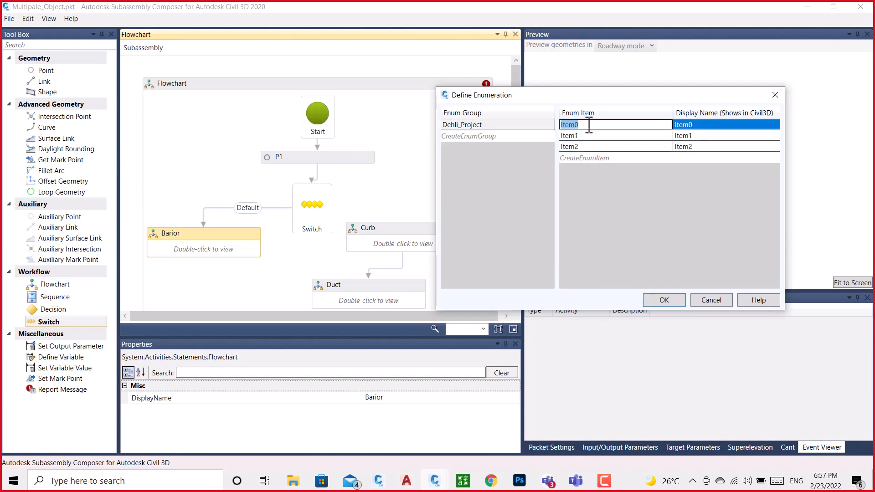
{"action": "type", "text": "Barior"}
{"action": "left_click", "coordinate": [591, 137]}
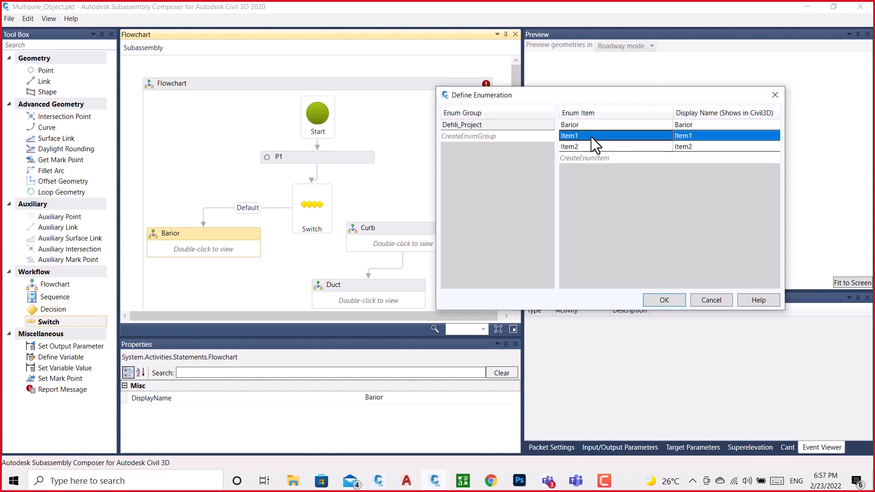
{"action": "type", "text": "C"}
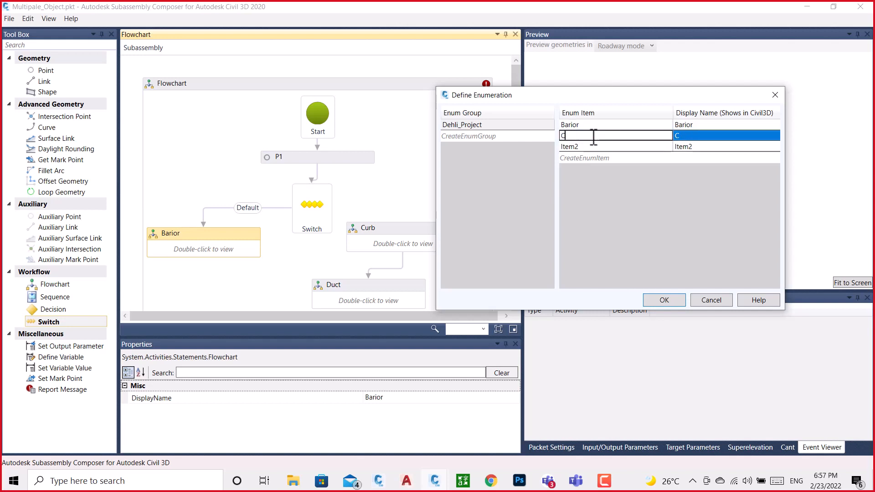
{"action": "type", "text": "U"}
{"action": "key", "text": "BackSpace"}
{"action": "type", "text": "urb"}
{"action": "left_click", "coordinate": [601, 146]}
{"action": "left_click", "coordinate": [601, 146]}
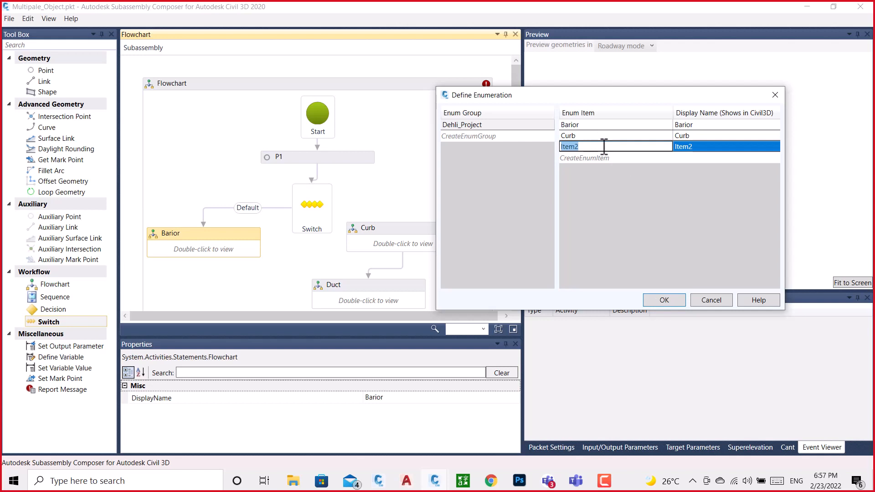
{"action": "type", "text": "Duct"}
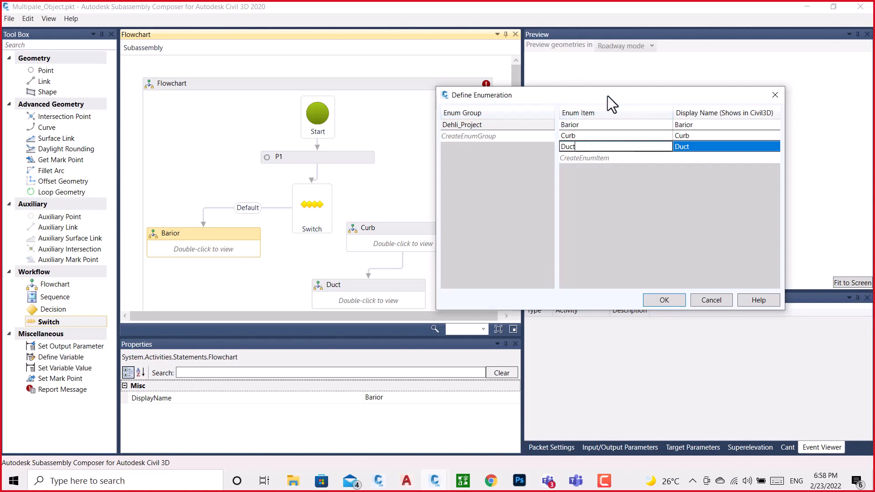
{"action": "left_click_drag", "start_coordinate": [607, 96], "coordinate": [586, 81]}
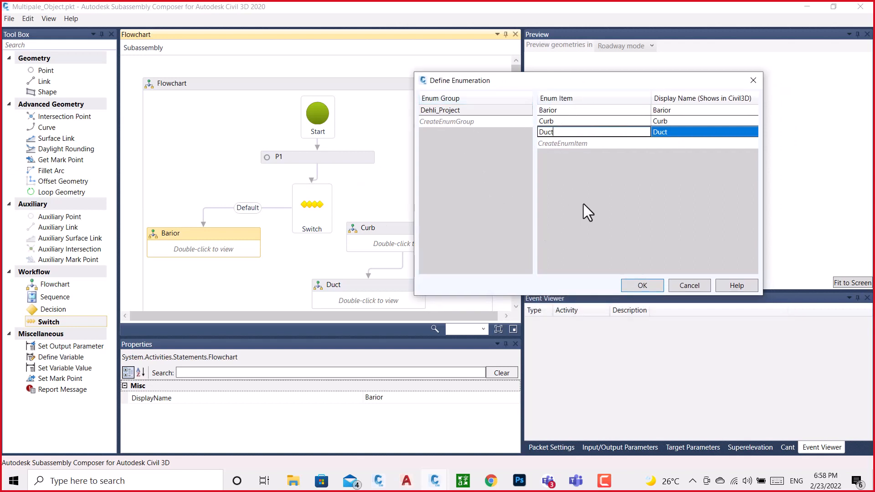
{"action": "left_click", "coordinate": [640, 285]}
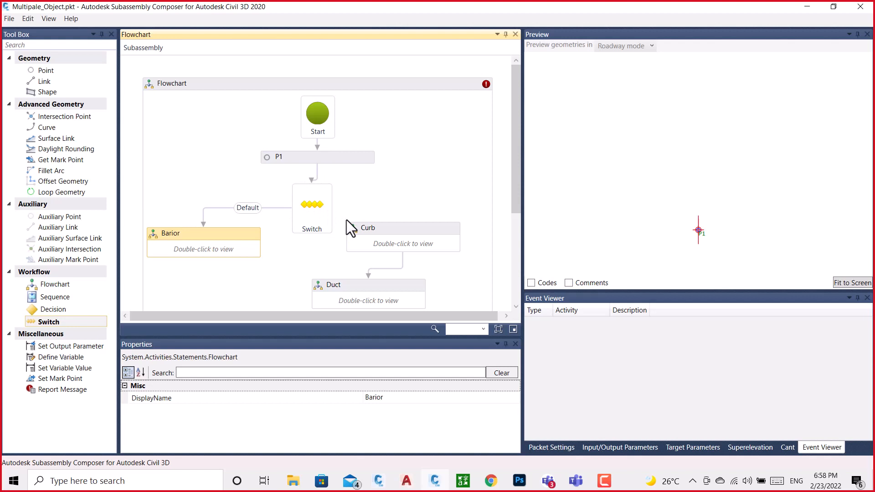
Connect the Switch to Curb as the Case1 branch and delete the connector between Curb and Duct
{"action": "left_click_drag", "start_coordinate": [333, 207], "coordinate": [407, 228]}
{"action": "left_click_drag", "start_coordinate": [332, 208], "coordinate": [405, 226]}
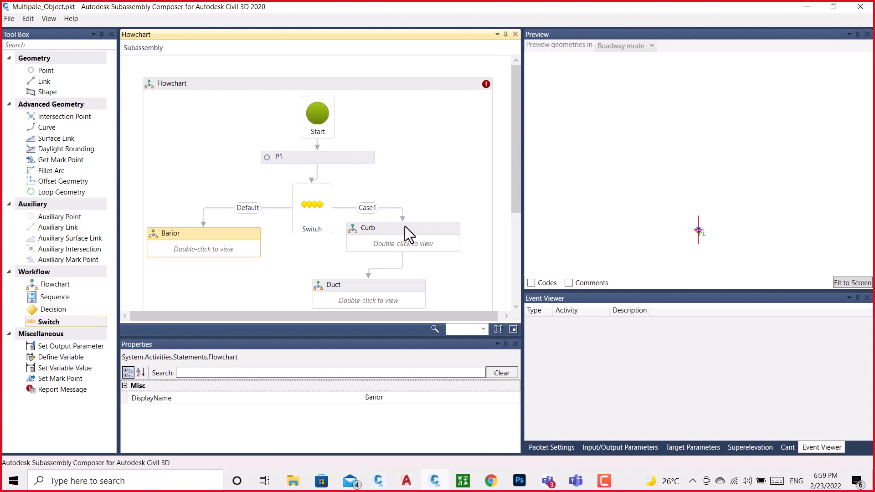
{"action": "left_click", "coordinate": [403, 265]}
{"action": "key", "text": "Delete"}
Move the Duct flowchart block left until it is roughly centred beneath the Switch
{"action": "left_click", "coordinate": [366, 288]}
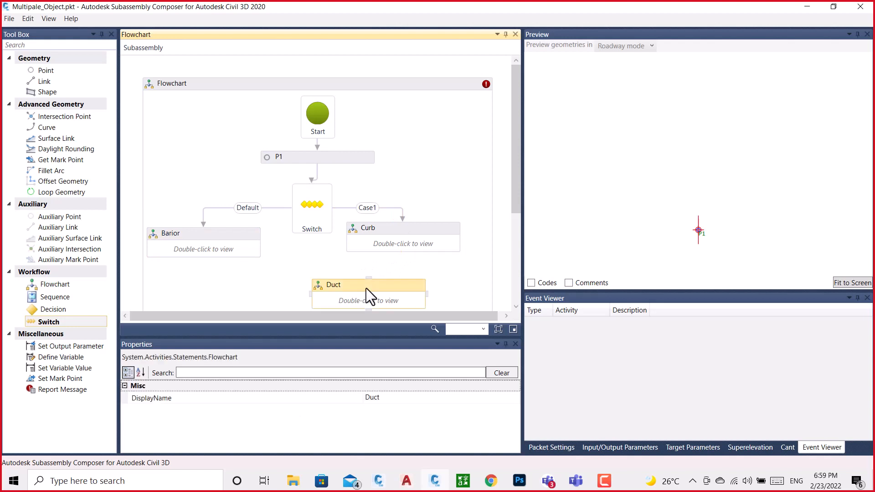
{"action": "key", "text": "Left"}
{"action": "key", "text": "Left"}
{"action": "key", "text": "Left"}
{"action": "key", "text": "Left"}
{"action": "key", "text": "Left"}
{"action": "key", "text": "Left"}
{"action": "key", "text": "Left"}
{"action": "key", "text": "Left"}
{"action": "key", "text": "Left"}
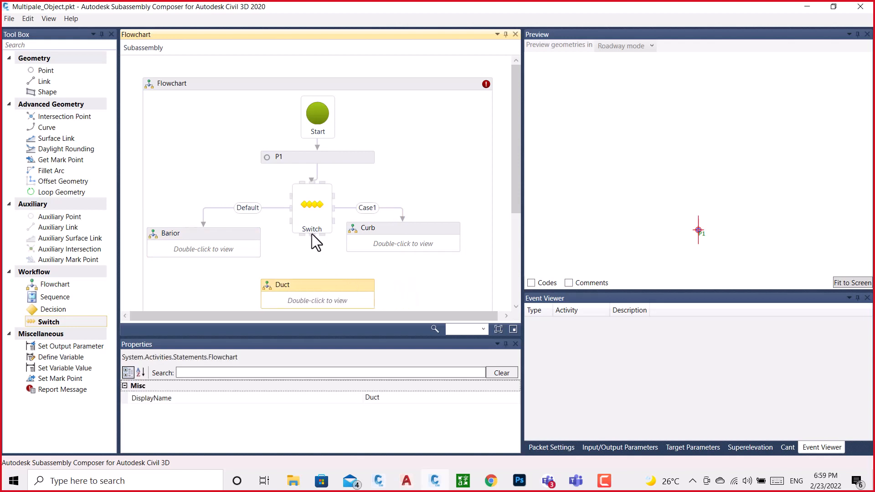
Connect the Switch to Duct as the Case2 branch and nudge the Duct block left to line up beneath the Switch
{"action": "left_click_drag", "start_coordinate": [312, 234], "coordinate": [317, 278]}
{"action": "key", "text": "Right"}
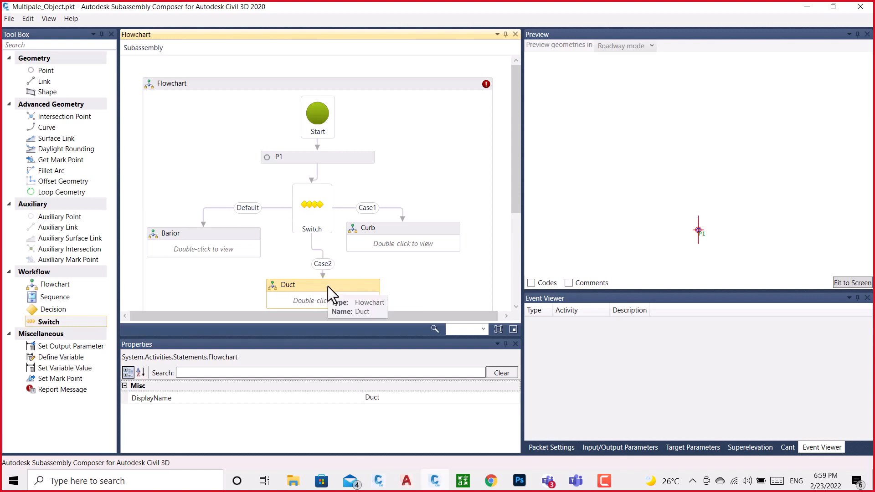
{"action": "key", "text": "Left"}
{"action": "key", "text": "Left"}
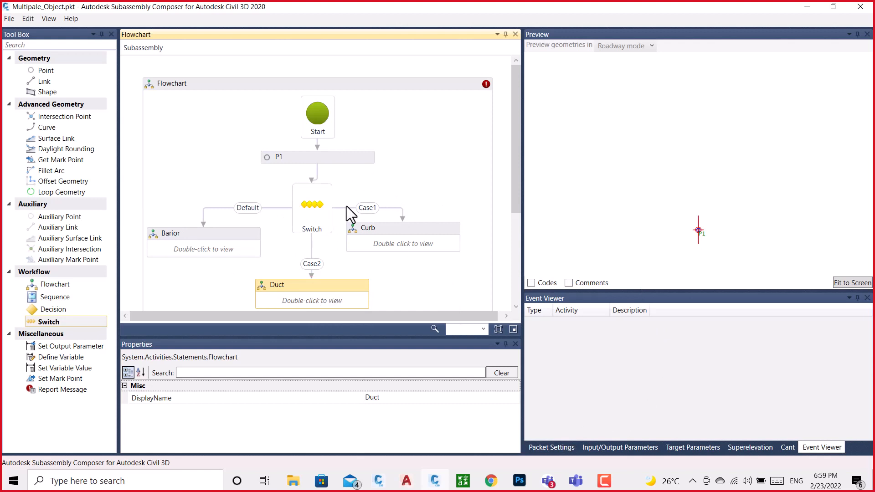
Examine the subassembly's input parameters and the data types available for parameter A, leaving its type as it is
{"action": "left_click", "coordinate": [349, 155]}
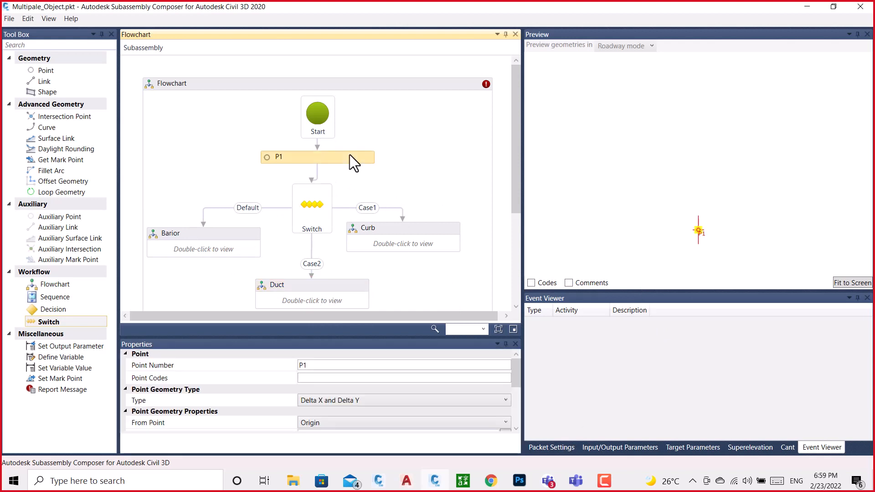
{"action": "left_click", "coordinate": [319, 212]}
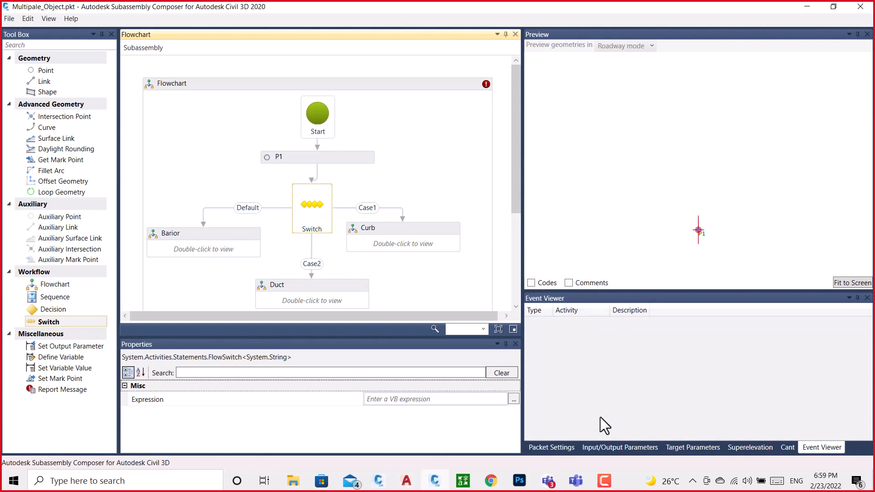
{"action": "left_click", "coordinate": [604, 447]}
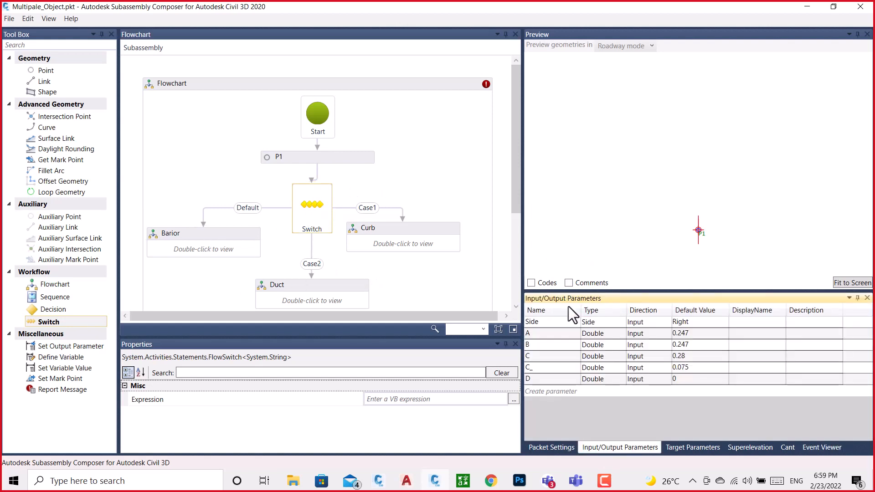
{"action": "left_click", "coordinate": [619, 322]}
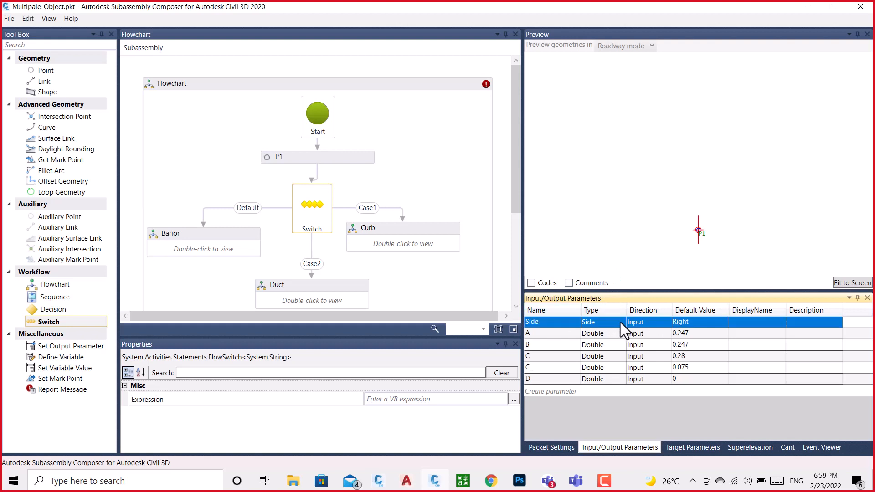
{"action": "left_click", "coordinate": [614, 312]}
{"action": "left_click", "coordinate": [614, 313]}
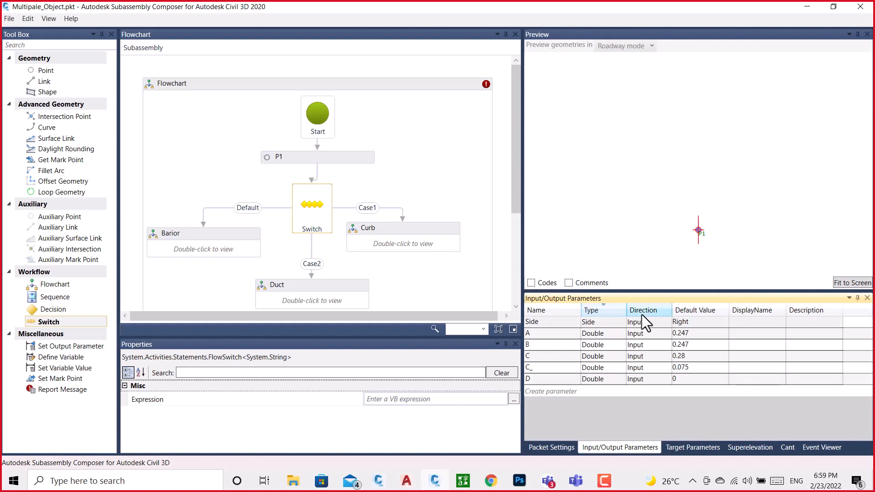
{"action": "left_click", "coordinate": [657, 321]}
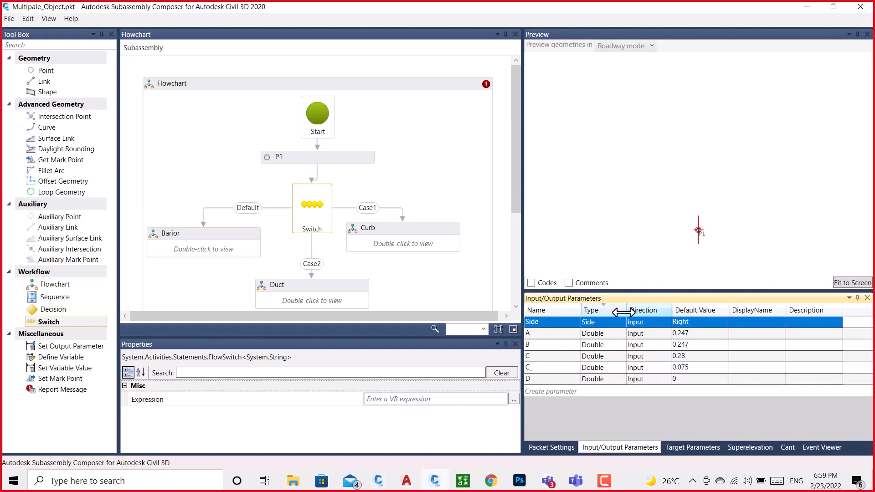
{"action": "left_click", "coordinate": [612, 333]}
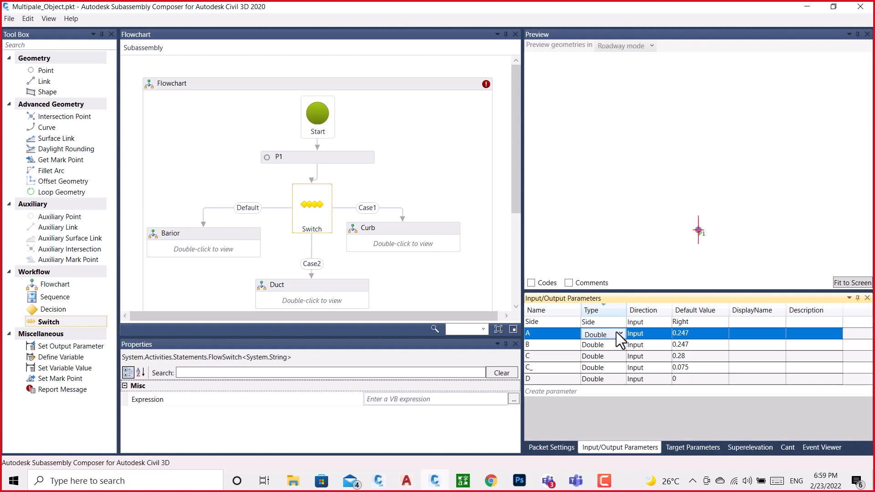
{"action": "left_click", "coordinate": [619, 333]}
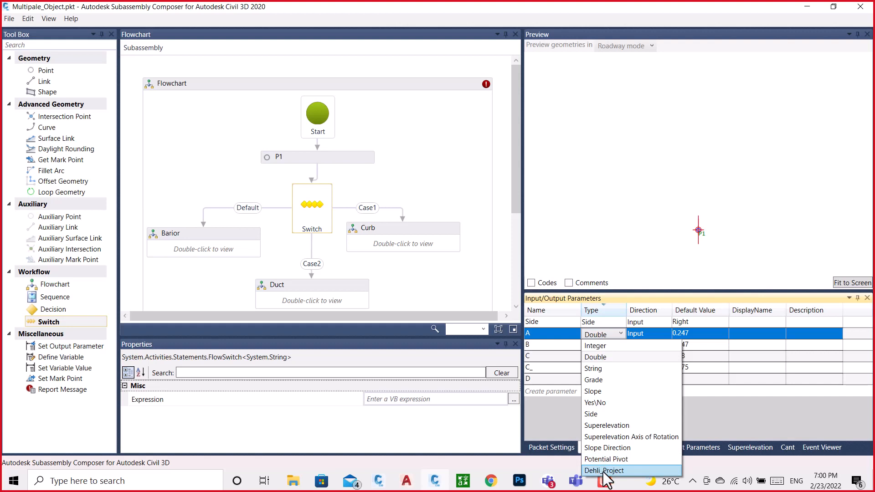
{"action": "left_click", "coordinate": [579, 246]}
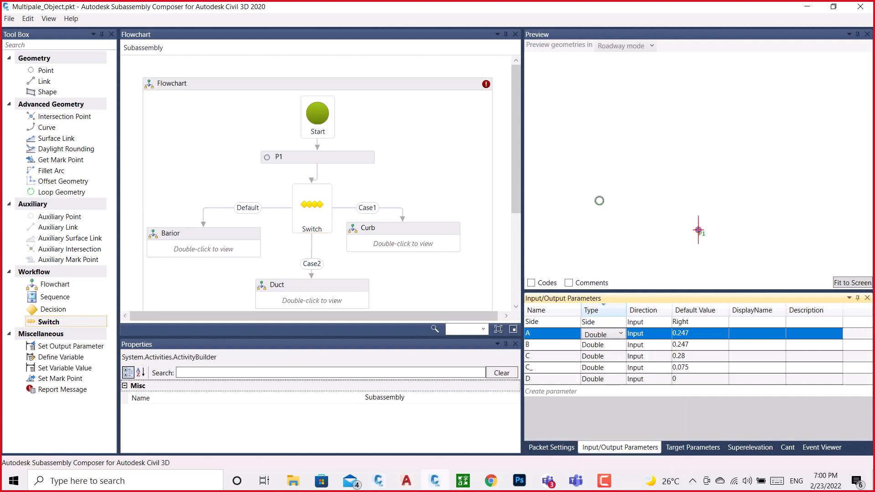
Create an input parameter and name it Dehali
{"action": "left_click", "coordinate": [560, 392]}
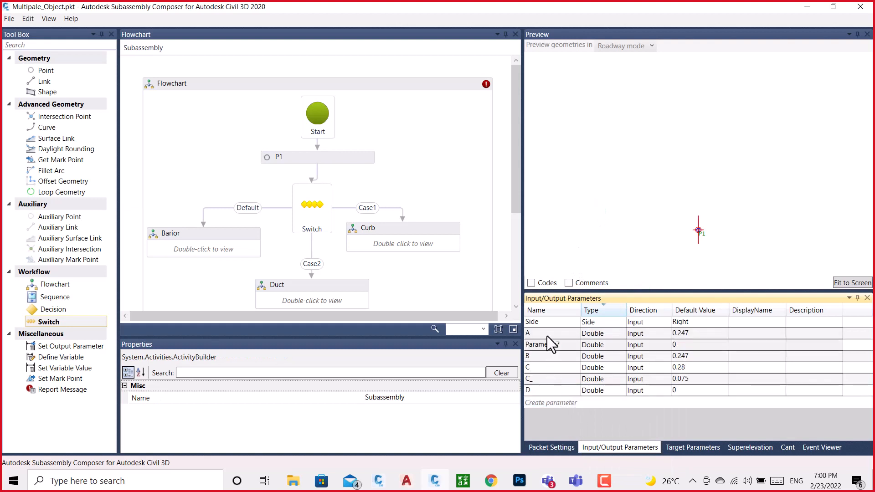
{"action": "left_click", "coordinate": [559, 344]}
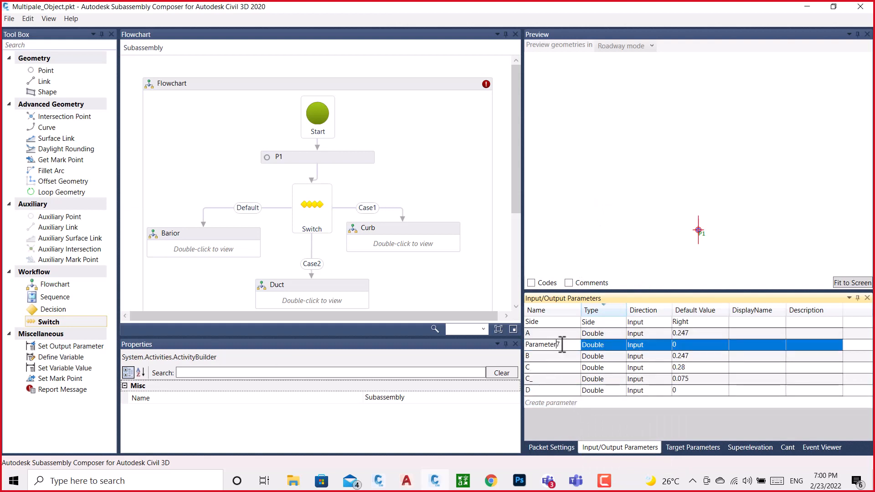
{"action": "left_click", "coordinate": [570, 344]}
{"action": "type", "text": "d"}
{"action": "key", "text": "BackSpace"}
{"action": "type", "text": "Dehali"}
{"action": "key", "text": "Return"}
Set the Dehali parameter's type to the Dehli_Project enumeration
{"action": "left_click", "coordinate": [620, 346]}
{"action": "left_click", "coordinate": [619, 346]}
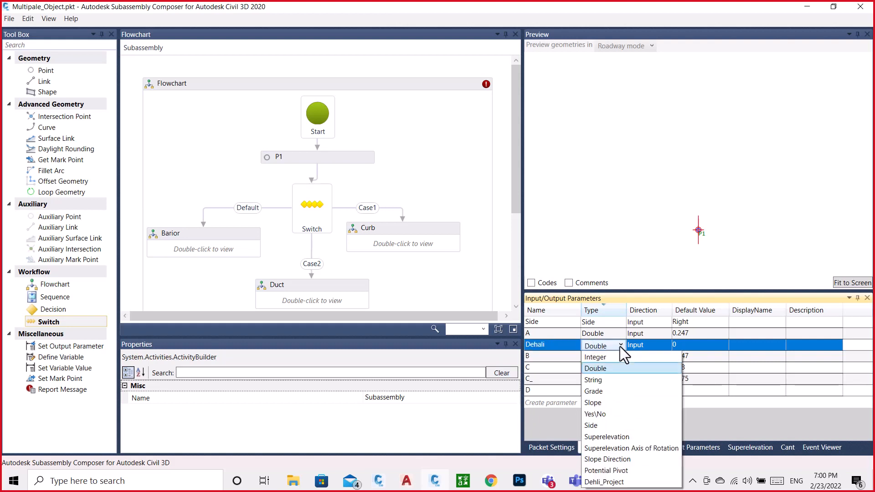
{"action": "left_click", "coordinate": [606, 482]}
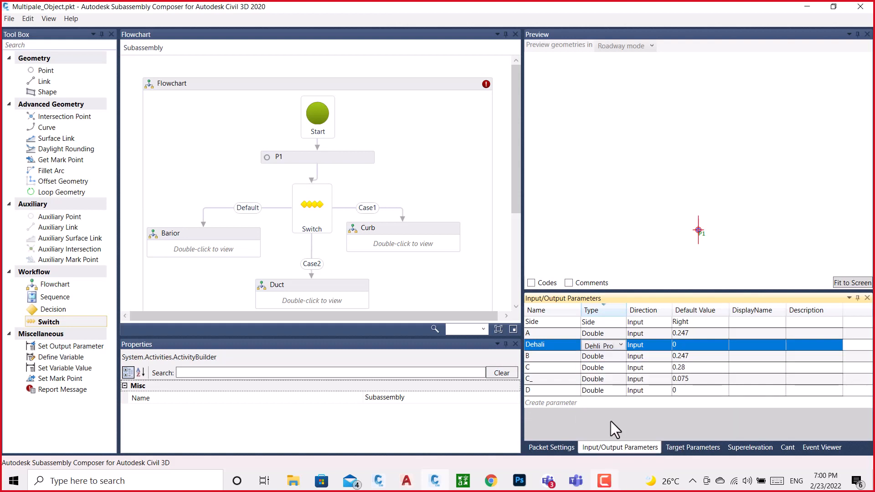
{"action": "left_click", "coordinate": [751, 342]}
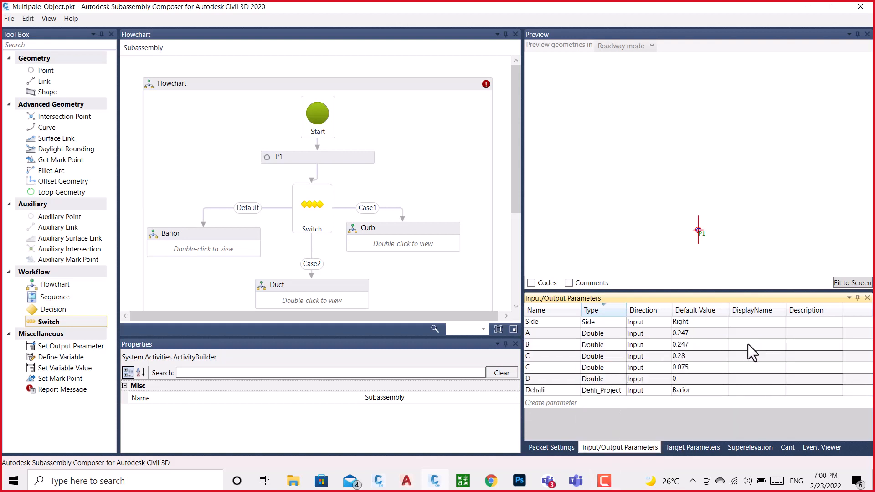
Try Barior, Curb and Duct in turn as the Dehali parameter's default value
{"action": "left_click", "coordinate": [735, 346]}
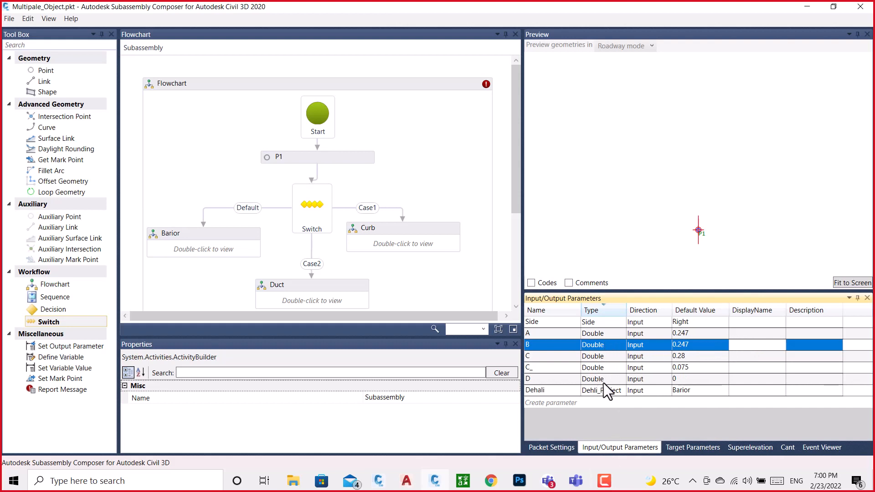
{"action": "left_click", "coordinate": [742, 391]}
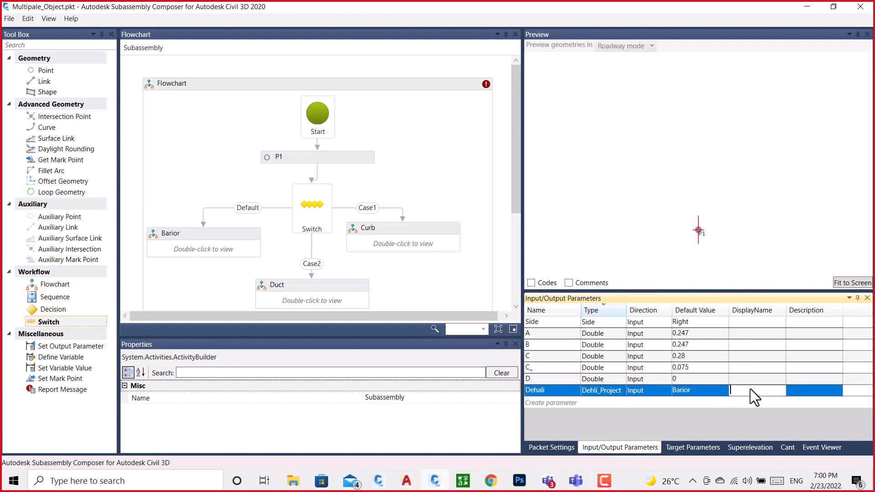
{"action": "left_click", "coordinate": [720, 388]}
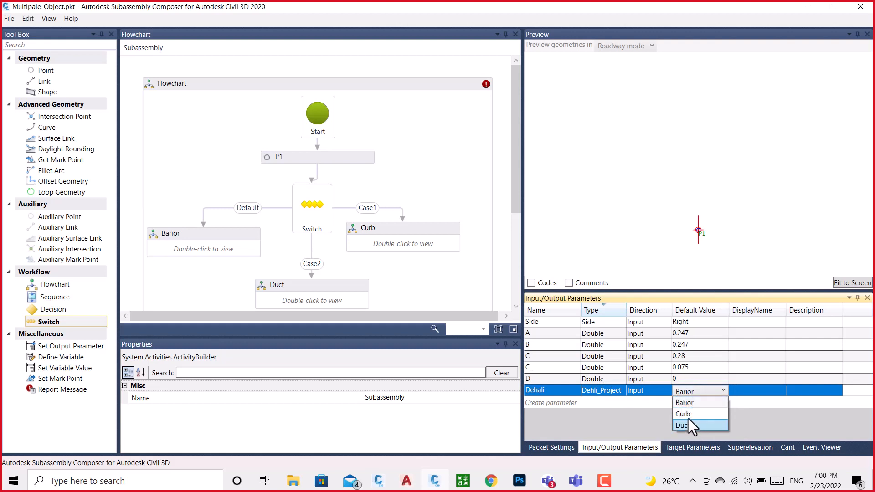
{"action": "left_click", "coordinate": [693, 391]}
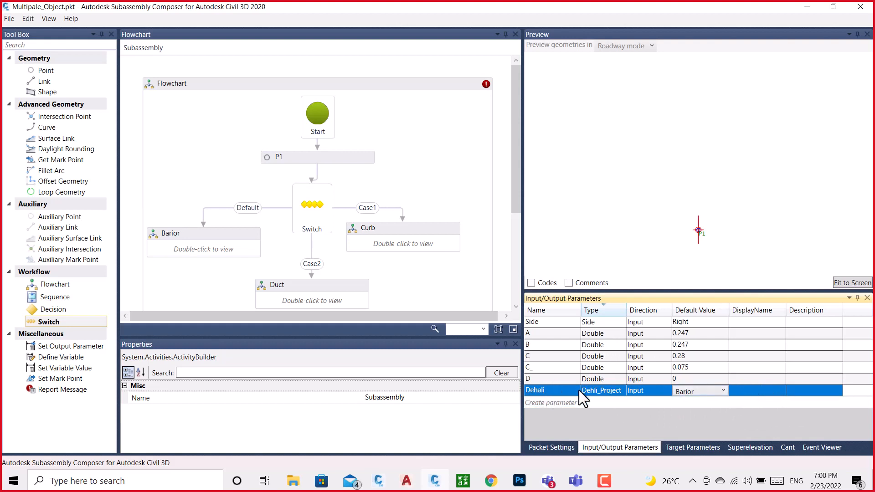
{"action": "left_click", "coordinate": [724, 390]}
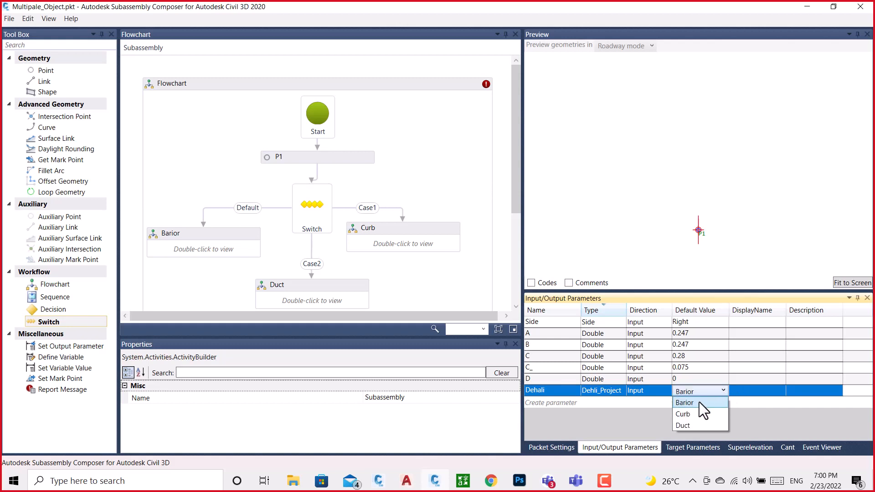
{"action": "left_click", "coordinate": [683, 403]}
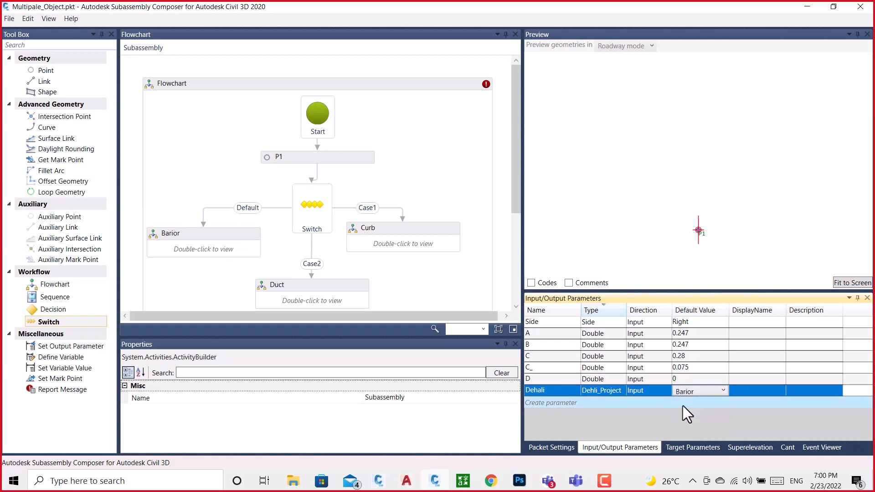
{"action": "left_click", "coordinate": [723, 390]}
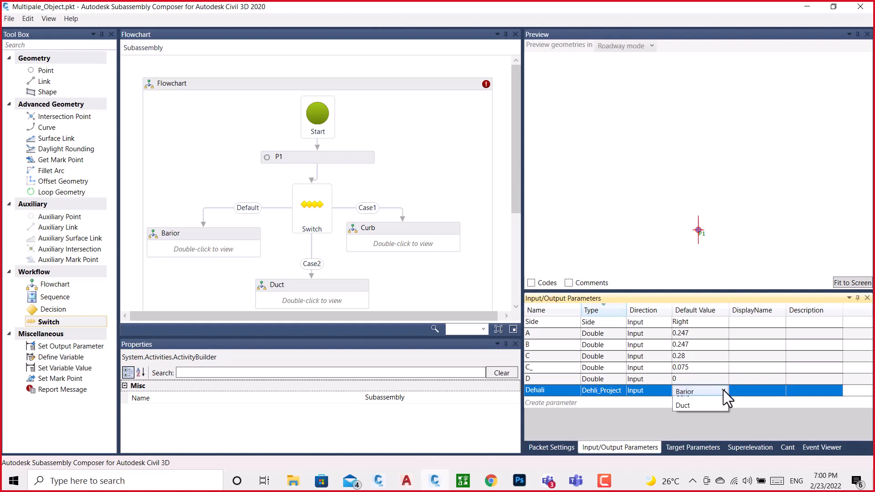
{"action": "left_click", "coordinate": [682, 415]}
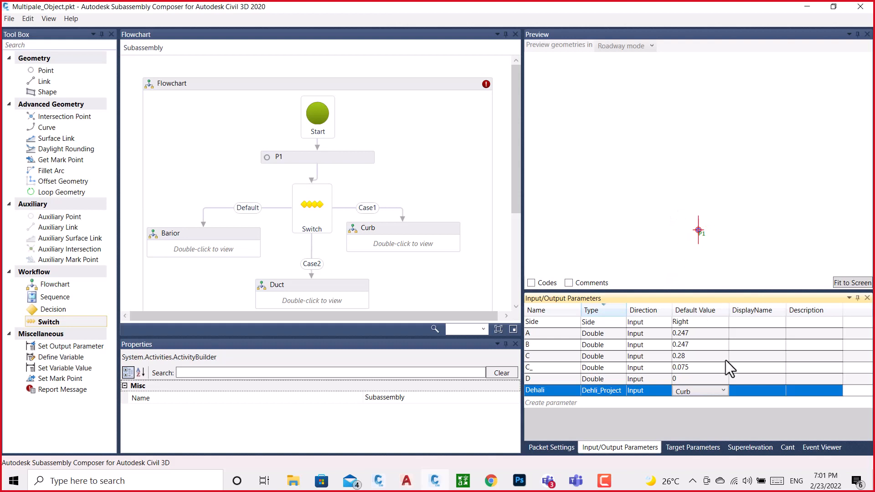
{"action": "left_click", "coordinate": [710, 390]}
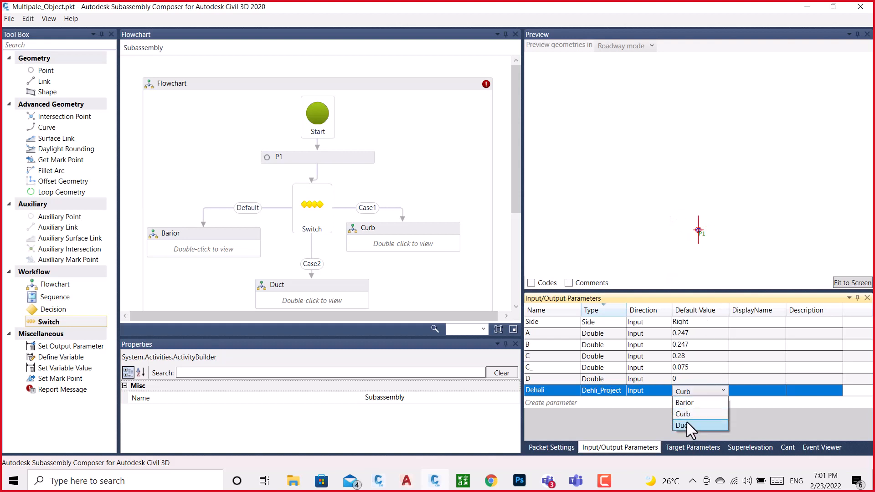
{"action": "left_click", "coordinate": [687, 424]}
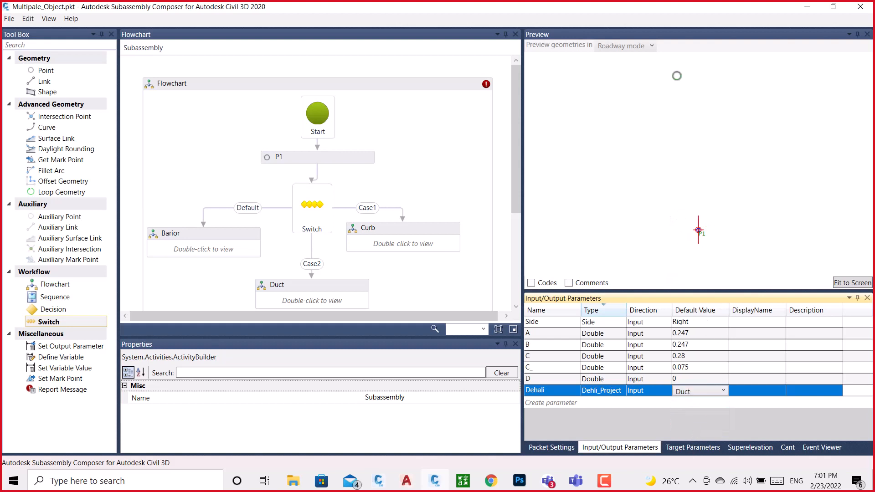
{"action": "left_click", "coordinate": [711, 392]}
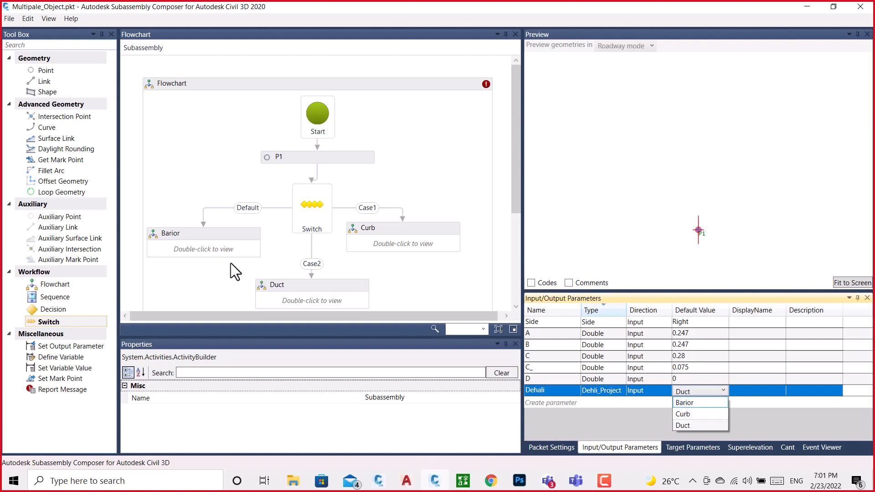
Open the Barior flowchart to look through its points and links, and return to the parent flowchart
{"action": "left_click", "coordinate": [226, 251]}
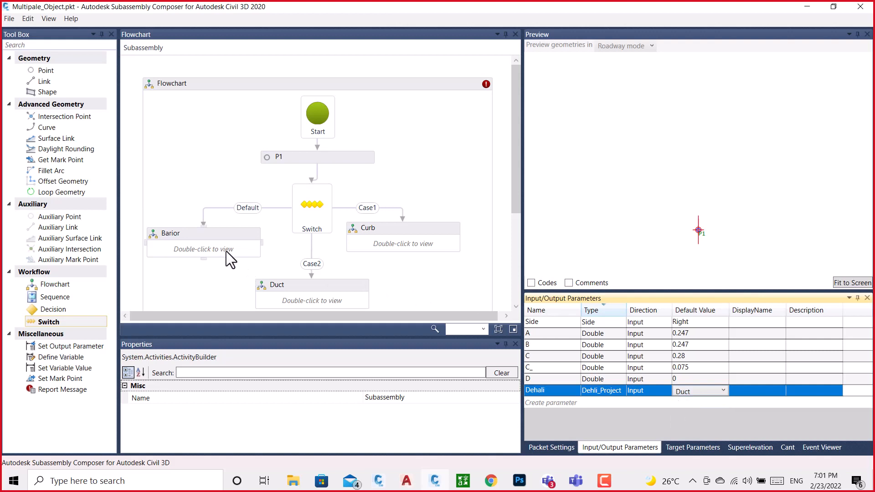
{"action": "double_click", "coordinate": [203, 247]}
{"action": "scroll", "coordinate": [284, 165], "scroll_direction": "down", "scroll_amount": 10}
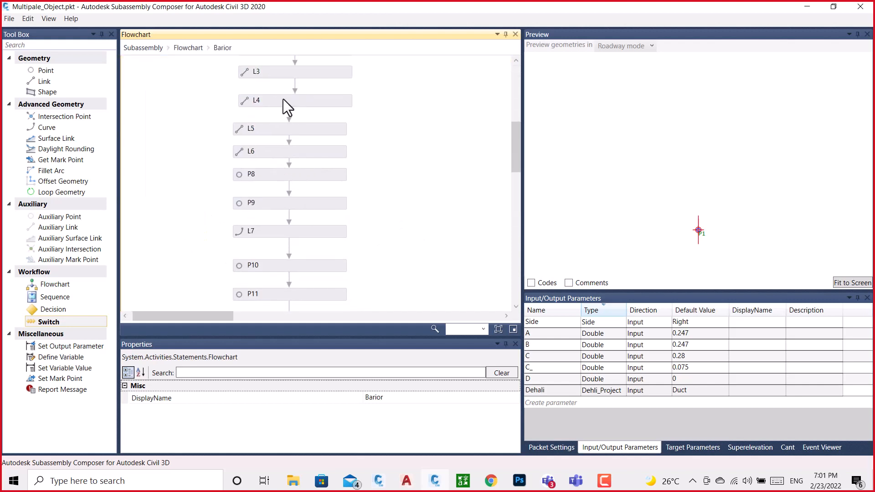
{"action": "left_click", "coordinate": [188, 48]}
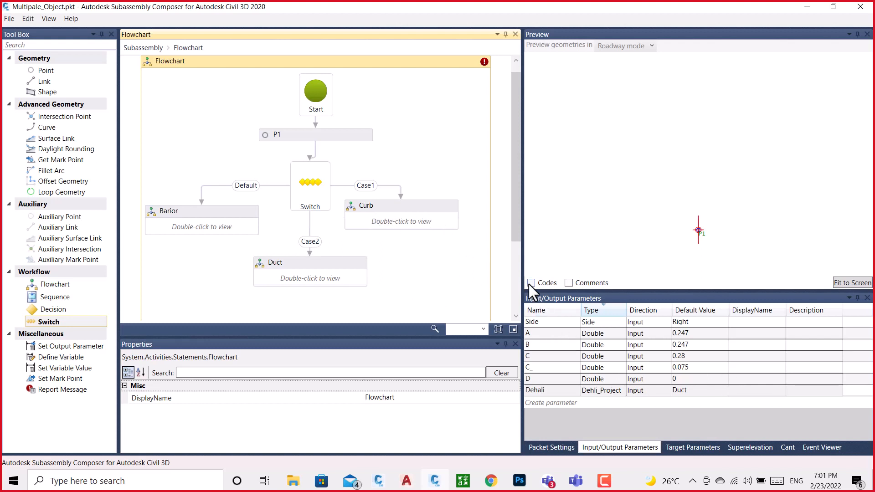
Set the Switch's expression to Dehali.Value
{"action": "left_click", "coordinate": [313, 197]}
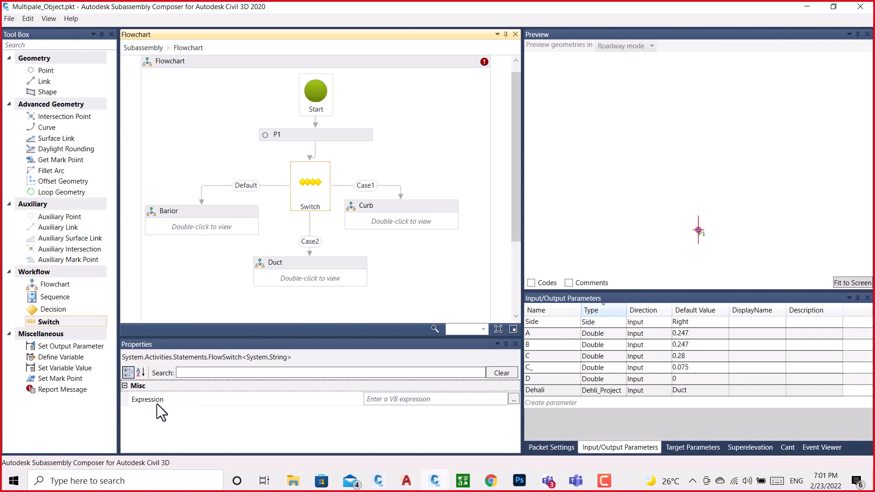
{"action": "left_click", "coordinate": [462, 397]}
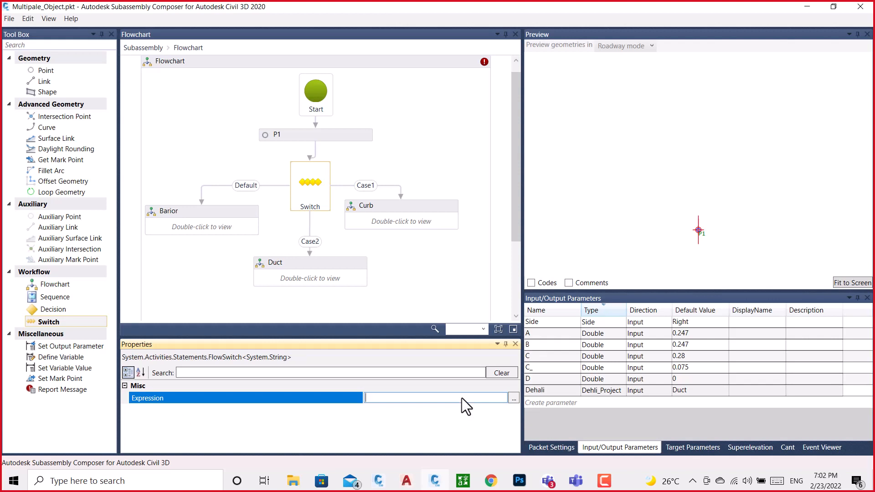
{"action": "type", "text": "Dehali."}
{"action": "type", "text": "Value"}
Test Curb as the Dehali parameter's default value, set the default to Barior, and select the Barior flowchart
{"action": "left_click", "coordinate": [717, 392]}
{"action": "left_click", "coordinate": [717, 391]}
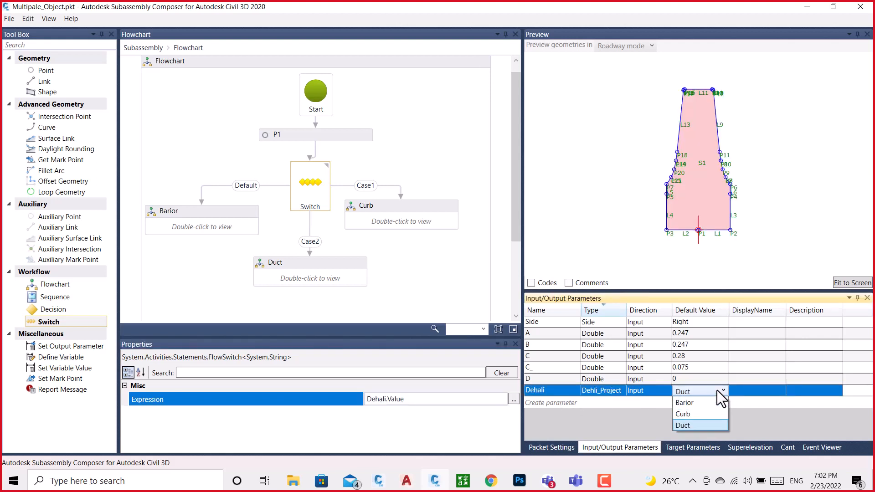
{"action": "left_click", "coordinate": [717, 390]}
{"action": "left_click", "coordinate": [718, 390]}
{"action": "left_click", "coordinate": [681, 411]}
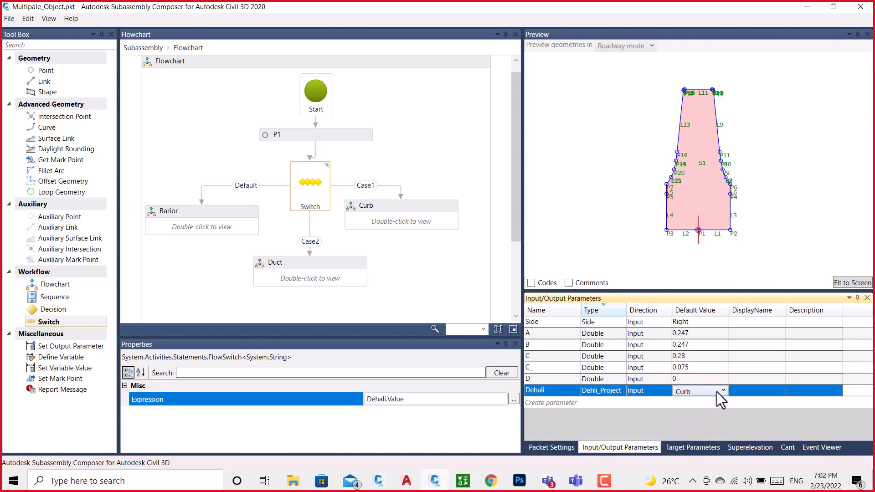
{"action": "left_click", "coordinate": [716, 392]}
{"action": "left_click", "coordinate": [690, 403]}
{"action": "left_click", "coordinate": [198, 214]}
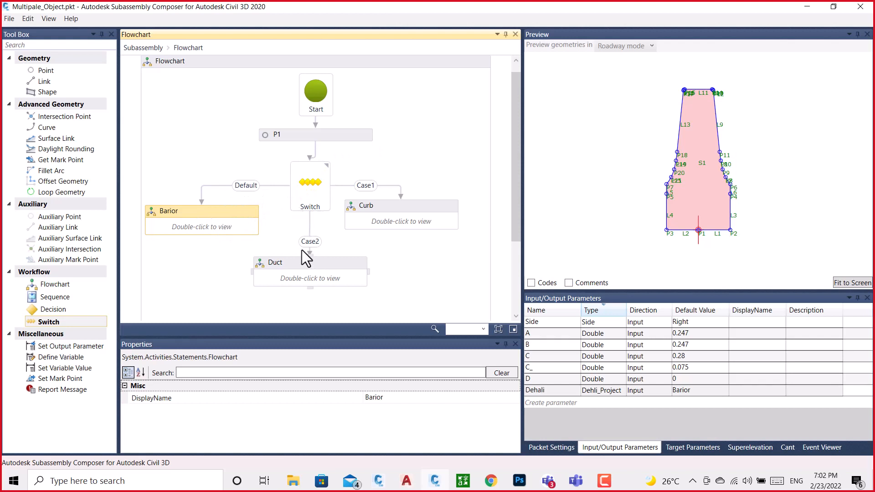
Turn off the default-case setting on the Switch's link to the Barior flowchart
{"action": "left_click", "coordinate": [310, 190]}
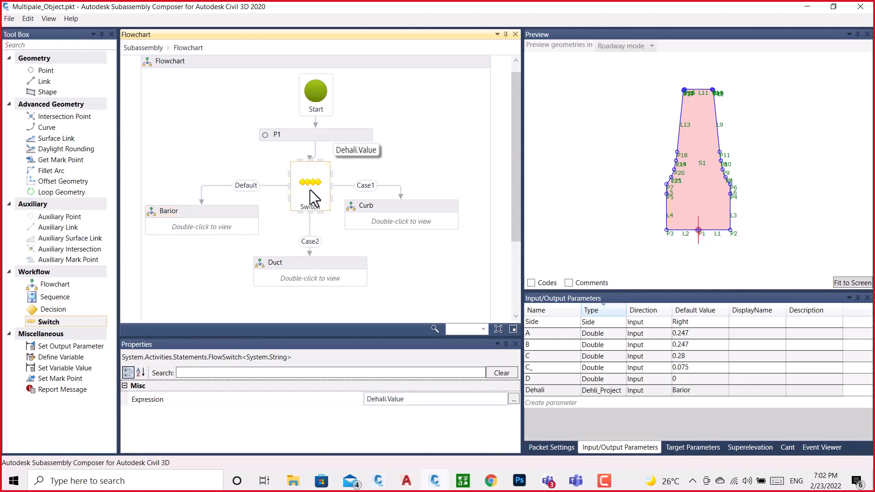
{"action": "left_click", "coordinate": [252, 187]}
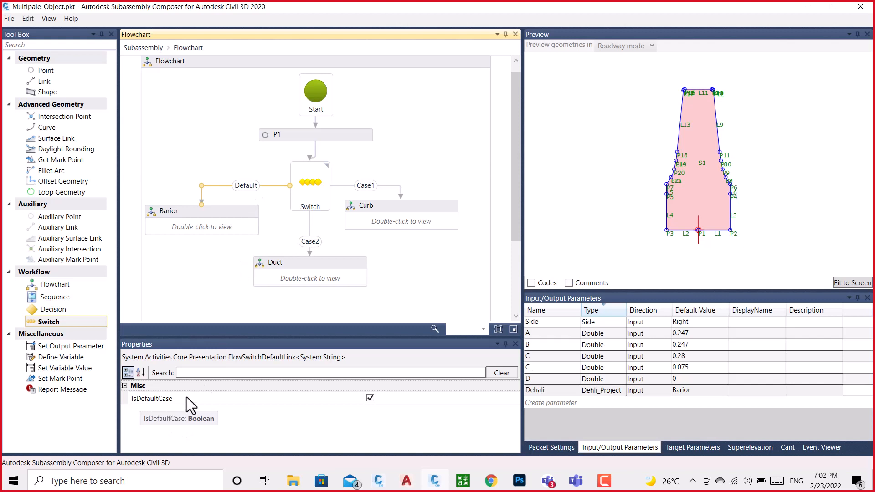
{"action": "left_click", "coordinate": [370, 399]}
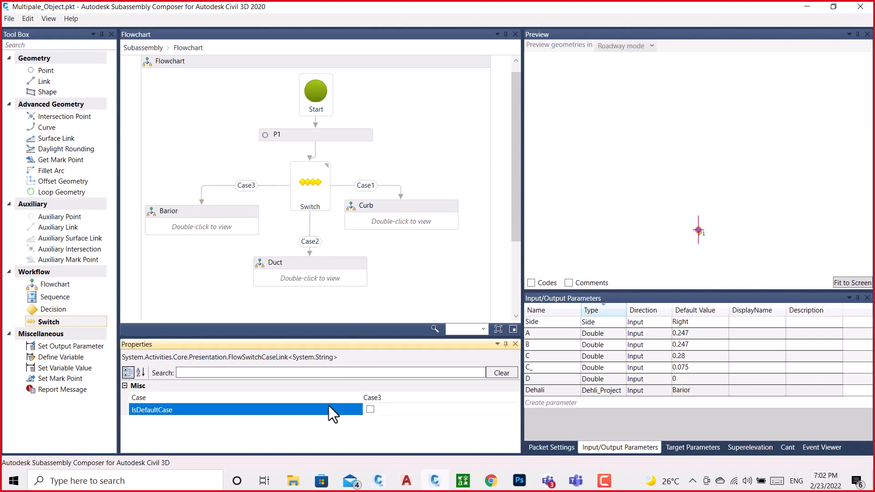
Set the case value of the Switch's link to the Barior flowchart to Barior
{"action": "left_click", "coordinate": [393, 399]}
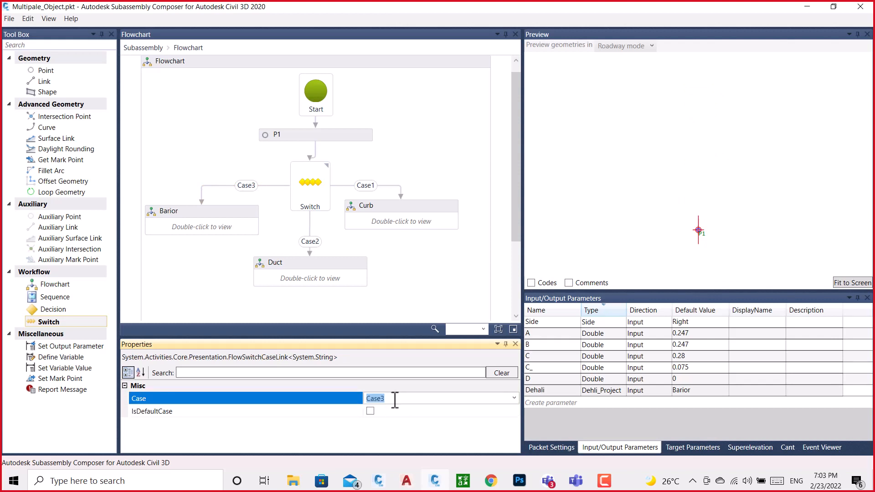
{"action": "key", "text": "BackSpace"}
{"action": "left_click", "coordinate": [698, 392]}
{"action": "left_click", "coordinate": [698, 392]}
{"action": "left_click", "coordinate": [698, 392]}
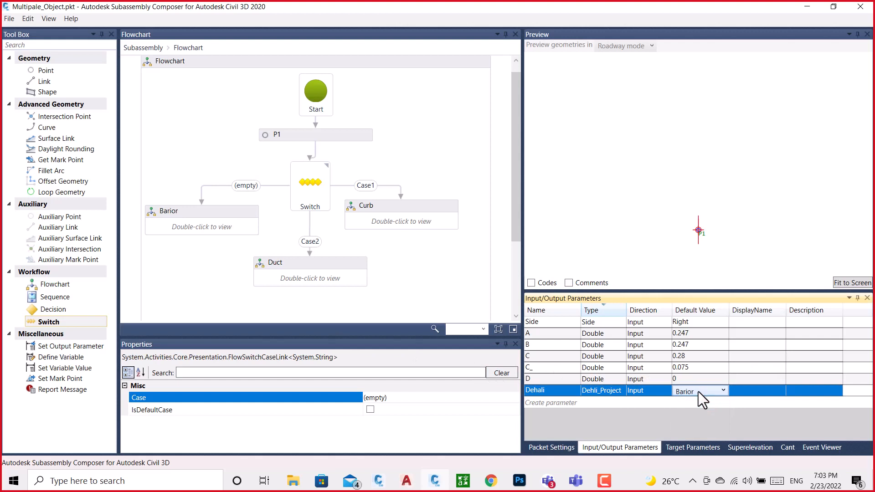
{"action": "left_click", "coordinate": [396, 398]}
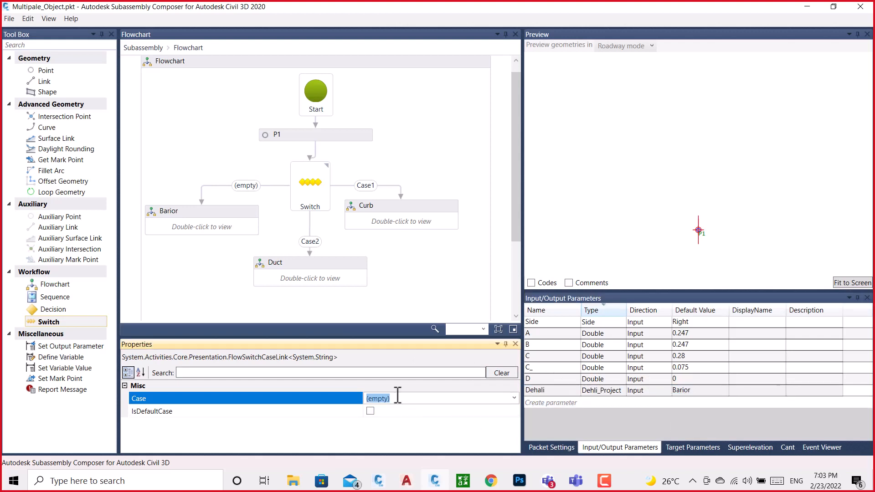
{"action": "key", "text": "BackSpace"}
{"action": "type", "text": "Barior"}
{"action": "key", "text": "Return"}
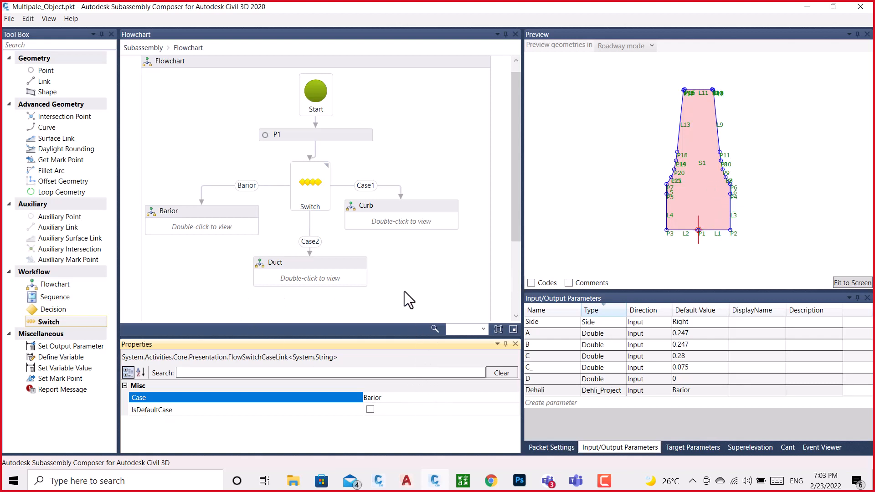
Set the case value of the Switch's link to the Curb flowchart to Curb
{"action": "left_click", "coordinate": [400, 221]}
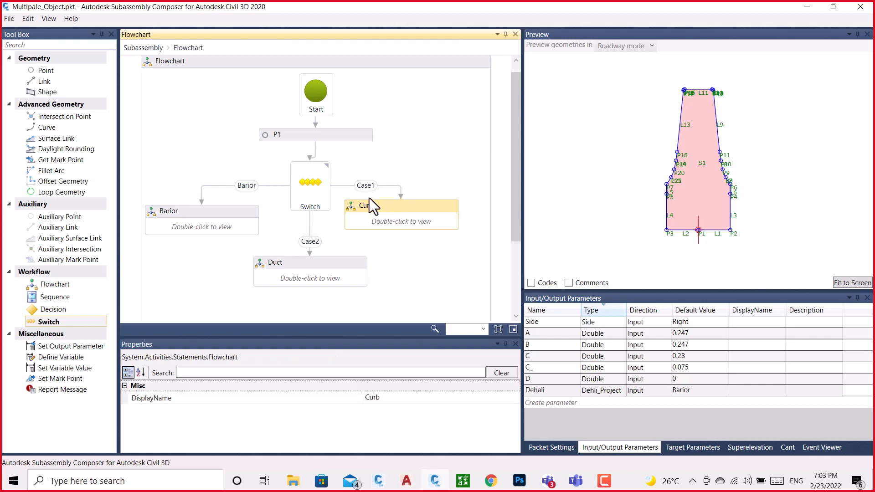
{"action": "left_click", "coordinate": [312, 191]}
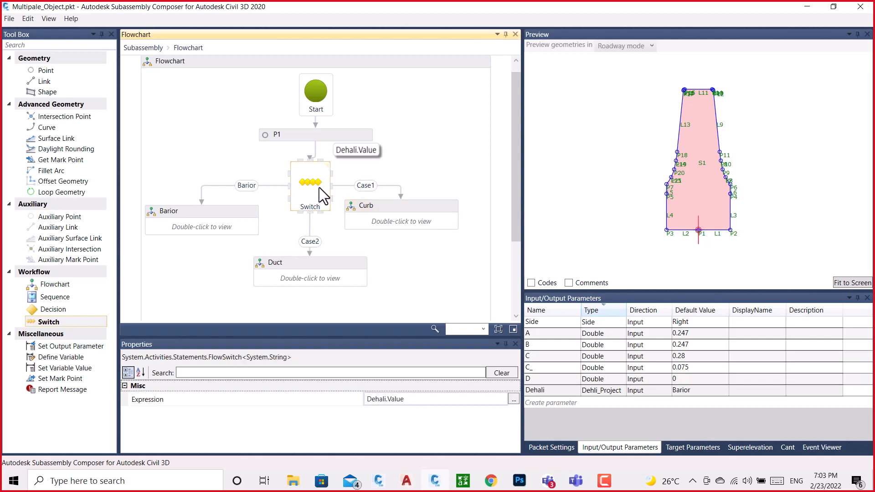
{"action": "left_click", "coordinate": [368, 185]}
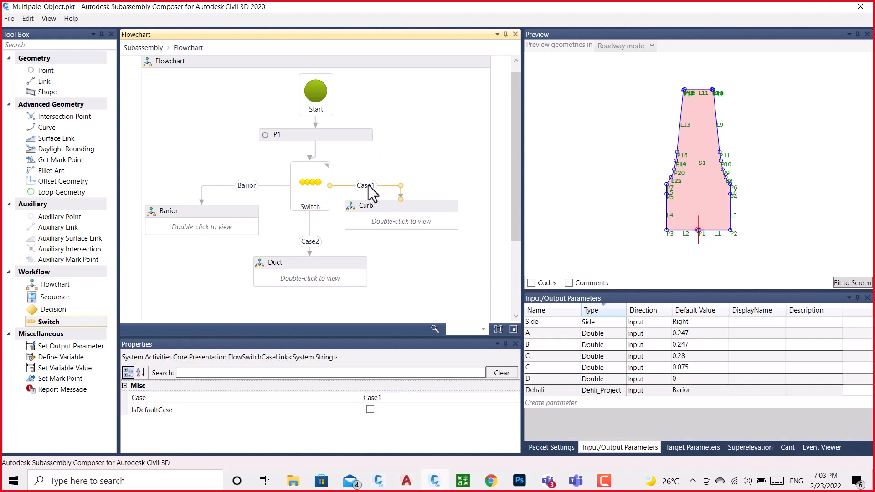
{"action": "left_click", "coordinate": [385, 398]}
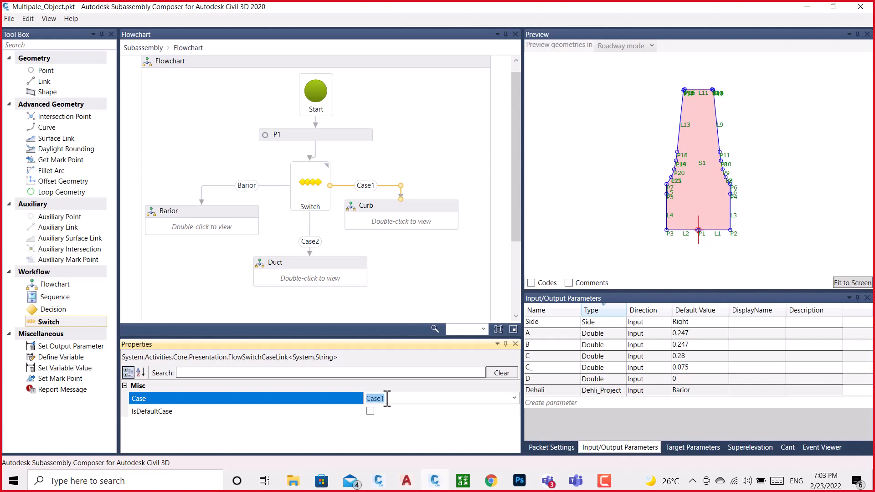
{"action": "key", "text": "BackSpace"}
{"action": "type", "text": "Curb"}
{"action": "key", "text": "Return"}
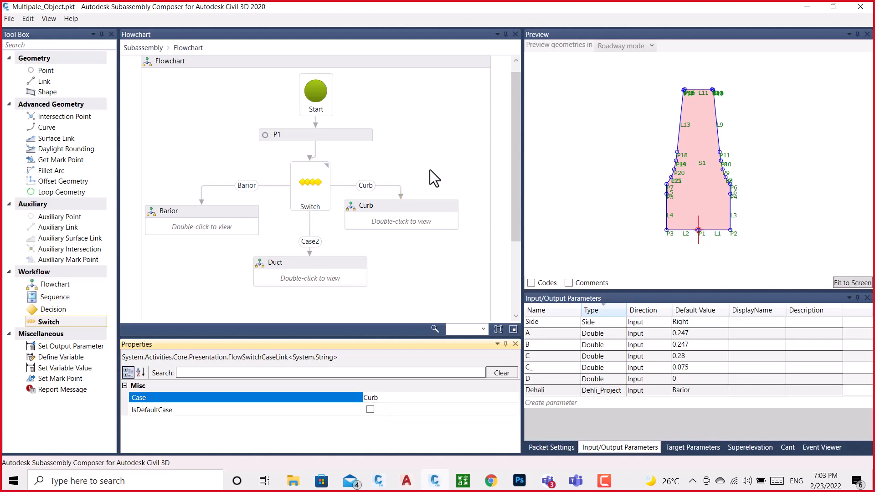
Set the case value of the Switch's link to the Duct flowchart to Duct
{"action": "left_click", "coordinate": [307, 179]}
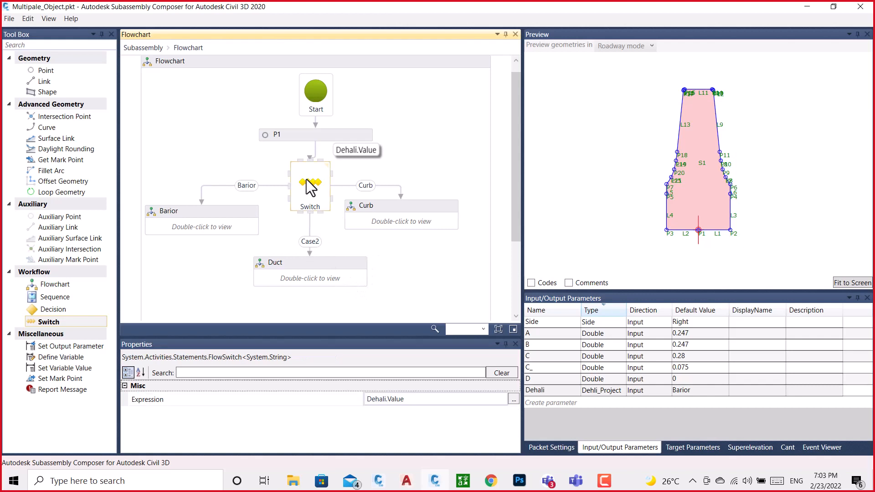
{"action": "left_click", "coordinate": [313, 239]}
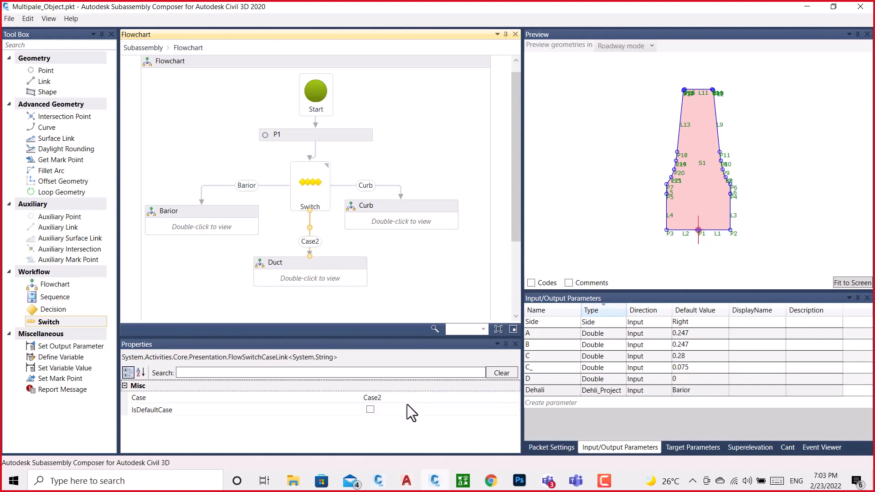
{"action": "left_click", "coordinate": [393, 400]}
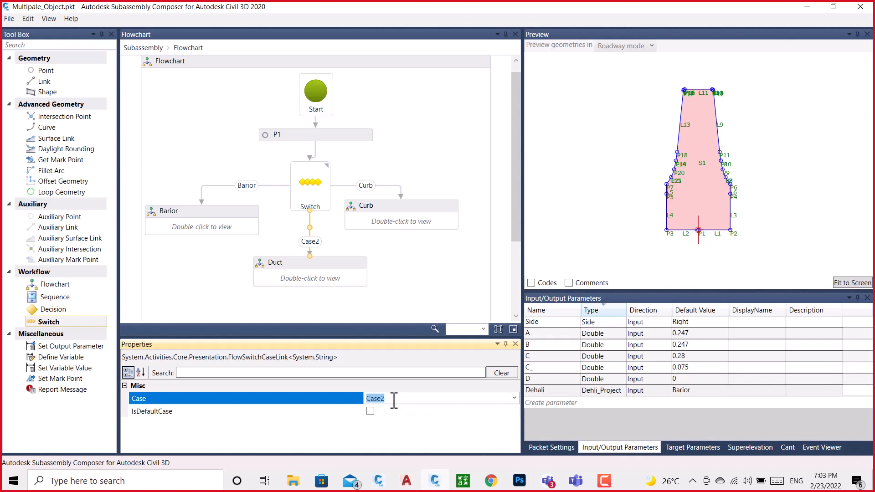
{"action": "key", "text": "BackSpace"}
{"action": "left_click", "coordinate": [396, 272]}
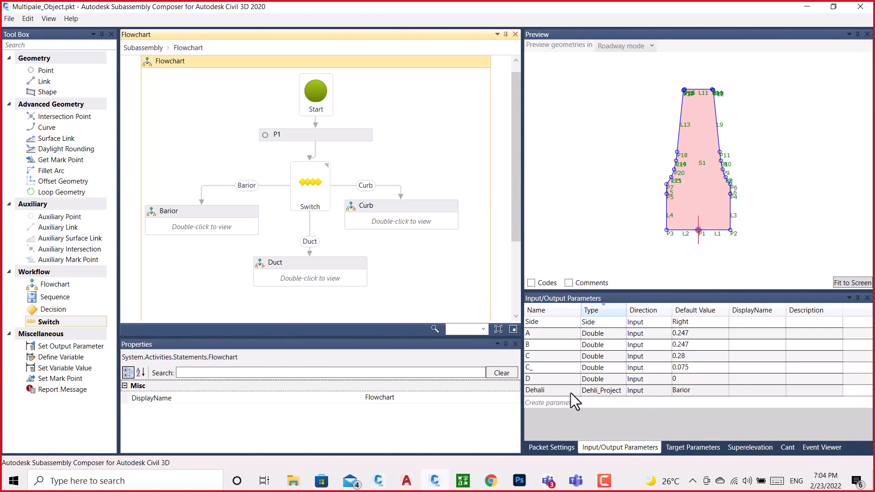
Set the Dehali parameter's default value to Curb and fit the preview to the screen
{"action": "left_click", "coordinate": [696, 392]}
{"action": "left_click", "coordinate": [697, 392]}
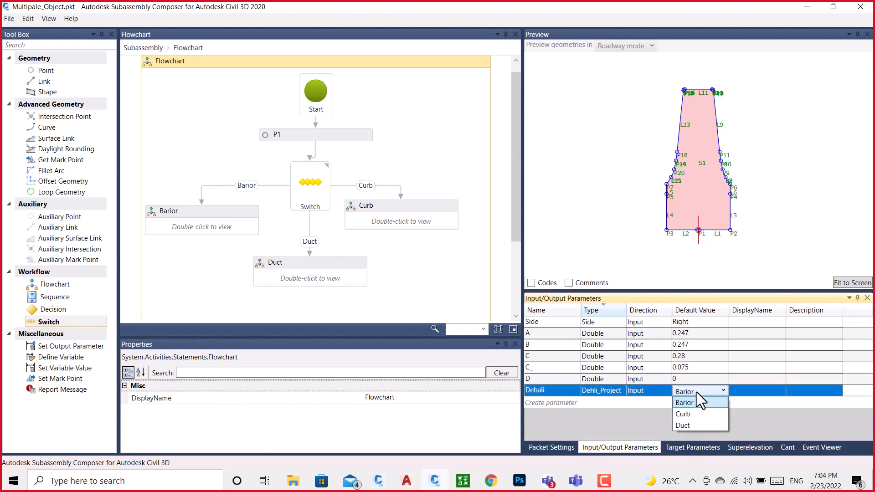
{"action": "left_click", "coordinate": [682, 416]}
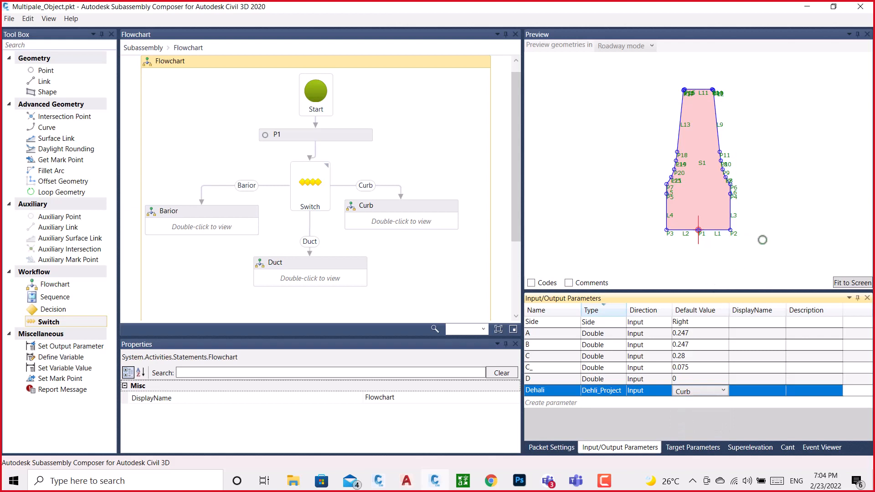
{"action": "left_click", "coordinate": [835, 282]}
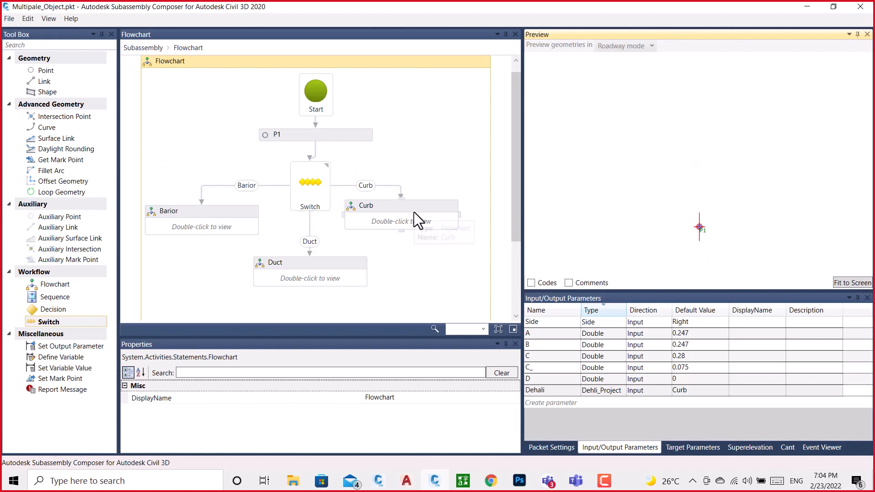
Add a point connected to Start inside the Curb flowchart, enlarge the properties area, and return to the Subassembly level
{"action": "double_click", "coordinate": [401, 218]}
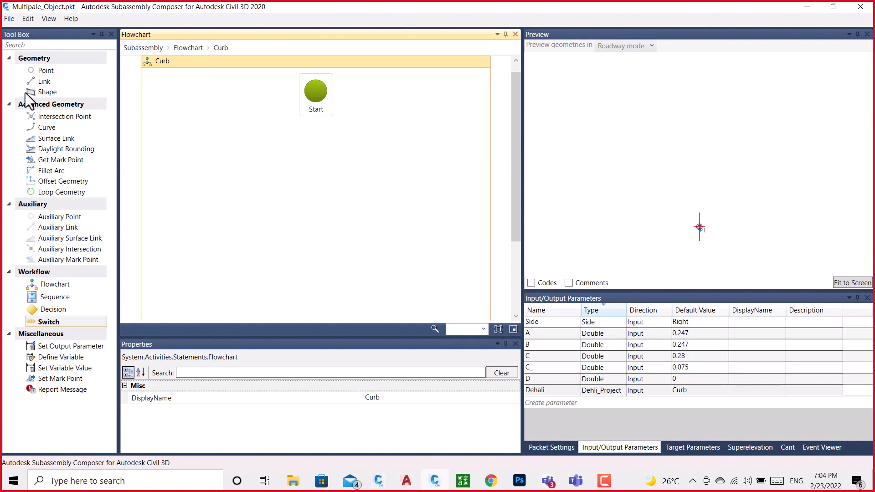
{"action": "left_click", "coordinate": [45, 71]}
{"action": "left_click_drag", "start_coordinate": [45, 73], "coordinate": [321, 168]}
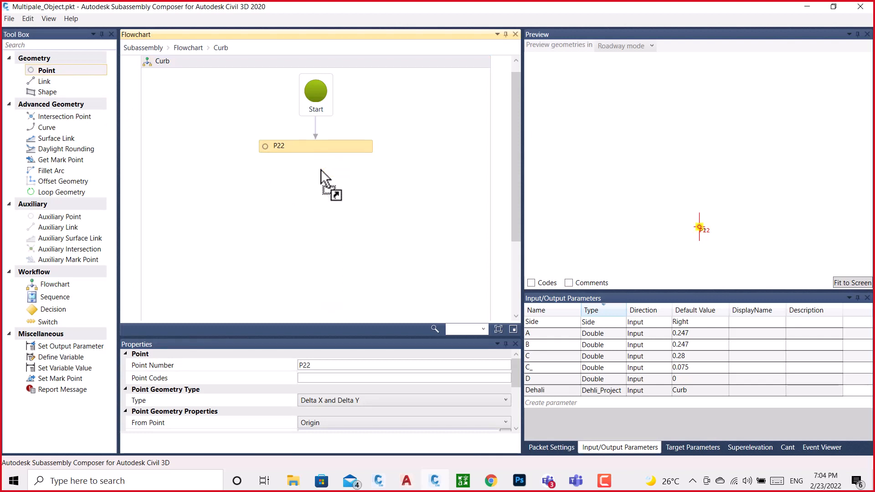
{"action": "scroll", "coordinate": [319, 318], "scroll_direction": "down", "scroll_amount": 2}
{"action": "scroll", "coordinate": [324, 235], "scroll_direction": "up", "scroll_amount": 2}
{"action": "scroll", "coordinate": [392, 380], "scroll_direction": "down", "scroll_amount": 1}
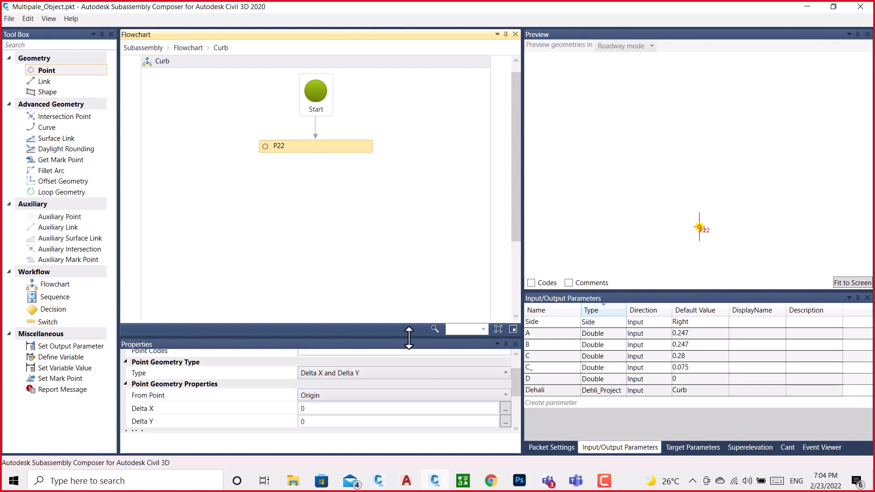
{"action": "left_click_drag", "start_coordinate": [409, 339], "coordinate": [413, 295]}
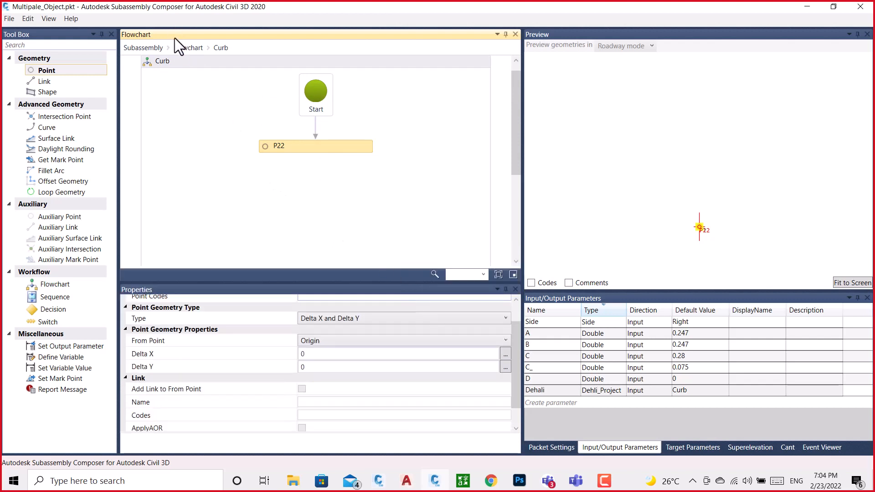
{"action": "left_click", "coordinate": [149, 47]}
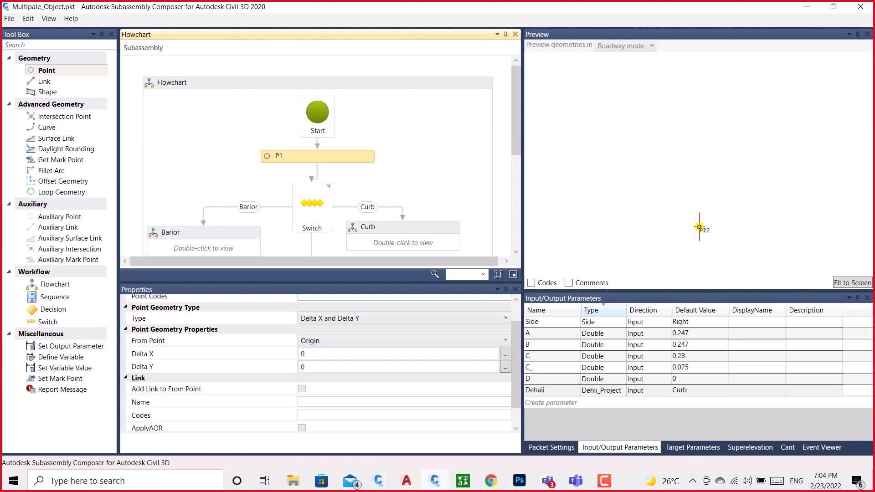
Switch to Civil 3D and examine the typical cross-section at the separator median's curb and the base of the New Jersey crash barrier
{"action": "left_click", "coordinate": [435, 483]}
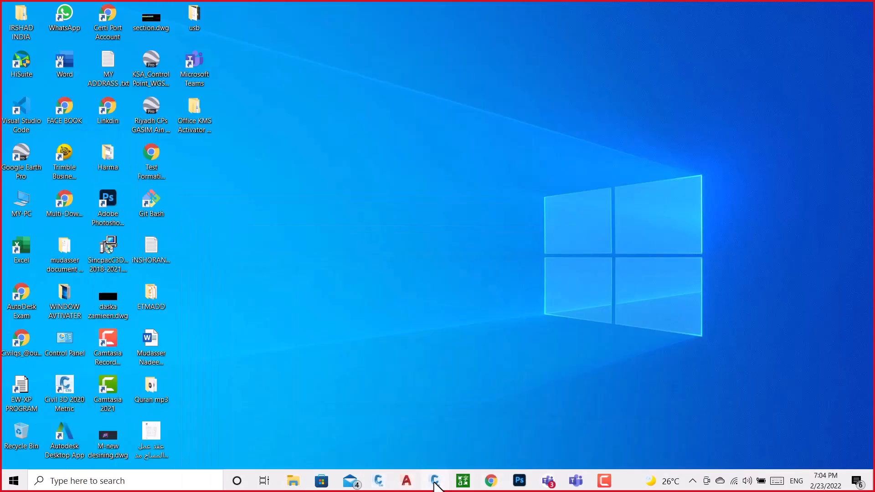
{"action": "left_click", "coordinate": [378, 481]}
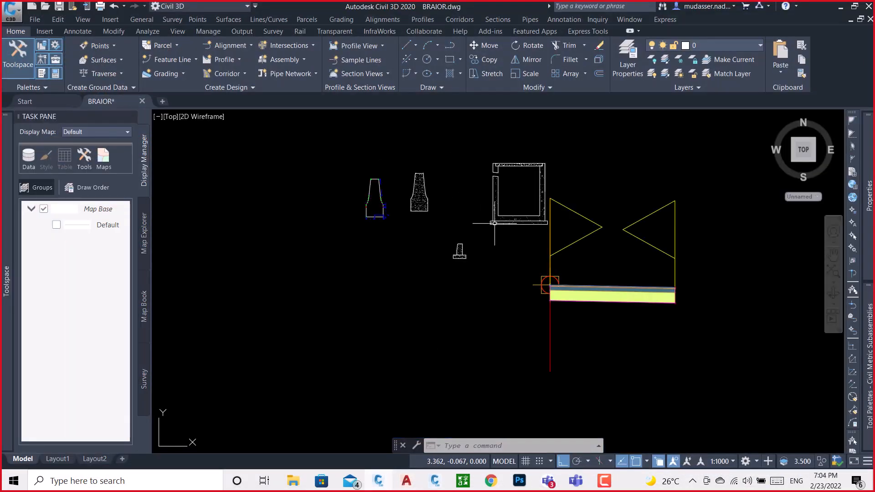
{"action": "scroll", "coordinate": [593, 267], "scroll_direction": "down", "scroll_amount": 8}
{"action": "scroll", "coordinate": [391, 235], "scroll_direction": "up", "scroll_amount": 10}
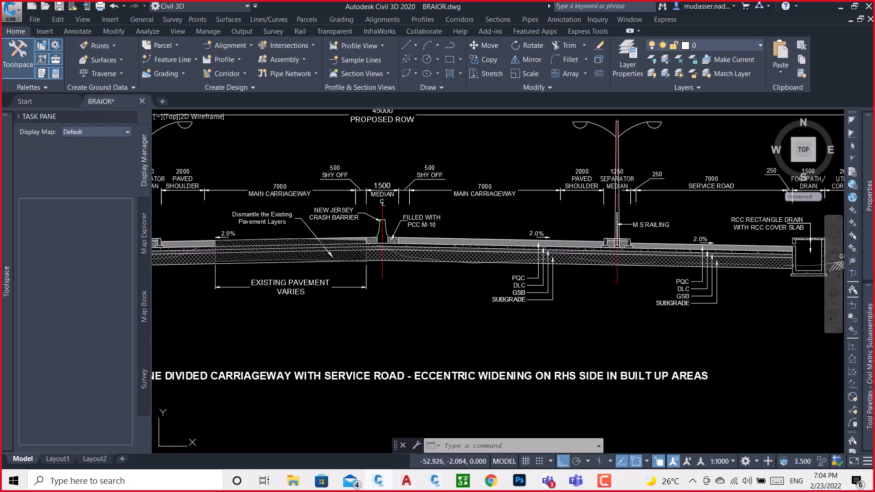
{"action": "scroll", "coordinate": [391, 235], "scroll_direction": "up", "scroll_amount": 4}
{"action": "scroll", "coordinate": [337, 218], "scroll_direction": "down", "scroll_amount": 4}
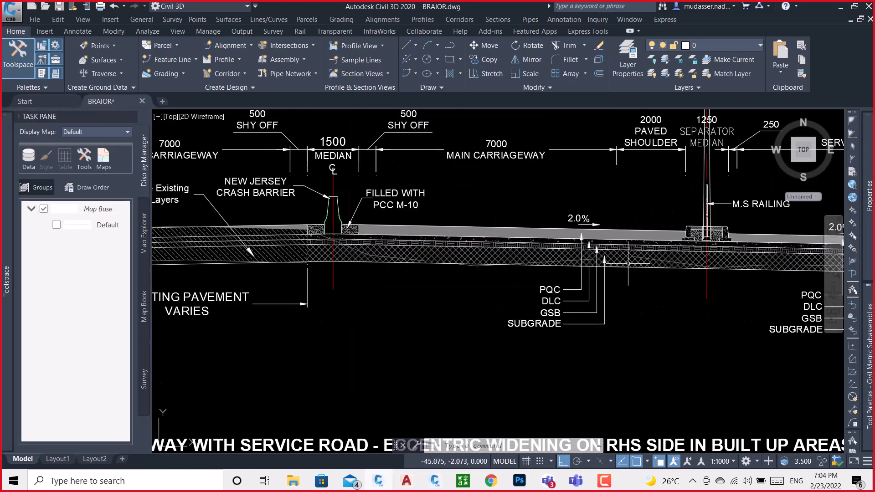
{"action": "scroll", "coordinate": [704, 234], "scroll_direction": "up", "scroll_amount": 10}
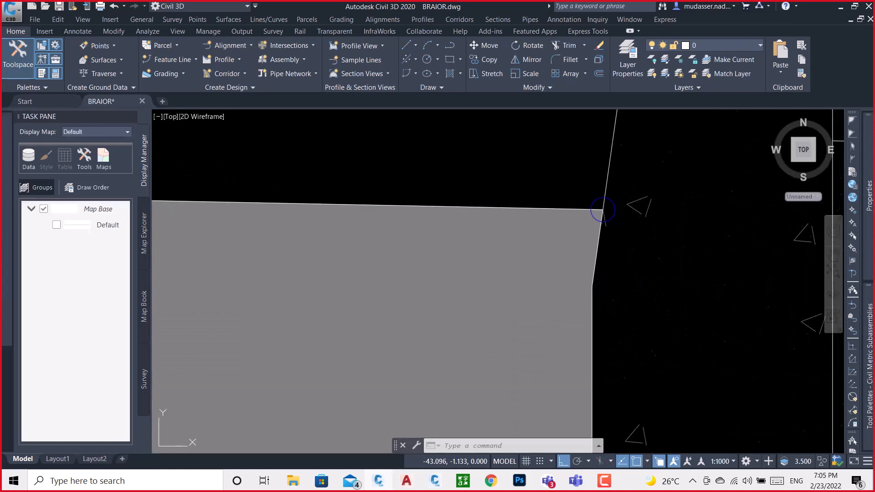
{"action": "scroll", "coordinate": [630, 181], "scroll_direction": "down", "scroll_amount": 4}
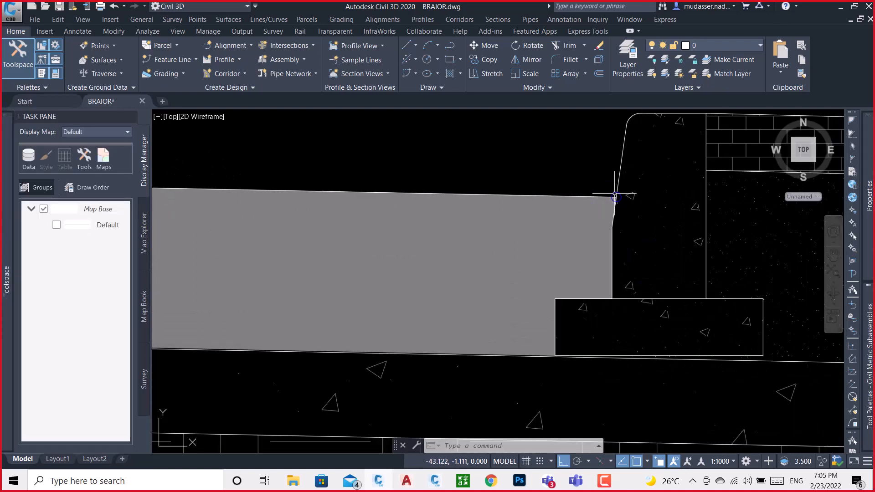
{"action": "scroll", "coordinate": [621, 189], "scroll_direction": "up", "scroll_amount": 4}
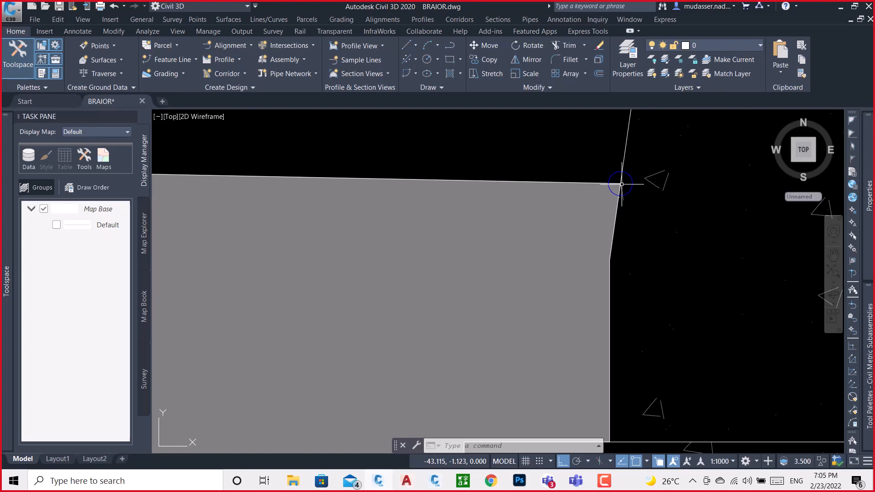
{"action": "scroll", "coordinate": [629, 185], "scroll_direction": "down", "scroll_amount": 6}
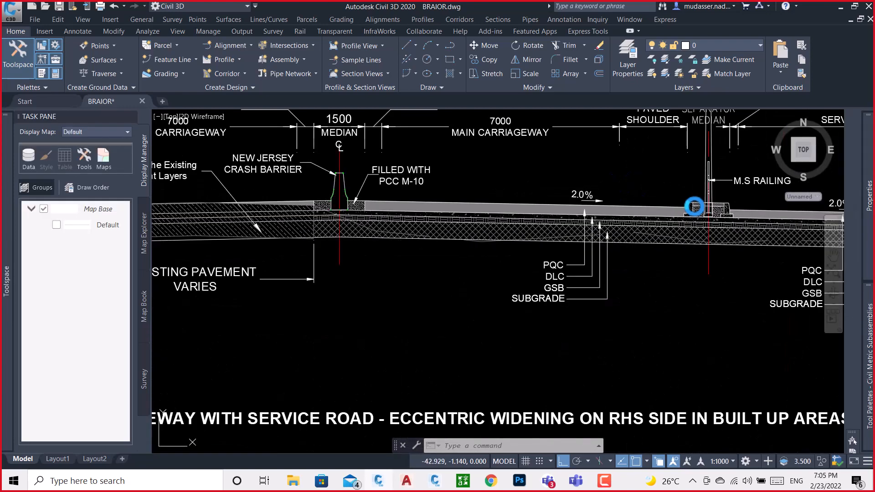
{"action": "scroll", "coordinate": [476, 189], "scroll_direction": "up", "scroll_amount": 6}
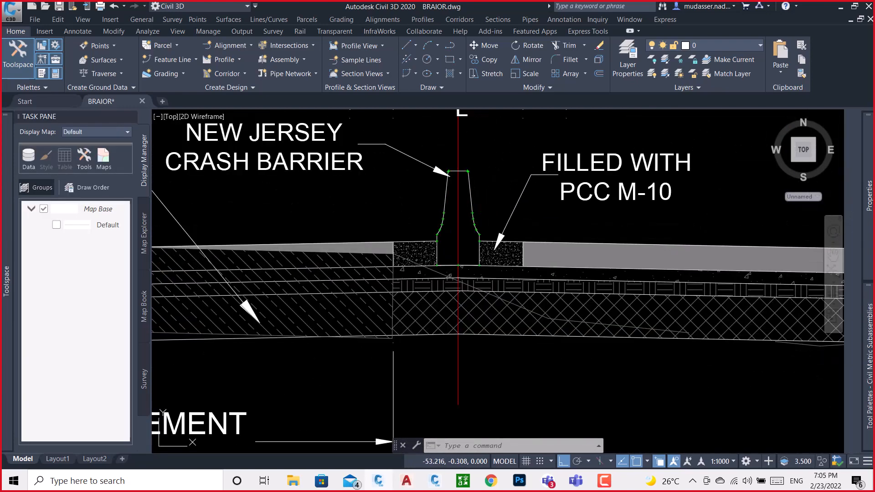
{"action": "scroll", "coordinate": [451, 271], "scroll_direction": "up", "scroll_amount": 5}
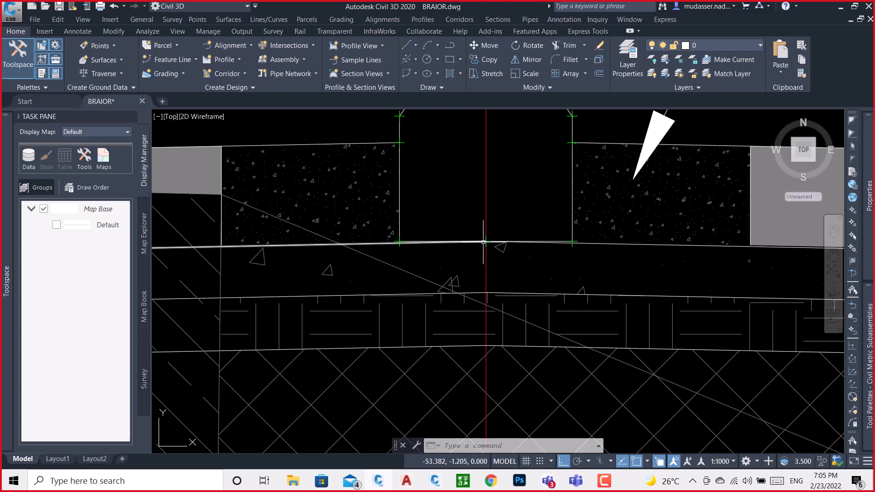
{"action": "scroll", "coordinate": [487, 242], "scroll_direction": "down", "scroll_amount": 2}
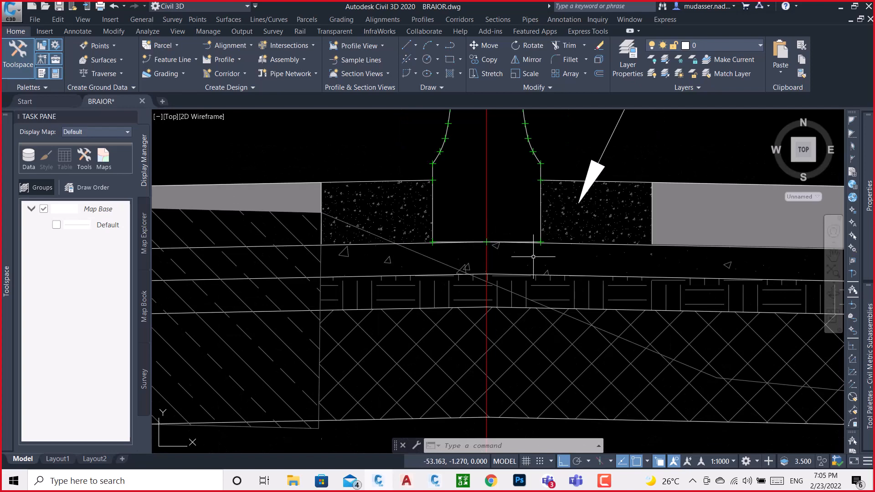
Examine the New Jersey crash barrier and the point where the pavement surface meets the sloping face of the separator median's curb
{"action": "middle_click_drag", "start_coordinate": [553, 157], "coordinate": [551, 292]}
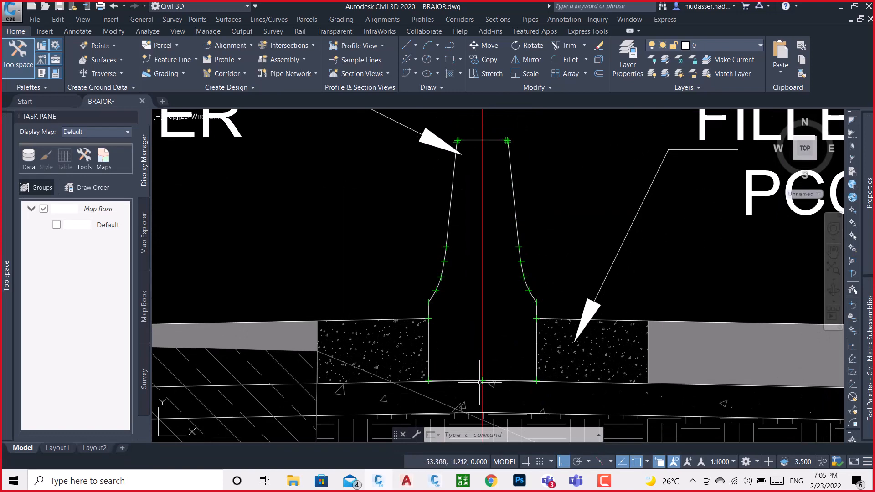
{"action": "scroll", "coordinate": [332, 273], "scroll_direction": "down", "scroll_amount": 5}
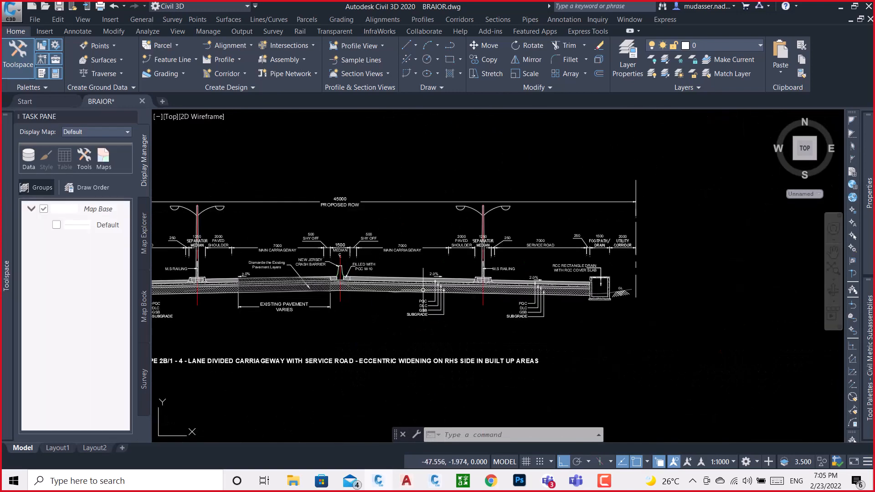
{"action": "scroll", "coordinate": [473, 273], "scroll_direction": "up", "scroll_amount": 10}
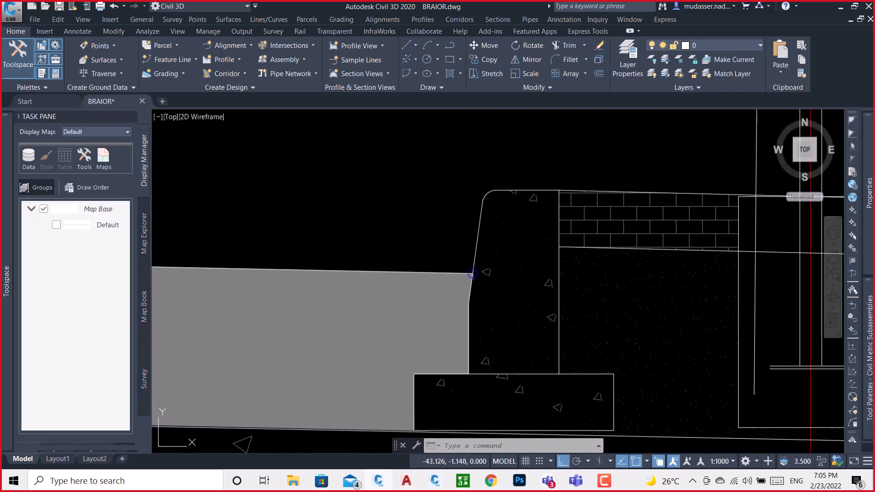
{"action": "scroll", "coordinate": [473, 273], "scroll_direction": "up", "scroll_amount": 6}
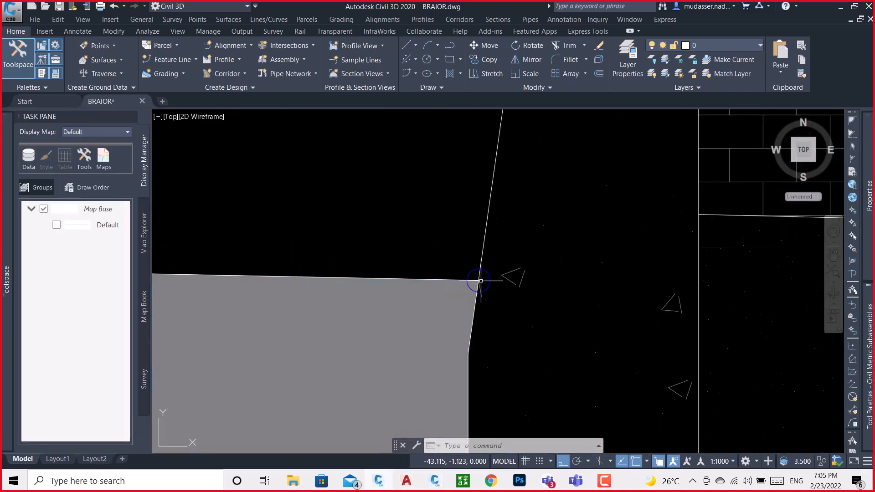
{"action": "scroll", "coordinate": [479, 278], "scroll_direction": "down", "scroll_amount": 3}
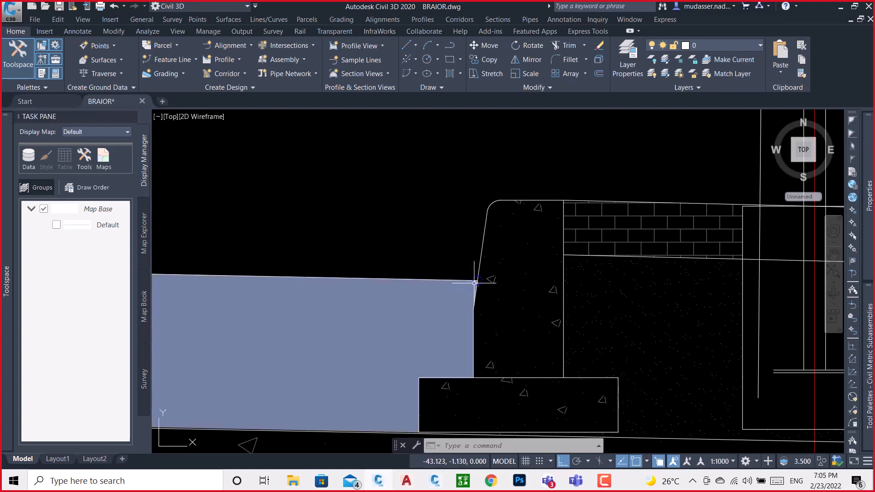
{"action": "scroll", "coordinate": [478, 279], "scroll_direction": "up", "scroll_amount": 4}
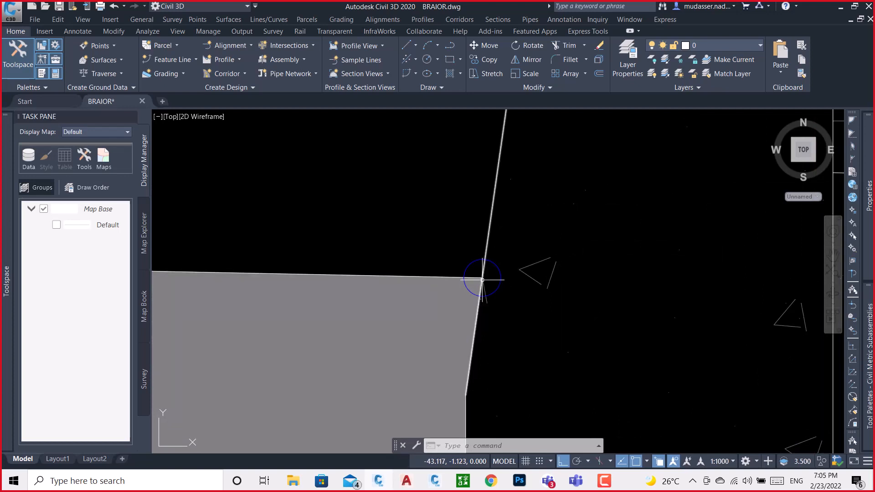
{"action": "scroll", "coordinate": [482, 280], "scroll_direction": "down", "scroll_amount": 1}
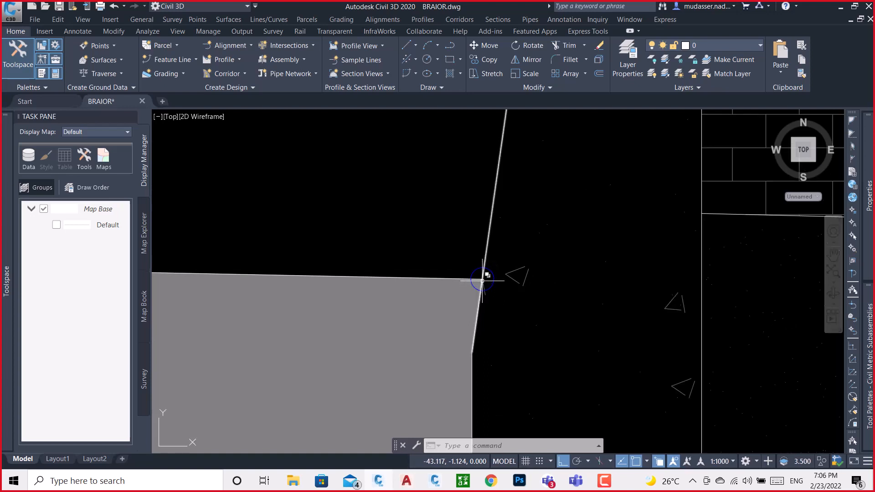
{"action": "left_click", "coordinate": [482, 280]}
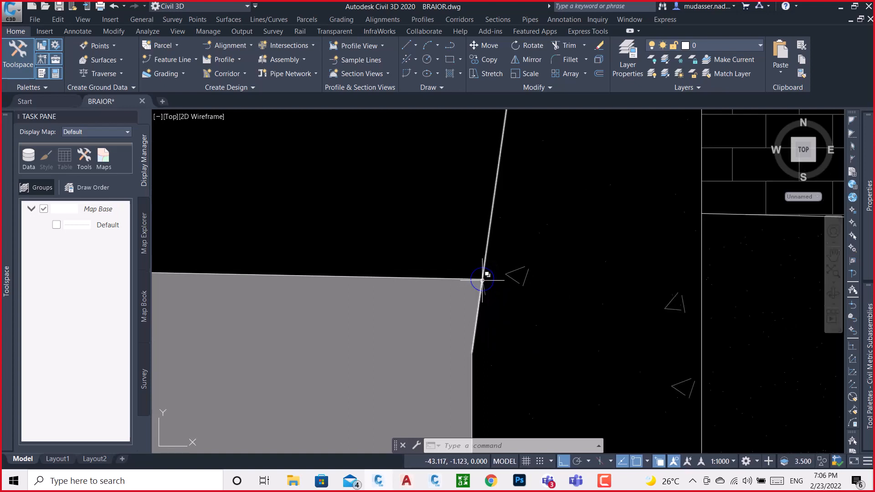
Check the flowchart in Subassembly Composer, return to Civil 3D, and look over the separate barrier, curb and drain details beside the cross-section
{"action": "mouse_move", "coordinate": [435, 483]}
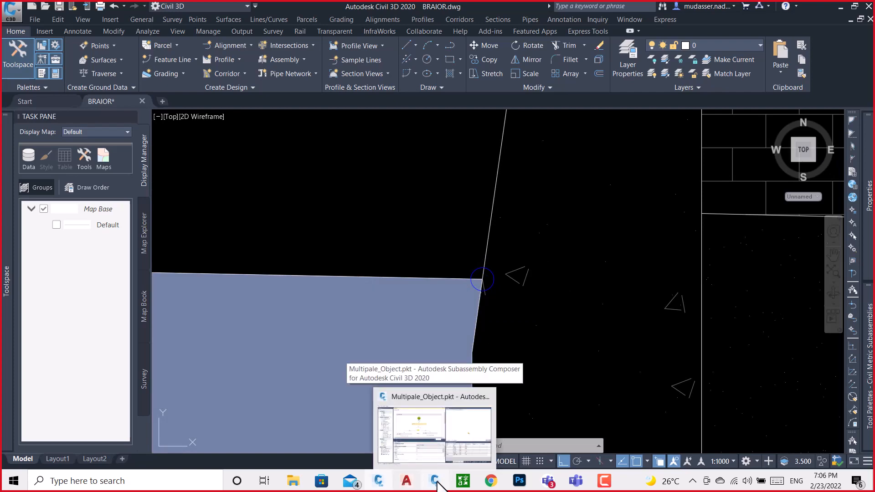
{"action": "left_click", "coordinate": [435, 482]}
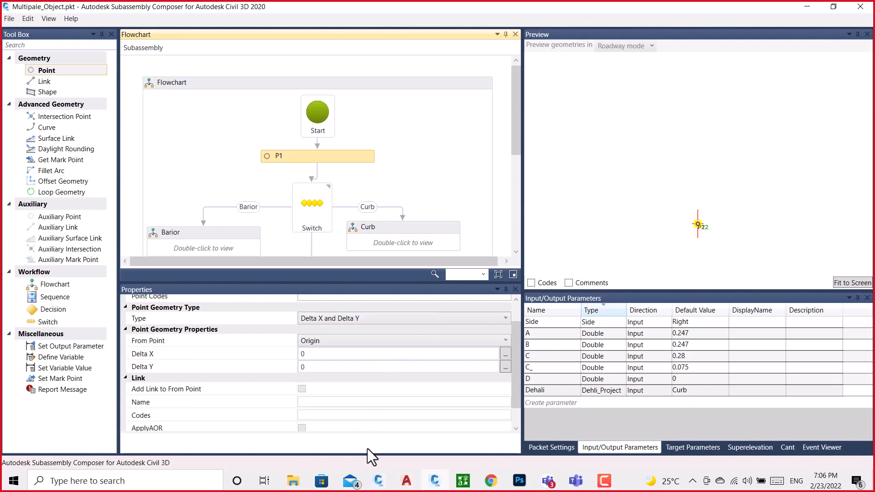
{"action": "mouse_move", "coordinate": [379, 478]}
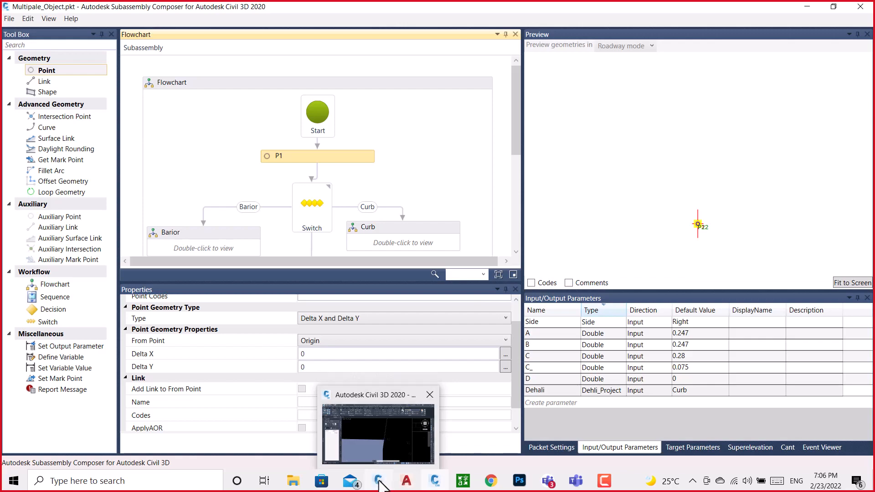
{"action": "left_click", "coordinate": [379, 482]}
{"action": "scroll", "coordinate": [494, 227], "scroll_direction": "down", "scroll_amount": 10}
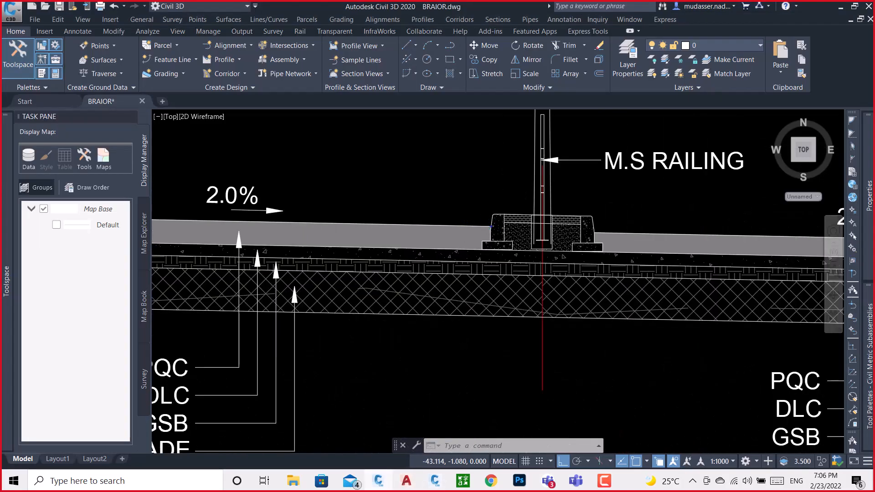
{"action": "middle_click_drag", "start_coordinate": [638, 272], "coordinate": [341, 297]}
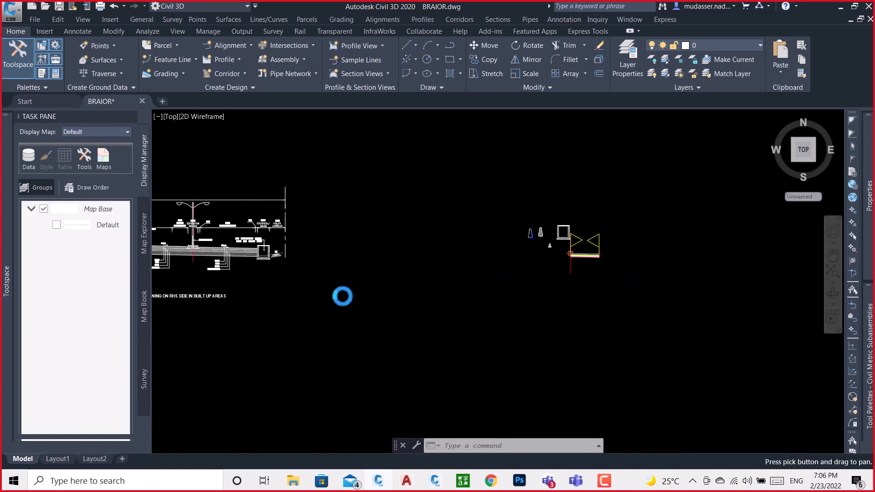
{"action": "scroll", "coordinate": [555, 234], "scroll_direction": "up", "scroll_amount": 8}
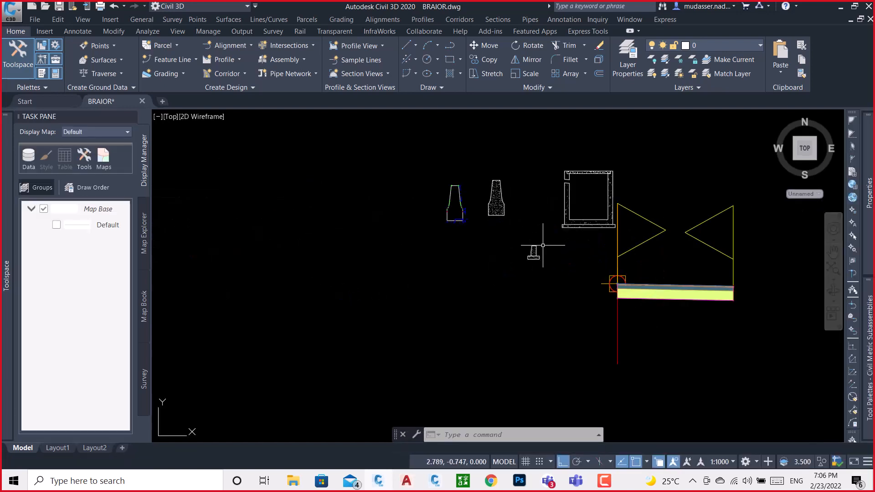
{"action": "scroll", "coordinate": [556, 305], "scroll_direction": "down", "scroll_amount": 10}
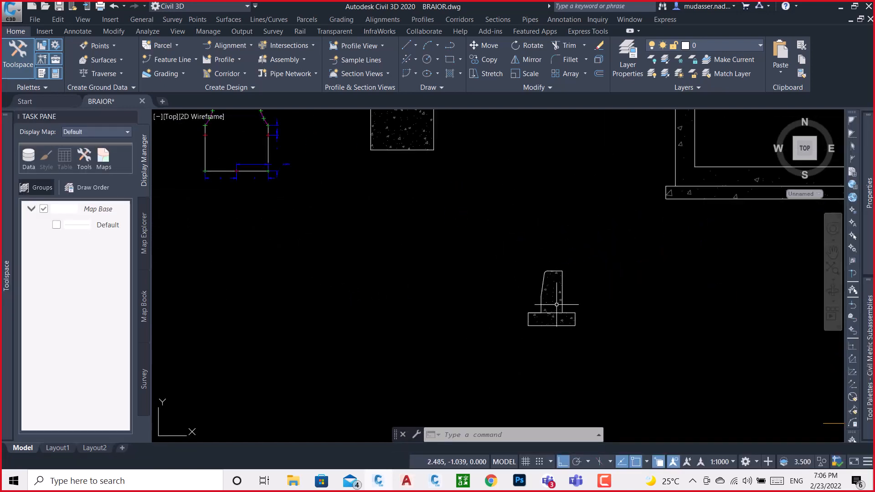
Copy the separator median's curb nearest the main carriageway, with its base and marker circle, to the empty area beside the separate curb detail
{"action": "scroll", "coordinate": [685, 351], "scroll_direction": "down", "scroll_amount": 6}
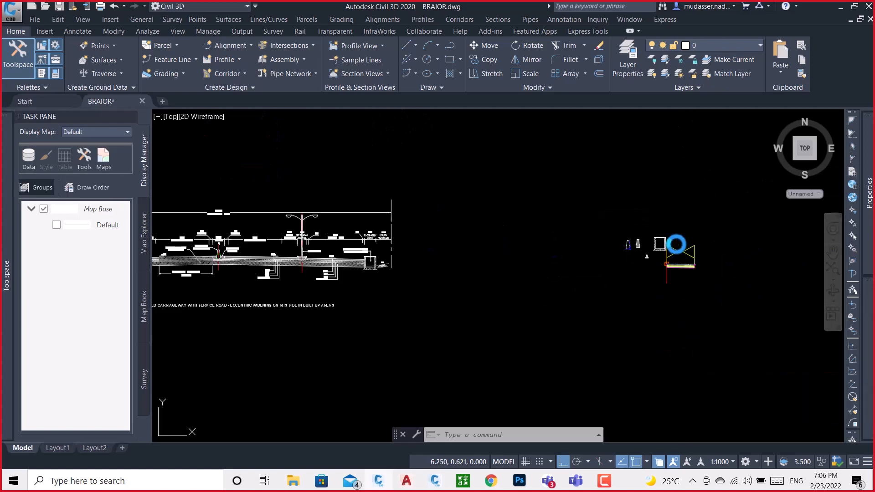
{"action": "scroll", "coordinate": [287, 255], "scroll_direction": "up", "scroll_amount": 12}
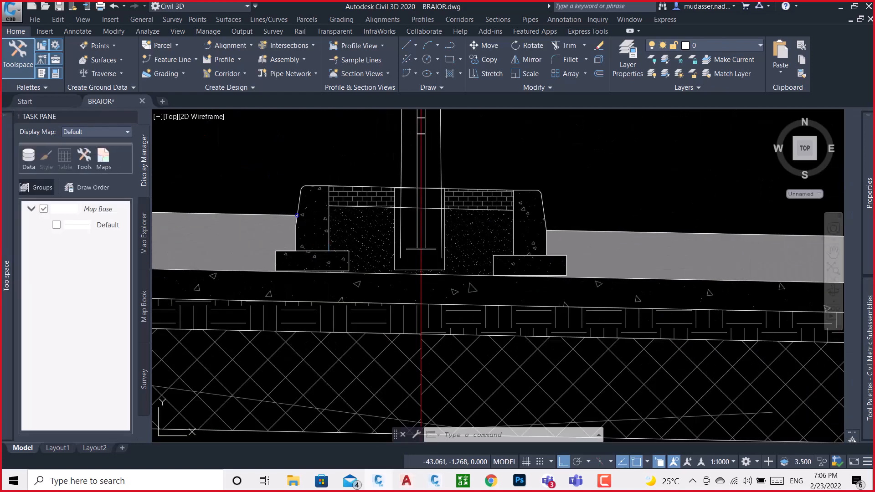
{"action": "scroll", "coordinate": [359, 247], "scroll_direction": "up", "scroll_amount": 2}
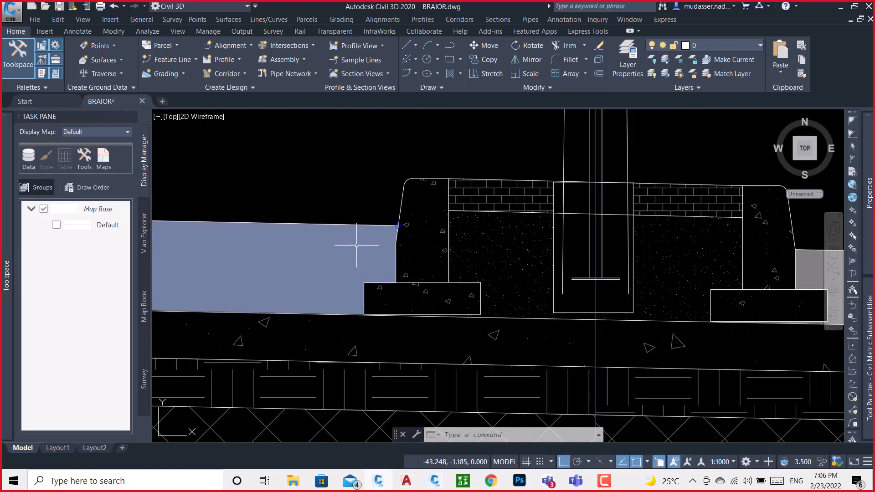
{"action": "left_click", "coordinate": [342, 155]}
{"action": "left_click", "coordinate": [499, 319]}
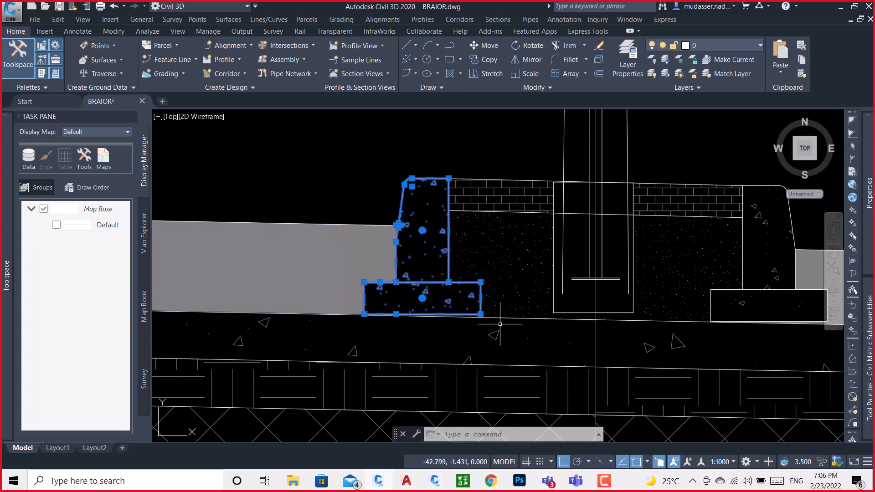
{"action": "type", "text": "c"}
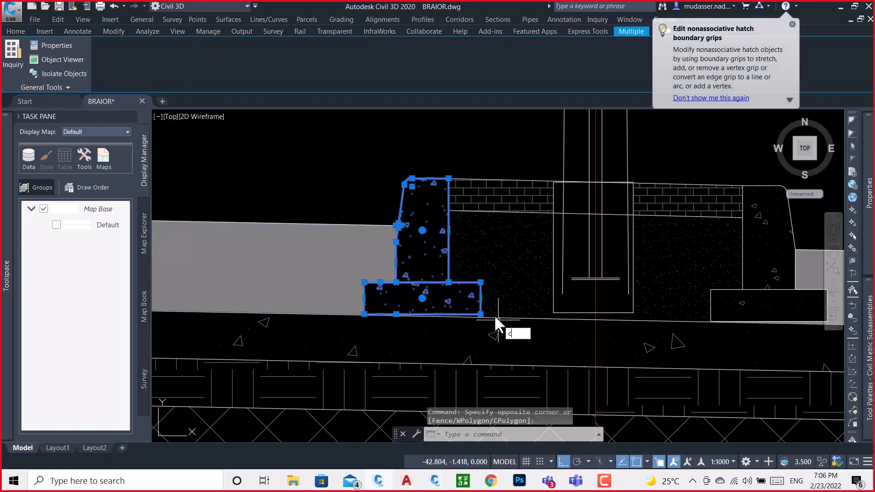
{"action": "type", "text": "o"}
{"action": "key", "text": "Return"}
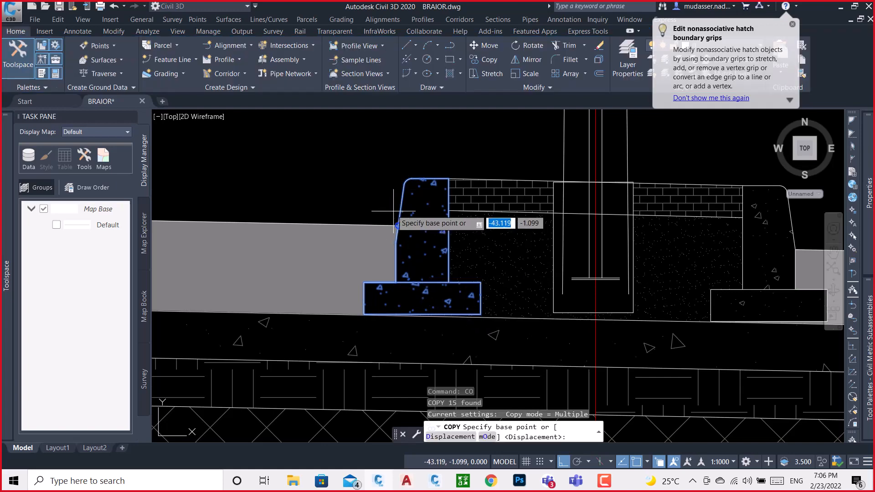
{"action": "left_click", "coordinate": [394, 211]}
{"action": "scroll", "coordinate": [374, 191], "scroll_direction": "down", "scroll_amount": 8}
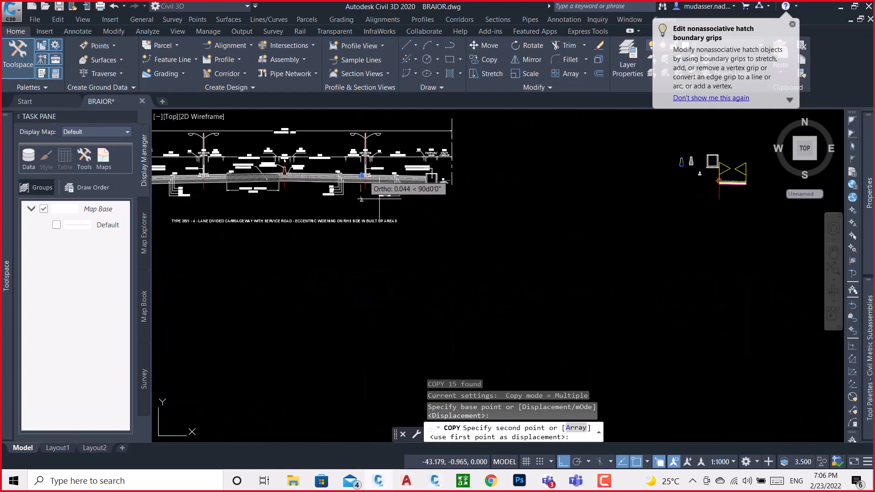
{"action": "scroll", "coordinate": [702, 194], "scroll_direction": "up", "scroll_amount": 6}
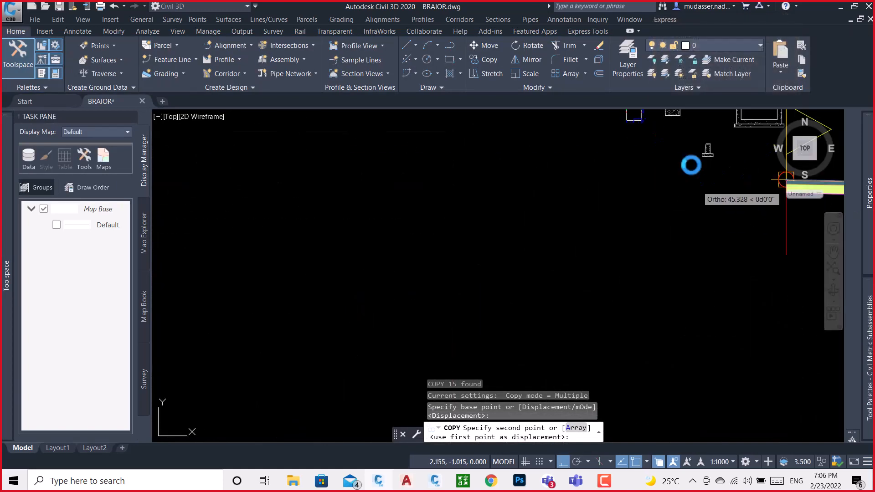
{"action": "left_click", "coordinate": [676, 144]}
{"action": "key", "text": "Escape"}
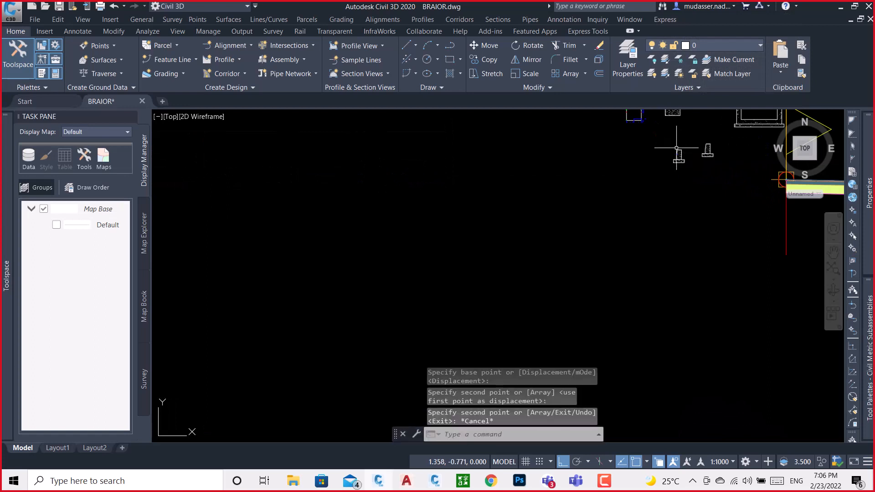
Inspect the marker circle and the sloping face line on the copied curb
{"action": "scroll", "coordinate": [676, 151], "scroll_direction": "up", "scroll_amount": 5}
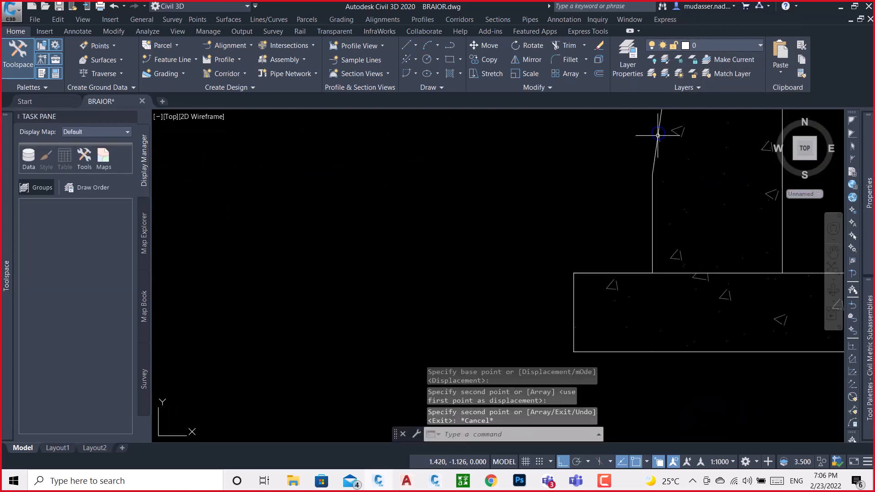
{"action": "scroll", "coordinate": [654, 137], "scroll_direction": "up", "scroll_amount": 5}
{"action": "scroll", "coordinate": [557, 169], "scroll_direction": "down", "scroll_amount": 2}
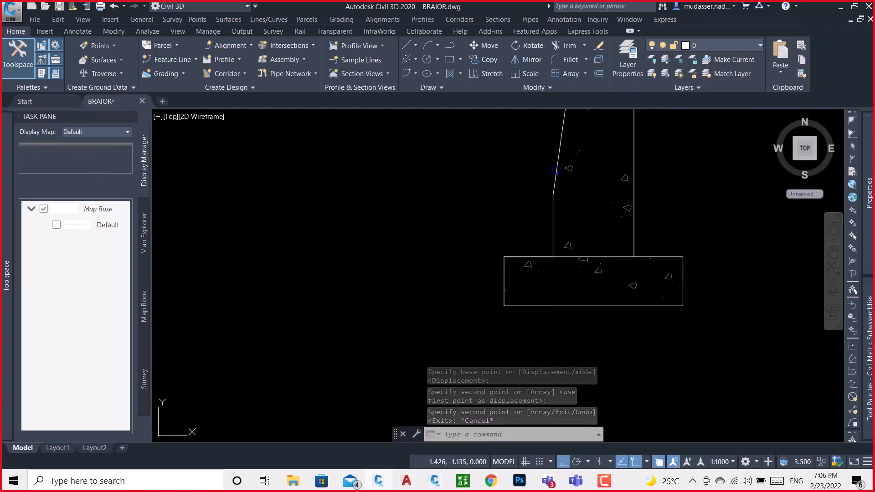
{"action": "scroll", "coordinate": [557, 168], "scroll_direction": "up", "scroll_amount": 3}
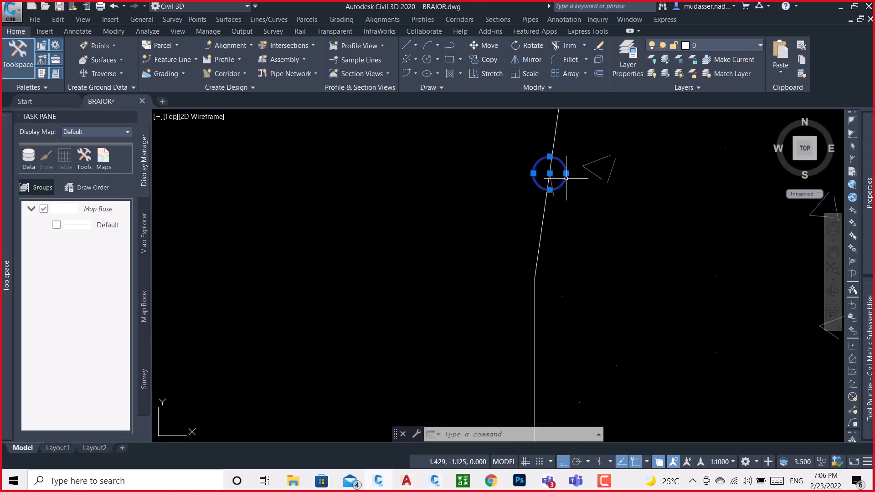
{"action": "key", "text": "Escape"}
{"action": "key", "text": "Escape"}
{"action": "left_click", "coordinate": [541, 215]}
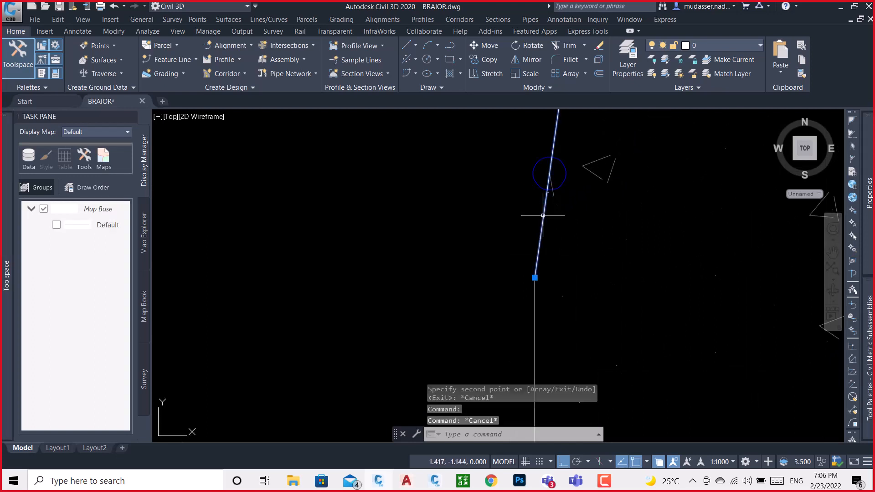
{"action": "key", "text": "Escape"}
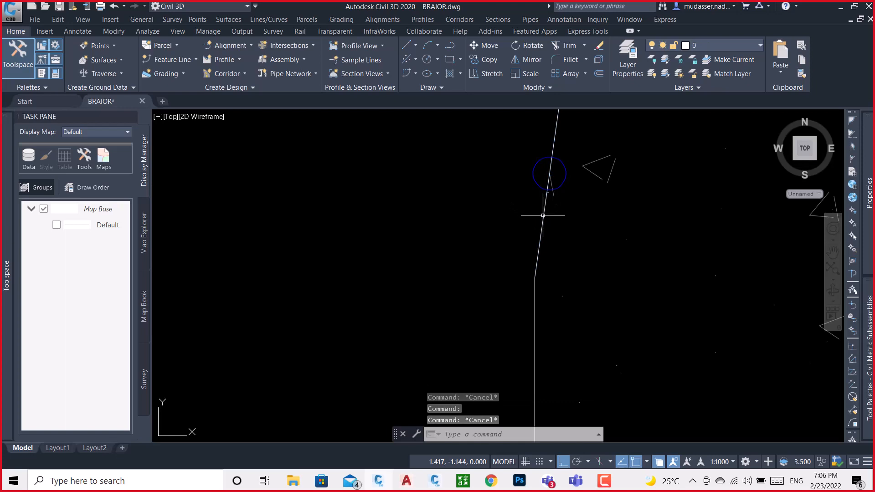
{"action": "left_click", "coordinate": [565, 179]}
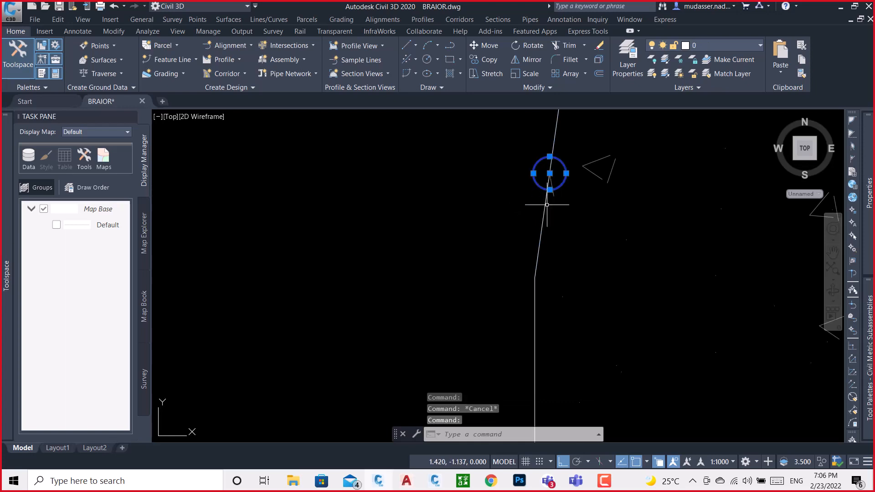
{"action": "left_click", "coordinate": [543, 225]}
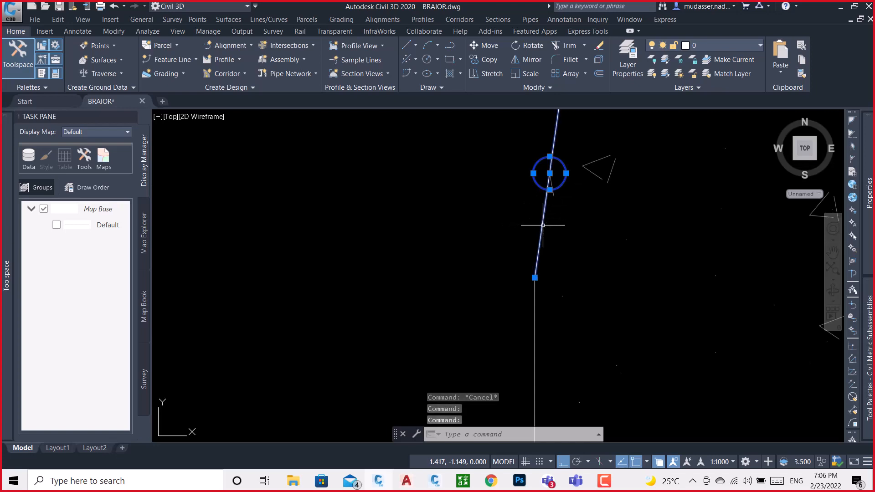
{"action": "key", "text": "Escape"}
{"action": "middle_click_drag", "start_coordinate": [539, 219], "coordinate": [529, 271]}
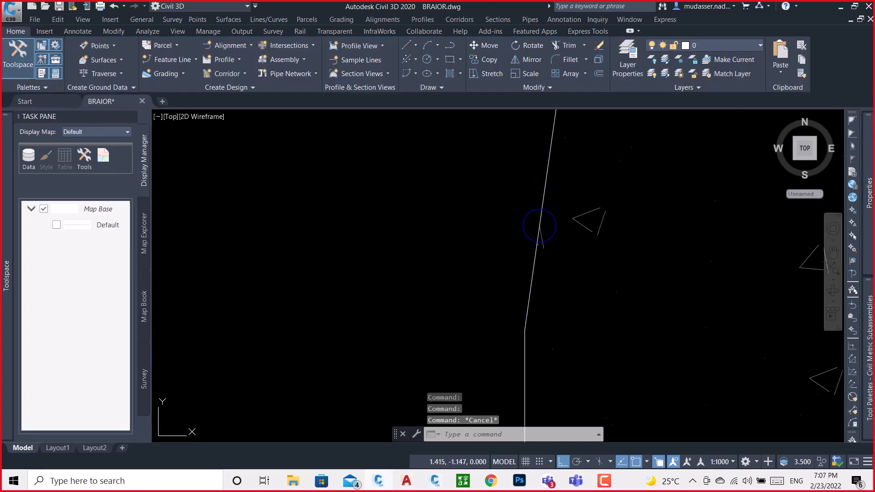
{"action": "left_click", "coordinate": [539, 233]}
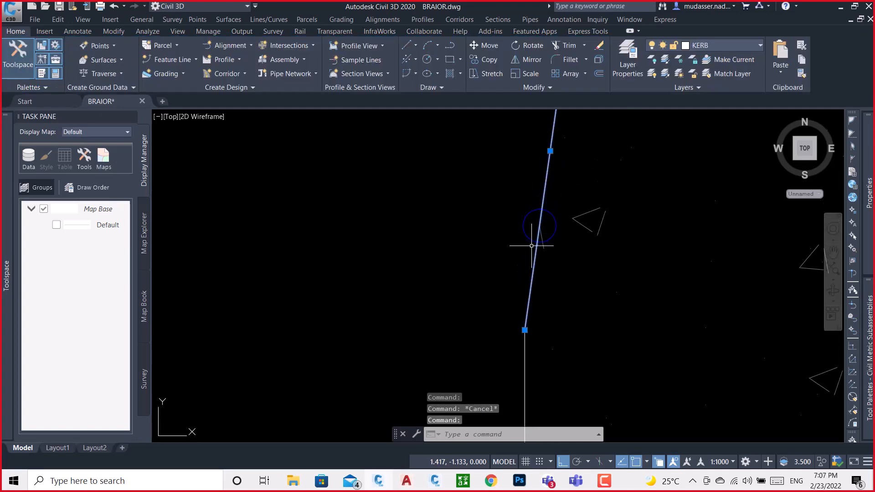
{"action": "key", "text": "Escape"}
Draw a short horizontal helper line outward from the marker circle's centre on the copied curb's sloping face
{"action": "type", "text": "l"}
{"action": "key", "text": "Return"}
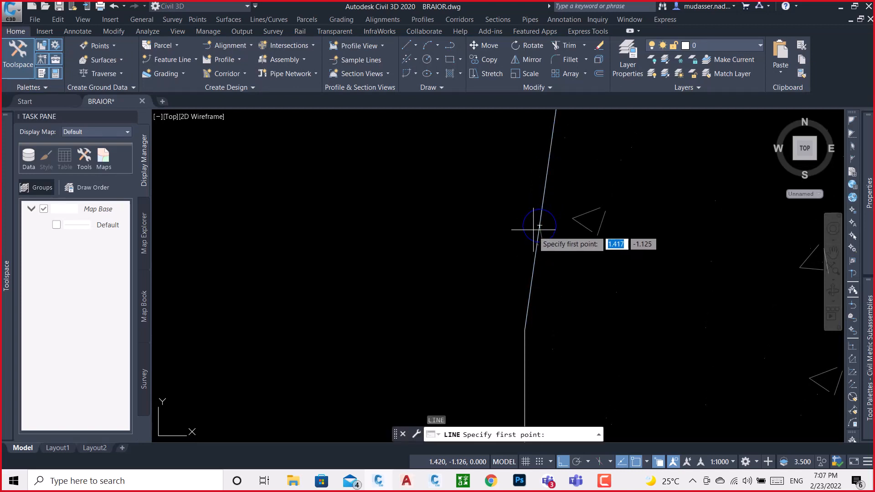
{"action": "left_click", "coordinate": [539, 226]}
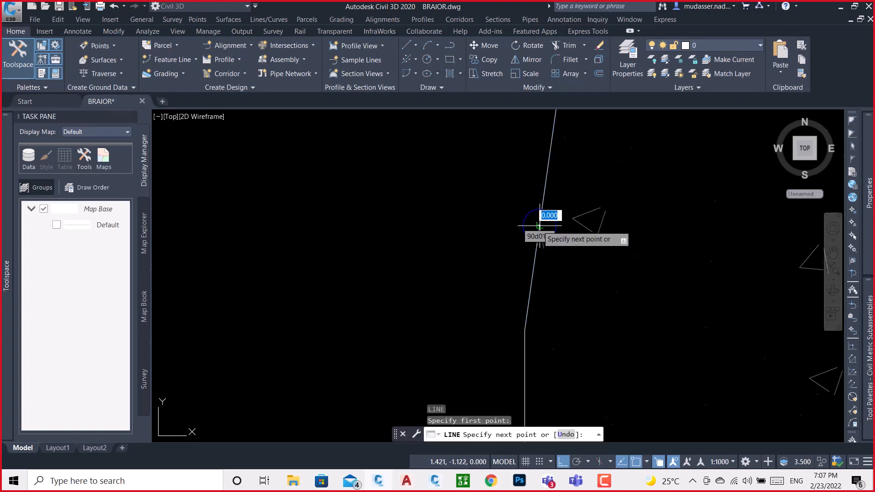
{"action": "left_click", "coordinate": [487, 213]}
{"action": "key", "text": "Return"}
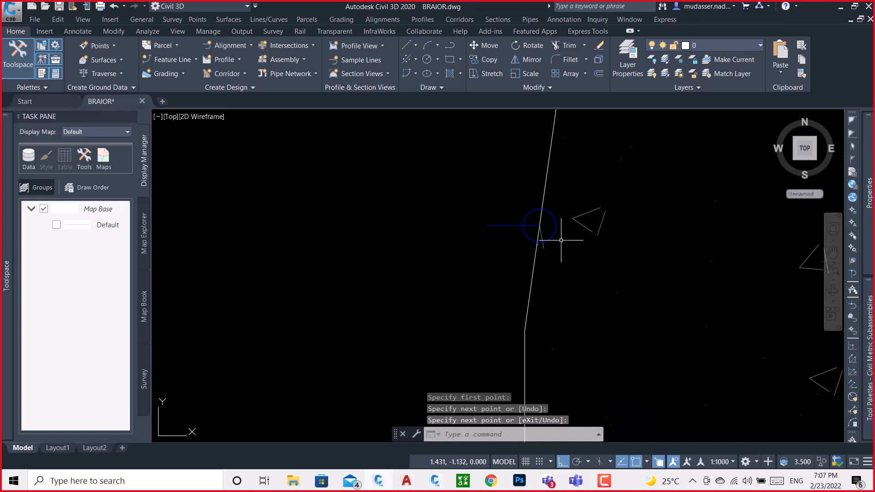
Break the copied curb's sloping face line from a point above the marker circle to the circle's centre
{"action": "left_click", "coordinate": [545, 190]}
{"action": "type", "text": "b"}
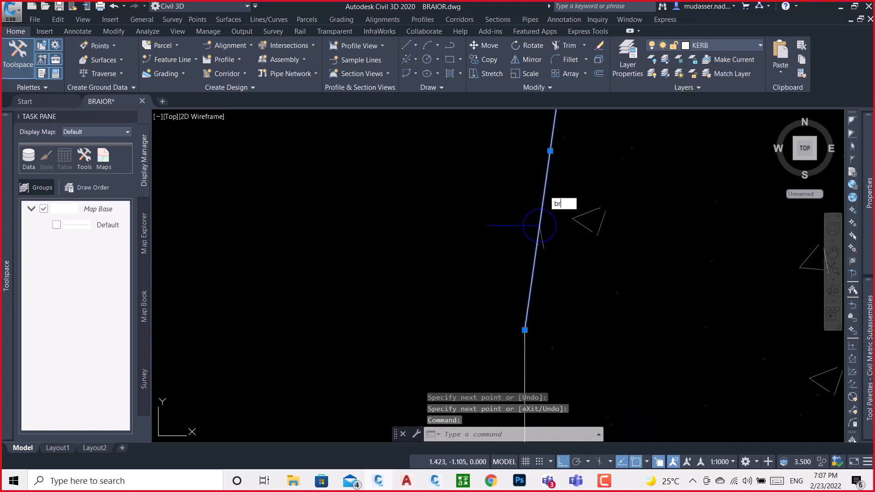
{"action": "type", "text": "r"}
{"action": "key", "text": "Return"}
{"action": "left_click", "coordinate": [544, 190]}
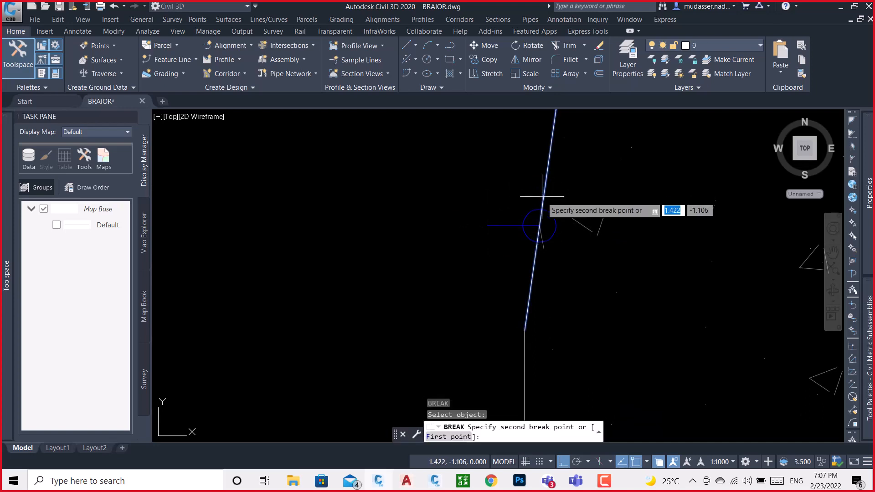
{"action": "scroll", "coordinate": [541, 226], "scroll_direction": "up", "scroll_amount": 5}
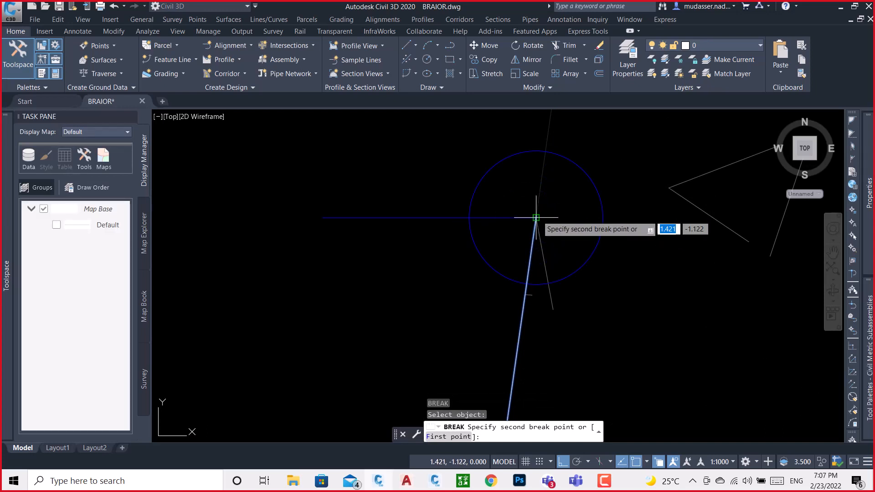
{"action": "key", "text": "Escape"}
{"action": "scroll", "coordinate": [529, 223], "scroll_direction": "down", "scroll_amount": 6}
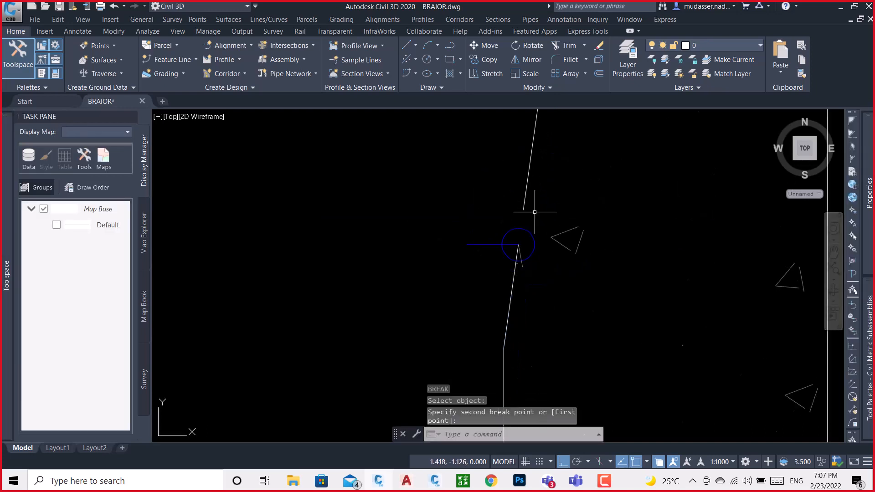
Stretch the lower end of the upper sloping segment to the marker circle's centre to close the gap
{"action": "left_click", "coordinate": [523, 199]}
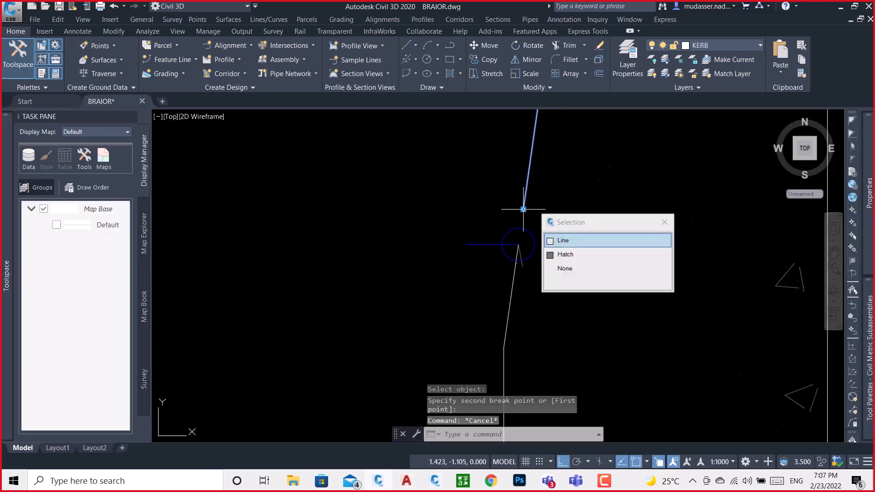
{"action": "left_click", "coordinate": [563, 240]}
{"action": "scroll", "coordinate": [523, 215], "scroll_direction": "up", "scroll_amount": 2}
{"action": "left_click", "coordinate": [523, 206]}
{"action": "scroll", "coordinate": [520, 269], "scroll_direction": "up", "scroll_amount": 3}
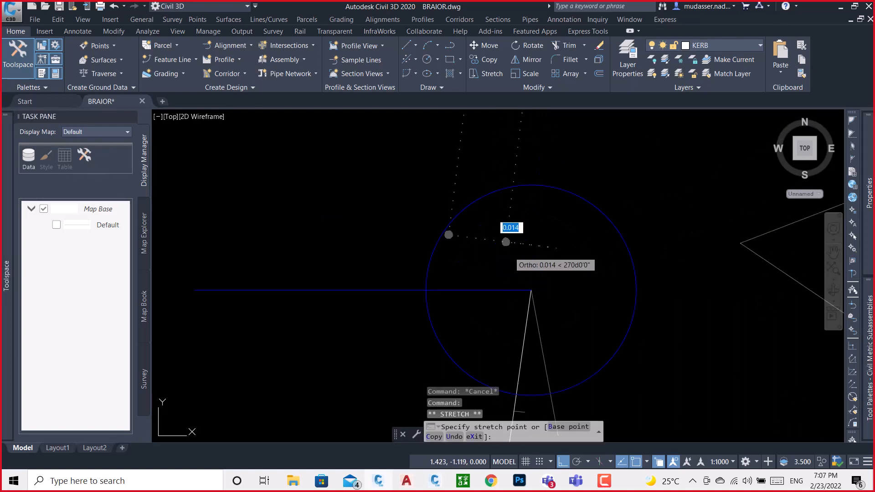
{"action": "key", "text": "Down"}
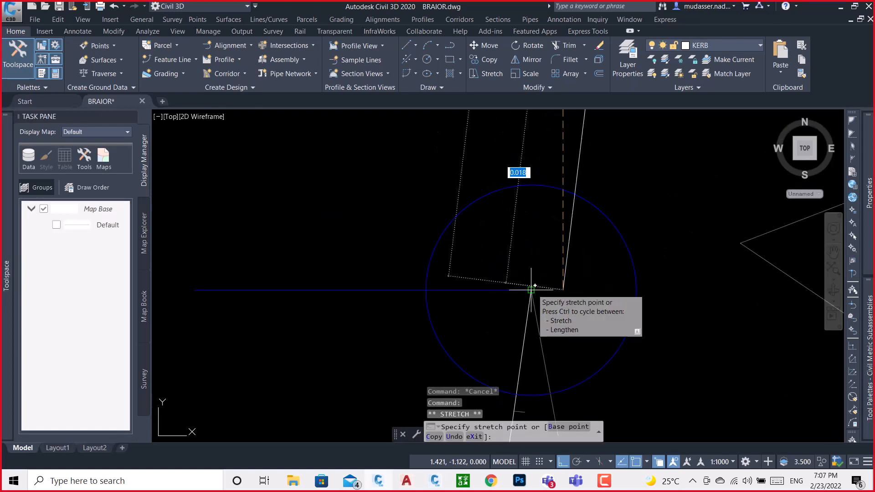
{"action": "key", "text": "Escape"}
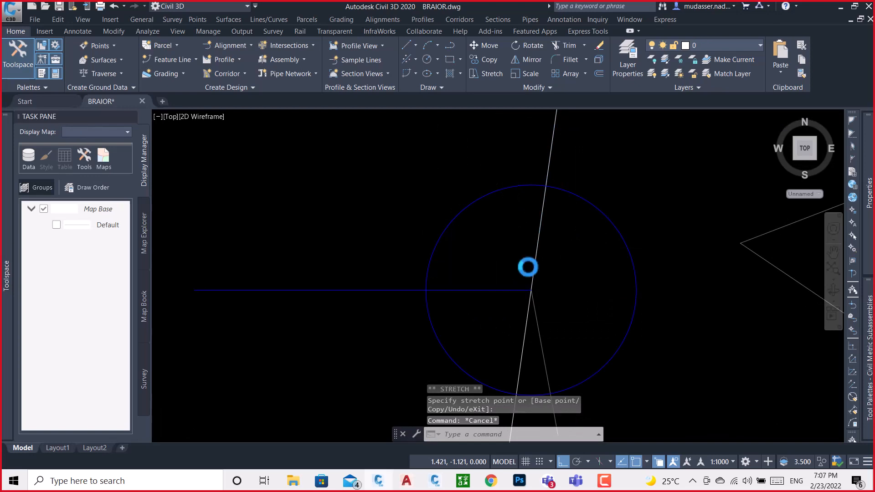
Erase the horizontal helper line beside the marker circle
{"action": "scroll", "coordinate": [527, 269], "scroll_direction": "down", "scroll_amount": 3}
{"action": "scroll", "coordinate": [486, 294], "scroll_direction": "up", "scroll_amount": 2}
{"action": "left_click", "coordinate": [489, 231]}
{"action": "left_click", "coordinate": [481, 249]}
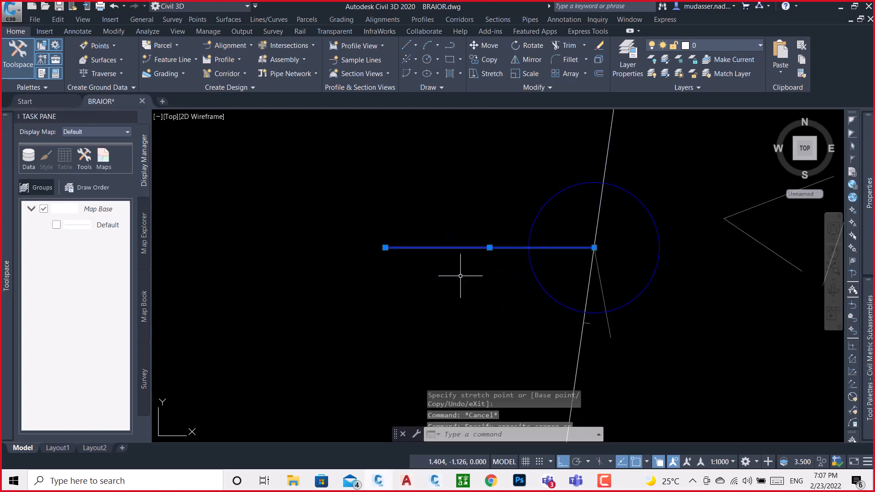
{"action": "key", "text": "Delete"}
{"action": "scroll", "coordinate": [520, 249], "scroll_direction": "down", "scroll_amount": 3}
{"action": "scroll", "coordinate": [533, 250], "scroll_direction": "down", "scroll_amount": 3}
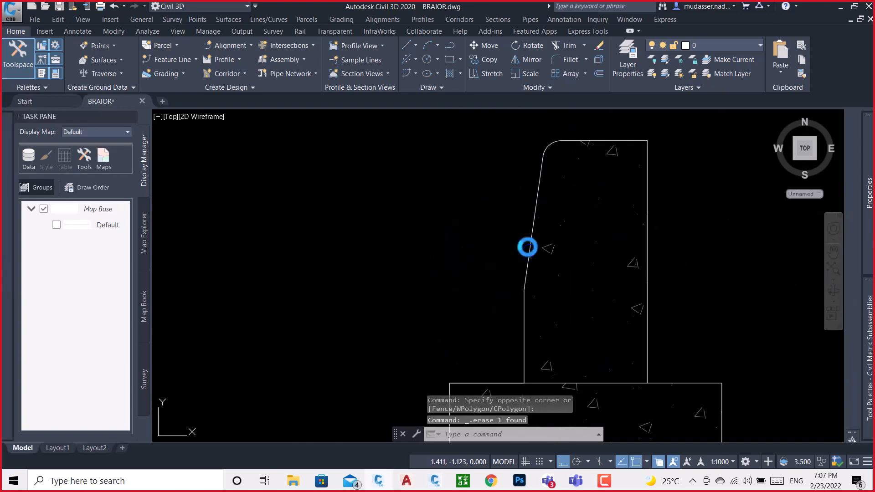
Examine the marker point on the copied curb and compare it with the base line of the dimensioned barrier detail
{"action": "scroll", "coordinate": [529, 250], "scroll_direction": "up", "scroll_amount": 3}
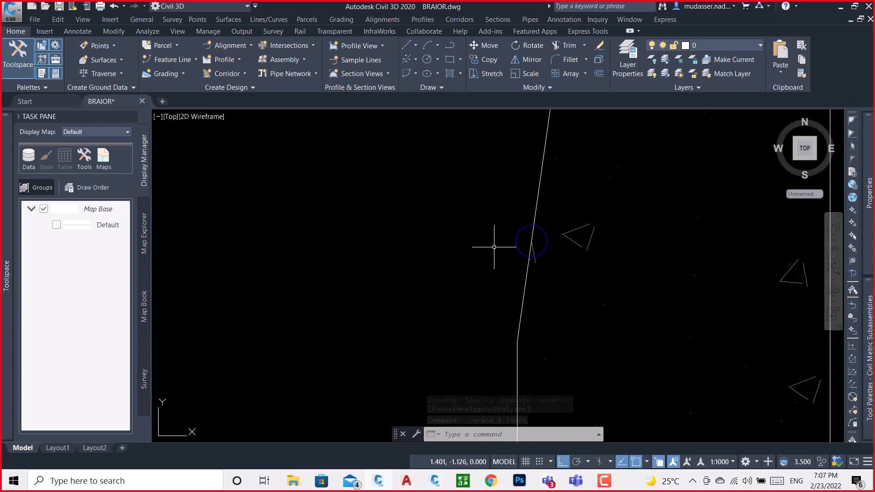
{"action": "scroll", "coordinate": [497, 249], "scroll_direction": "down", "scroll_amount": 3}
{"action": "scroll", "coordinate": [535, 267], "scroll_direction": "down", "scroll_amount": 5}
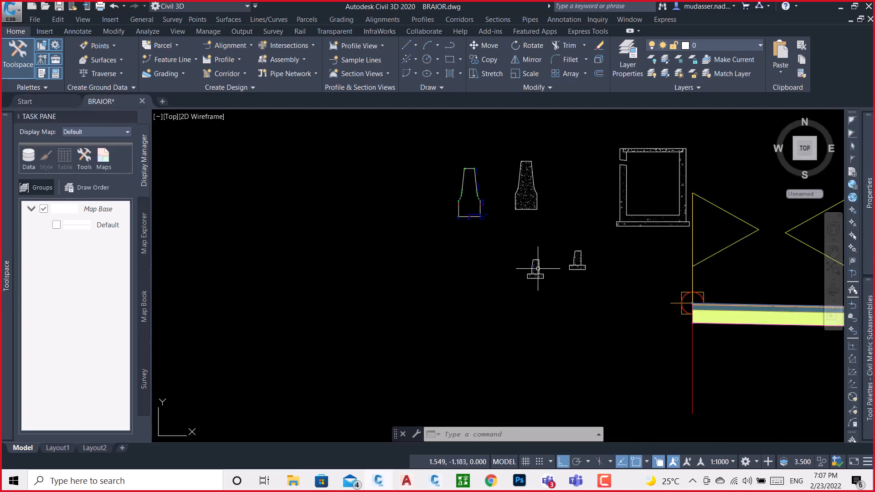
{"action": "scroll", "coordinate": [476, 210], "scroll_direction": "up", "scroll_amount": 3}
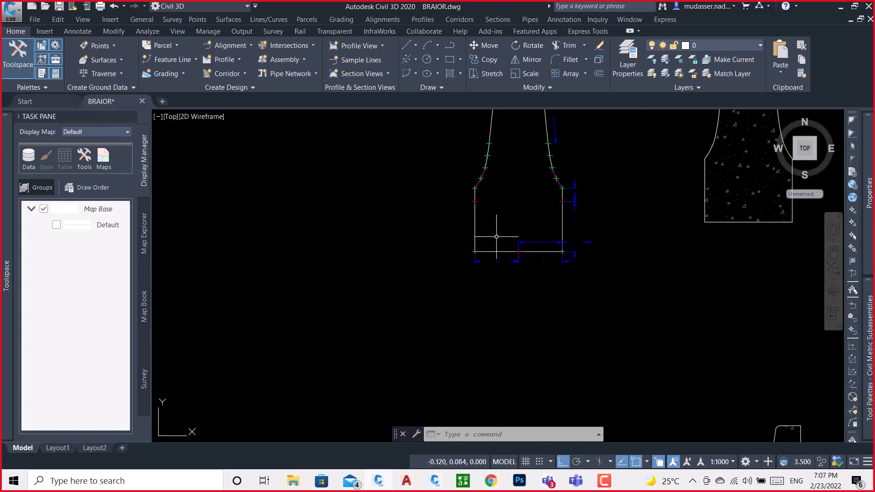
{"action": "left_click", "coordinate": [480, 251]}
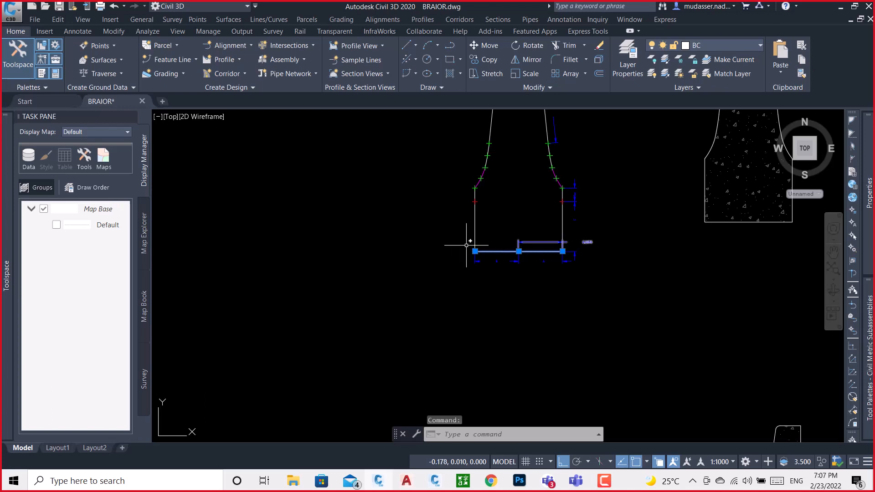
{"action": "scroll", "coordinate": [458, 230], "scroll_direction": "down", "scroll_amount": 4}
{"action": "key", "text": "Delete"}
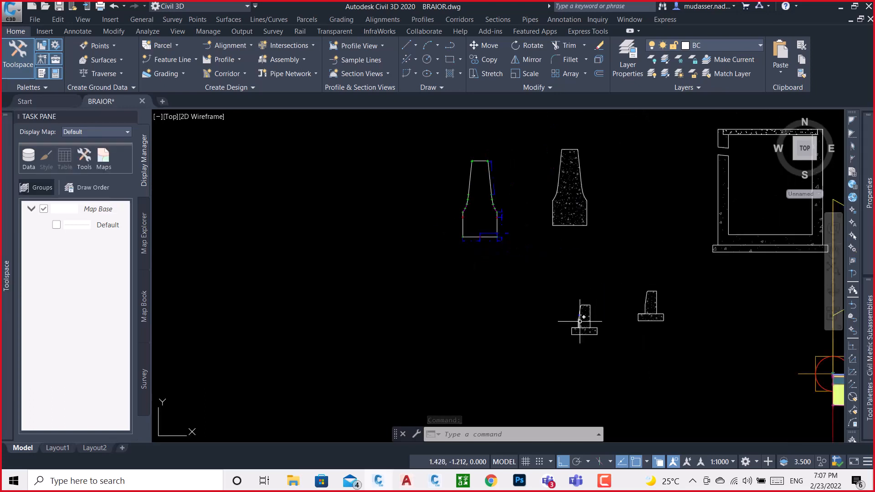
{"action": "key", "text": "Escape"}
Set the UCS origin at the marker circle's centre on the copied curb, with the X axis horizontal toward the curb body
{"action": "scroll", "coordinate": [582, 324], "scroll_direction": "up", "scroll_amount": 5}
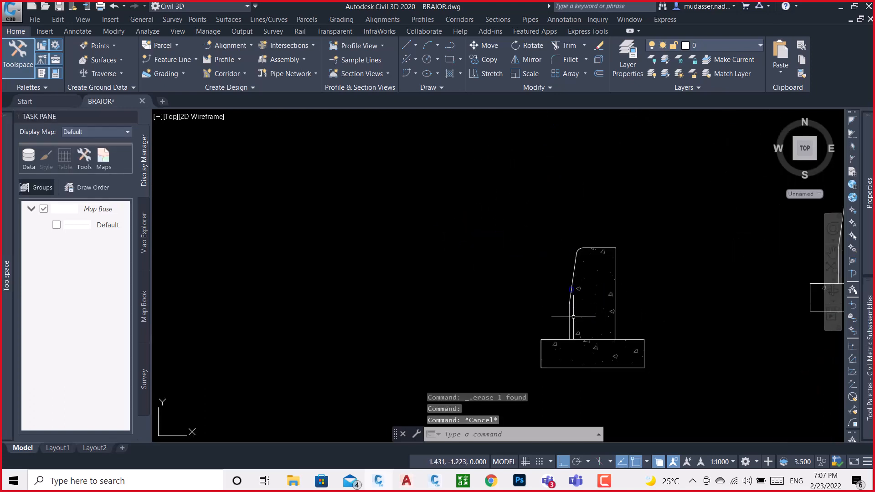
{"action": "type", "text": "u"}
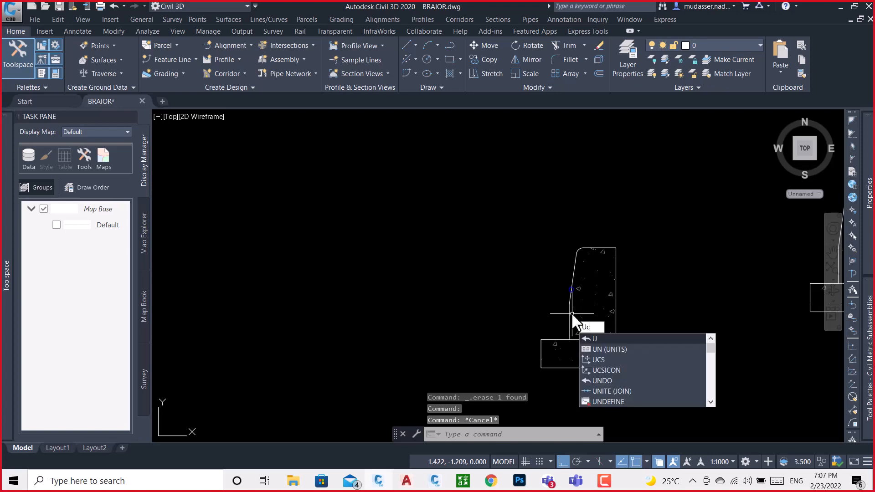
{"action": "type", "text": "cs"}
{"action": "key", "text": "Return"}
{"action": "scroll", "coordinate": [571, 312], "scroll_direction": "up", "scroll_amount": 5}
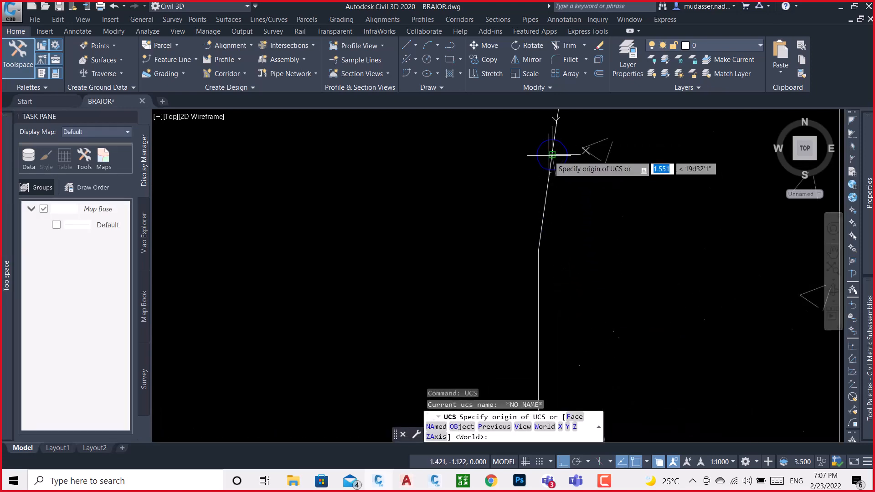
{"action": "left_click", "coordinate": [552, 154]}
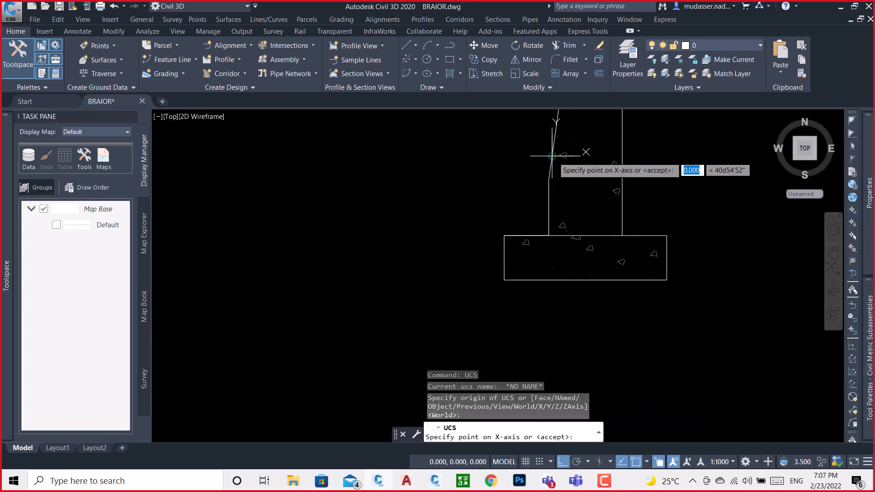
{"action": "left_click", "coordinate": [709, 165]}
{"action": "scroll", "coordinate": [687, 197], "scroll_direction": "down", "scroll_amount": 4}
{"action": "scroll", "coordinate": [647, 180], "scroll_direction": "down", "scroll_amount": 3}
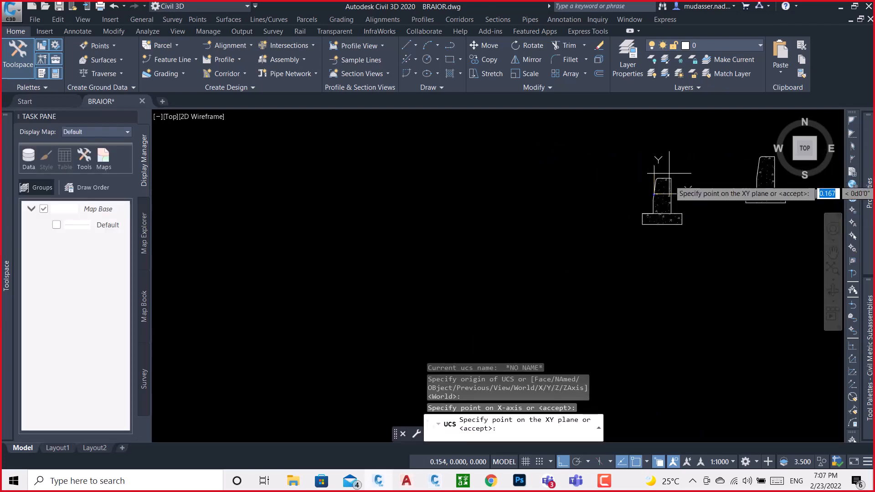
{"action": "key", "text": "Return"}
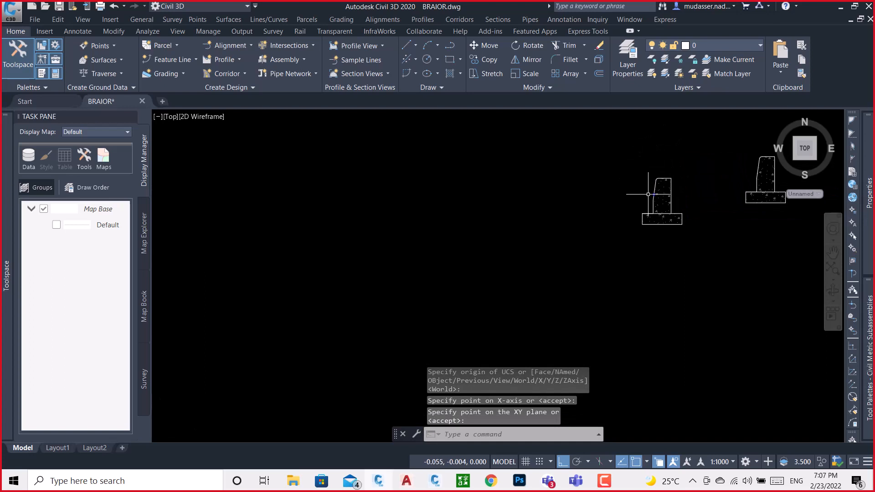
Inspect the marker circle at the UCS origin and the bottom line of the curb's base
{"action": "scroll", "coordinate": [656, 183], "scroll_direction": "up", "scroll_amount": 8}
{"action": "left_click", "coordinate": [677, 185]}
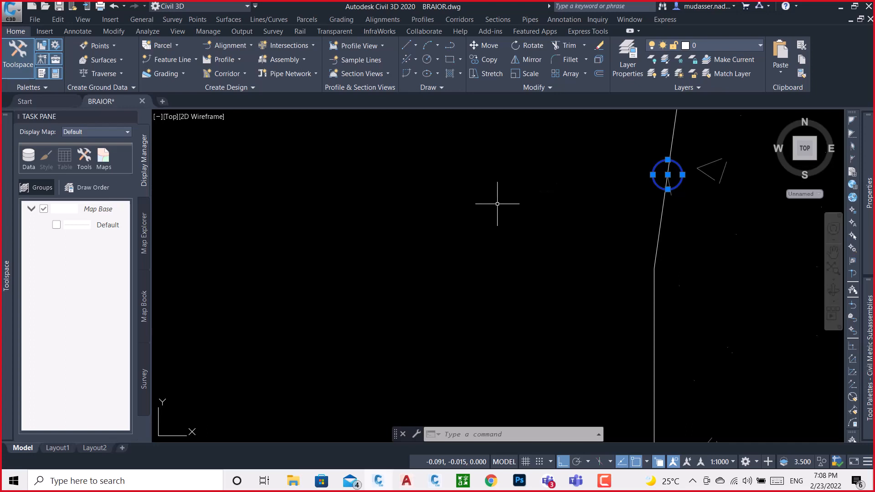
{"action": "scroll", "coordinate": [500, 203], "scroll_direction": "down", "scroll_amount": 2}
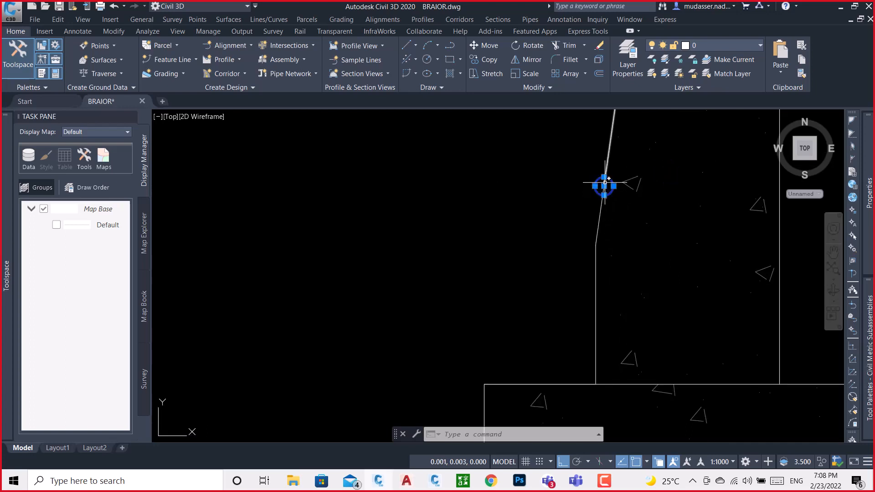
{"action": "scroll", "coordinate": [604, 186], "scroll_direction": "down", "scroll_amount": 2}
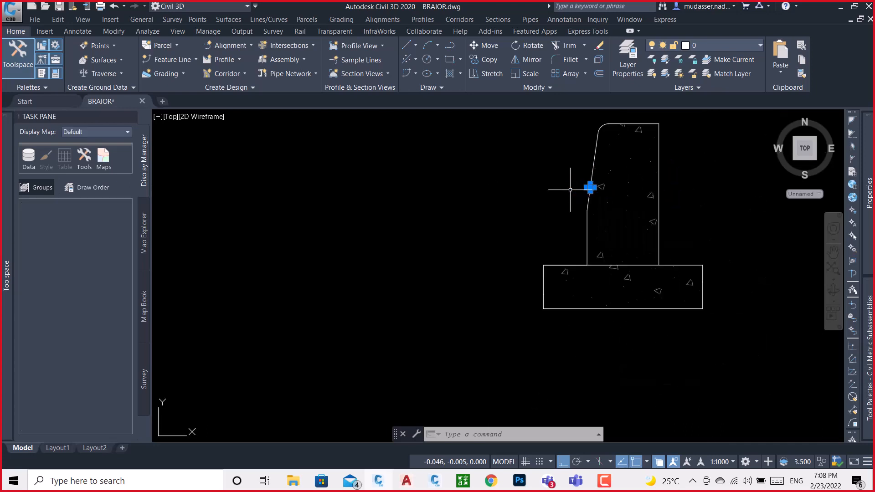
{"action": "left_click", "coordinate": [699, 309]}
{"action": "mouse_move", "coordinate": [702, 309]}
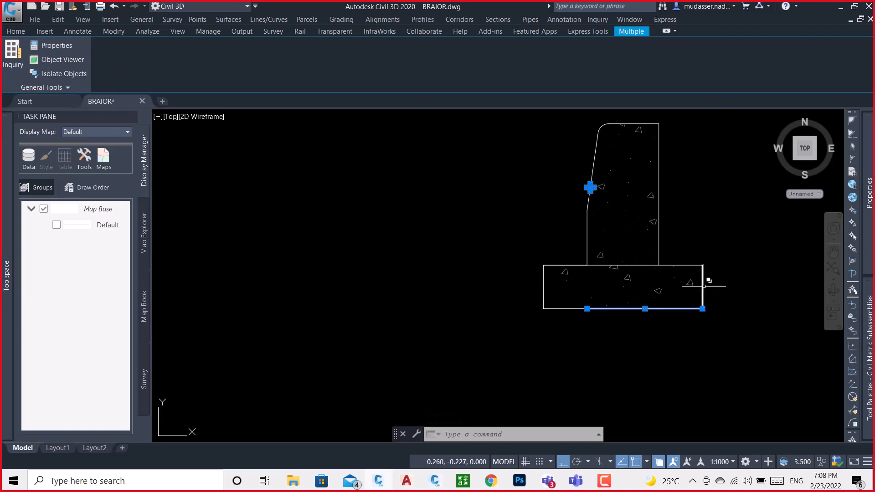
{"action": "scroll", "coordinate": [590, 187], "scroll_direction": "up", "scroll_amount": 4}
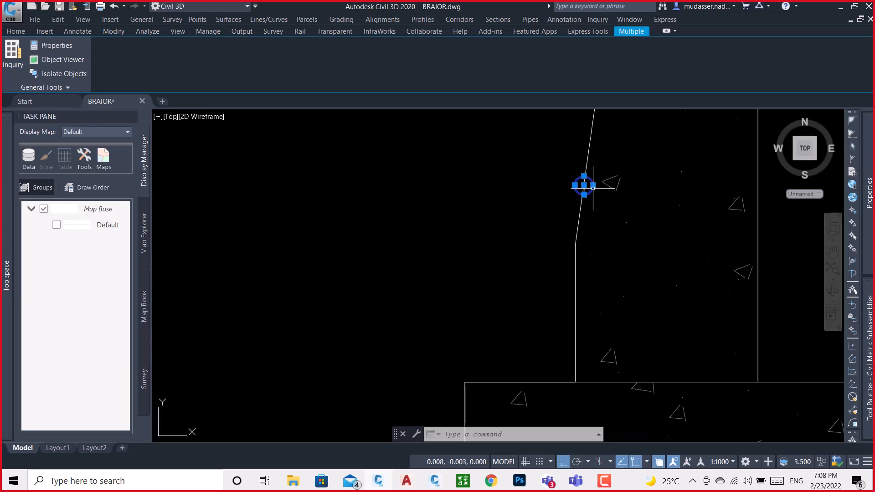
{"action": "scroll", "coordinate": [583, 185], "scroll_direction": "down", "scroll_amount": 4}
{"action": "key", "text": "Escape"}
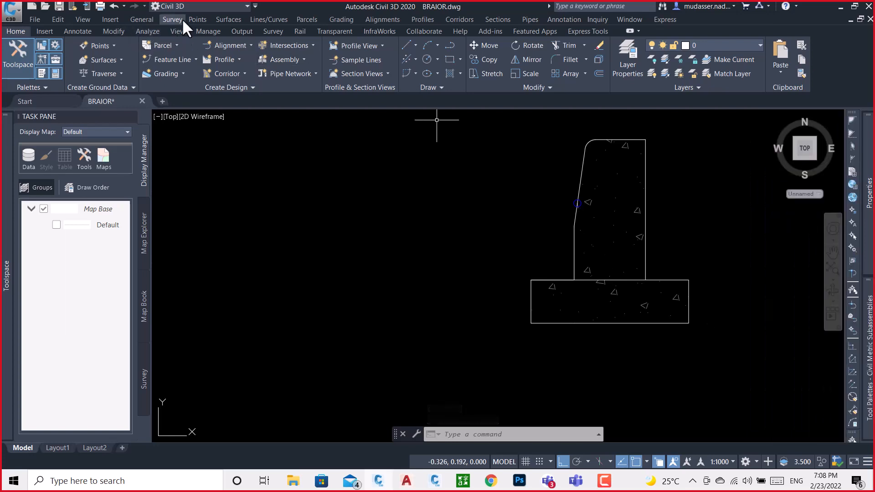
Add an aligned dimension across the full bottom width of the copied curb's base, placed below it
{"action": "left_click", "coordinate": [84, 30]}
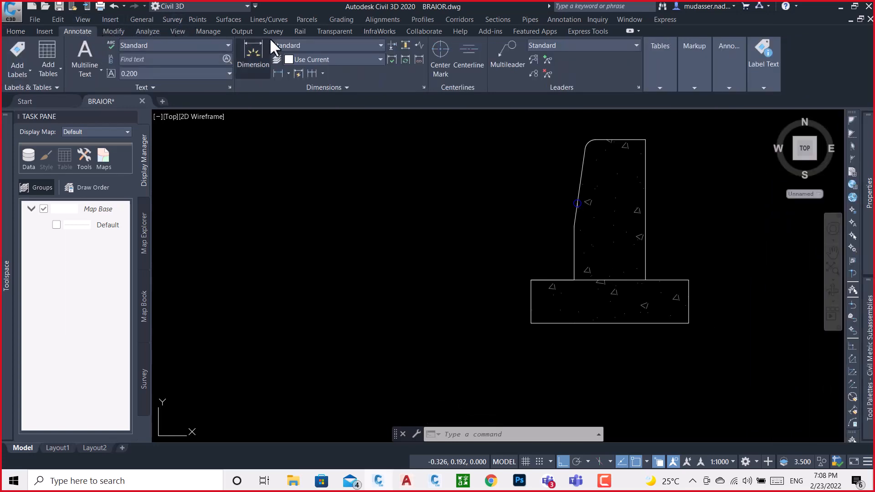
{"action": "left_click", "coordinate": [288, 73]}
{"action": "left_click", "coordinate": [289, 115]}
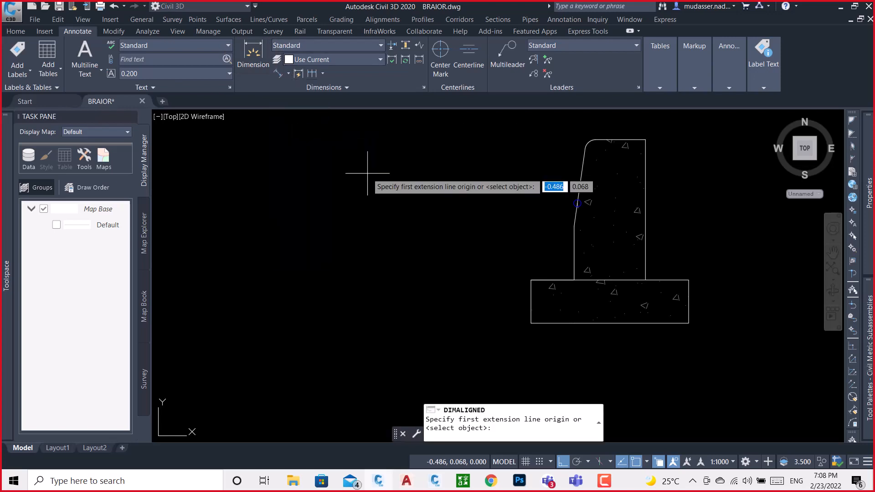
{"action": "left_click", "coordinate": [531, 323]}
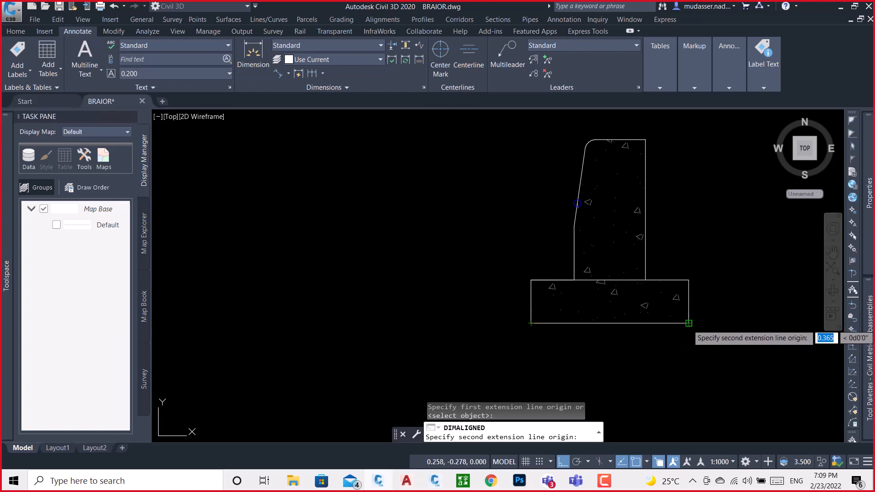
{"action": "left_click", "coordinate": [687, 324]}
{"action": "scroll", "coordinate": [738, 346], "scroll_direction": "up", "scroll_amount": 6}
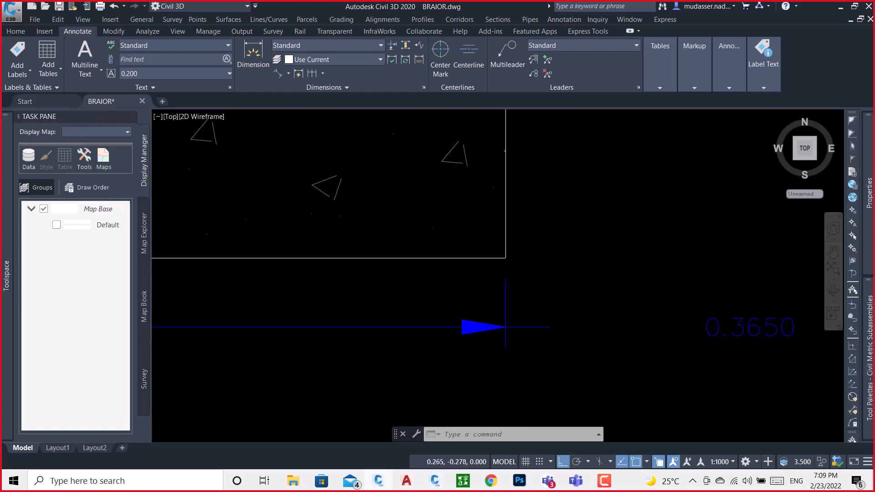
{"action": "scroll", "coordinate": [506, 265], "scroll_direction": "down", "scroll_amount": 4}
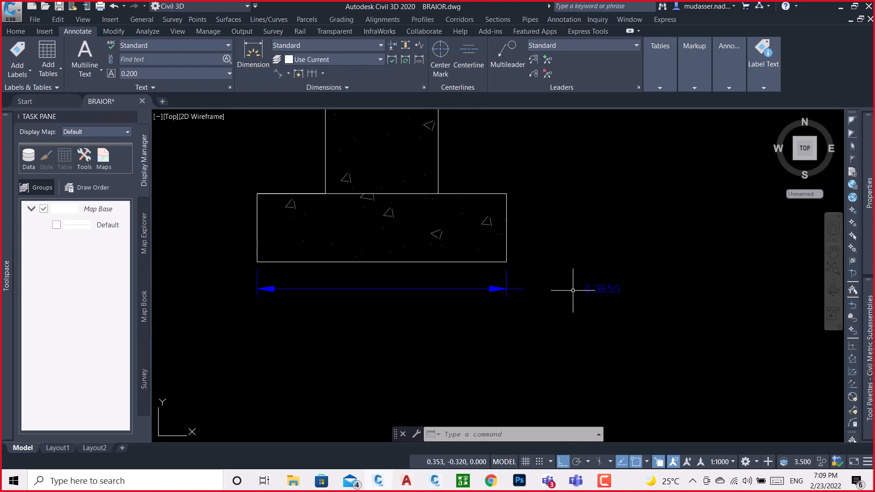
Delete the aligned width dimension below the copied curb's base
{"action": "left_click", "coordinate": [589, 289]}
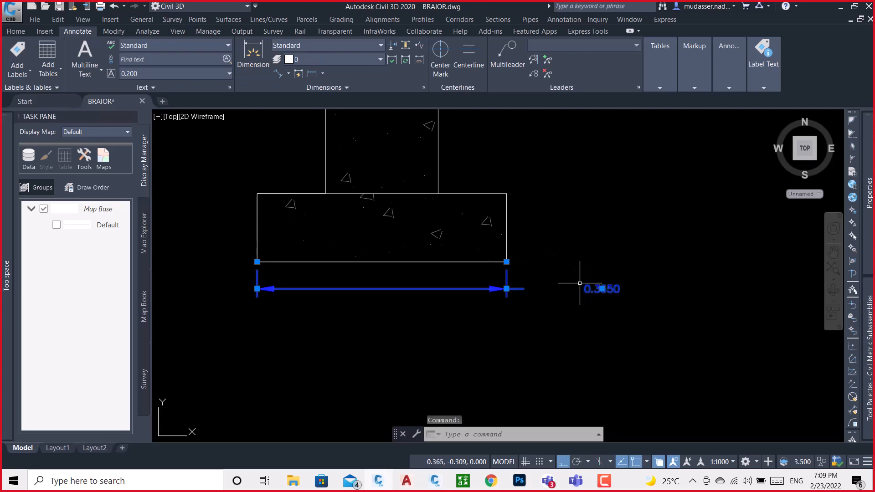
{"action": "key", "text": "Delete"}
{"action": "scroll", "coordinate": [410, 292], "scroll_direction": "down", "scroll_amount": 2}
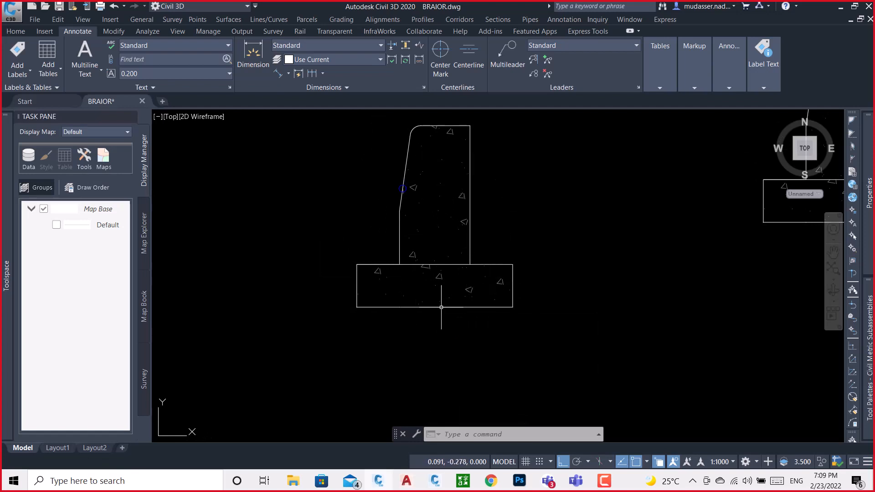
Inspect the edges and corners of the copied curb's base and the top of its body
{"action": "scroll", "coordinate": [441, 307], "scroll_direction": "up", "scroll_amount": 2}
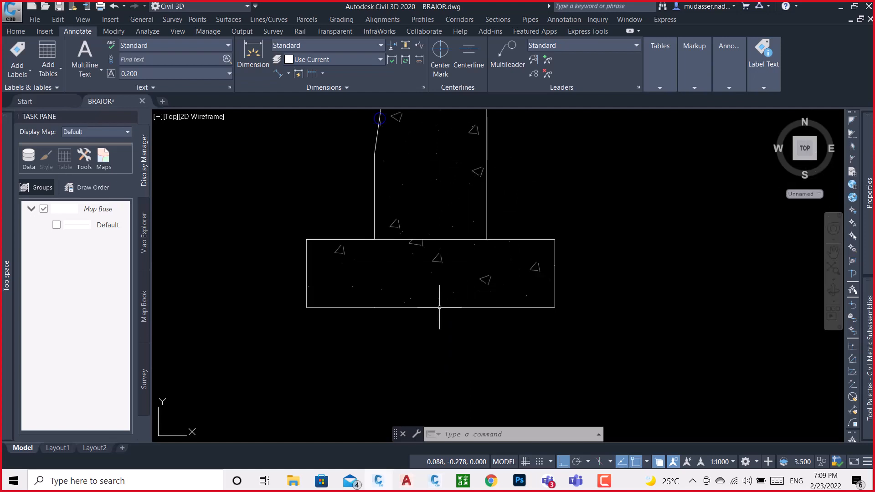
{"action": "mouse_move", "coordinate": [439, 307]}
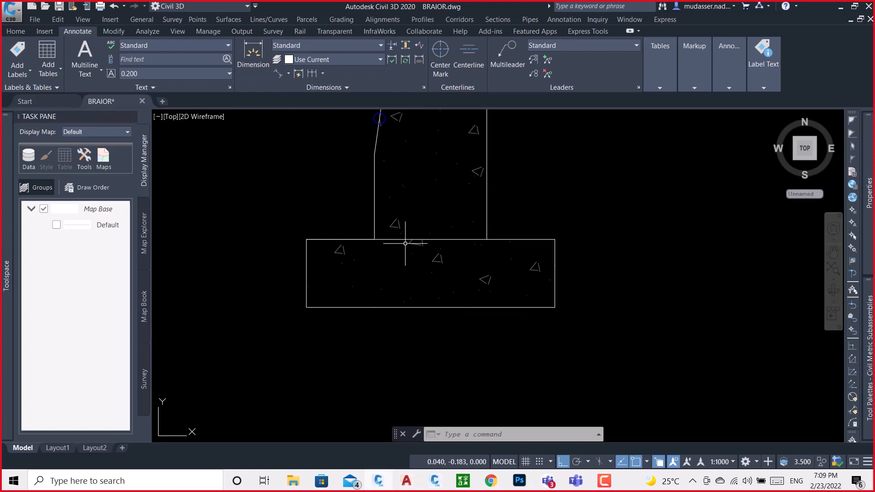
{"action": "scroll", "coordinate": [327, 235], "scroll_direction": "down", "scroll_amount": 4}
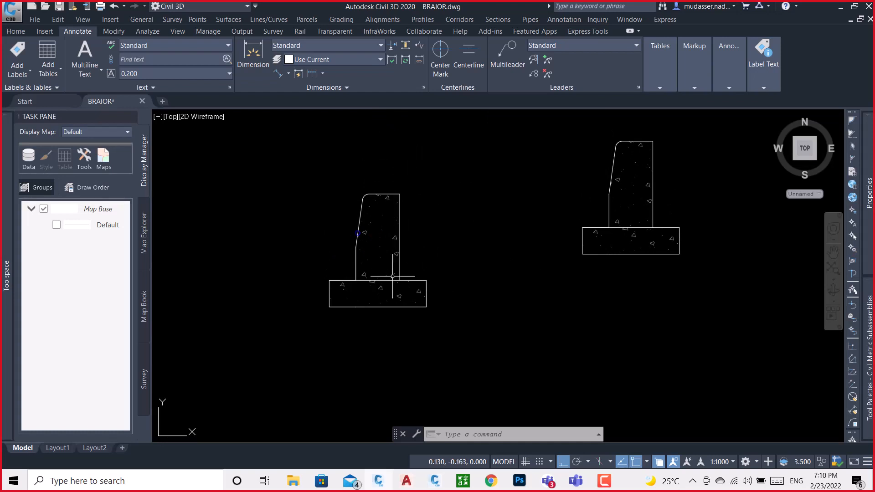
{"action": "scroll", "coordinate": [372, 199], "scroll_direction": "up", "scroll_amount": 1}
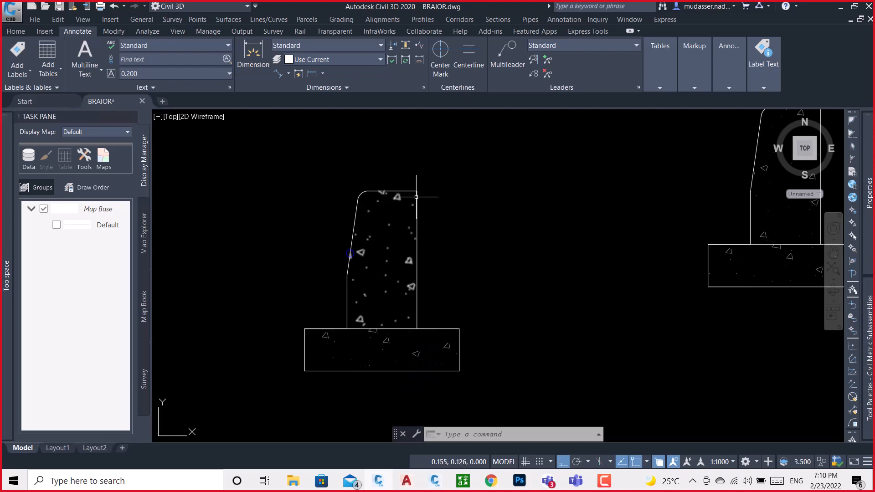
{"action": "mouse_move", "coordinate": [407, 191]}
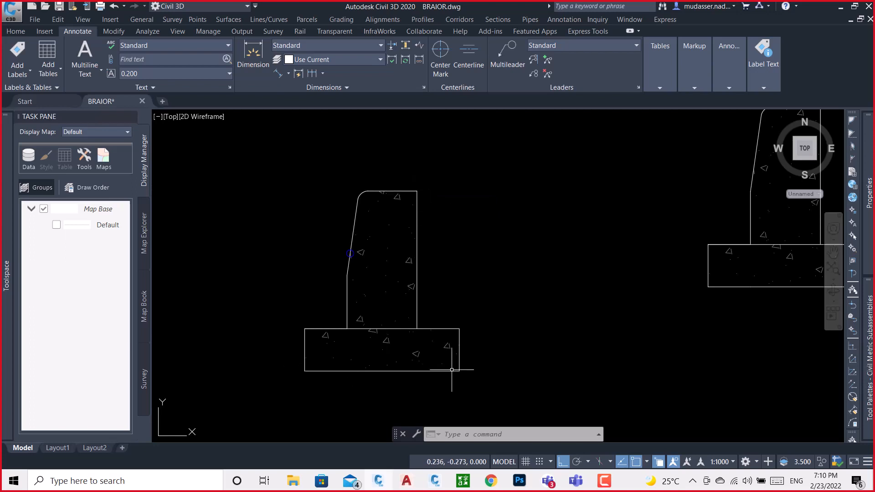
{"action": "mouse_move", "coordinate": [458, 371]}
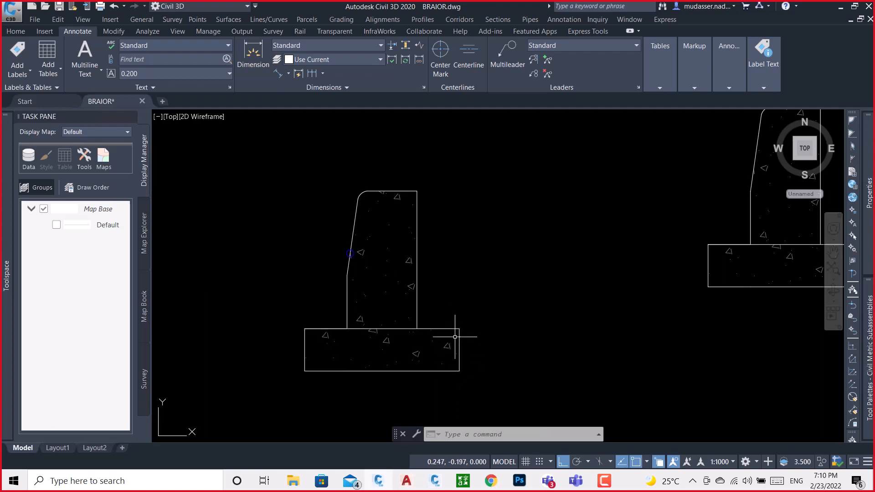
Add an aligned dimension for the thickness of the copied curb's base, placed just outside the base's end
{"action": "left_click", "coordinate": [277, 73]}
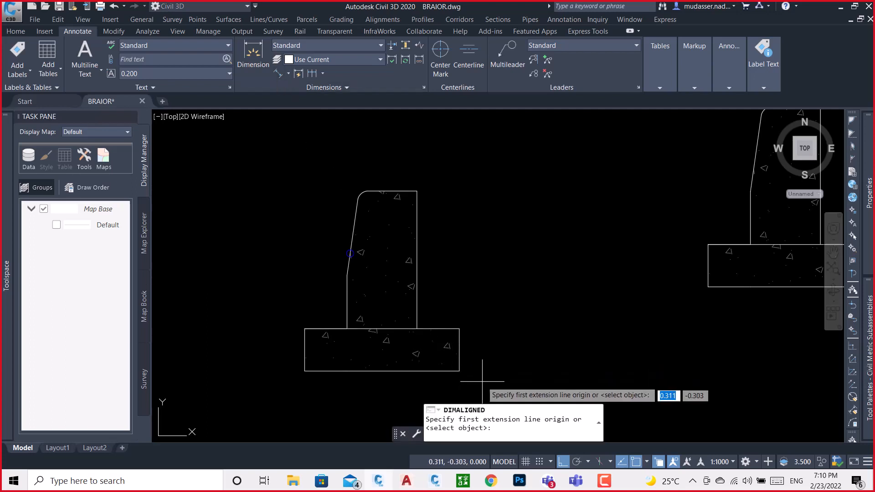
{"action": "scroll", "coordinate": [464, 347], "scroll_direction": "up", "scroll_amount": 5}
{"action": "left_click", "coordinate": [450, 301]}
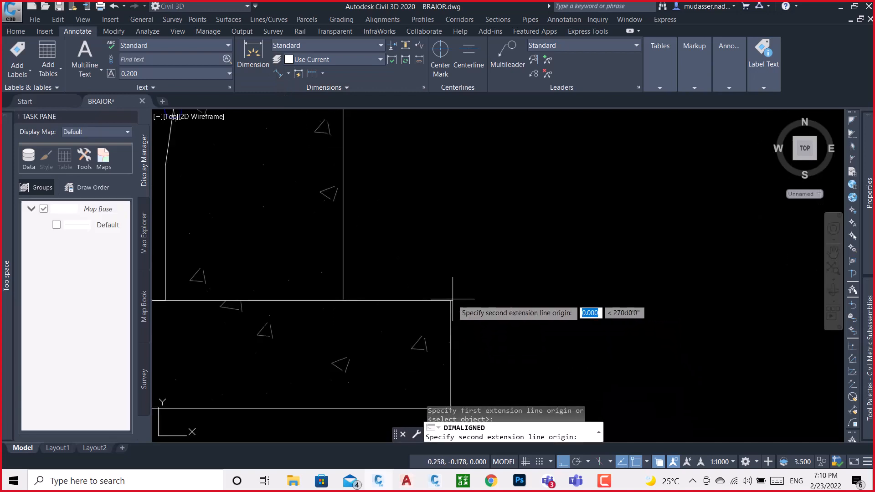
{"action": "scroll", "coordinate": [472, 294], "scroll_direction": "down", "scroll_amount": 5}
{"action": "left_click", "coordinate": [472, 317]}
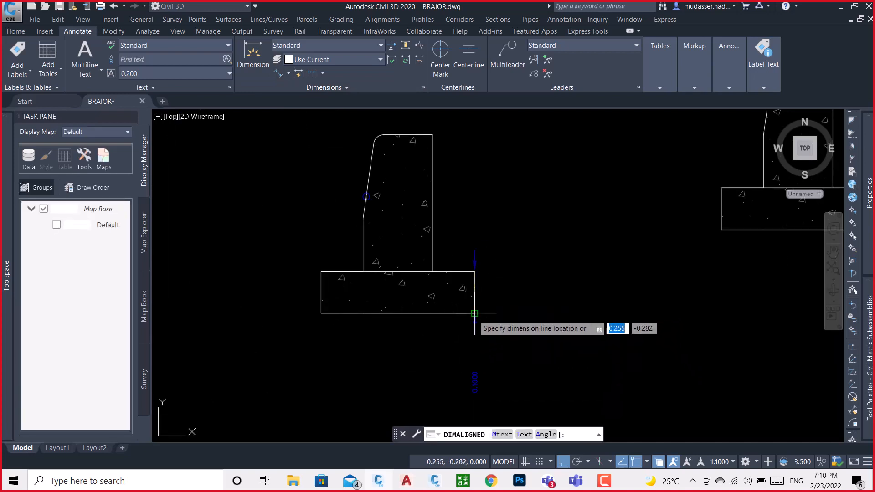
{"action": "scroll", "coordinate": [506, 333], "scroll_direction": "down", "scroll_amount": 2}
{"action": "scroll", "coordinate": [506, 333], "scroll_direction": "up", "scroll_amount": 6}
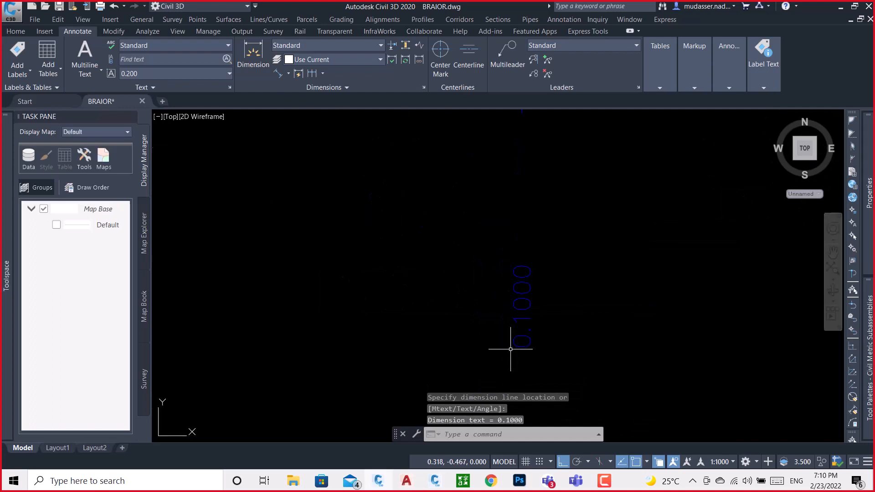
{"action": "scroll", "coordinate": [510, 349], "scroll_direction": "down", "scroll_amount": 5}
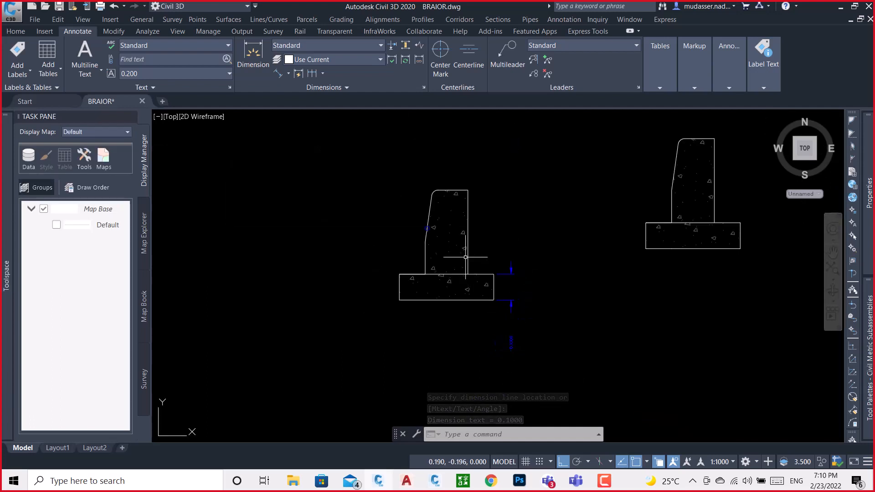
Add an aligned dimension for the height of the copied curb's body, from its top corner down to the base
{"action": "scroll", "coordinate": [455, 189], "scroll_direction": "up", "scroll_amount": 4}
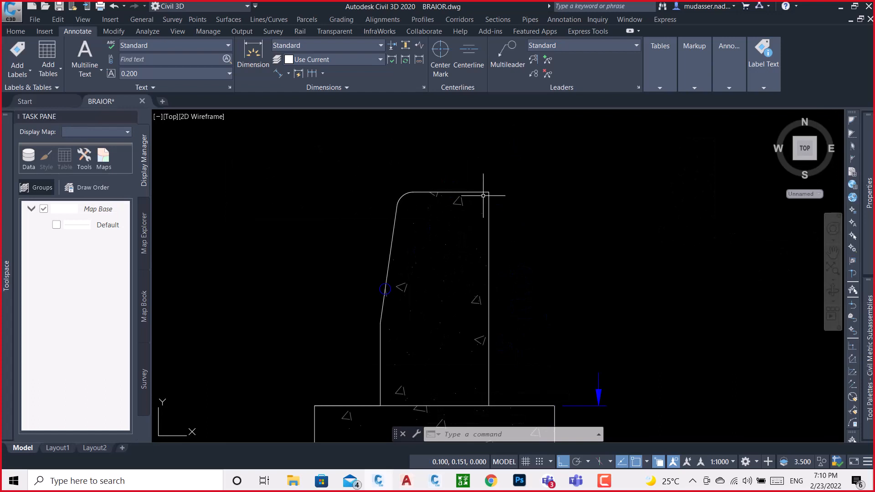
{"action": "left_click", "coordinate": [279, 71]}
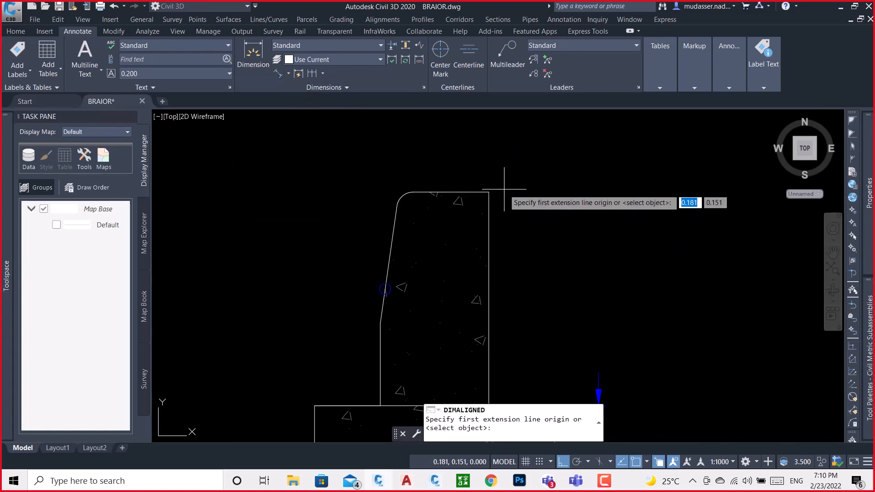
{"action": "left_click", "coordinate": [489, 192]}
{"action": "scroll", "coordinate": [488, 189], "scroll_direction": "down", "scroll_amount": 5}
{"action": "scroll", "coordinate": [479, 210], "scroll_direction": "up", "scroll_amount": 7}
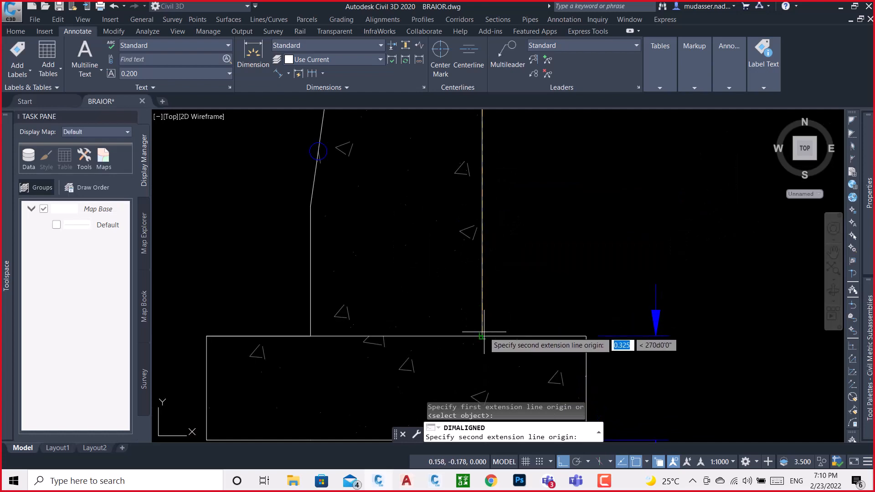
{"action": "left_click", "coordinate": [482, 337]}
{"action": "scroll", "coordinate": [479, 322], "scroll_direction": "down", "scroll_amount": 5}
{"action": "left_click", "coordinate": [516, 278]}
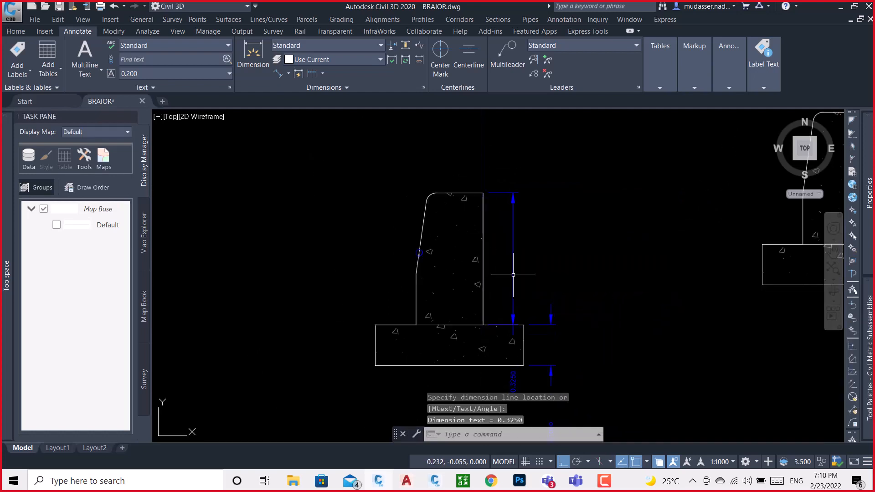
Review the copied curb's two height dimensions, switching to Subassembly Composer to examine the input parameters and the Curb flowchart branch
{"action": "scroll", "coordinate": [516, 294], "scroll_direction": "up", "scroll_amount": 6}
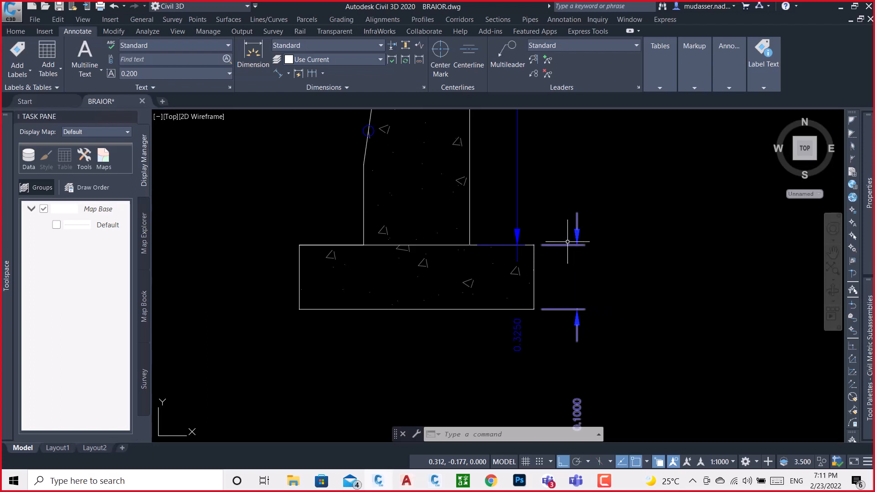
{"action": "scroll", "coordinate": [467, 256], "scroll_direction": "down", "scroll_amount": 4}
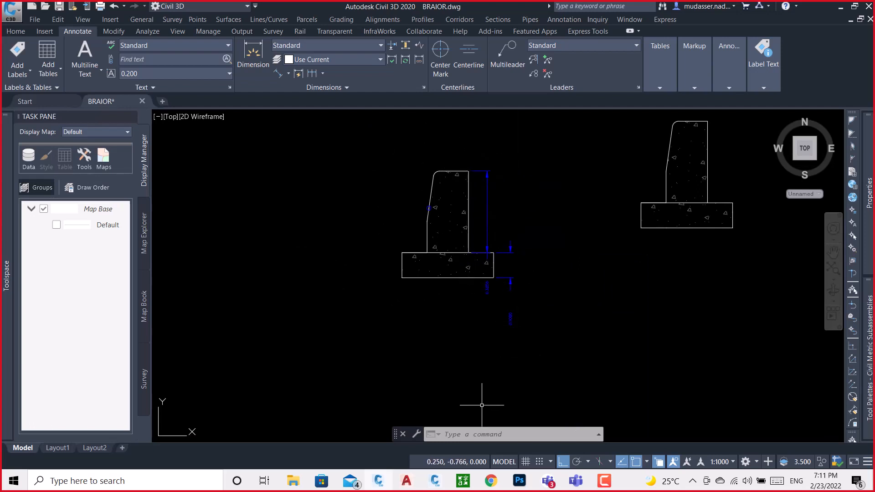
{"action": "left_click", "coordinate": [435, 480]}
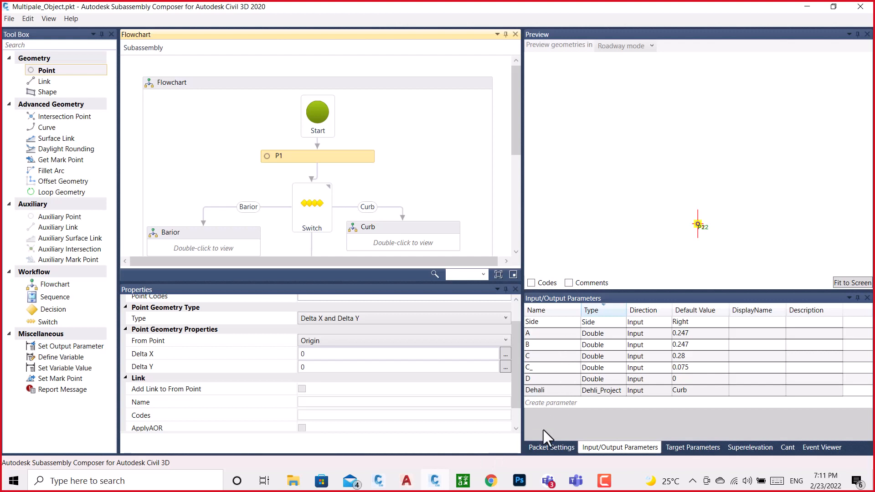
{"action": "left_click", "coordinate": [435, 480]}
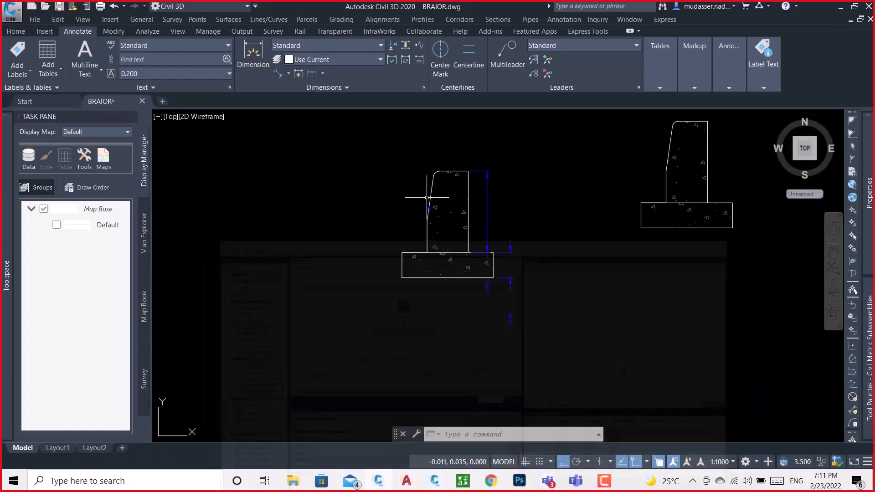
{"action": "left_click", "coordinate": [487, 227]}
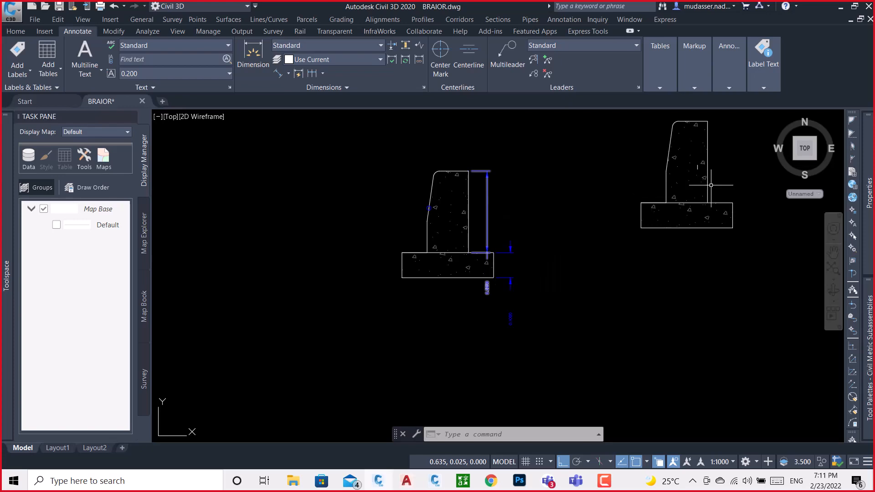
{"action": "left_click", "coordinate": [436, 481]}
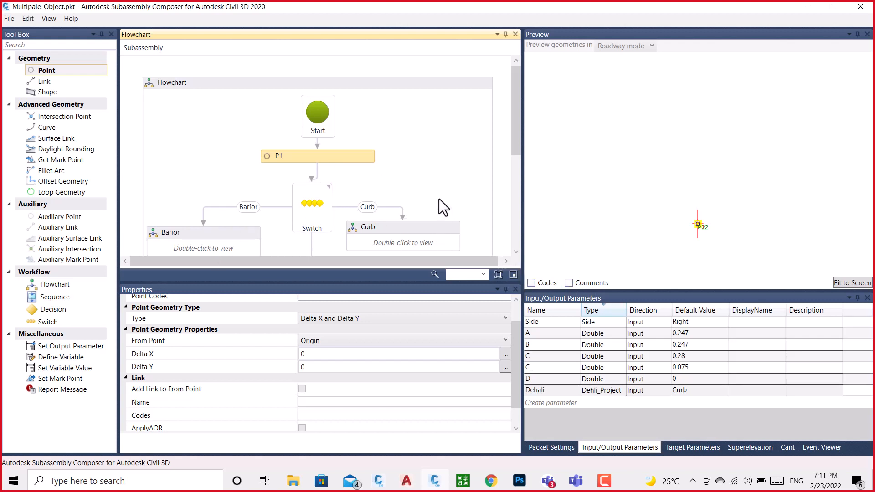
{"action": "scroll", "coordinate": [439, 199], "scroll_direction": "down", "scroll_amount": 2}
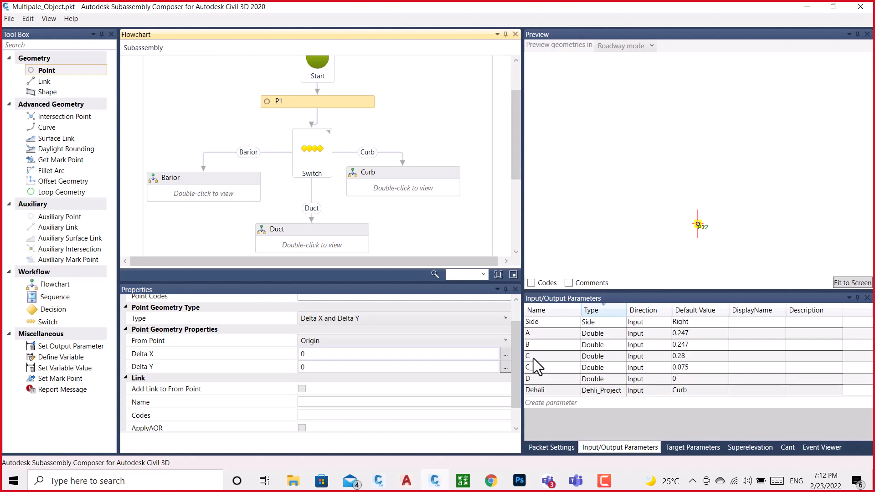
Switch to Civil 3D and delete the base thickness and body height dimensions from the copied curb
{"action": "left_click", "coordinate": [383, 480]}
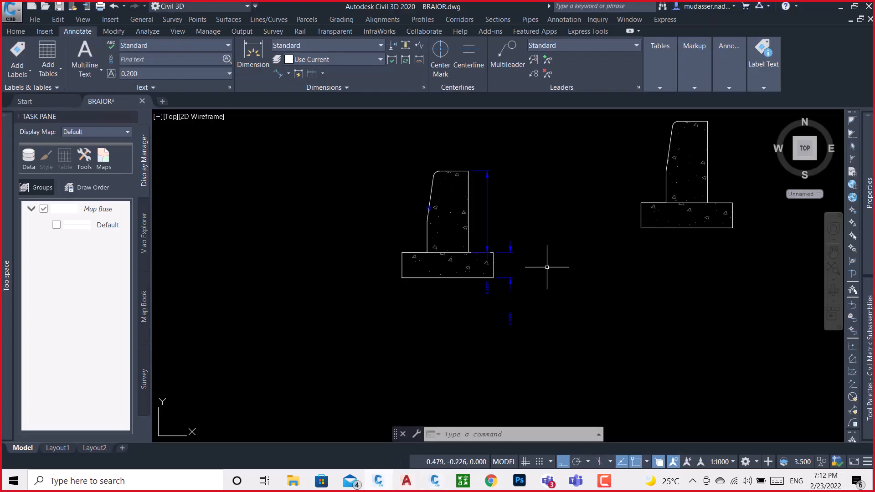
{"action": "left_click", "coordinate": [524, 297]}
{"action": "left_click", "coordinate": [504, 325]}
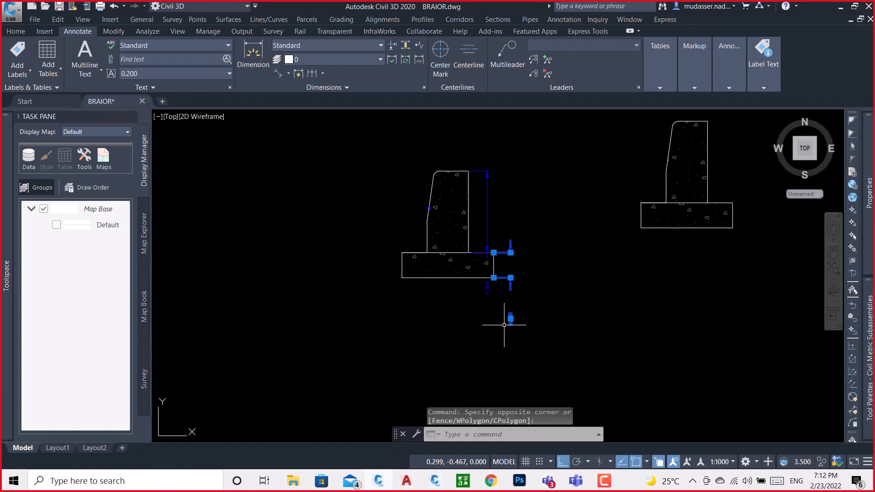
{"action": "key", "text": "Delete"}
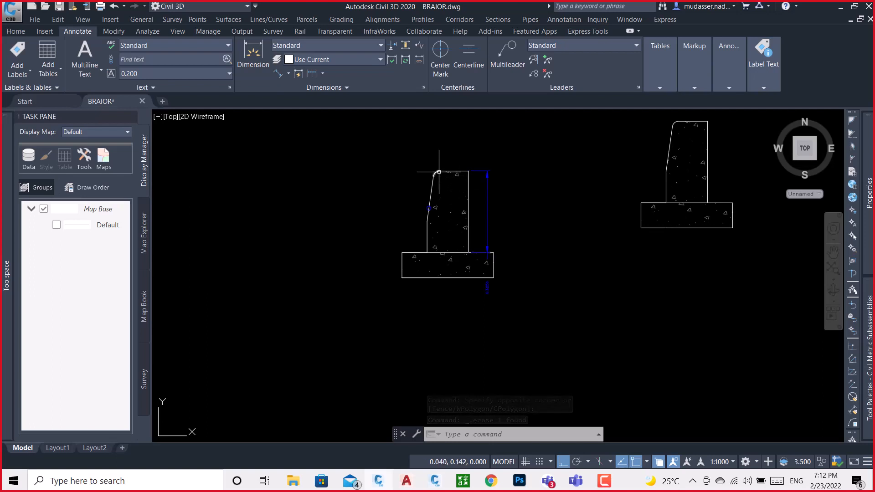
{"action": "left_click", "coordinate": [487, 192]}
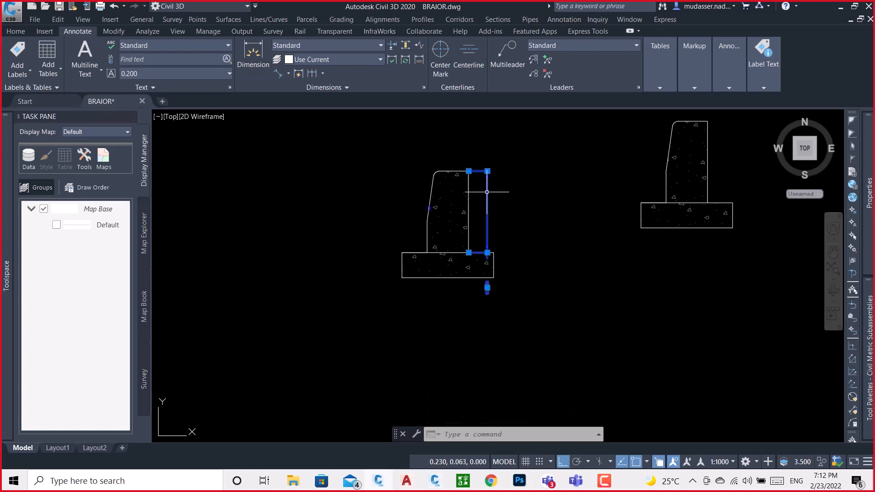
{"action": "key", "text": "Delete"}
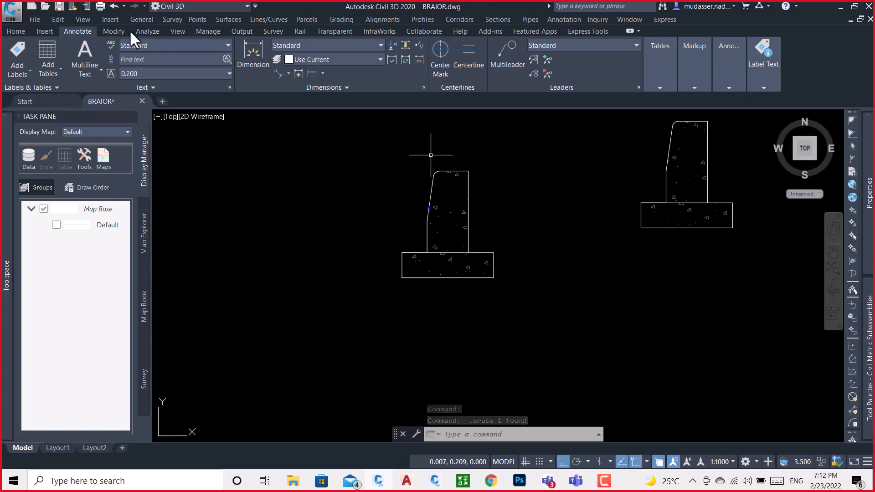
Start plotting the model with the ISO A4 page setup and the DWG To PDF.pc3 plotter
{"action": "left_click", "coordinate": [101, 6]}
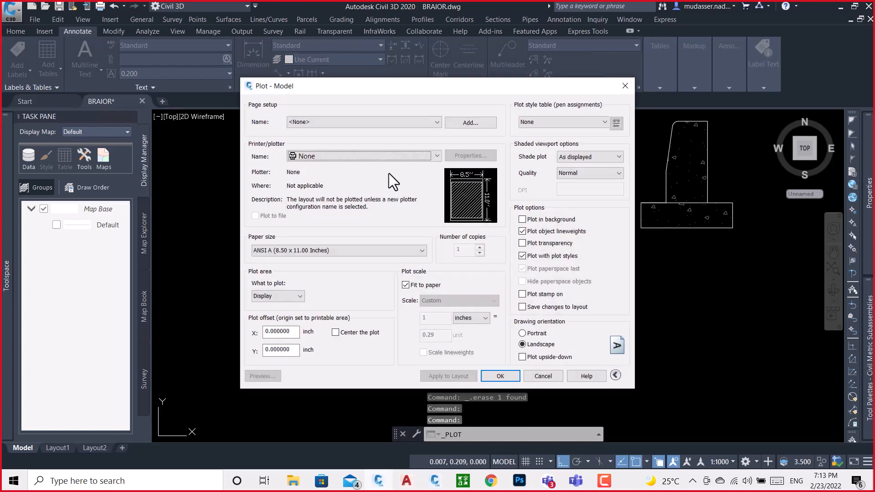
{"action": "left_click", "coordinate": [362, 124]}
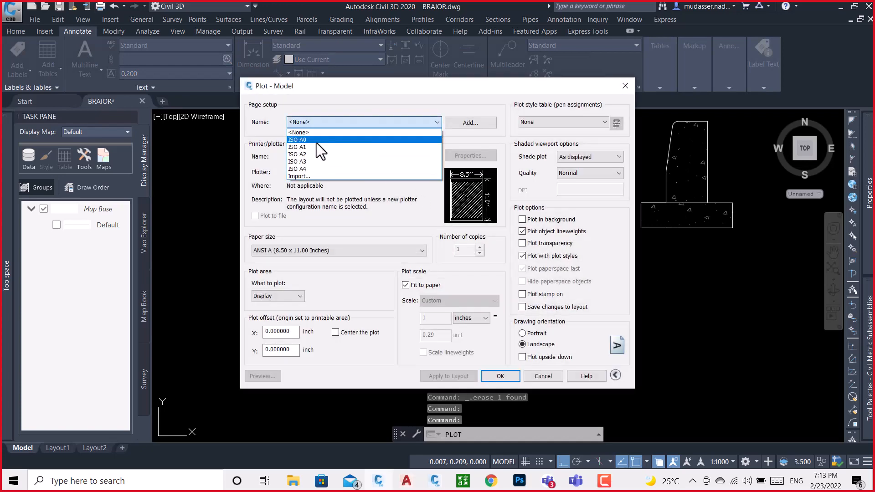
{"action": "left_click", "coordinate": [302, 168]}
{"action": "left_click", "coordinate": [346, 157]}
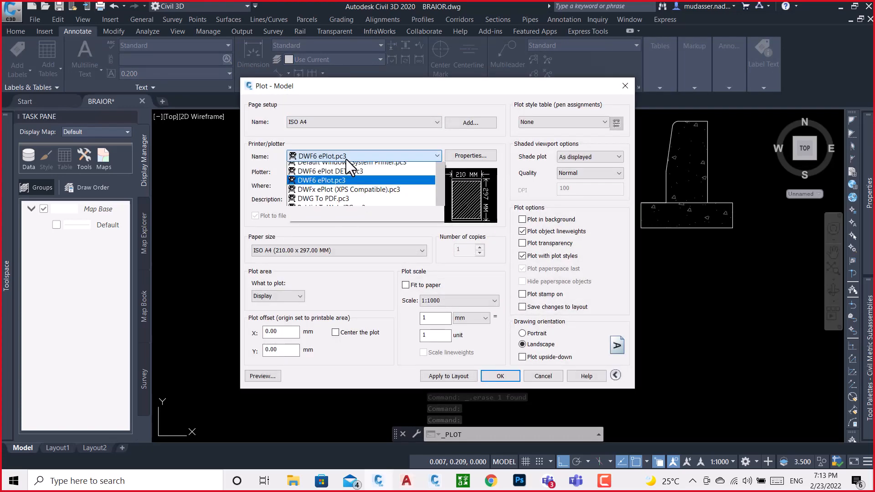
{"action": "left_click", "coordinate": [324, 295]}
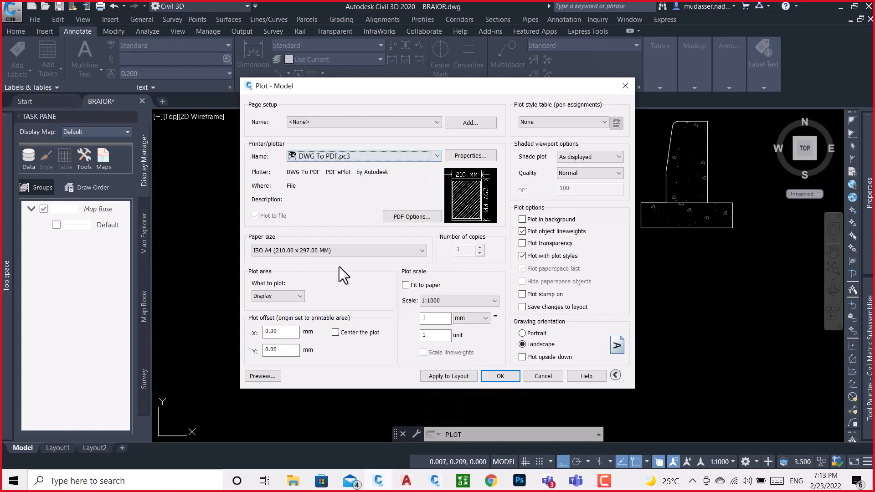
Set the plot area to a window around the copied curb without dimensions, fitted to the paper and centred
{"action": "left_click", "coordinate": [299, 297]}
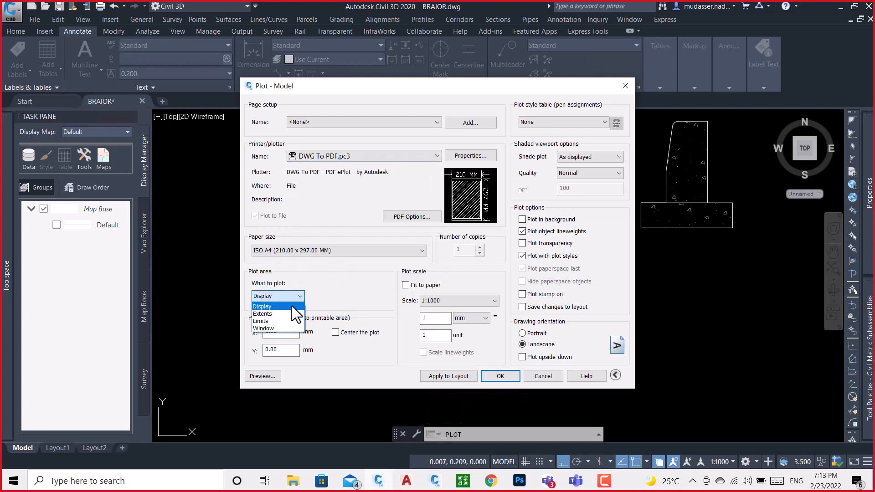
{"action": "left_click", "coordinate": [272, 329]}
{"action": "left_click", "coordinate": [357, 140]}
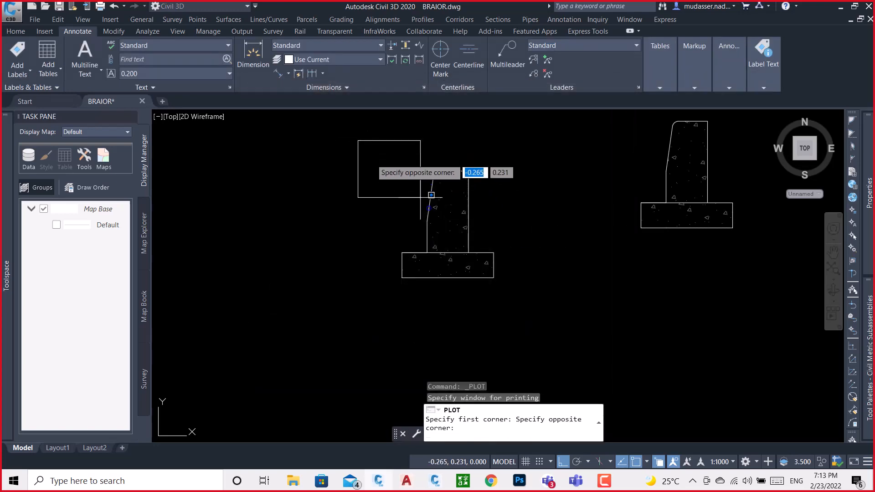
{"action": "left_click", "coordinate": [538, 319]}
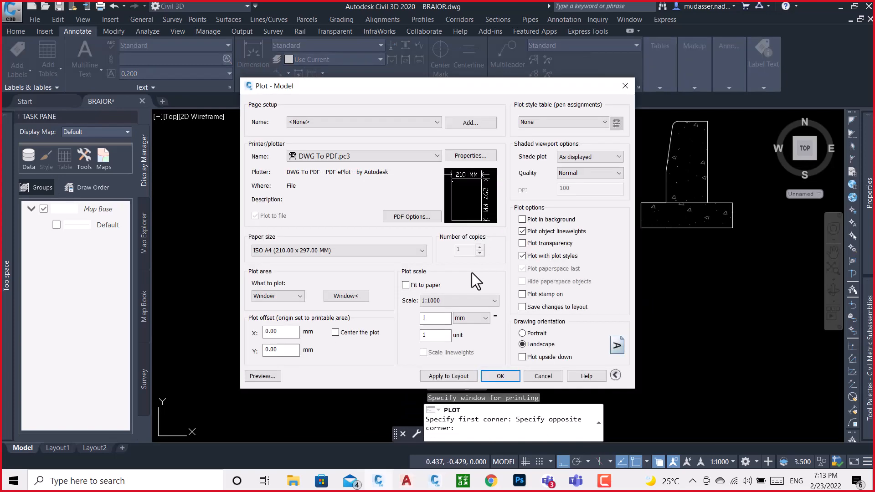
{"action": "left_click", "coordinate": [405, 285]}
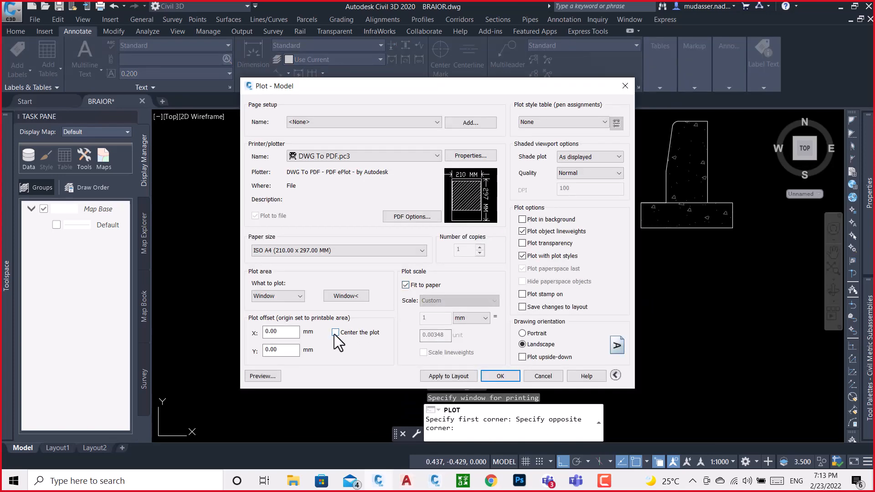
{"action": "left_click", "coordinate": [336, 332]}
Preview the curb's plot, exit the preview and close the plot settings without plotting
{"action": "left_click", "coordinate": [262, 376]}
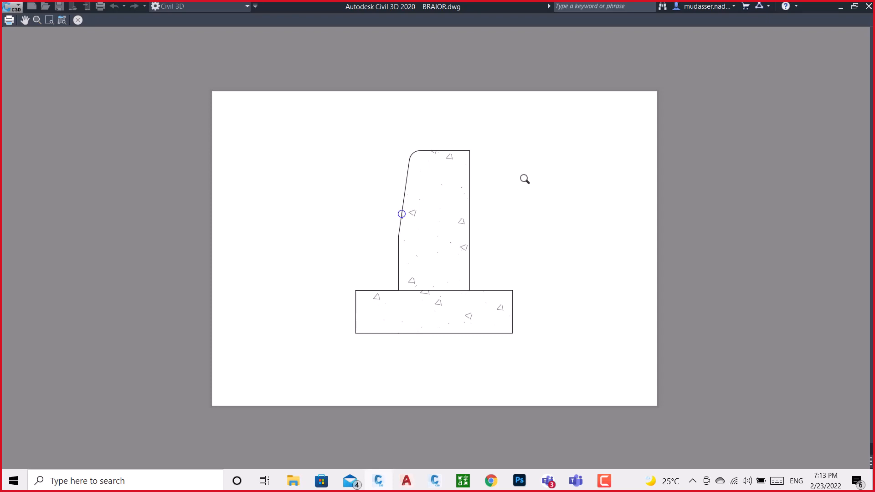
{"action": "right_click", "coordinate": [693, 85]}
{"action": "left_click", "coordinate": [723, 94]}
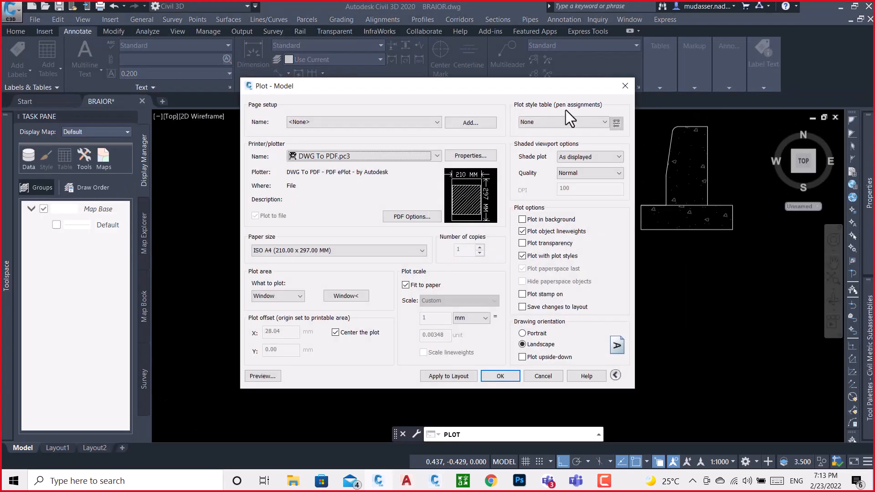
{"action": "left_click", "coordinate": [624, 86]}
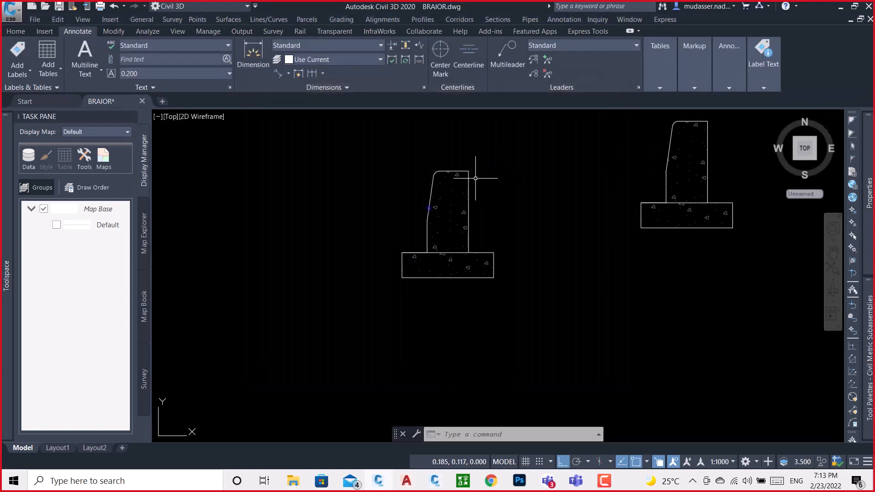
Switch to Subassembly Composer and create a new input parameter
{"action": "scroll", "coordinate": [473, 176], "scroll_direction": "up", "scroll_amount": 4}
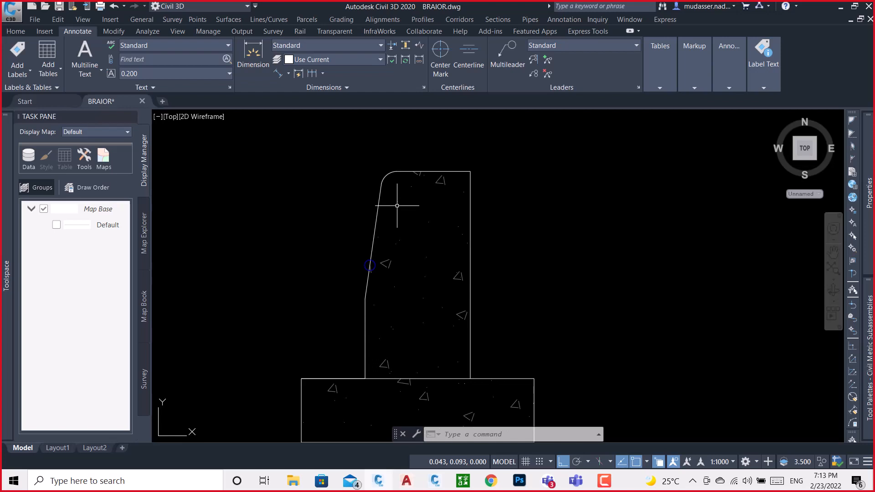
{"action": "left_click", "coordinate": [435, 480]}
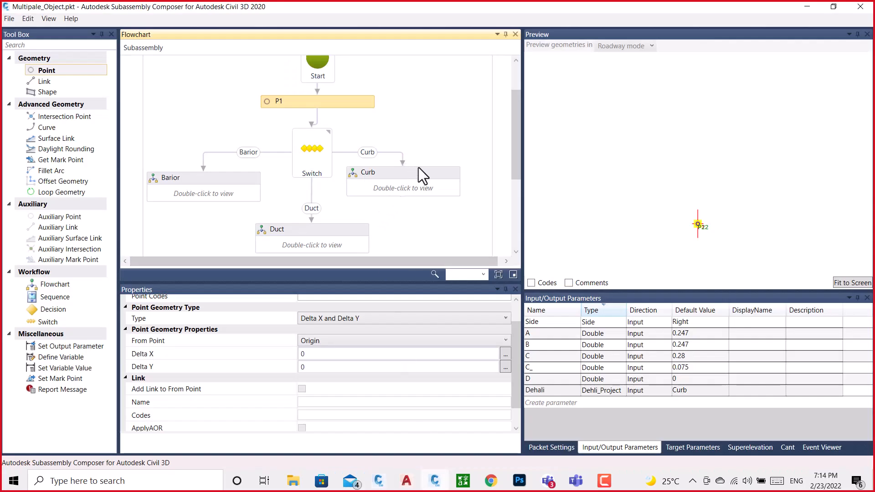
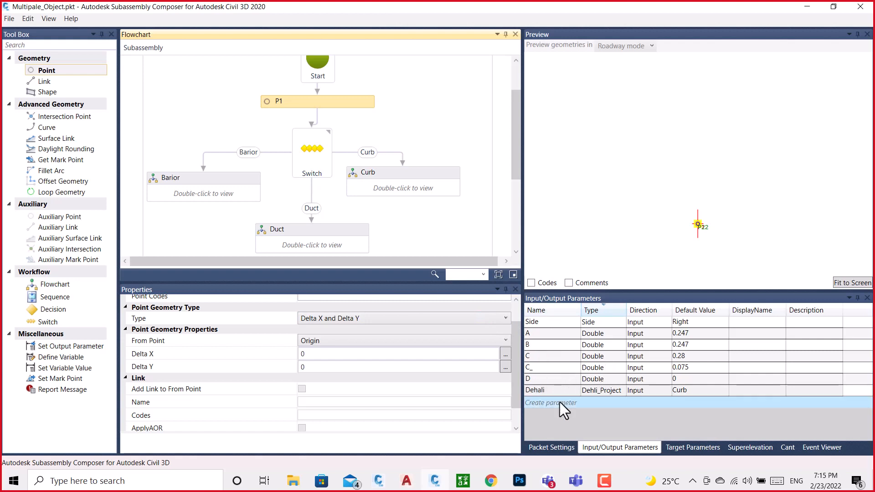
{"action": "left_click", "coordinate": [560, 403]}
{"action": "left_click", "coordinate": [559, 403]}
Try to rename the new input parameter "d f", with a space in the name
{"action": "left_click", "coordinate": [561, 355]}
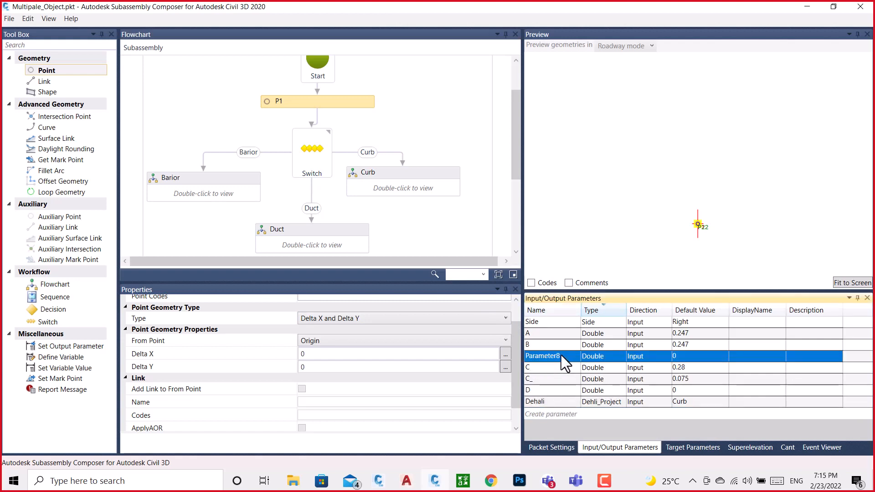
{"action": "left_click", "coordinate": [562, 355]}
{"action": "type", "text": "d f"}
{"action": "key", "text": "Return"}
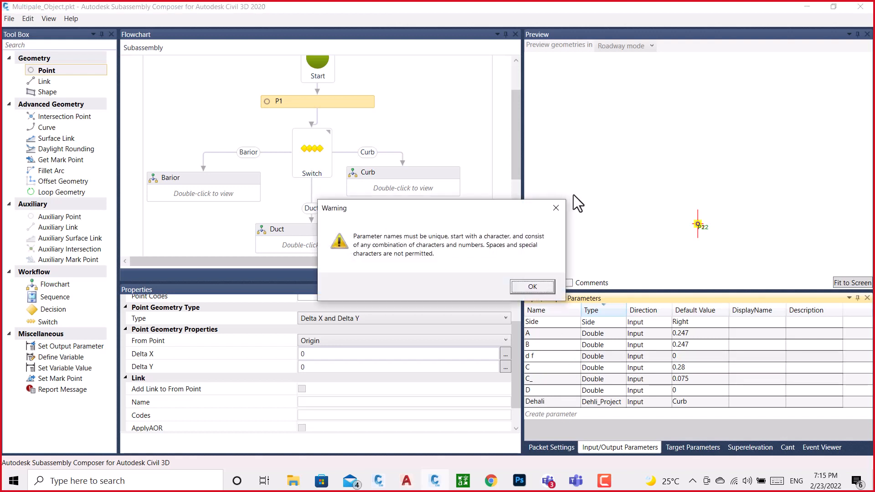
{"action": "left_click", "coordinate": [556, 207]}
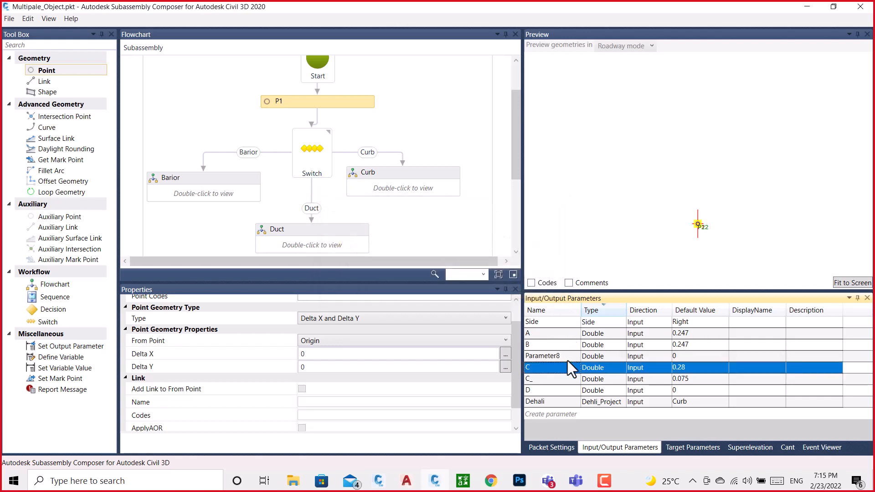
Try to rename the new input parameter "d-h", with a hyphen in the name
{"action": "left_click", "coordinate": [568, 359]}
{"action": "left_click", "coordinate": [568, 359]}
{"action": "type", "text": "d"}
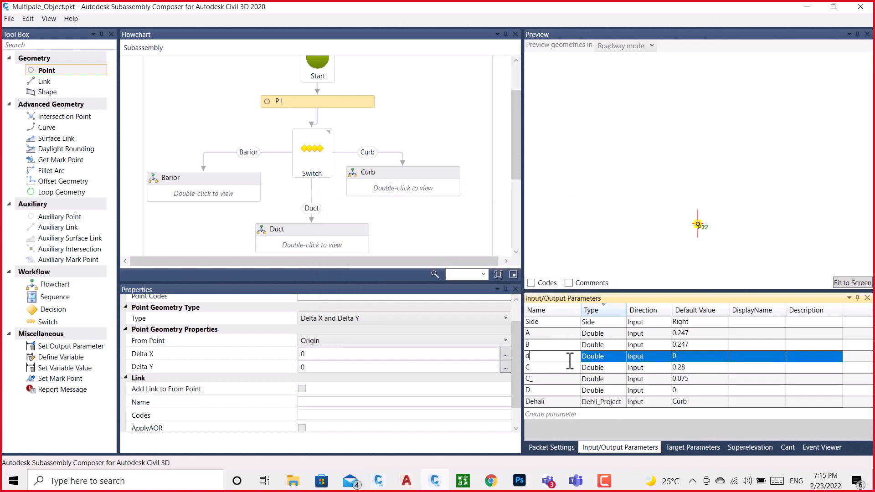
{"action": "type", "text": "-h"}
{"action": "key", "text": "Return"}
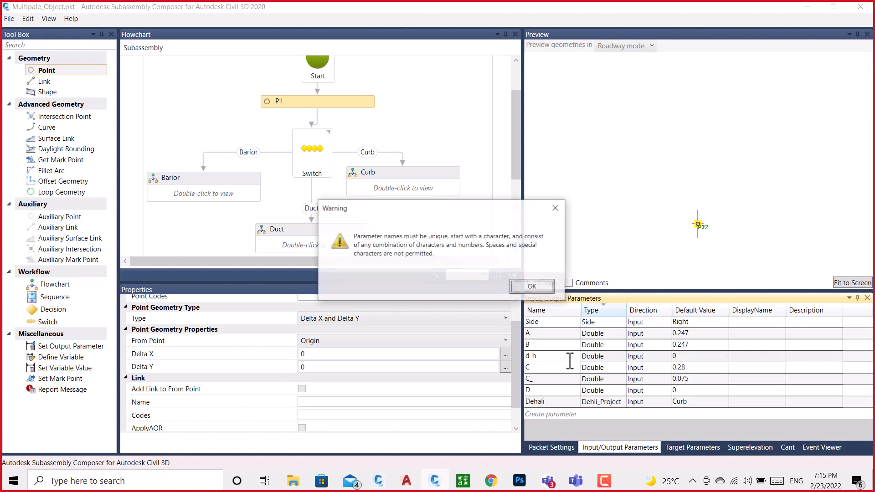
{"action": "left_click", "coordinate": [533, 286]}
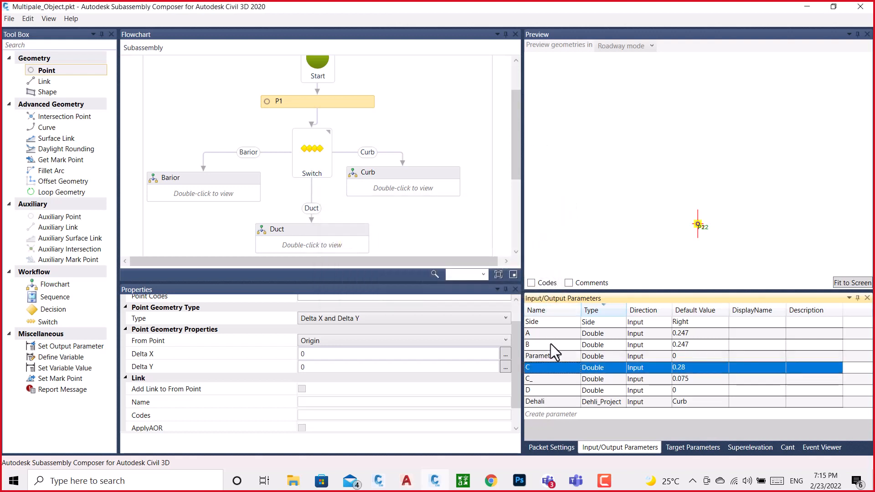
Try renaming the default-named parameter below B to d_u, and try a different name in its place
{"action": "left_click", "coordinate": [563, 357]}
{"action": "type", "text": "d_u"}
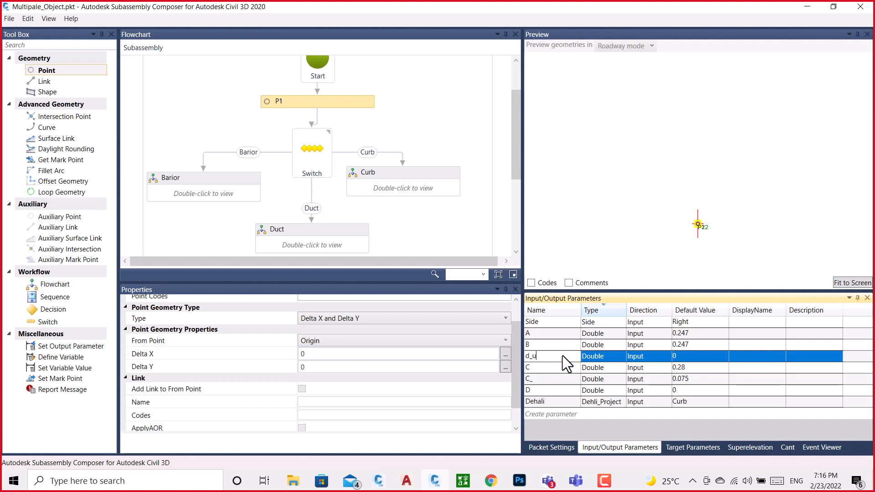
{"action": "key", "text": "Return"}
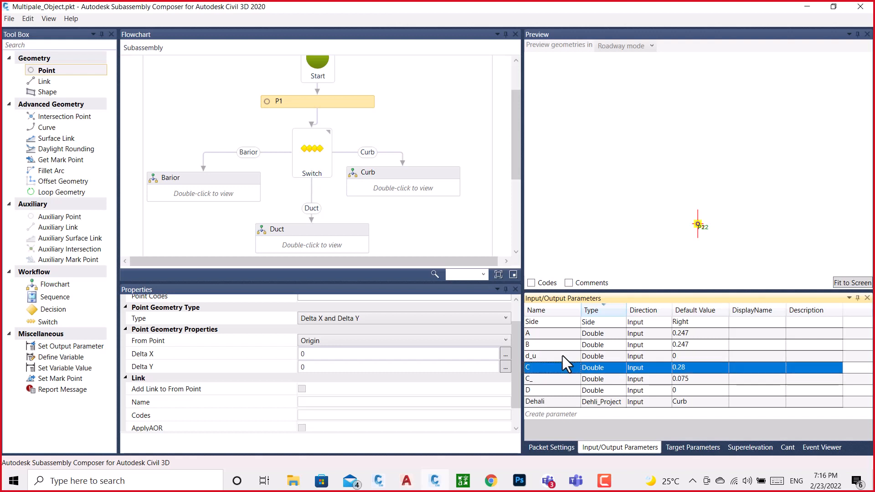
{"action": "left_click", "coordinate": [564, 357]}
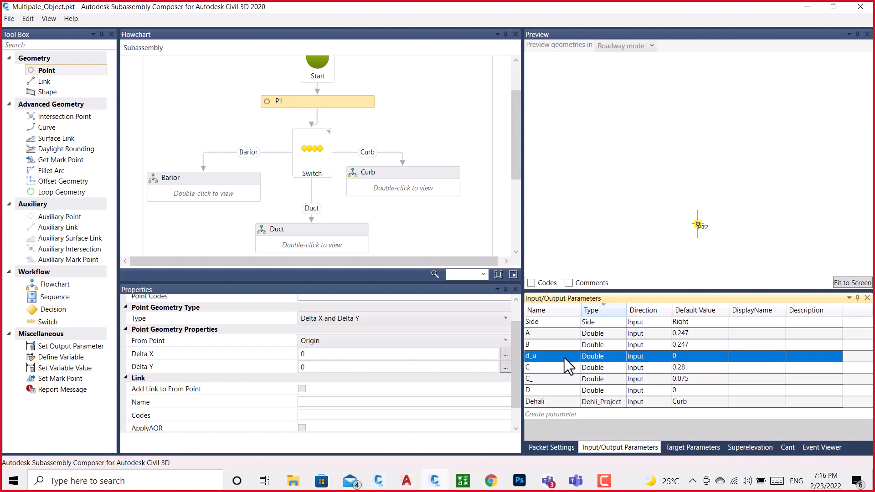
{"action": "left_click", "coordinate": [564, 357]}
{"action": "key", "text": "BackSpace"}
{"action": "type", "text": "D"}
{"action": "key", "text": "BackSpace"}
{"action": "type", "text": "UCT_"}
Delete the extra Double parameter between B and C, and fit the preview to the screen
{"action": "left_click", "coordinate": [556, 368]}
{"action": "left_click", "coordinate": [557, 359]}
{"action": "key", "text": "Delete"}
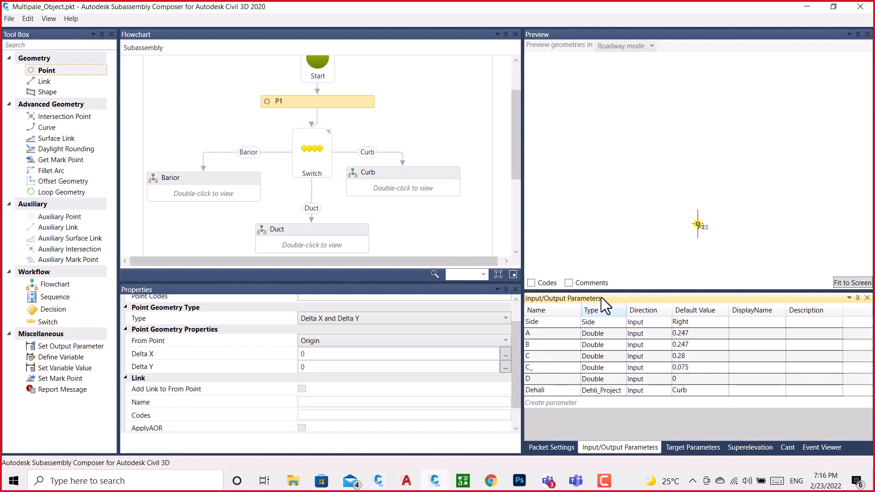
{"action": "left_click", "coordinate": [842, 283]}
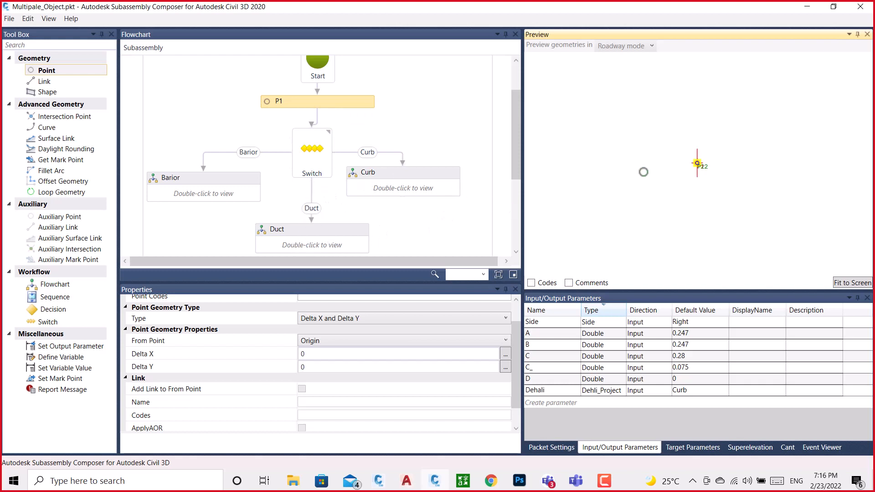
Open the Curb flowchart and add a linked point after P22 with Delta X 0.2
{"action": "mouse_move", "coordinate": [322, 157]}
{"action": "mouse_move", "coordinate": [313, 135]}
{"action": "double_click", "coordinate": [394, 185]}
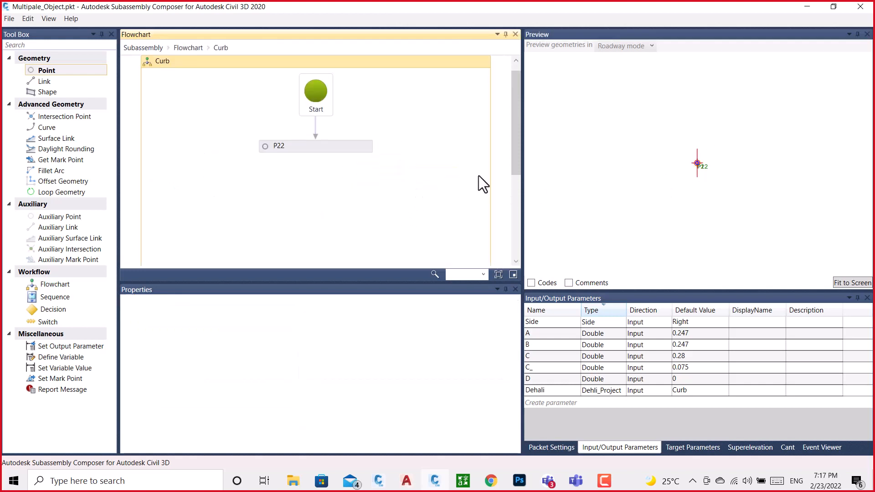
{"action": "left_click", "coordinate": [365, 146]}
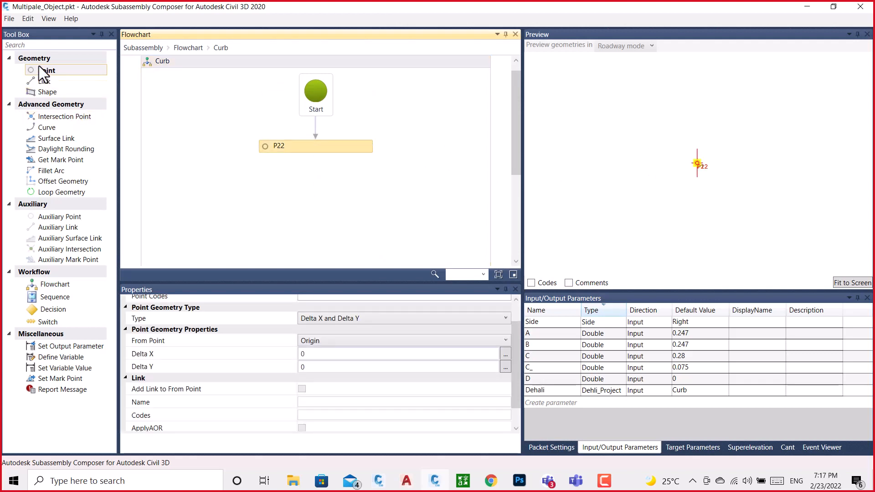
{"action": "left_click_drag", "start_coordinate": [45, 72], "coordinate": [320, 190]}
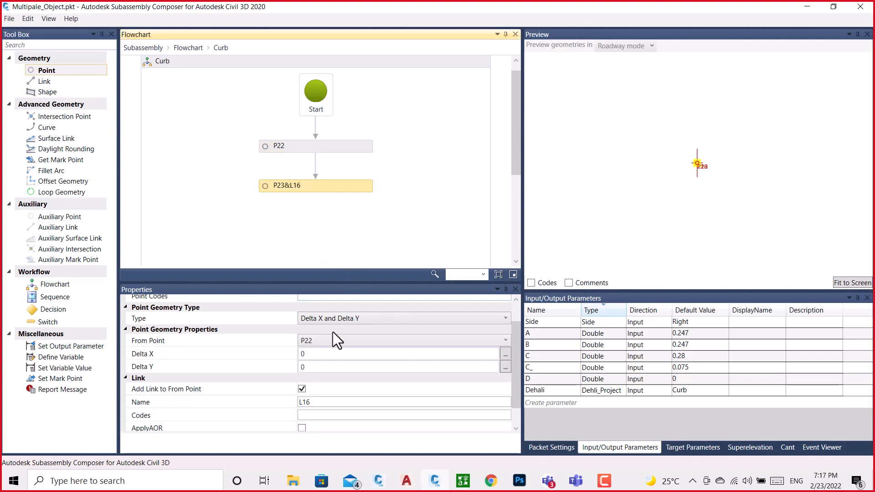
{"action": "left_click", "coordinate": [316, 354]}
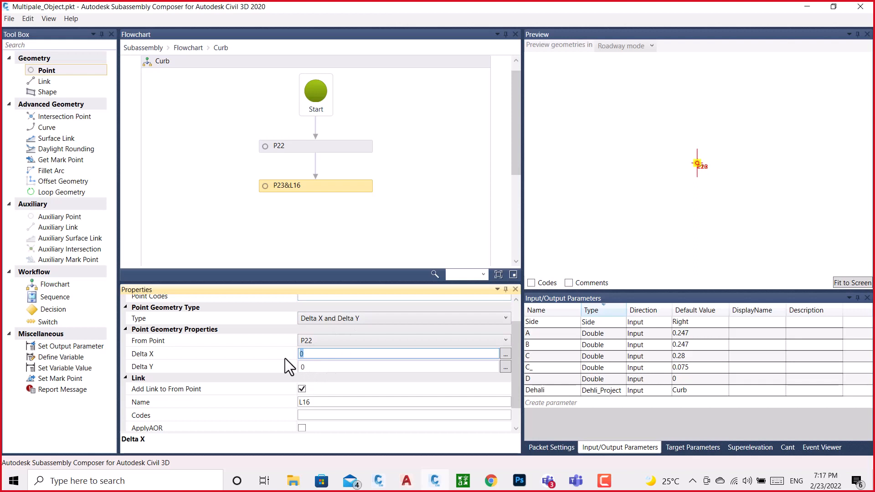
{"action": "type", "text": ".2"}
{"action": "key", "text": "Return"}
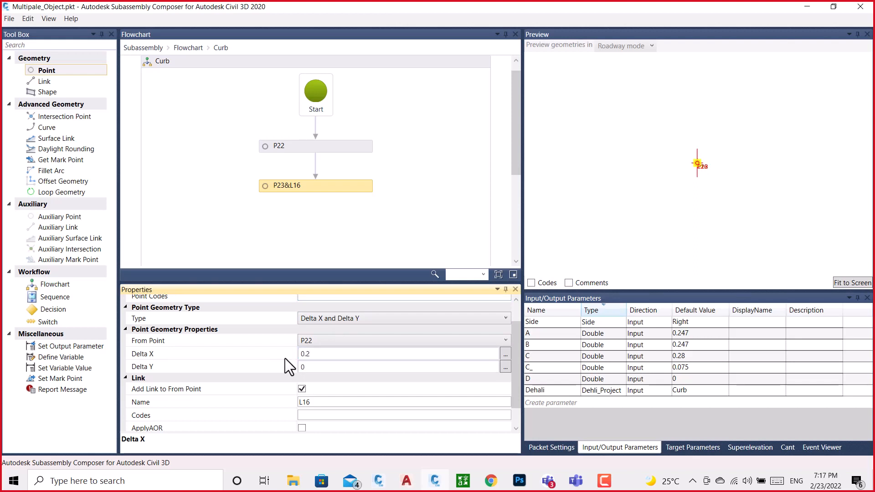
{"action": "left_click", "coordinate": [858, 283]}
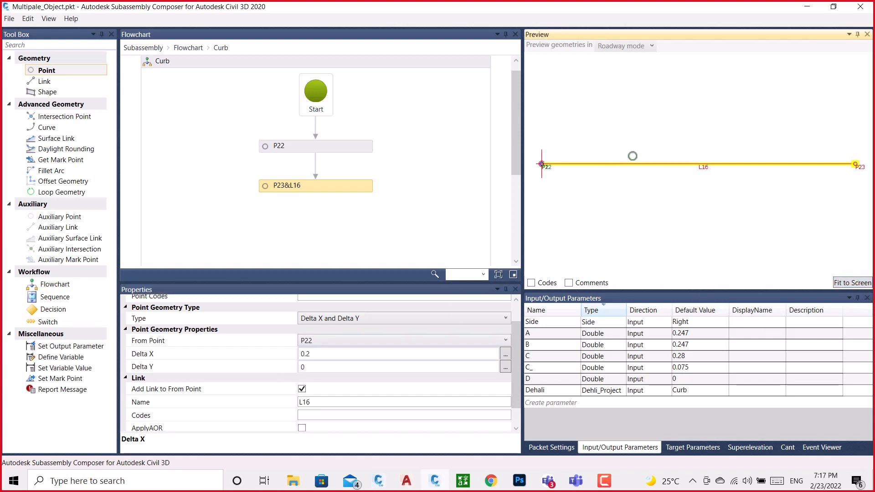
{"action": "scroll", "coordinate": [633, 156], "scroll_direction": "down", "scroll_amount": 2}
{"action": "scroll", "coordinate": [374, 166], "scroll_direction": "down", "scroll_amount": 5}
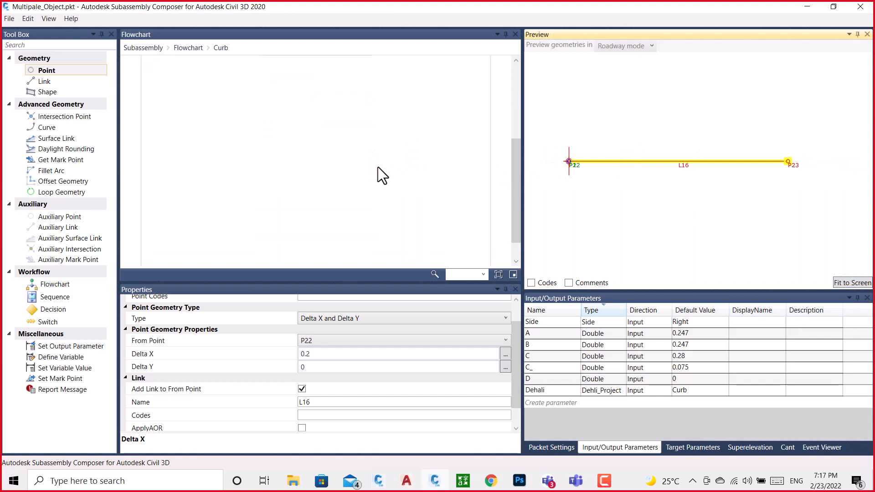
{"action": "scroll", "coordinate": [651, 180], "scroll_direction": "up", "scroll_amount": 3}
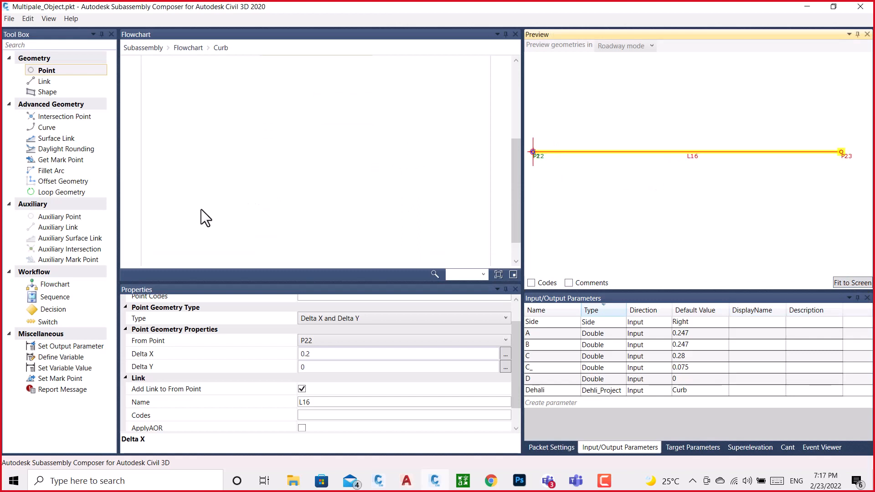
{"action": "scroll", "coordinate": [273, 196], "scroll_direction": "up", "scroll_amount": 5}
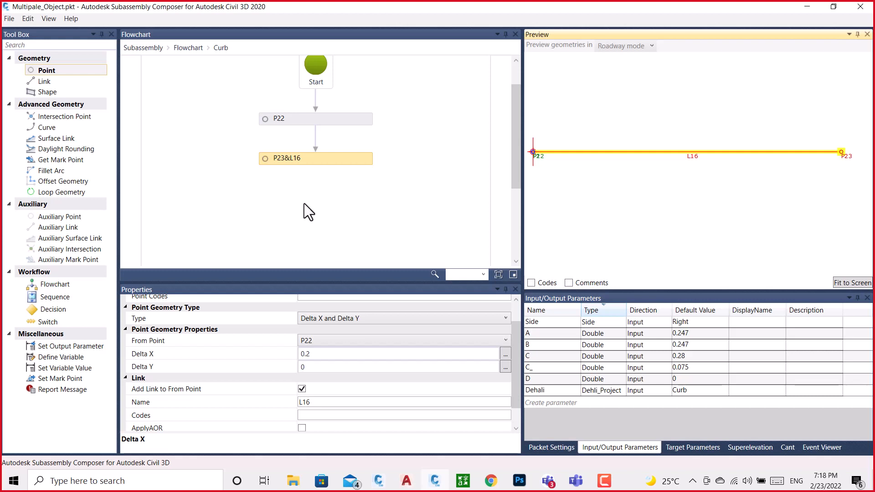
Switch the preview to Layout mode and move the P23&L16 element closer to P22 in the flowchart
{"action": "key", "text": "Tab"}
{"action": "key", "text": "Up"}
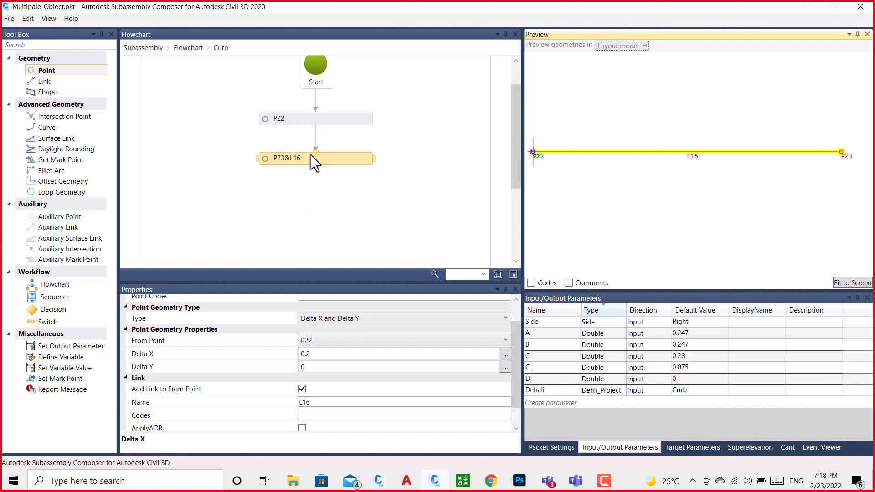
{"action": "left_click", "coordinate": [324, 171]}
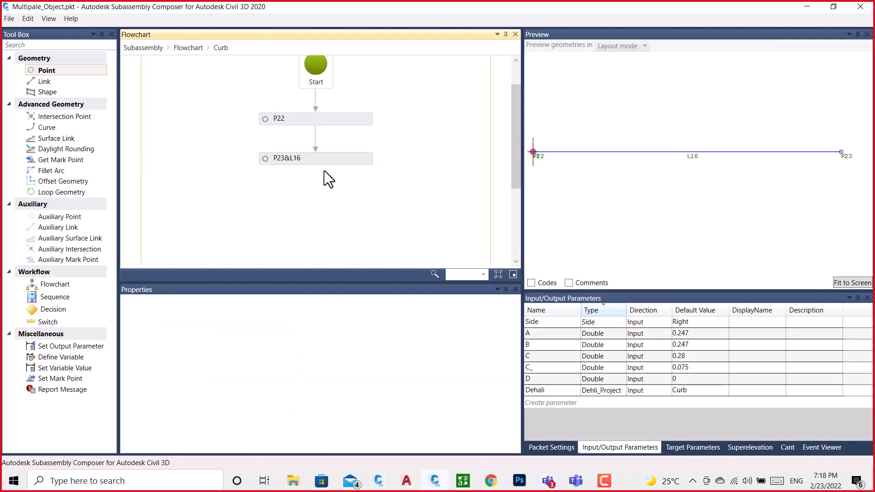
{"action": "left_click", "coordinate": [321, 158]}
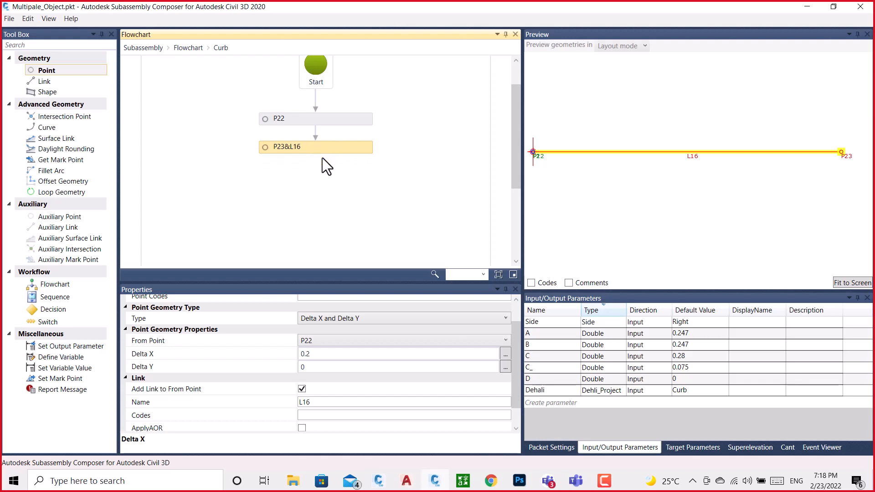
Add a linked point after P23 in the Curb flowchart with Delta Y 0.2
{"action": "left_click_drag", "start_coordinate": [43, 74], "coordinate": [293, 136]}
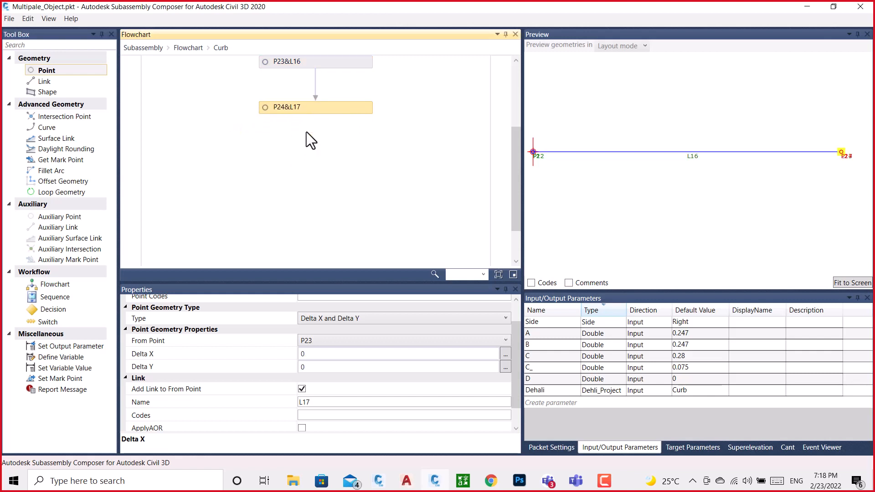
{"action": "left_click", "coordinate": [313, 367]}
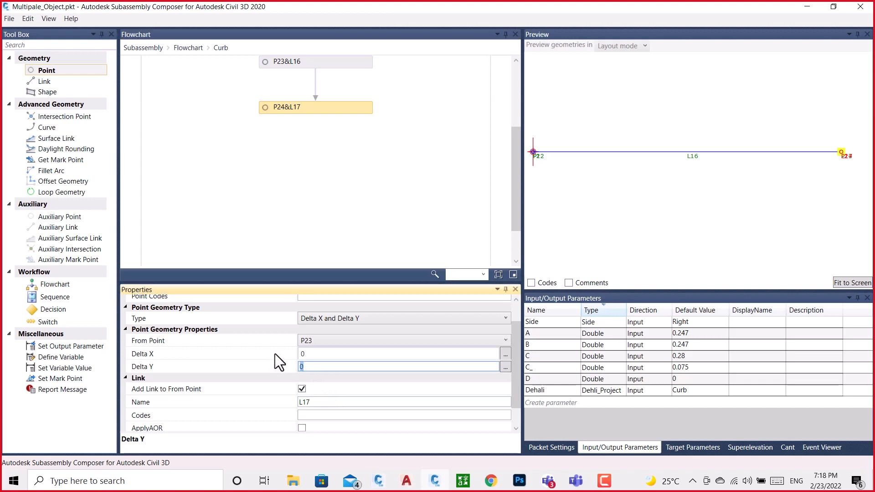
{"action": "type", "text": ".2"}
{"action": "key", "text": "Return"}
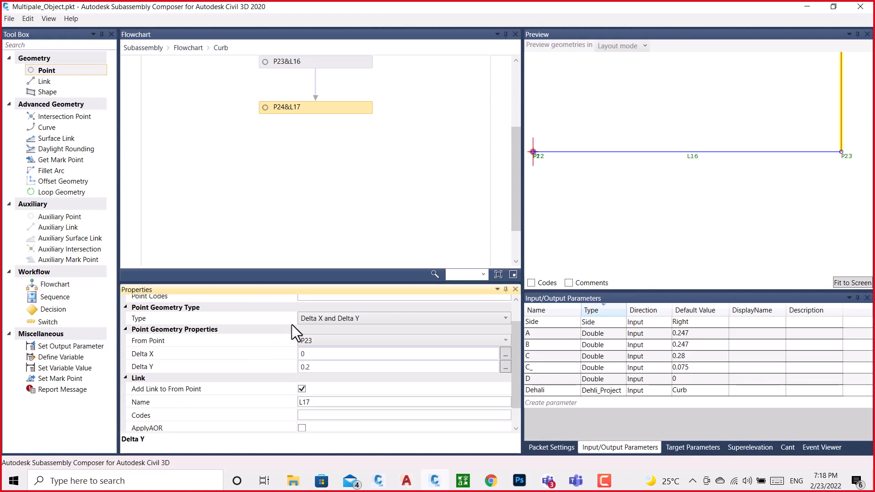
{"action": "left_click", "coordinate": [369, 185]}
Add a linked point after P24 with Delta X -0.2, and fit the preview to the screen
{"action": "scroll", "coordinate": [389, 210], "scroll_direction": "up", "scroll_amount": 3}
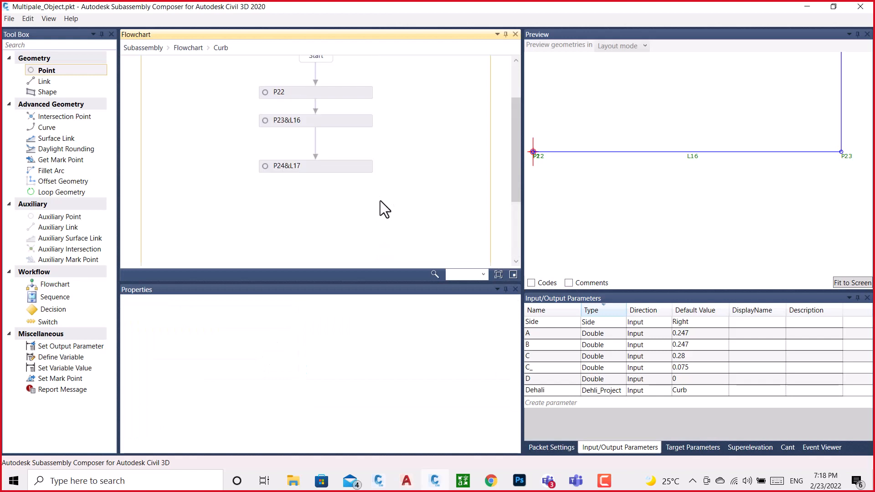
{"action": "left_click_drag", "start_coordinate": [46, 71], "coordinate": [322, 203]}
{"action": "left_click", "coordinate": [321, 203]}
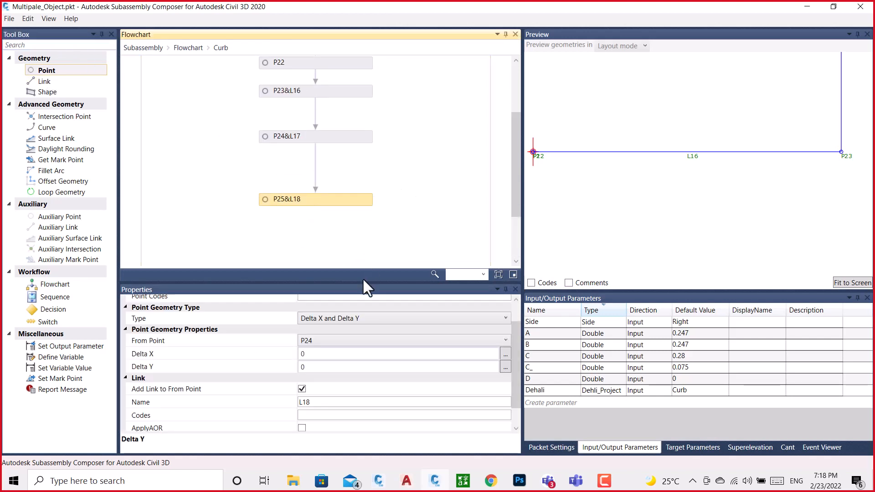
{"action": "left_click", "coordinate": [318, 369]}
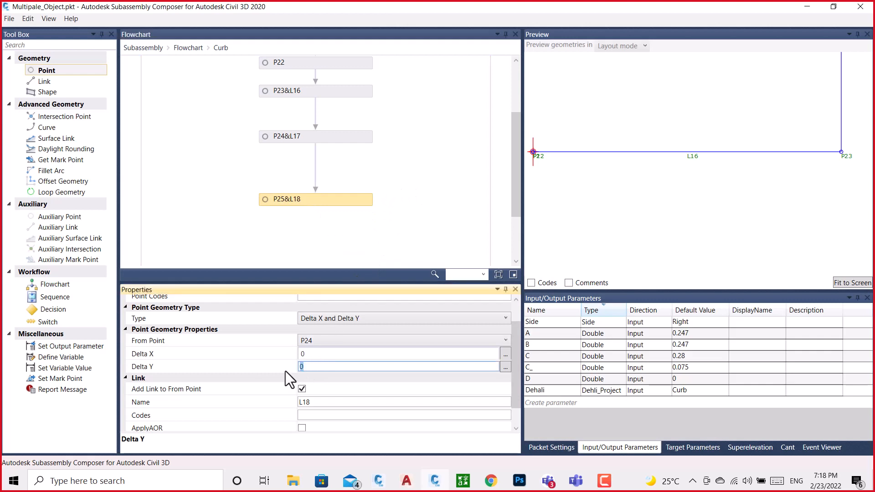
{"action": "left_click", "coordinate": [311, 354]}
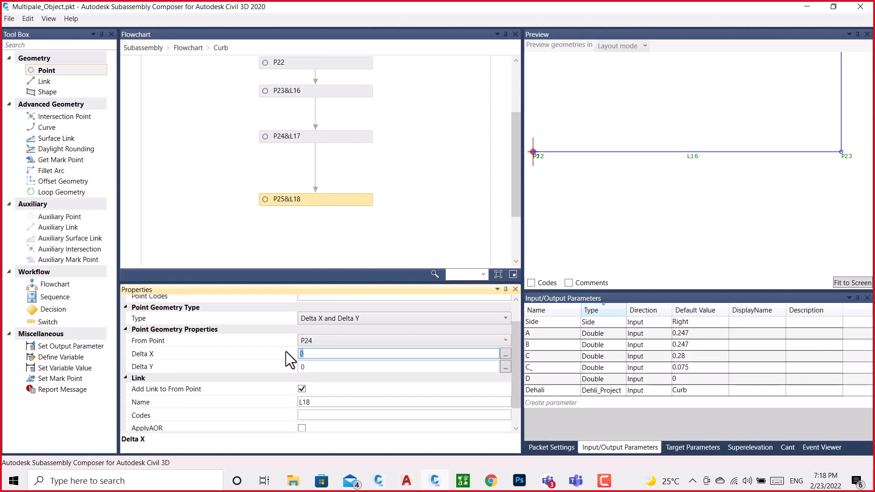
{"action": "type", "text": "-0.2"}
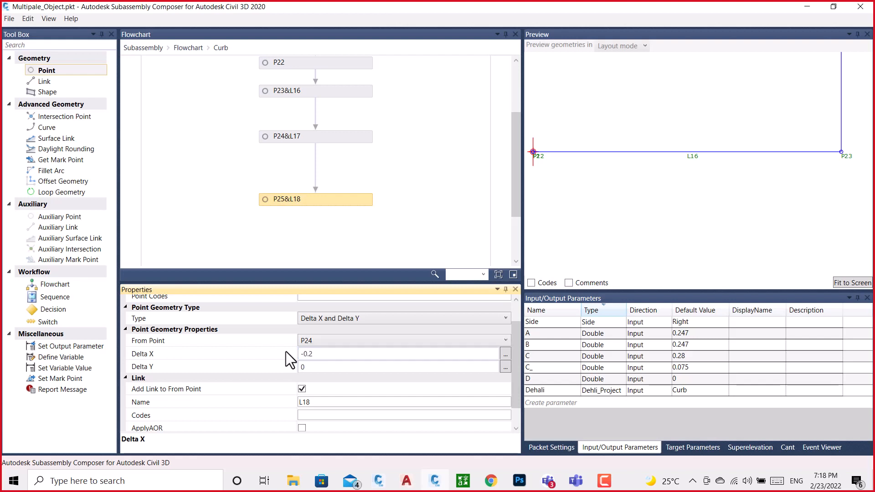
{"action": "left_click", "coordinate": [467, 154]}
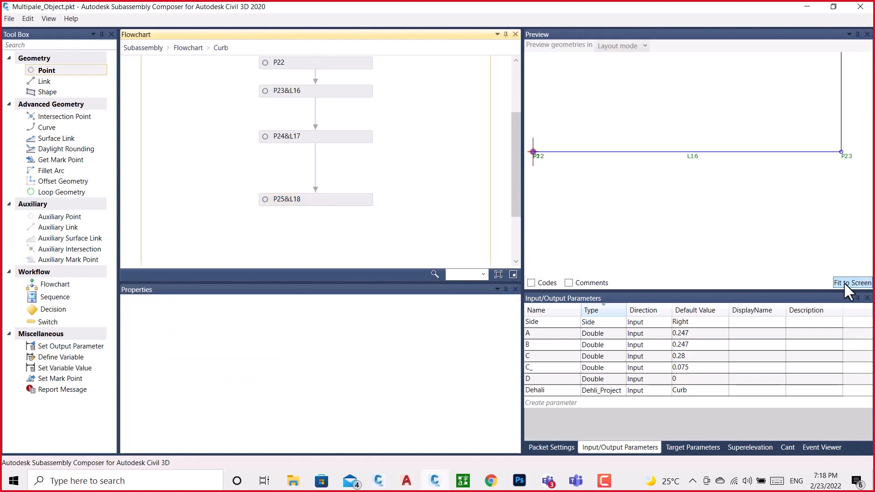
{"action": "left_click", "coordinate": [851, 282]}
Close the curb square with a linked point after P25 using Delta Y -0.2
{"action": "scroll", "coordinate": [298, 178], "scroll_direction": "down", "scroll_amount": 3}
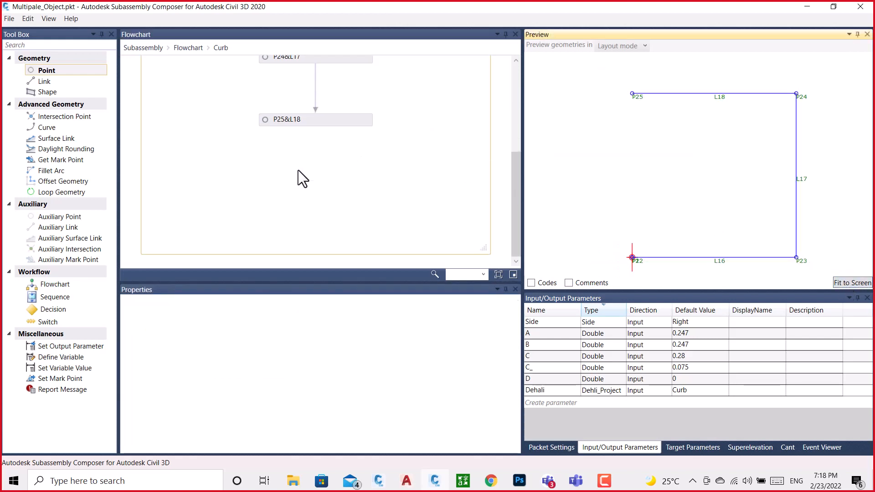
{"action": "left_click_drag", "start_coordinate": [43, 70], "coordinate": [325, 163]}
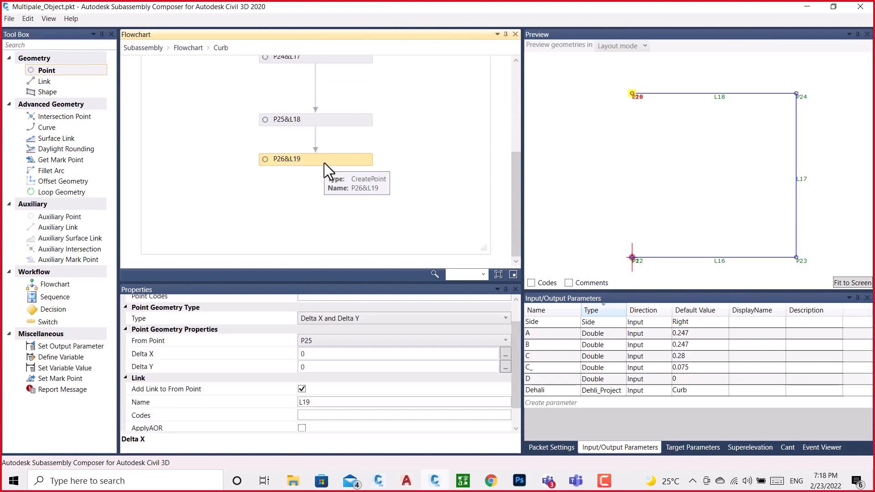
{"action": "left_click", "coordinate": [321, 368]}
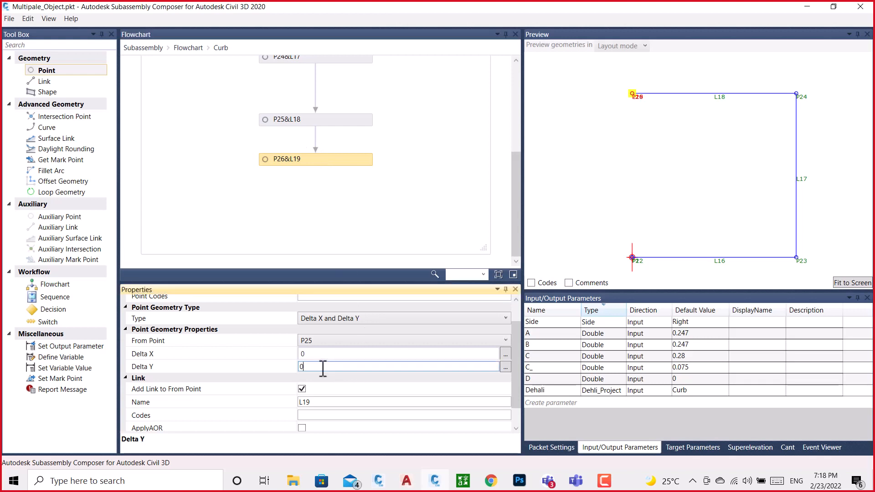
{"action": "type", "text": "-.2"}
{"action": "key", "text": "Return"}
{"action": "left_click", "coordinate": [472, 187]}
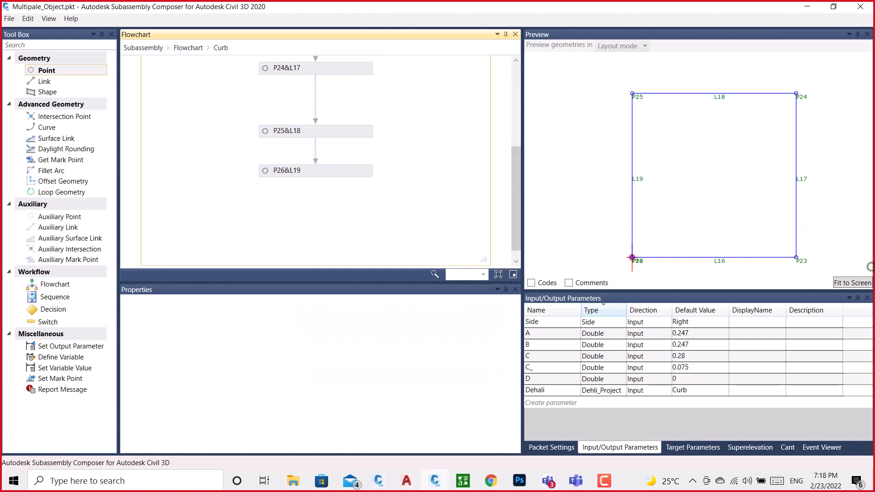
{"action": "left_click", "coordinate": [852, 283]}
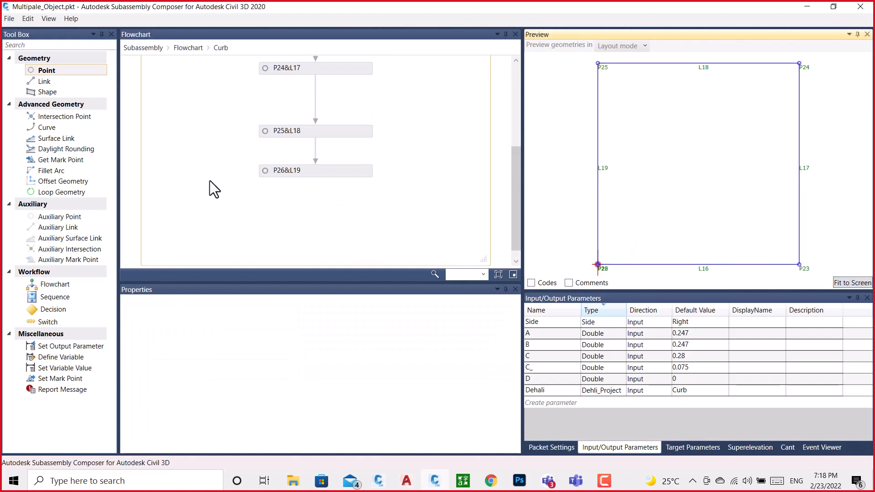
Return to the parent flowchart, set the Dehali parameter's default value to Barior, and fit the resulting geometry in the preview
{"action": "left_click", "coordinate": [187, 48]}
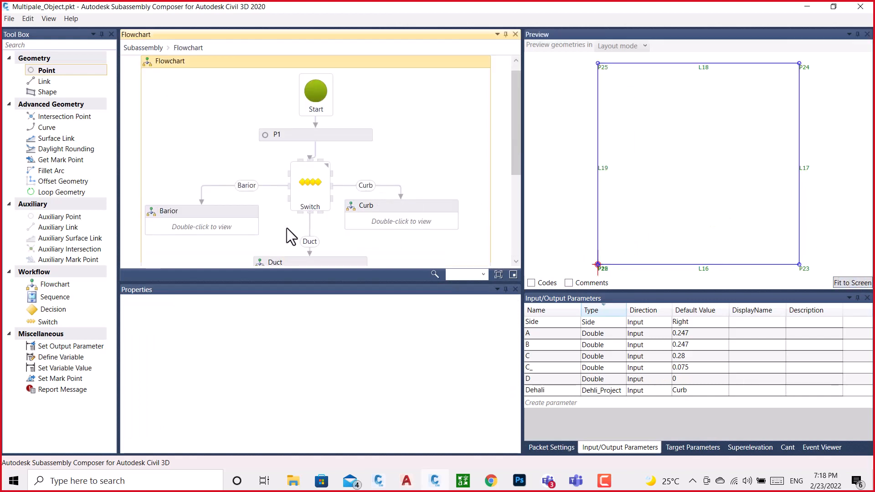
{"action": "left_click", "coordinate": [699, 390]}
{"action": "left_click", "coordinate": [699, 390]}
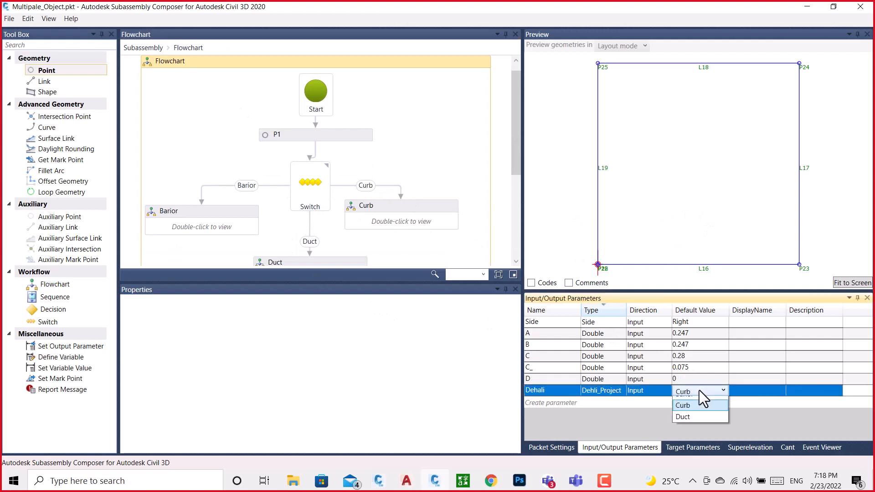
{"action": "left_click", "coordinate": [692, 402]}
{"action": "left_click", "coordinate": [851, 282]}
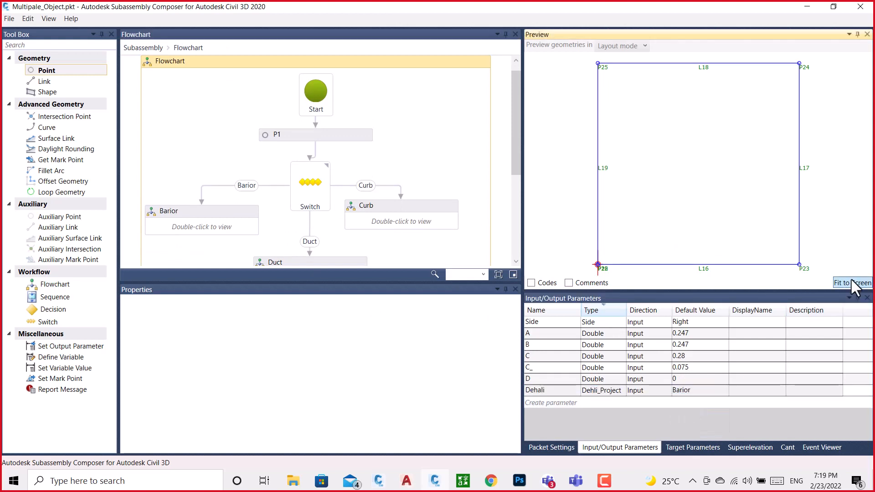
{"action": "scroll", "coordinate": [713, 168], "scroll_direction": "down", "scroll_amount": 5}
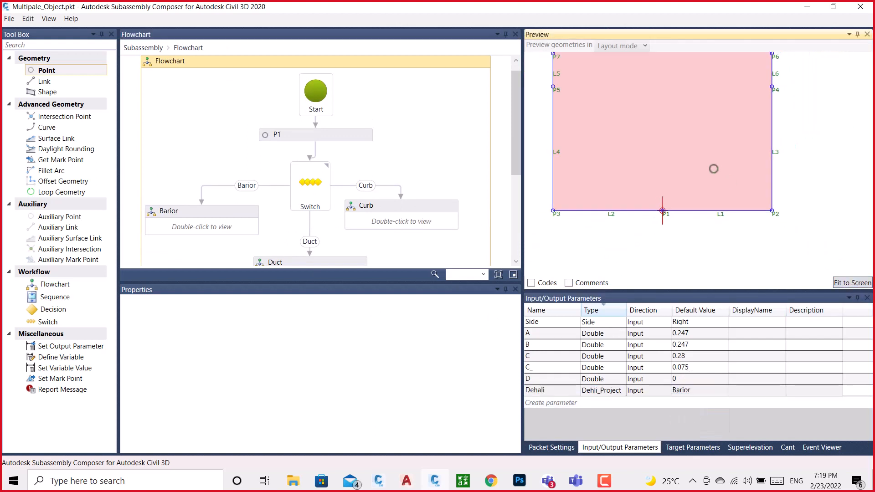
Switch the Dehali parameter's default value to Curb and fit the resulting geometry in the preview
{"action": "scroll", "coordinate": [714, 168], "scroll_direction": "down", "scroll_amount": 6}
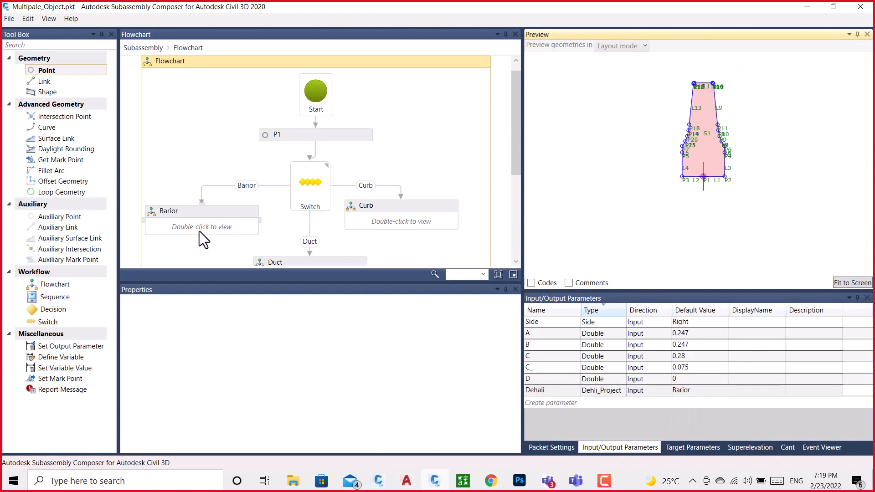
{"action": "left_click", "coordinate": [712, 394]}
{"action": "left_click", "coordinate": [712, 393]}
{"action": "left_click", "coordinate": [690, 414]}
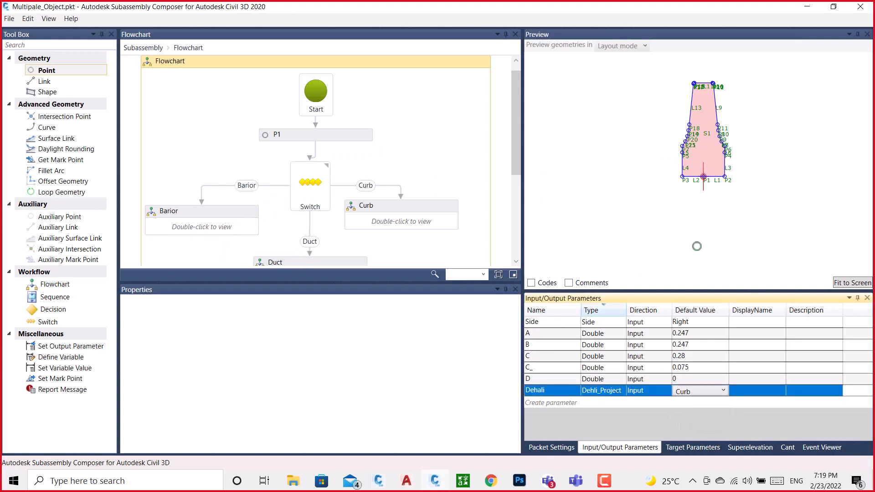
{"action": "left_click", "coordinate": [844, 283]}
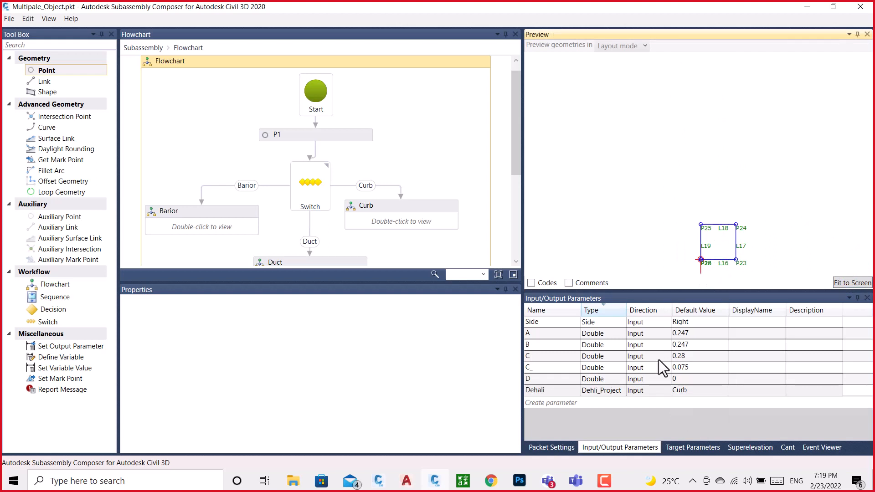
Set the Dehali parameter's default value to Duct and fit the preview to the screen
{"action": "left_click", "coordinate": [696, 392]}
{"action": "left_click", "coordinate": [696, 392]}
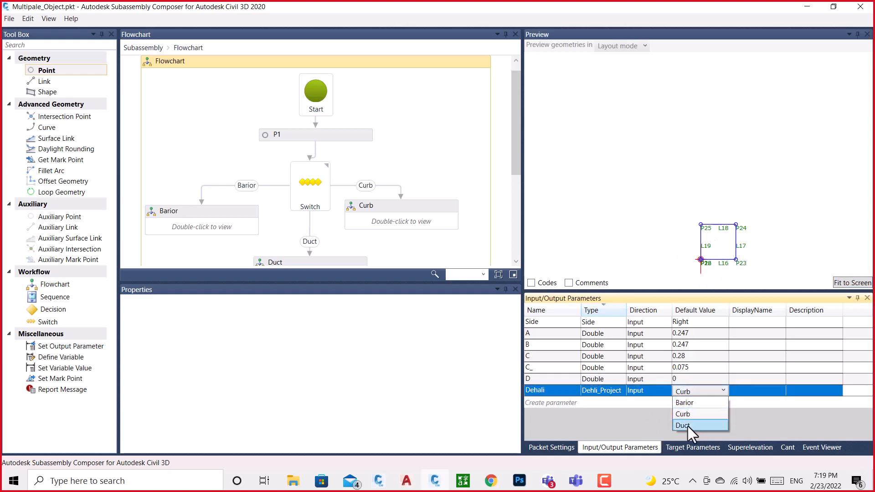
{"action": "left_click", "coordinate": [683, 425]}
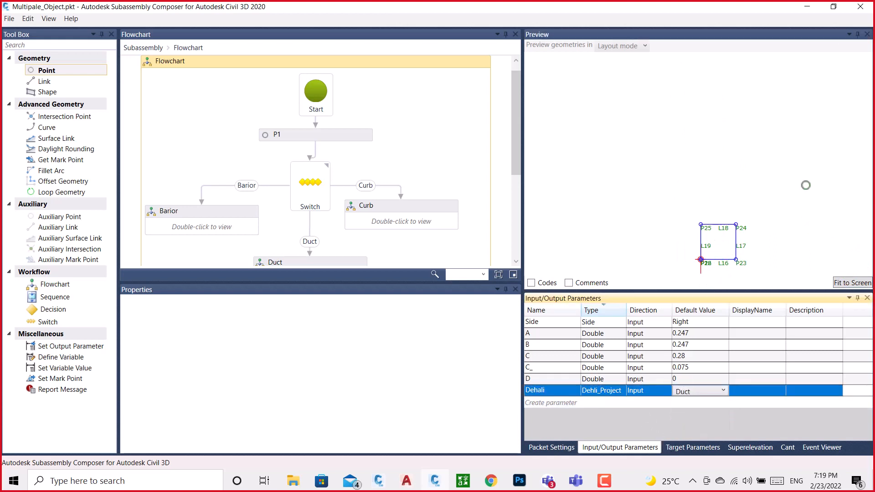
{"action": "left_click", "coordinate": [847, 283]}
Open the Duct flowchart and add its first point after Start, measured from P1
{"action": "scroll", "coordinate": [316, 233], "scroll_direction": "down", "scroll_amount": 2}
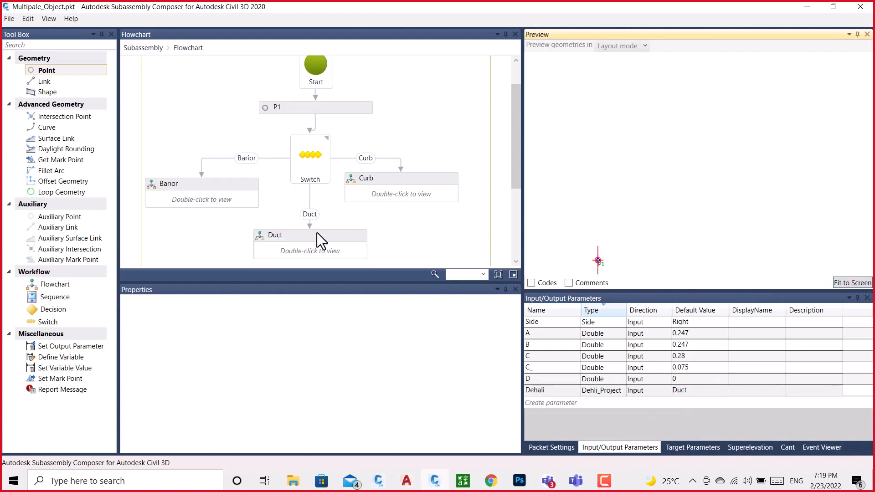
{"action": "scroll", "coordinate": [317, 232], "scroll_direction": "down", "scroll_amount": 1}
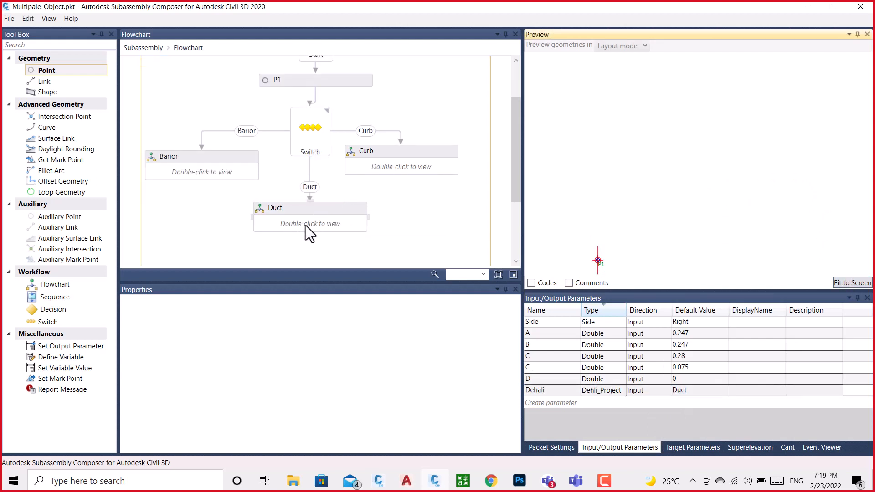
{"action": "double_click", "coordinate": [305, 225]}
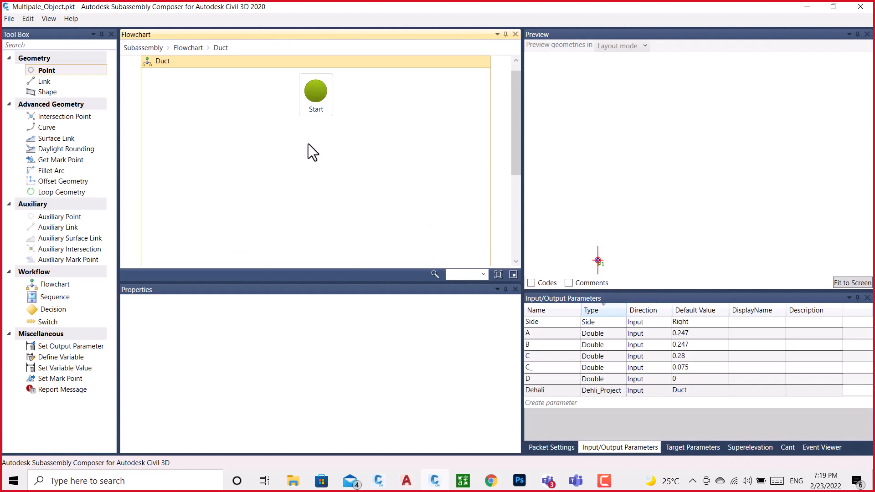
{"action": "left_click_drag", "start_coordinate": [39, 70], "coordinate": [318, 152]}
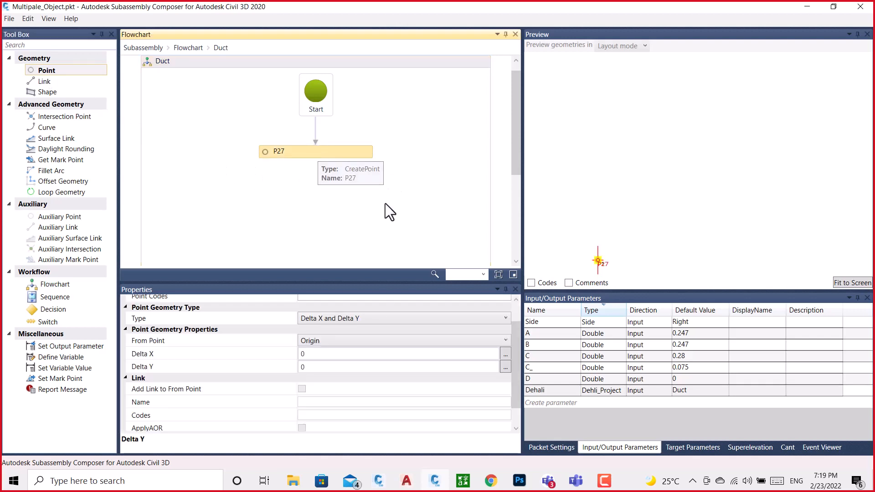
{"action": "left_click", "coordinate": [324, 343]}
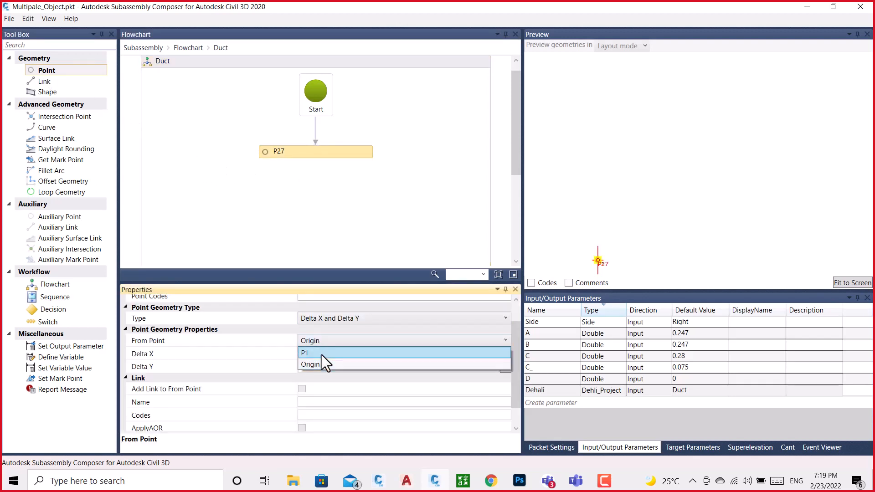
{"action": "left_click", "coordinate": [321, 354]}
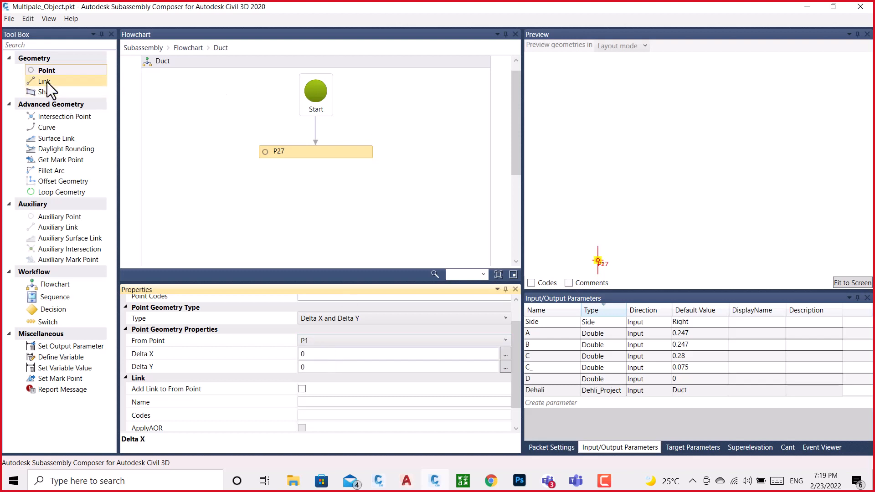
Add a linked point after P27 with Delta Y -0.1, and fit the preview to the screen
{"action": "left_click", "coordinate": [48, 69]}
{"action": "left_click_drag", "start_coordinate": [48, 70], "coordinate": [317, 190]}
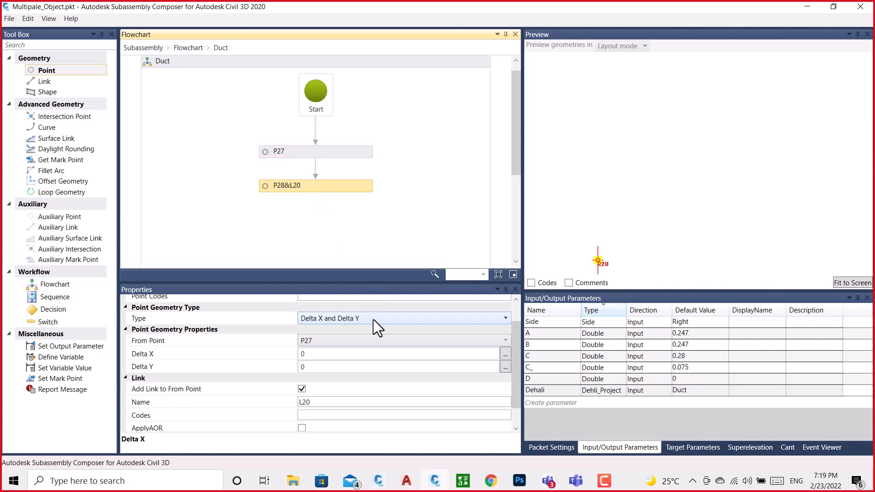
{"action": "left_click", "coordinate": [313, 367]}
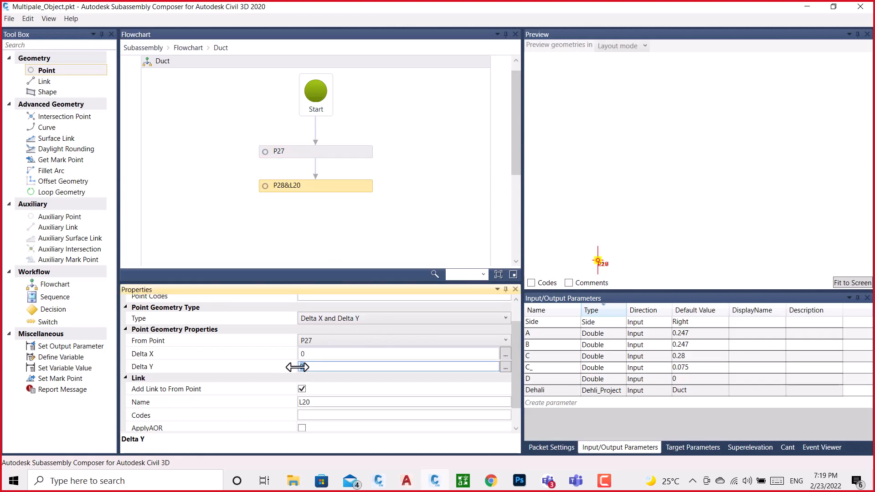
{"action": "type", "text": "-0.1"}
{"action": "key", "text": "Return"}
{"action": "left_click", "coordinate": [393, 107]}
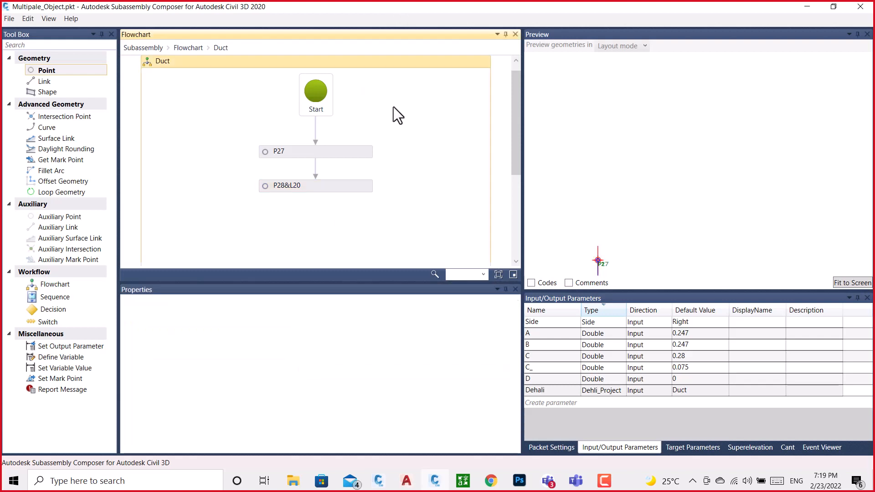
{"action": "left_click", "coordinate": [843, 283]}
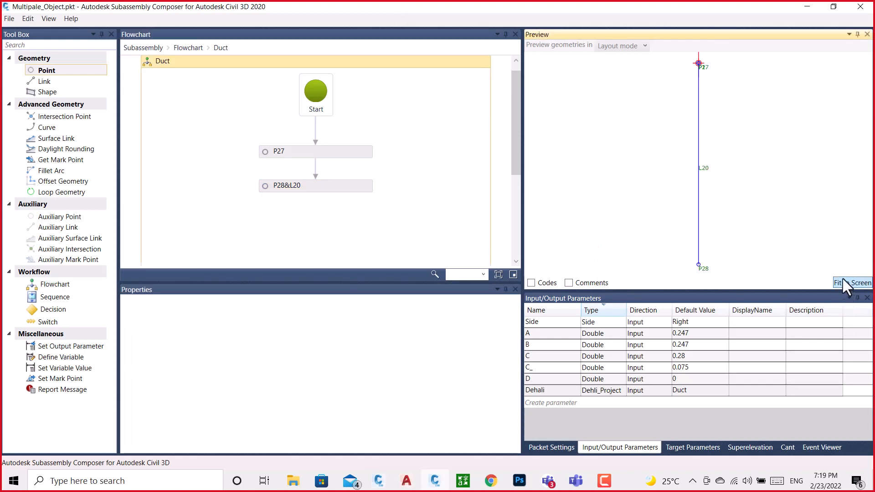
{"action": "scroll", "coordinate": [736, 209], "scroll_direction": "down", "scroll_amount": 4}
{"action": "middle_click_drag", "start_coordinate": [751, 193], "coordinate": [641, 175]}
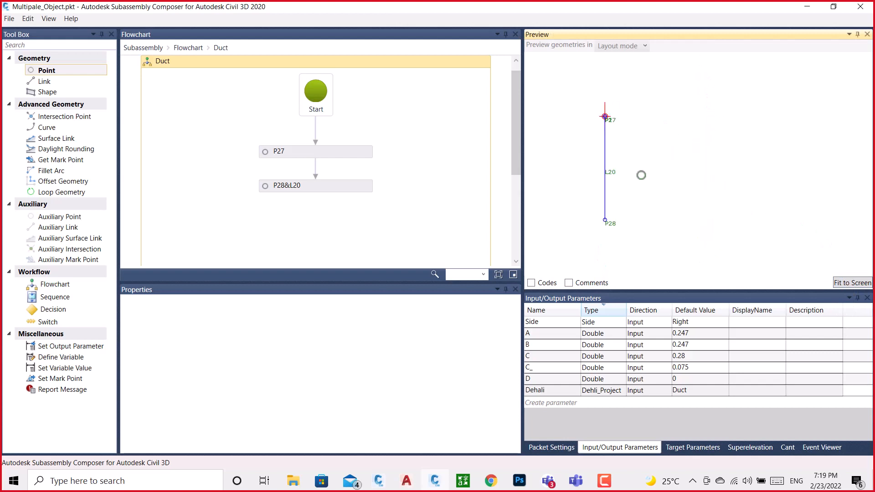
Add a linked point after P28 with Delta X 1, and fit the preview to the screen
{"action": "left_click_drag", "start_coordinate": [45, 71], "coordinate": [319, 225]}
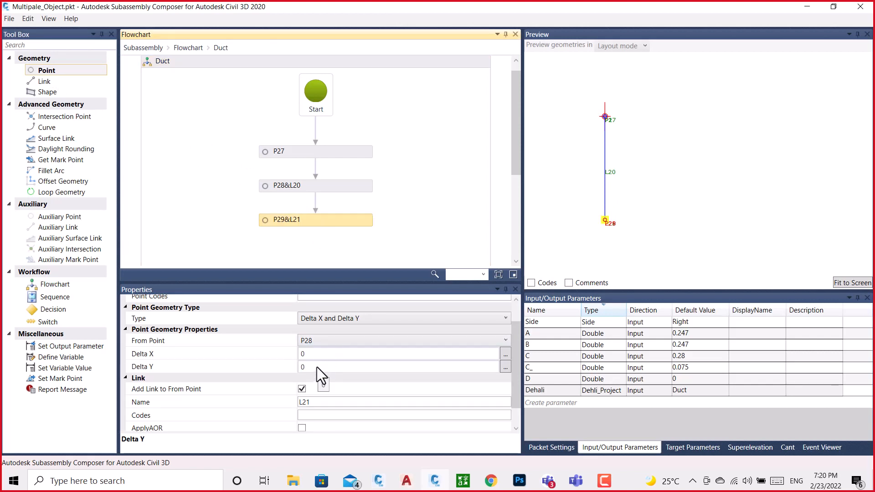
{"action": "left_click", "coordinate": [322, 355]}
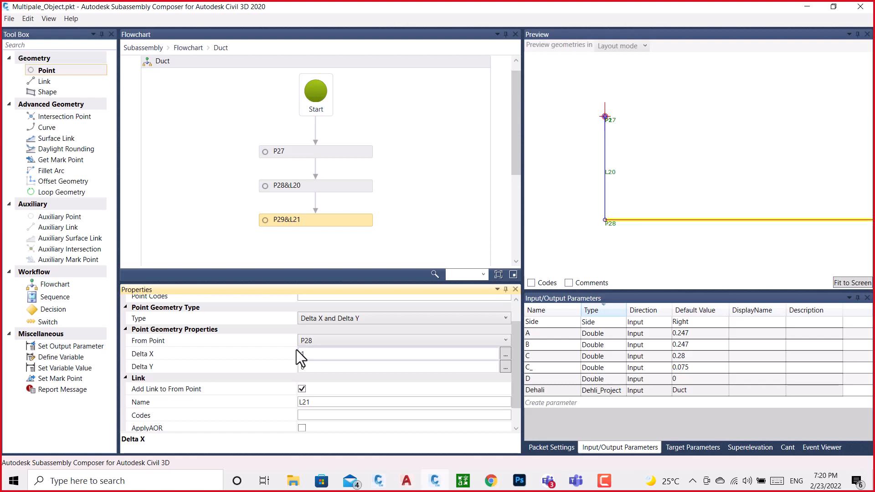
{"action": "left_click", "coordinate": [848, 283]}
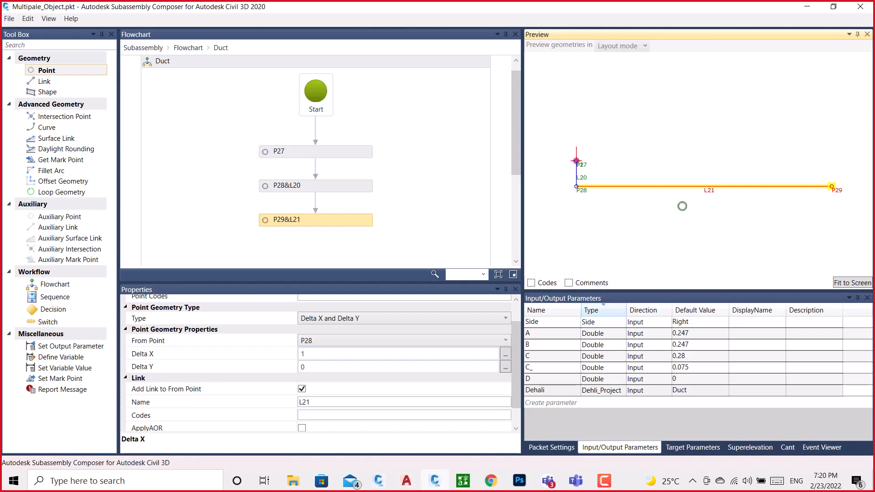
Add a linked point after P29 in the Duct flowchart with Delta Y 0.1
{"action": "scroll", "coordinate": [327, 174], "scroll_direction": "down", "scroll_amount": 3}
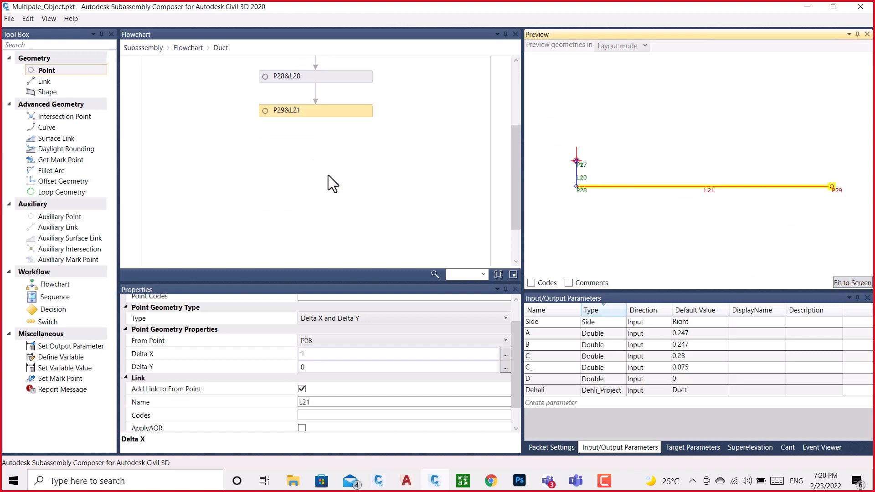
{"action": "left_click_drag", "start_coordinate": [39, 72], "coordinate": [256, 152]}
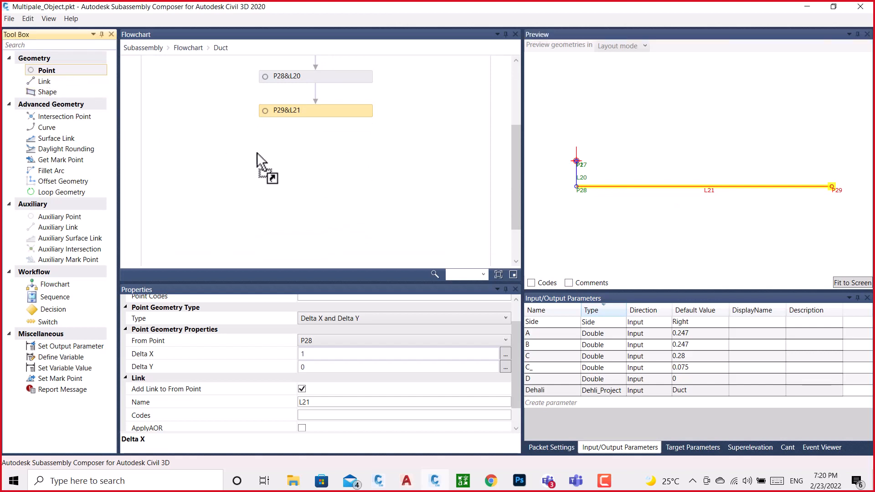
{"action": "left_click_drag", "start_coordinate": [308, 168], "coordinate": [307, 168]}
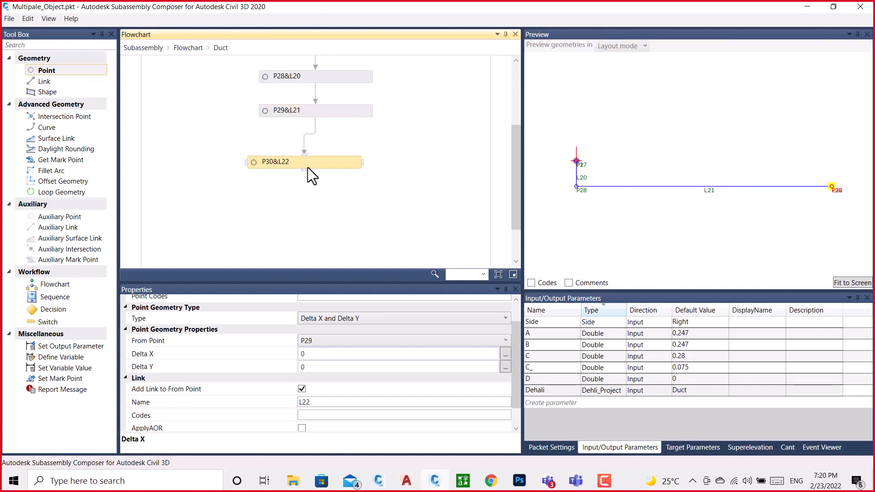
{"action": "left_click", "coordinate": [313, 367]}
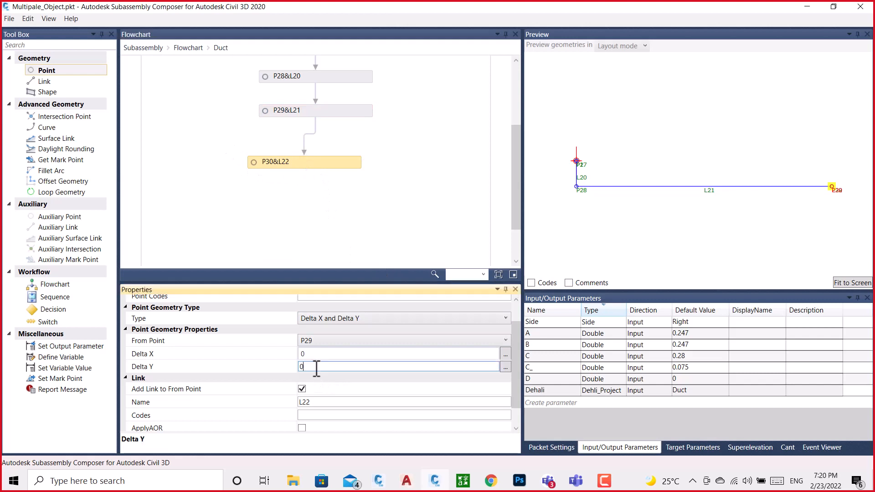
{"action": "type", "text": "0.1"}
{"action": "key", "text": "Return"}
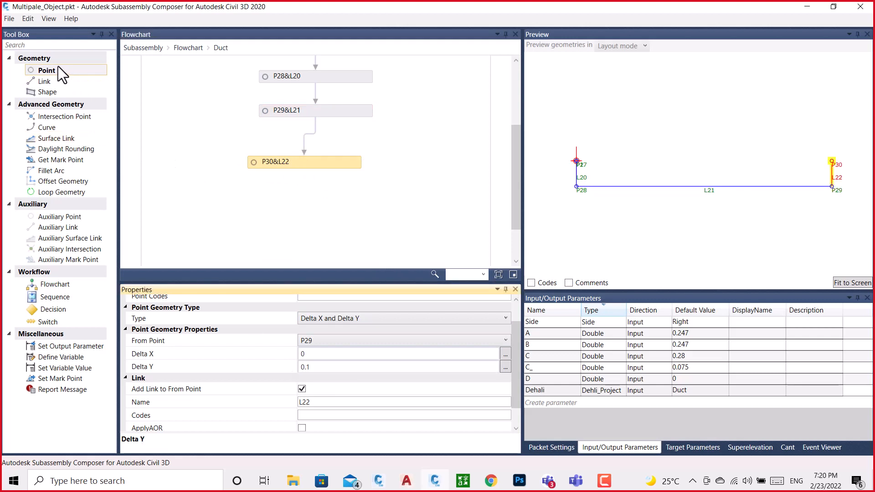
{"action": "left_click_drag", "start_coordinate": [60, 68], "coordinate": [262, 198]}
{"action": "left_click_drag", "start_coordinate": [315, 192], "coordinate": [311, 193]}
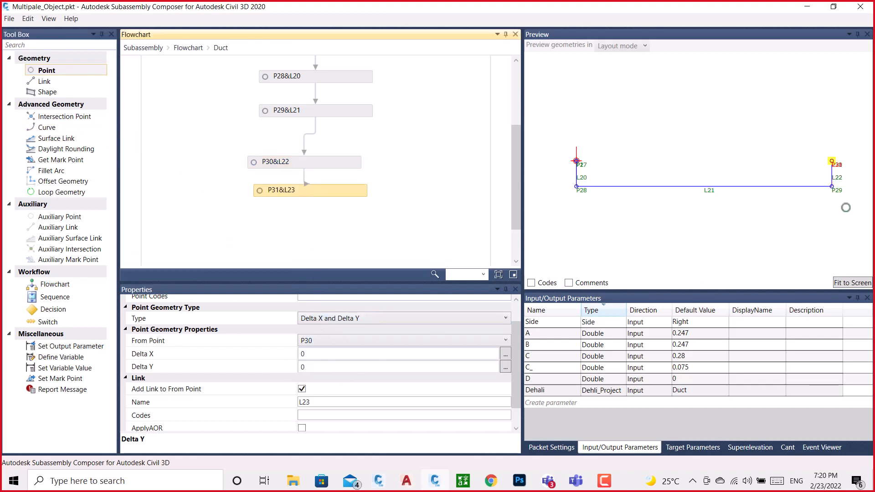
{"action": "left_click", "coordinate": [835, 190]}
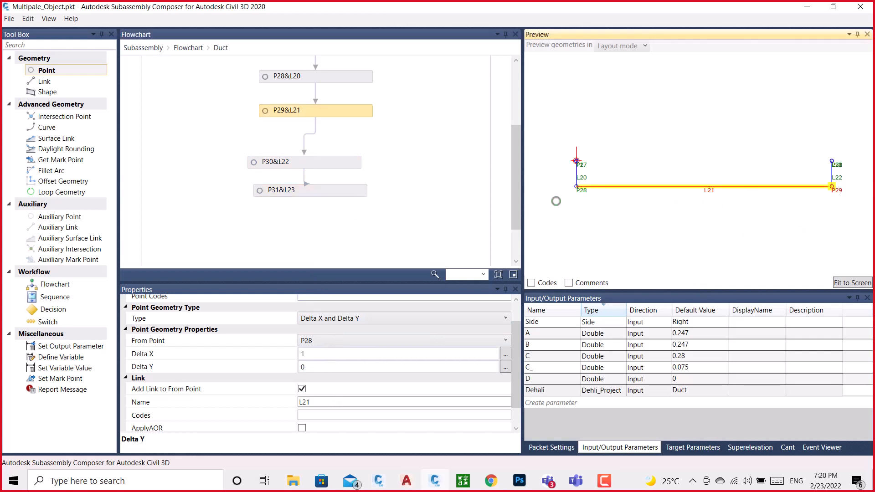
{"action": "left_click", "coordinate": [335, 190]}
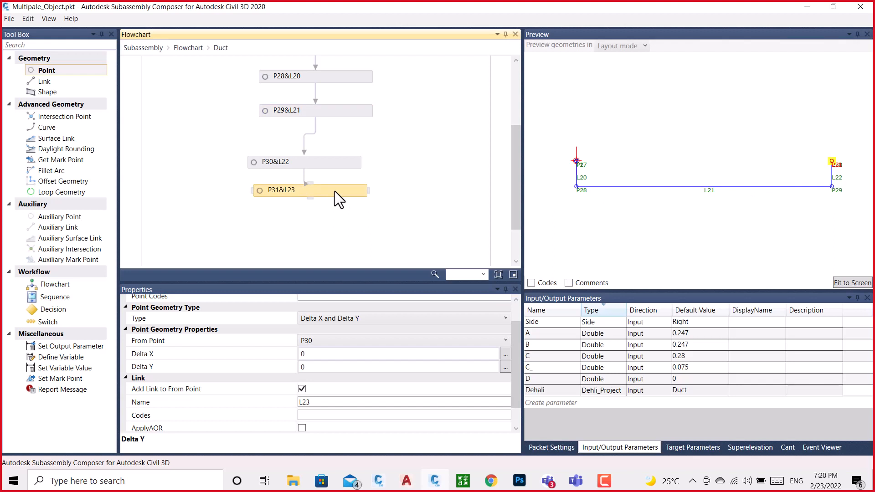
{"action": "key", "text": "Delete"}
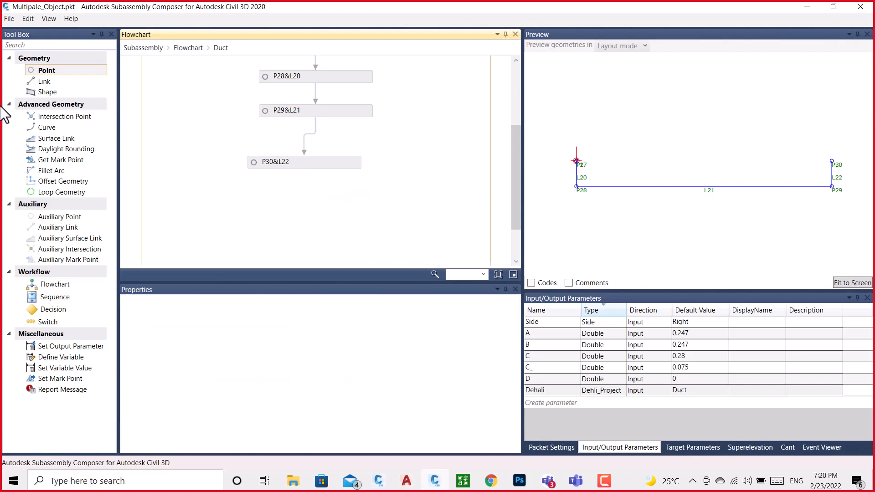
{"action": "left_click_drag", "start_coordinate": [39, 72], "coordinate": [349, 196]}
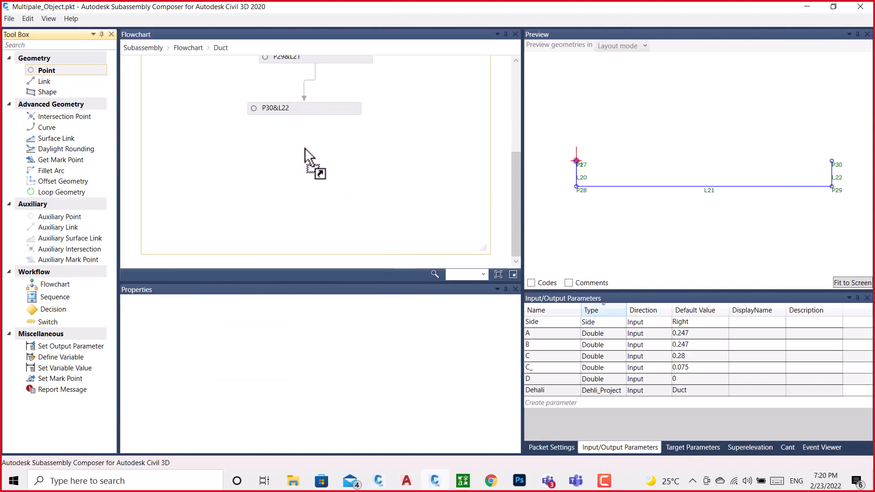
{"action": "left_click_drag", "start_coordinate": [305, 148], "coordinate": [304, 149]}
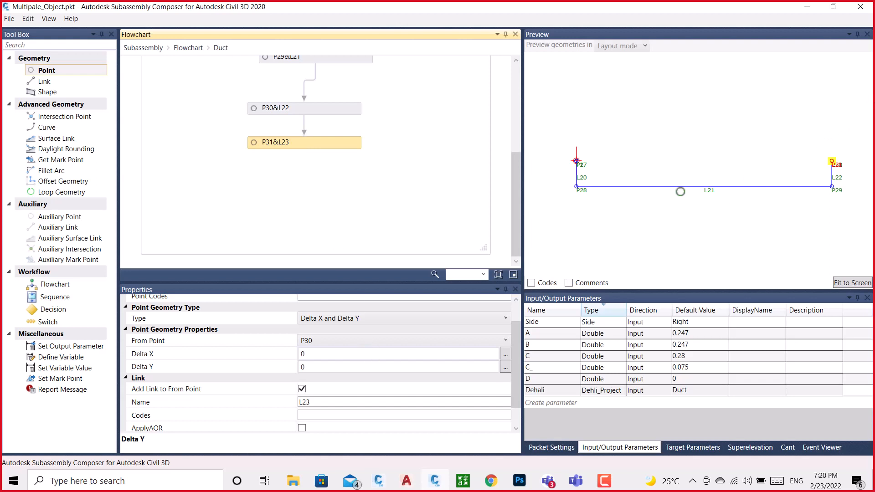
{"action": "scroll", "coordinate": [838, 164], "scroll_direction": "up", "scroll_amount": 4}
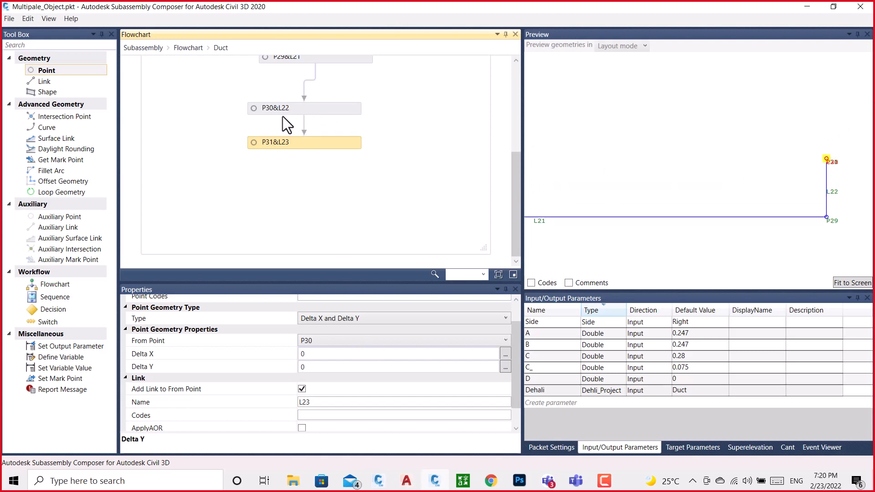
{"action": "scroll", "coordinate": [283, 117], "scroll_direction": "up", "scroll_amount": 1}
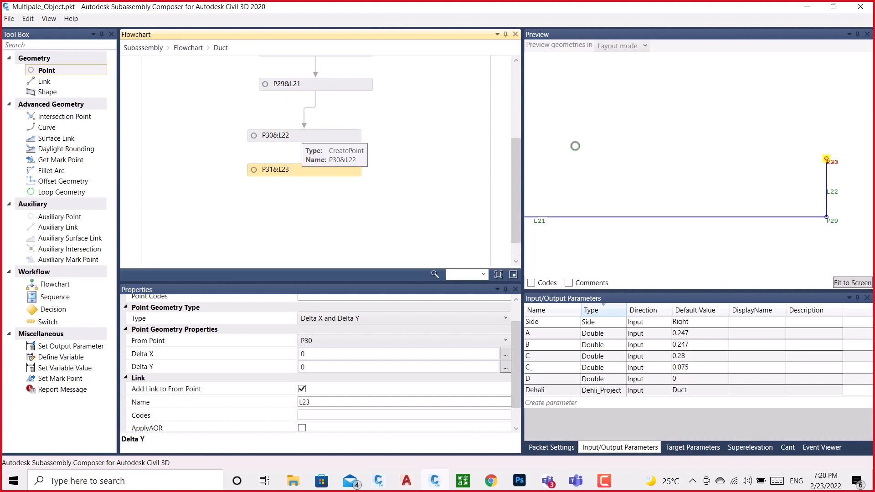
{"action": "scroll", "coordinate": [438, 152], "scroll_direction": "down", "scroll_amount": 1}
{"action": "scroll", "coordinate": [612, 185], "scroll_direction": "down", "scroll_amount": 3}
{"action": "scroll", "coordinate": [647, 171], "scroll_direction": "down", "scroll_amount": 2}
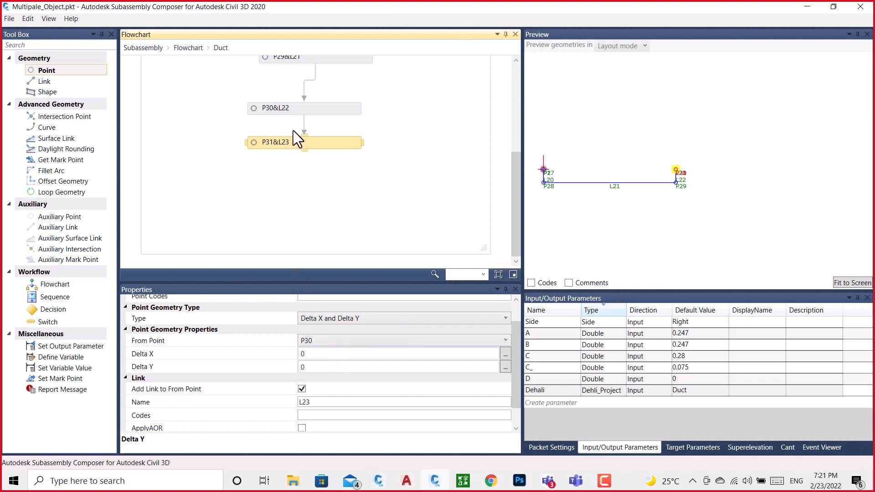
{"action": "key", "text": "Delete"}
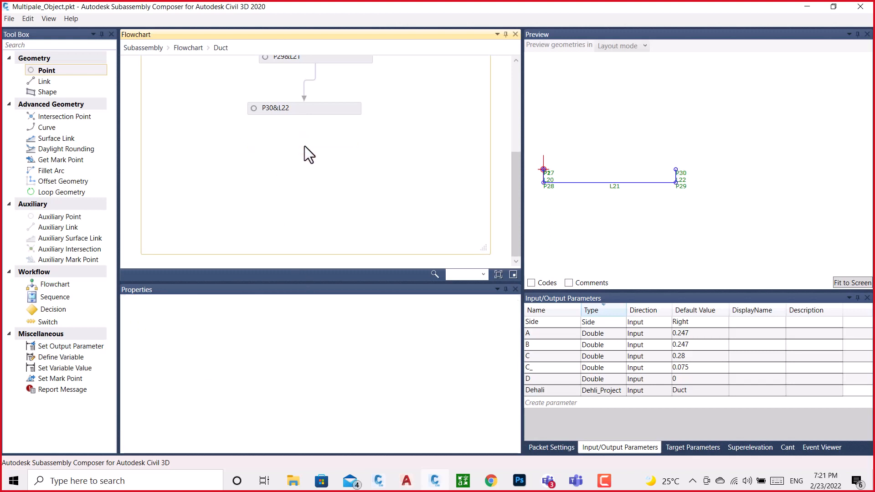
Add a link after P30 in the Duct flowchart running from P27 to P30, and fit the preview to the screen
{"action": "left_click_drag", "start_coordinate": [41, 82], "coordinate": [305, 154]}
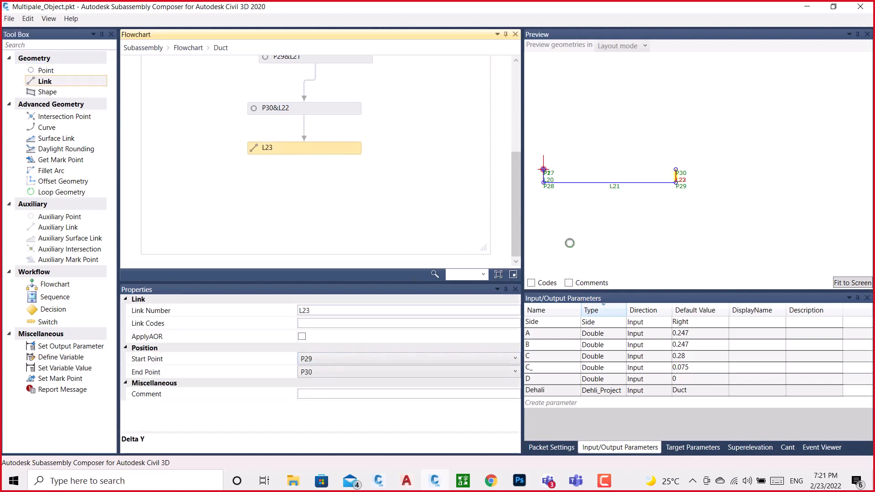
{"action": "left_click", "coordinate": [325, 359]}
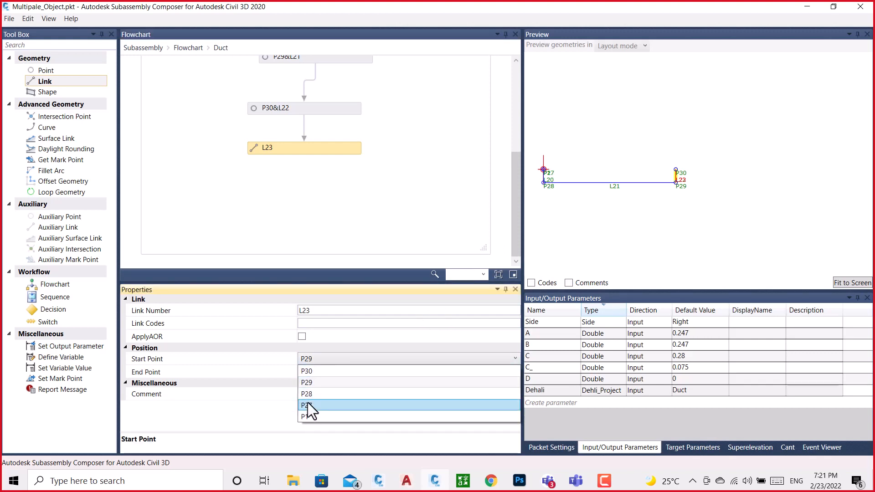
{"action": "left_click", "coordinate": [308, 405]}
{"action": "left_click", "coordinate": [845, 281]}
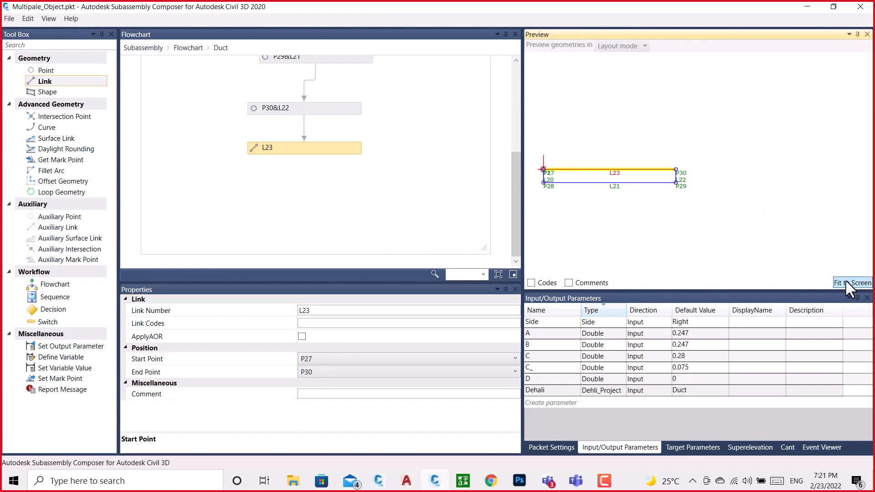
Return from the Duct branch to the parent flowchart and save the subassembly file
{"action": "left_click", "coordinate": [187, 47]}
{"action": "scroll", "coordinate": [311, 215], "scroll_direction": "down", "scroll_amount": 3}
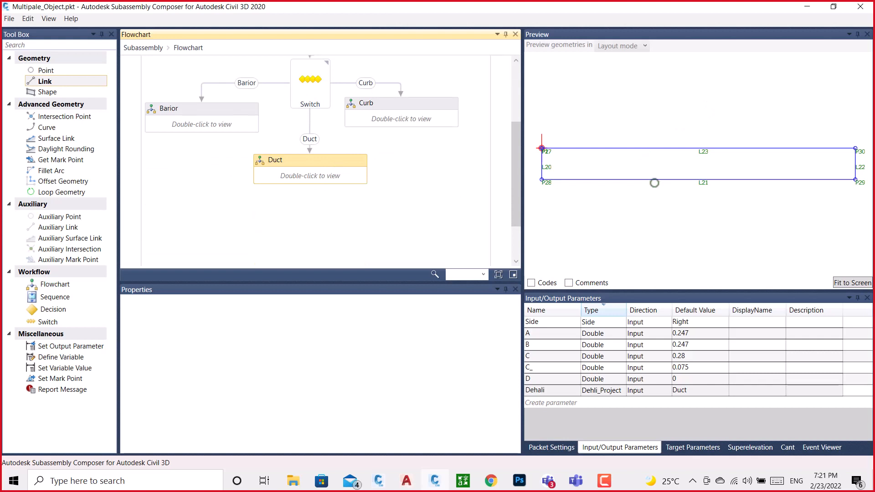
{"action": "left_click", "coordinate": [9, 19]}
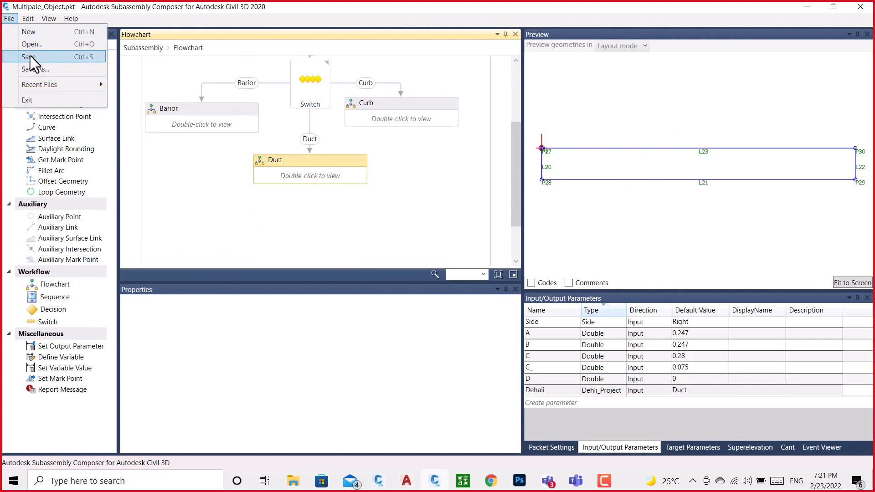
{"action": "left_click", "coordinate": [31, 57]}
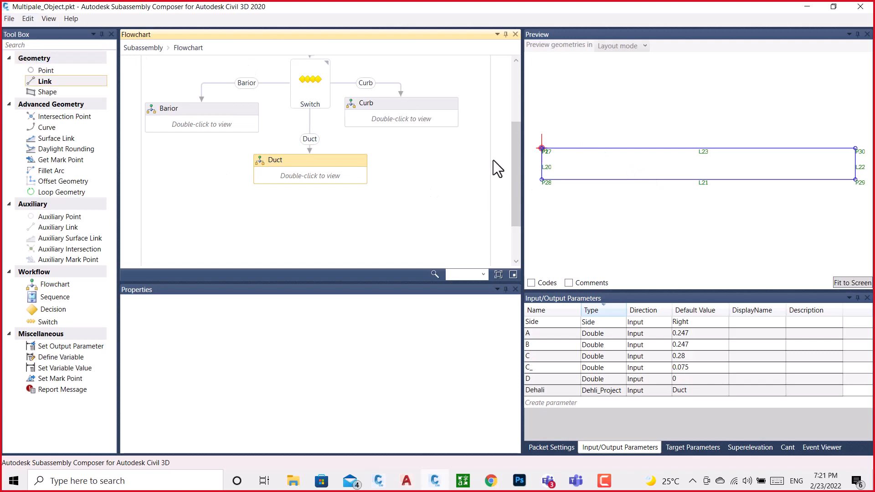
Set the default value of the Dehali parameter to Barior, fit the preview to the screen, and save the file
{"action": "left_click", "coordinate": [715, 392]}
{"action": "left_click", "coordinate": [715, 392]}
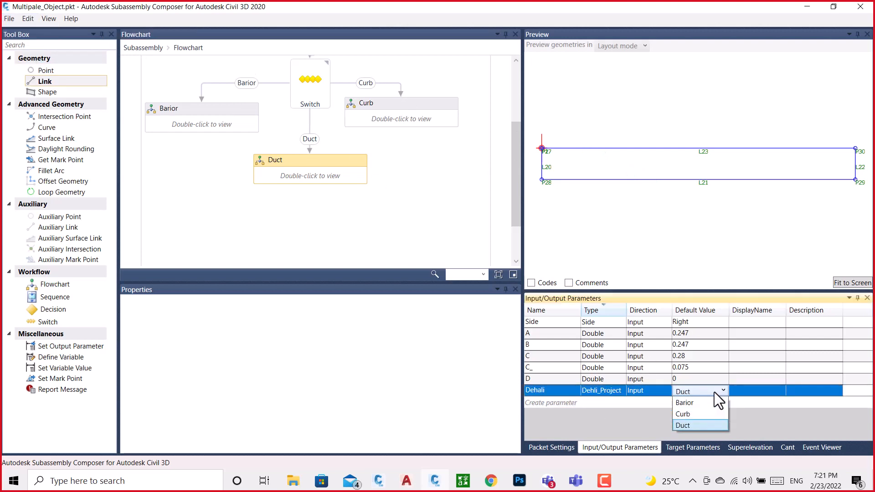
{"action": "left_click", "coordinate": [680, 404]}
{"action": "left_click", "coordinate": [839, 284]}
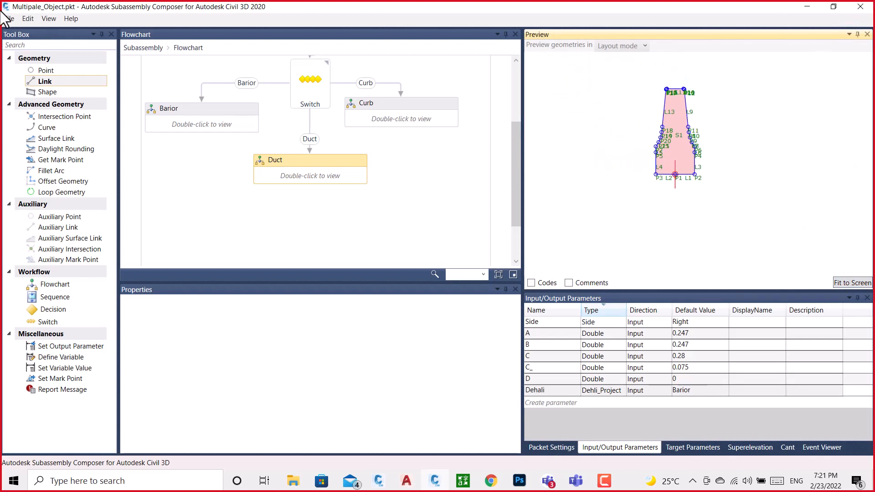
{"action": "left_click", "coordinate": [7, 21]}
{"action": "left_click", "coordinate": [27, 62]}
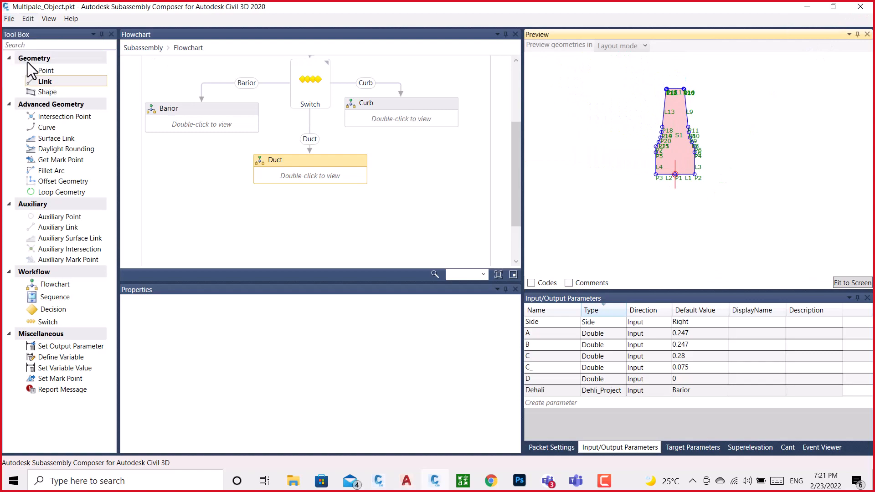
Switch to Civil 3D and delete the Day1 subassembly tool from the custom tool palette
{"action": "left_click", "coordinate": [864, 13]}
{"action": "scroll", "coordinate": [627, 274], "scroll_direction": "down", "scroll_amount": 5}
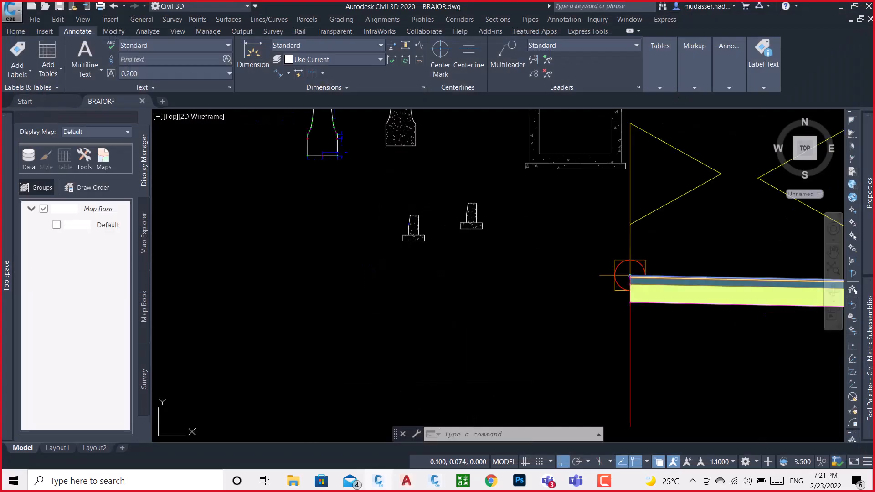
{"action": "scroll", "coordinate": [439, 200], "scroll_direction": "down", "scroll_amount": 4}
{"action": "middle_click_drag", "start_coordinate": [479, 215], "coordinate": [442, 211]}
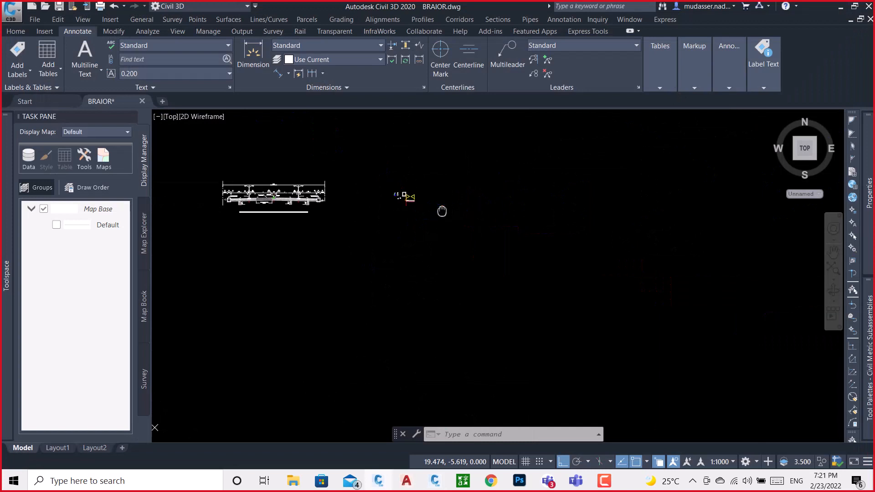
{"action": "left_click", "coordinate": [23, 31]}
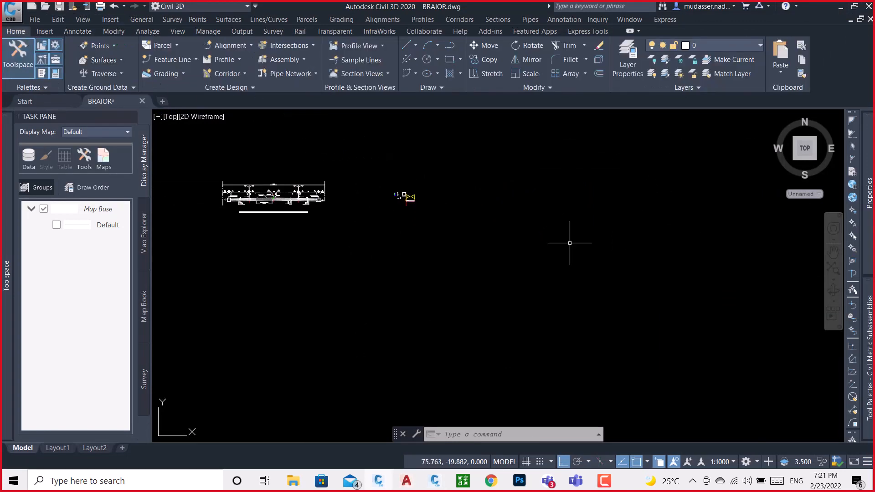
{"action": "mouse_move", "coordinate": [871, 322]}
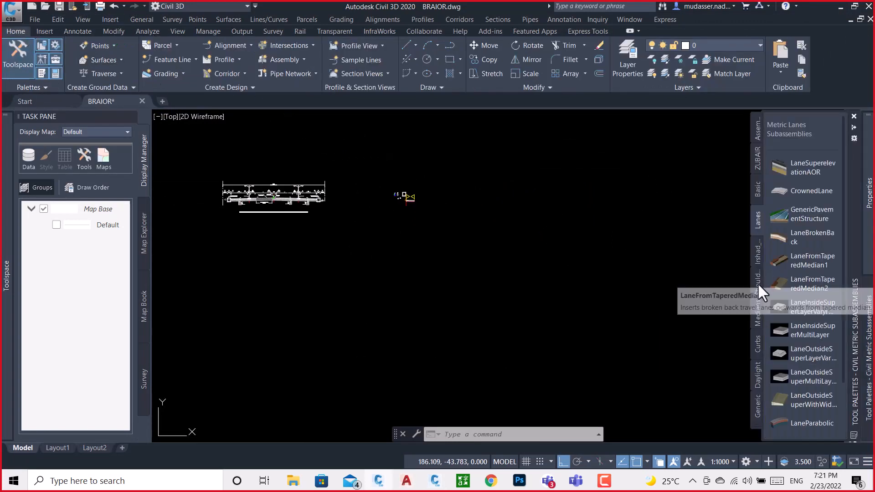
{"action": "left_click", "coordinate": [758, 255]}
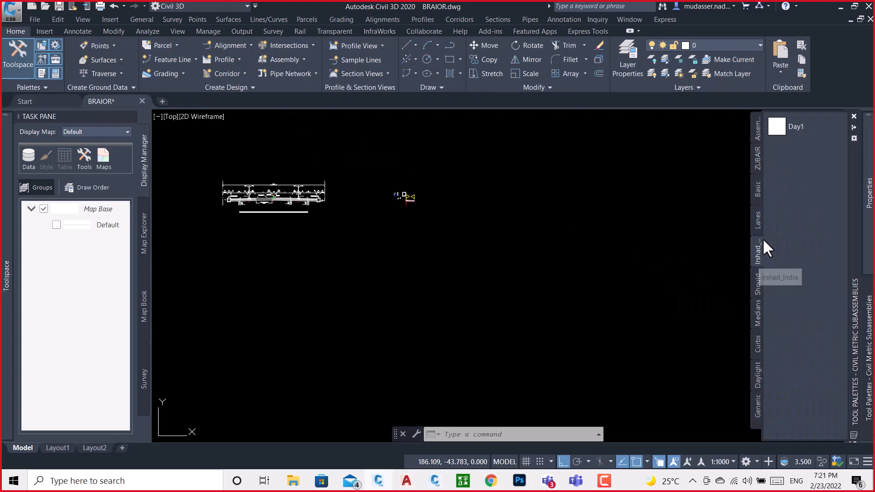
{"action": "right_click", "coordinate": [791, 133]}
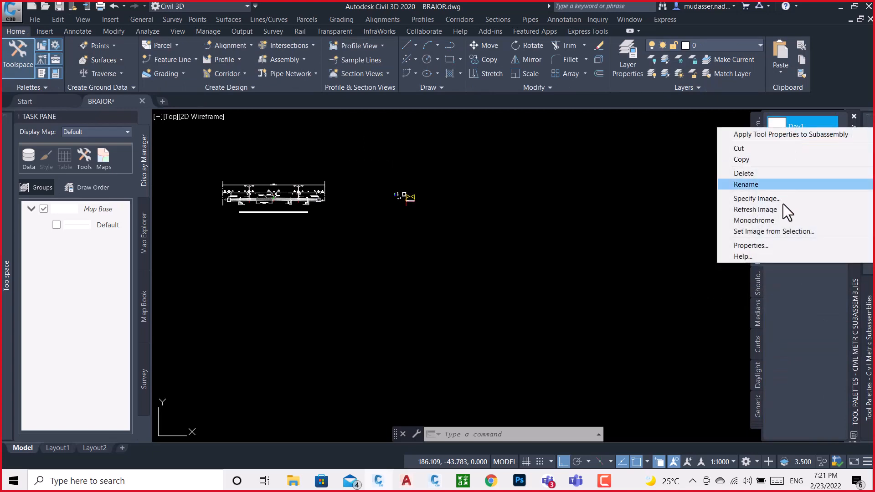
{"action": "left_click", "coordinate": [745, 172]}
{"action": "left_click", "coordinate": [445, 268]}
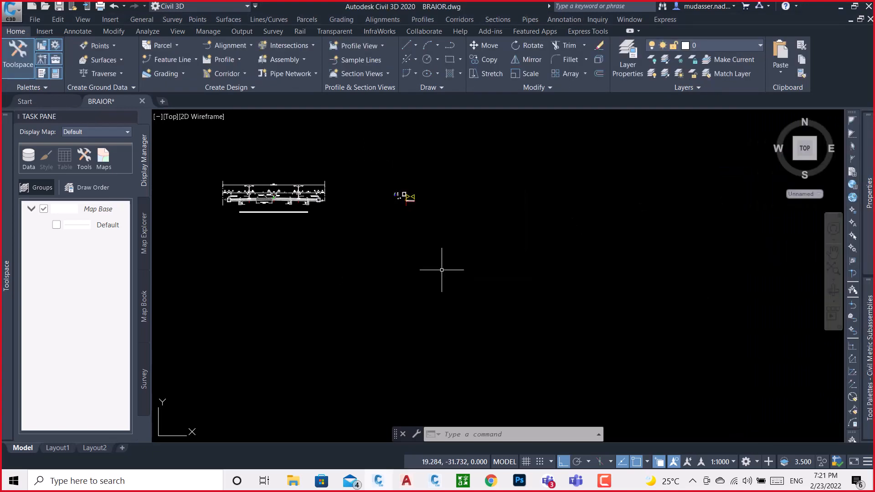
Erase the existing lane subassembly attached to the assembly baseline in BRAIOR.dwg
{"action": "scroll", "coordinate": [407, 193], "scroll_direction": "up", "scroll_amount": 8}
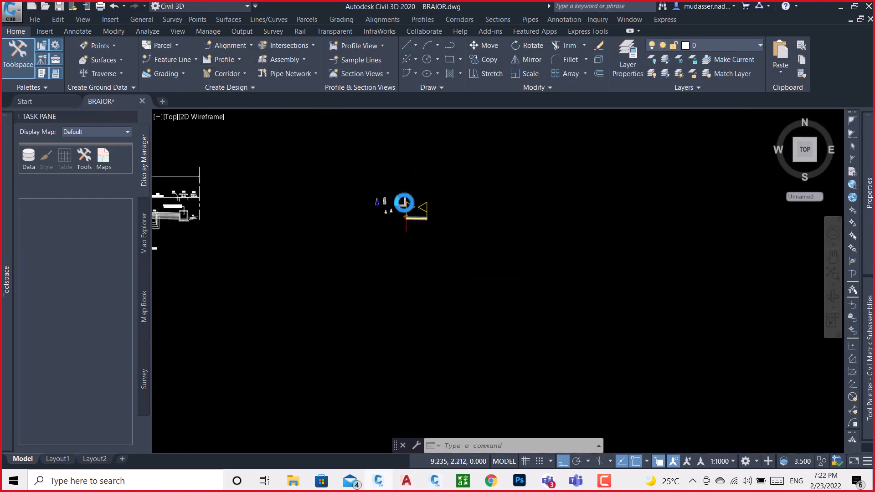
{"action": "scroll", "coordinate": [447, 257], "scroll_direction": "up", "scroll_amount": 4}
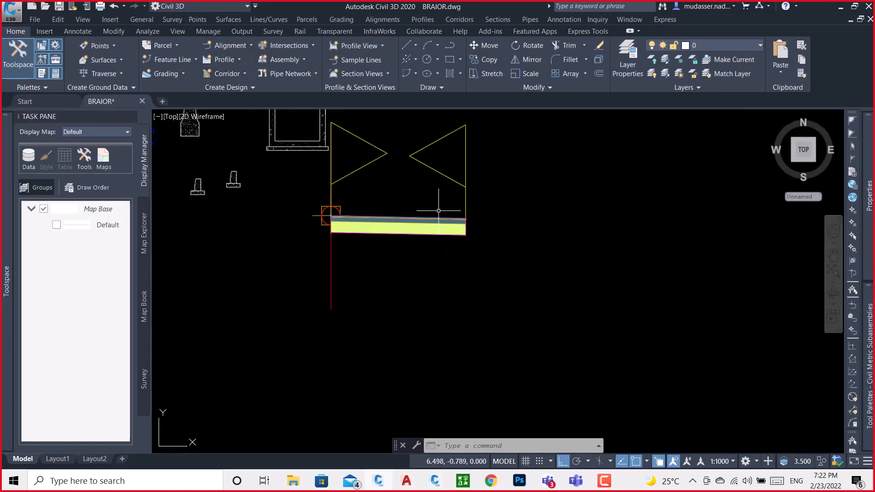
{"action": "left_click", "coordinate": [440, 215]}
{"action": "left_click", "coordinate": [415, 243]}
{"action": "key", "text": "Delete"}
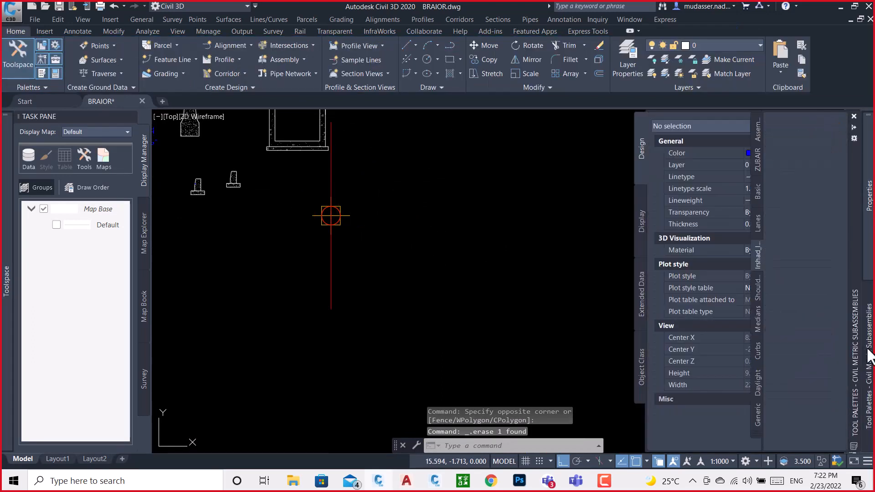
Import the subassembly file Multipale_Object.pkt into the emptied custom tool palette
{"action": "mouse_move", "coordinate": [871, 352]}
{"action": "right_click", "coordinate": [757, 256]}
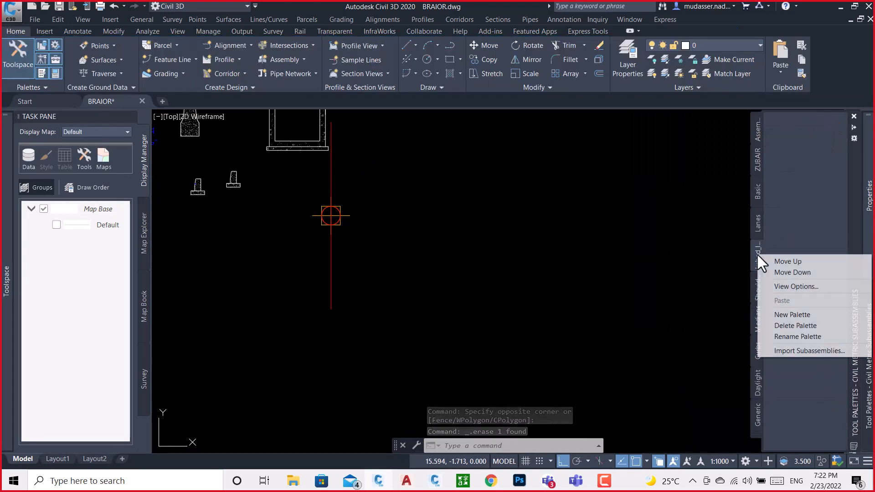
{"action": "left_click", "coordinate": [816, 351]}
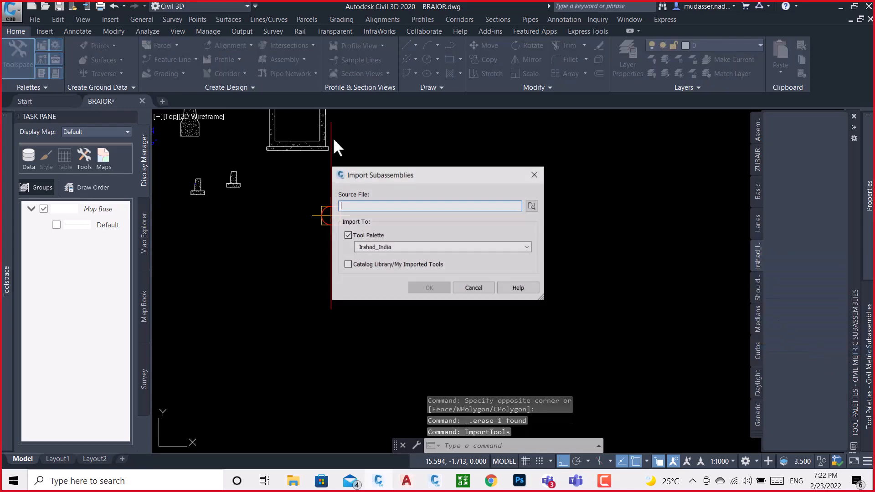
{"action": "left_click", "coordinate": [531, 205]}
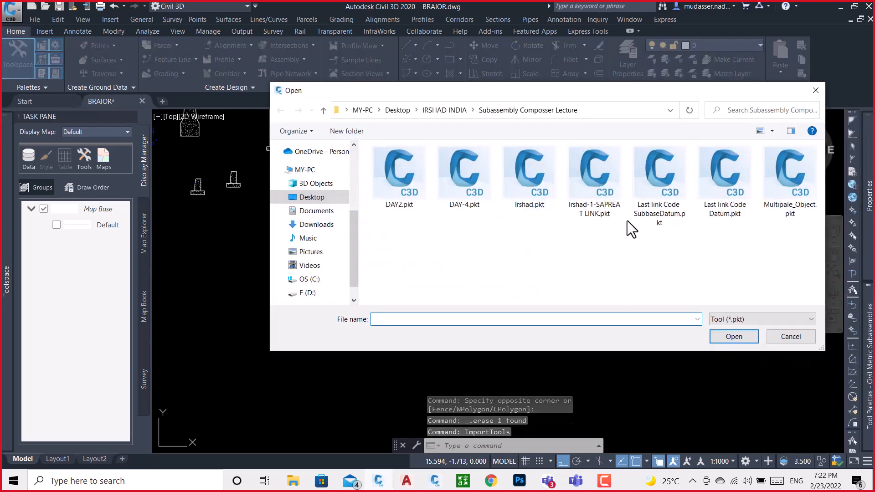
{"action": "left_click", "coordinate": [789, 197]}
{"action": "left_click", "coordinate": [734, 337]}
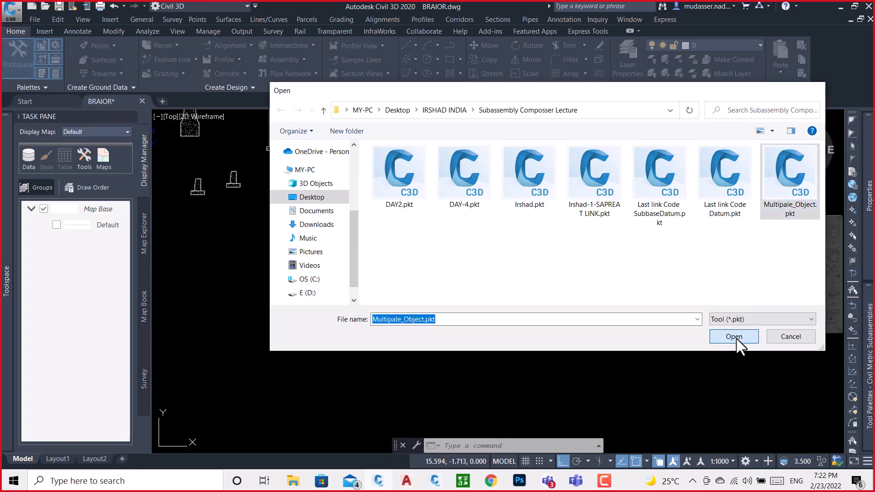
{"action": "left_click", "coordinate": [429, 288]}
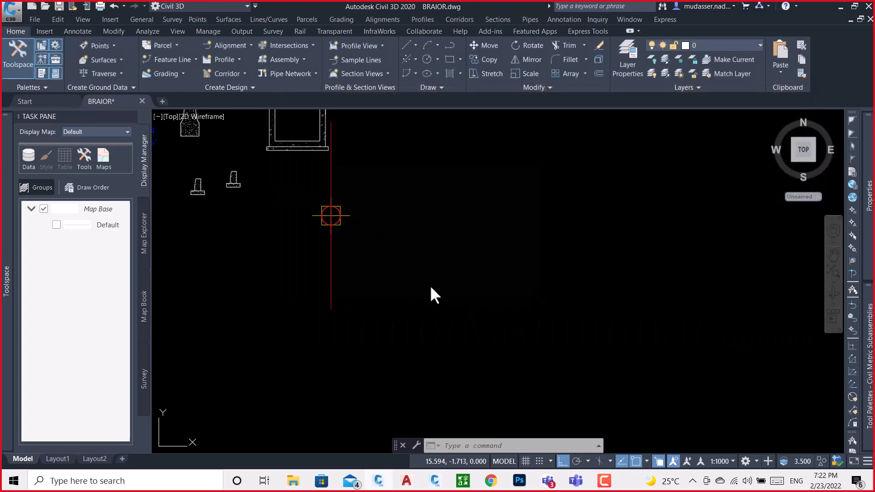
Refresh the image of the Multipale_Object tool in the palette
{"action": "mouse_move", "coordinate": [868, 367]}
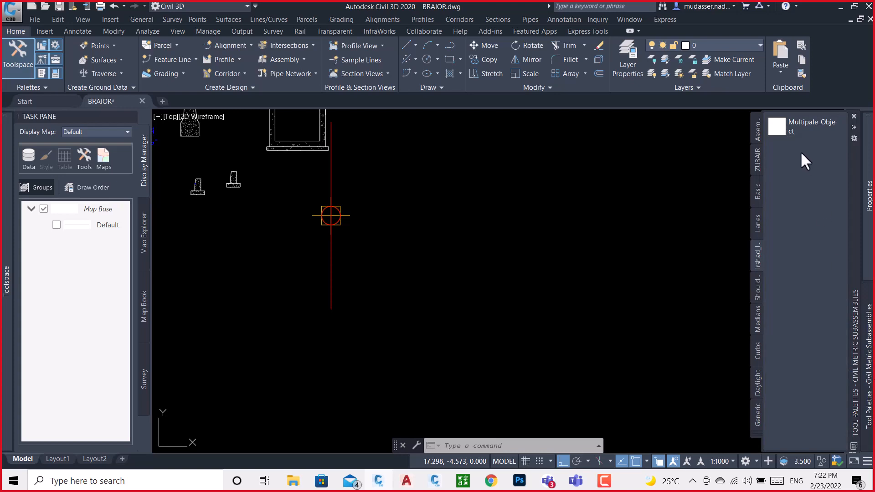
{"action": "right_click", "coordinate": [781, 129]}
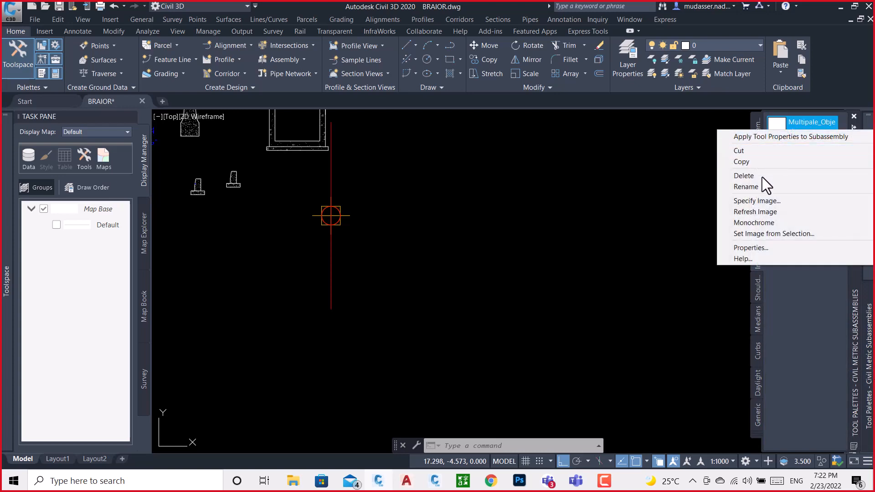
{"action": "left_click", "coordinate": [740, 212]}
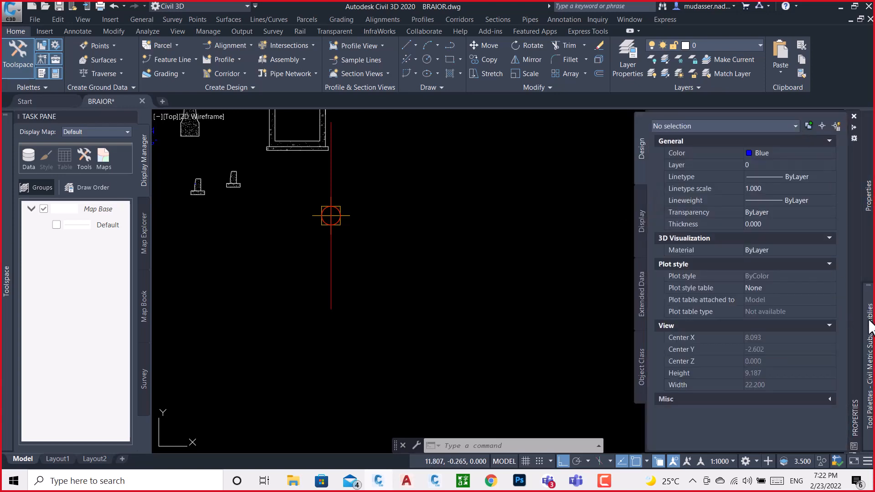
Attach the Multipale_Object subassembly to the assembly's marker point and end the placement command
{"action": "mouse_move", "coordinate": [868, 321]}
{"action": "left_click", "coordinate": [806, 127]}
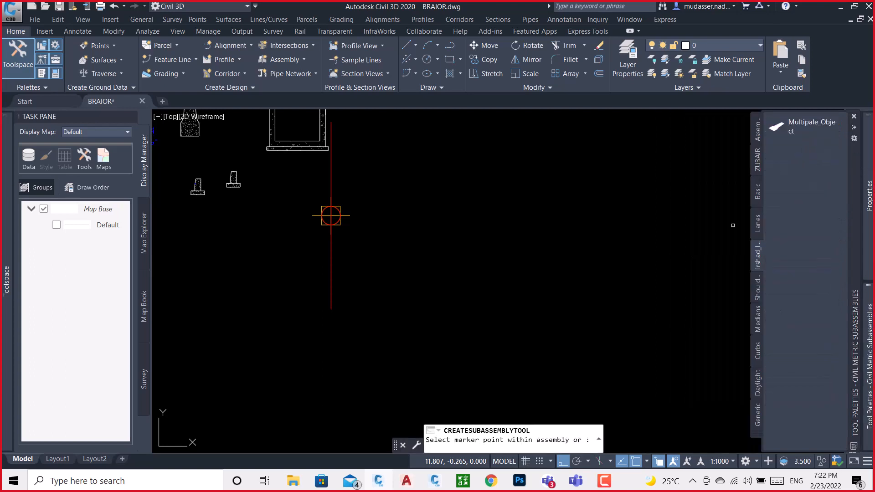
{"action": "scroll", "coordinate": [326, 208], "scroll_direction": "up", "scroll_amount": 5}
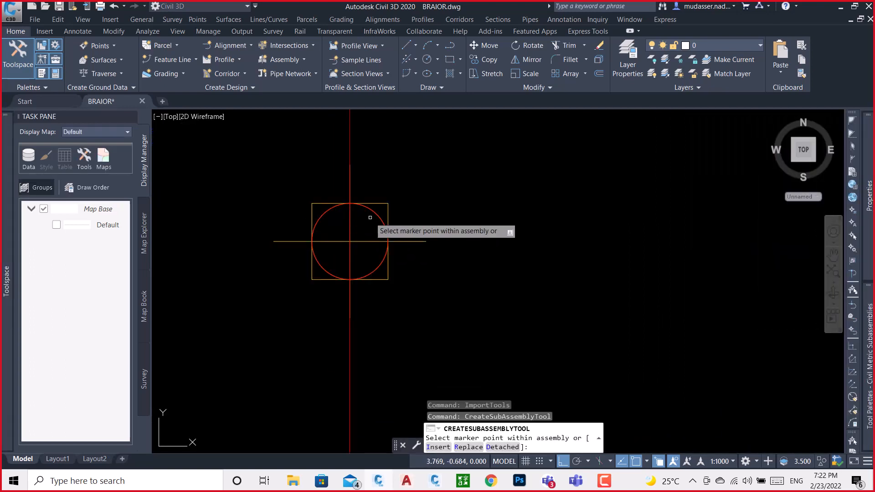
{"action": "left_click", "coordinate": [374, 212]}
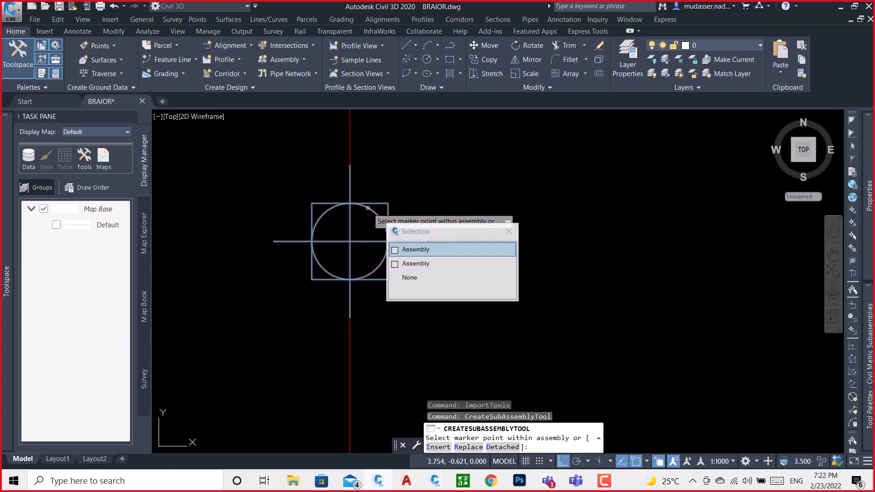
{"action": "left_click", "coordinate": [427, 248]}
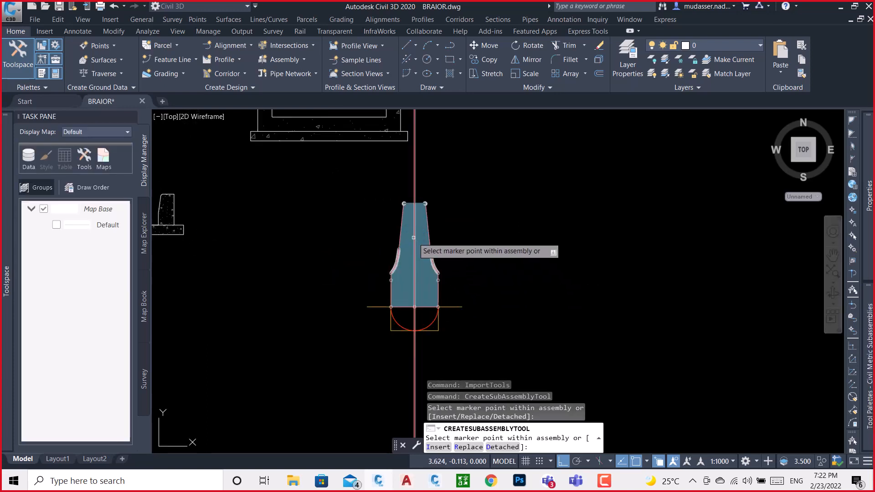
{"action": "key", "text": "Escape"}
{"action": "scroll", "coordinate": [413, 237], "scroll_direction": "up", "scroll_amount": 2}
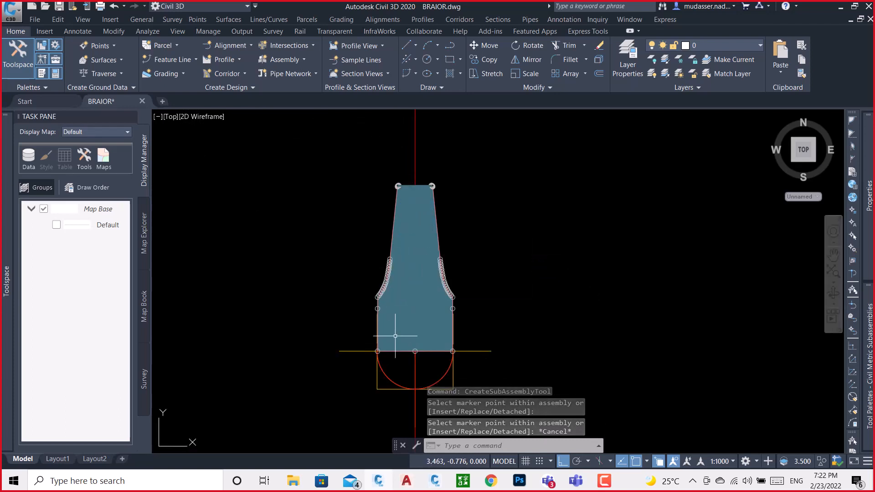
{"action": "scroll", "coordinate": [324, 228], "scroll_direction": "down", "scroll_amount": 3}
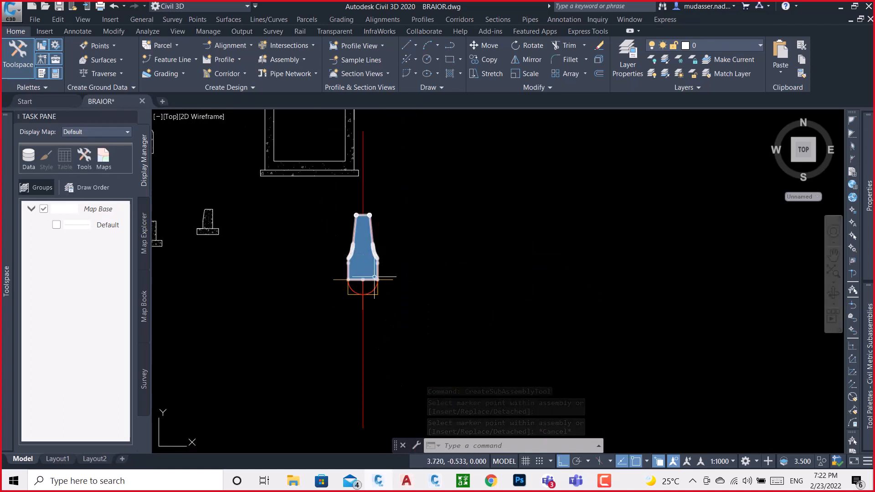
{"action": "scroll", "coordinate": [378, 278], "scroll_direction": "up", "scroll_amount": 4}
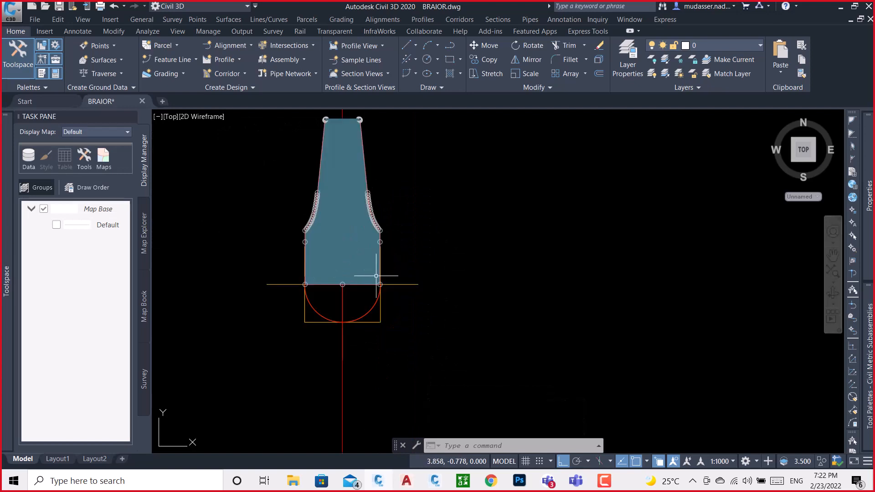
{"action": "middle_click_drag", "start_coordinate": [418, 277], "coordinate": [380, 279]}
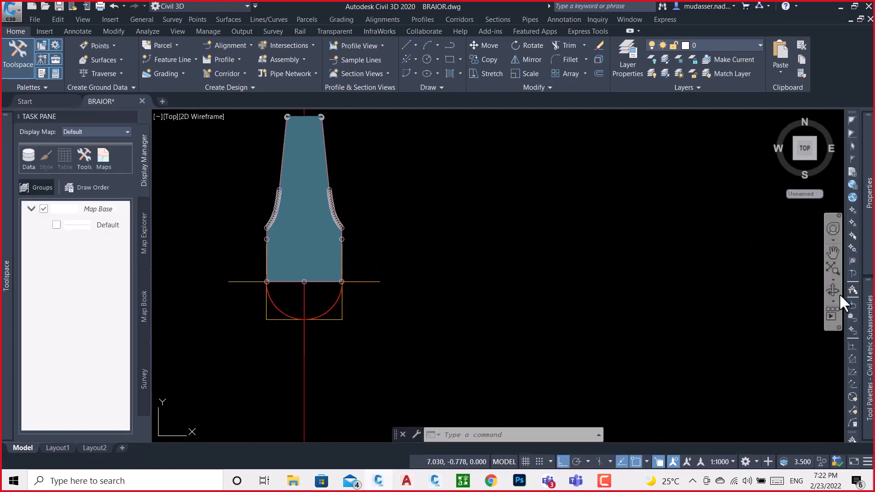
Attach a LaneSuperelevationAOR lane subassembly to the marker point on the outer side of the barrier and end the placement command
{"action": "mouse_move", "coordinate": [872, 327]}
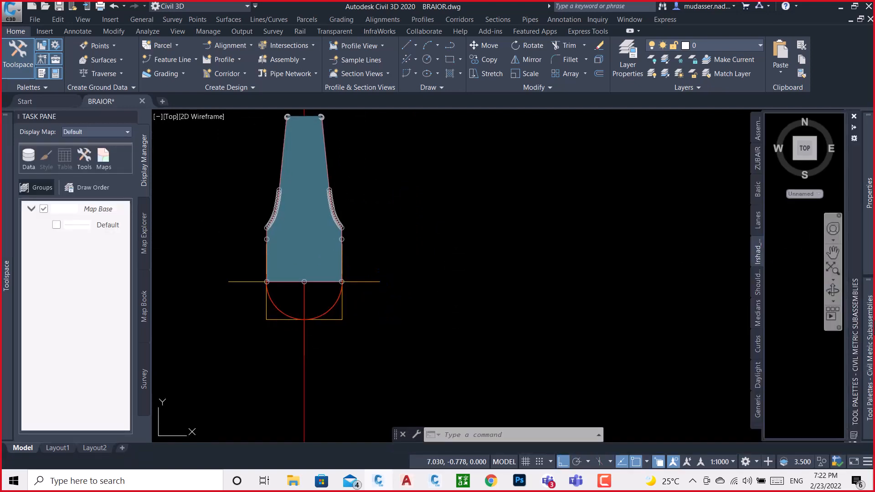
{"action": "left_click", "coordinate": [758, 217]}
{"action": "left_click", "coordinate": [811, 190]}
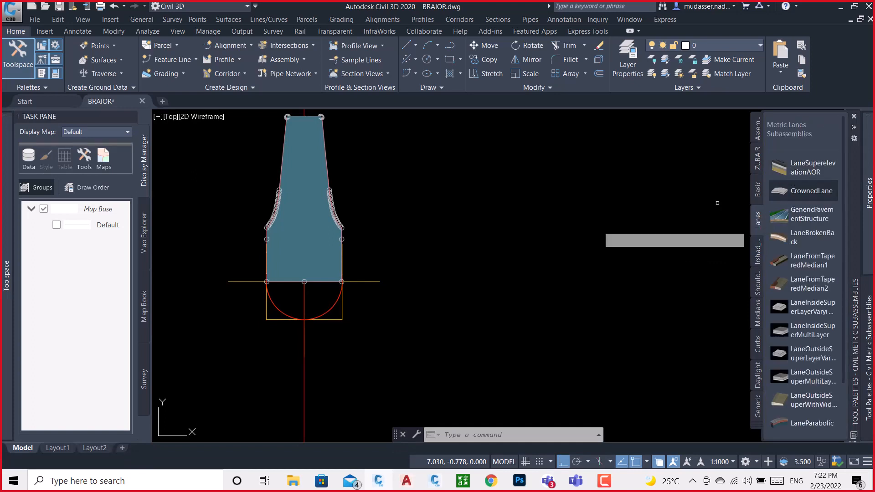
{"action": "scroll", "coordinate": [339, 237], "scroll_direction": "up", "scroll_amount": 7}
{"action": "left_click", "coordinate": [337, 236]}
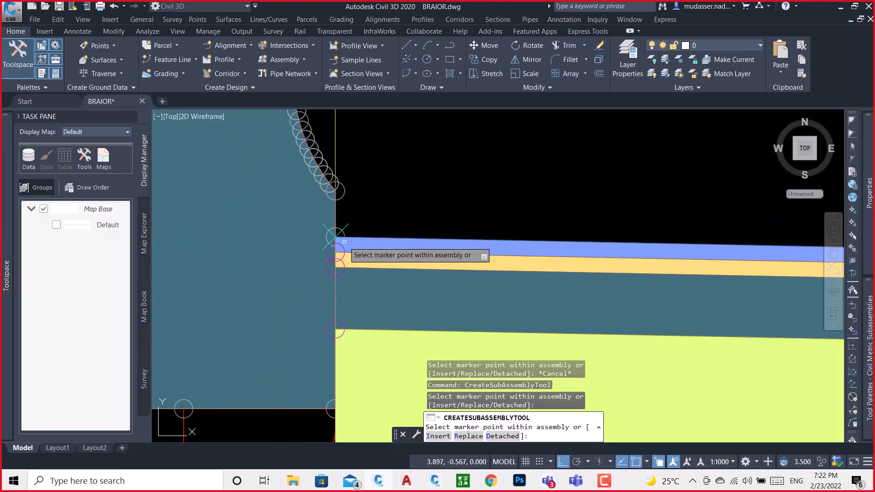
{"action": "scroll", "coordinate": [337, 236], "scroll_direction": "down", "scroll_amount": 6}
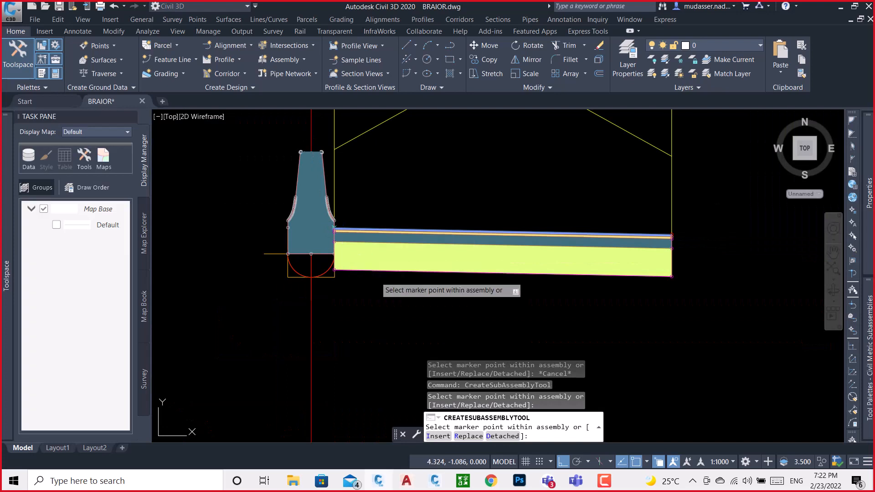
{"action": "key", "text": "Escape"}
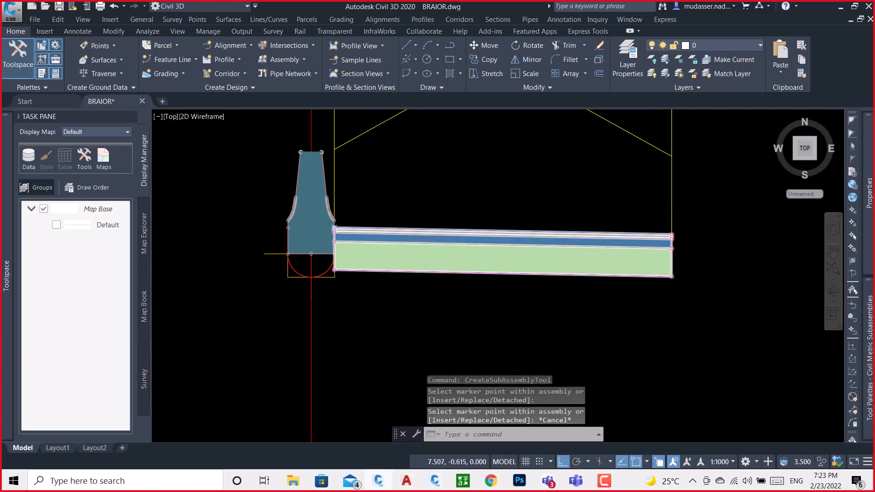
Attach a second Multipale_Object subassembly to the top outer edge point (ETW) of the lane and end the placement command
{"action": "scroll", "coordinate": [672, 238], "scroll_direction": "up", "scroll_amount": 6}
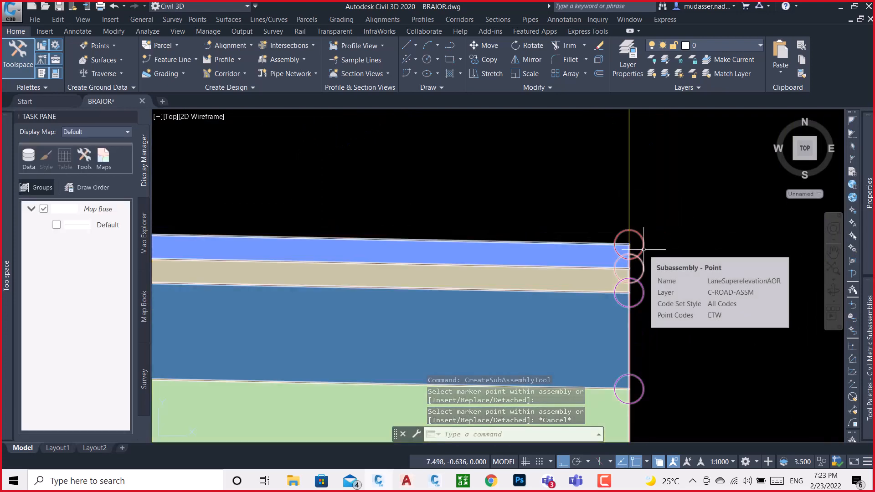
{"action": "middle_click_drag", "start_coordinate": [647, 256], "coordinate": [567, 244]}
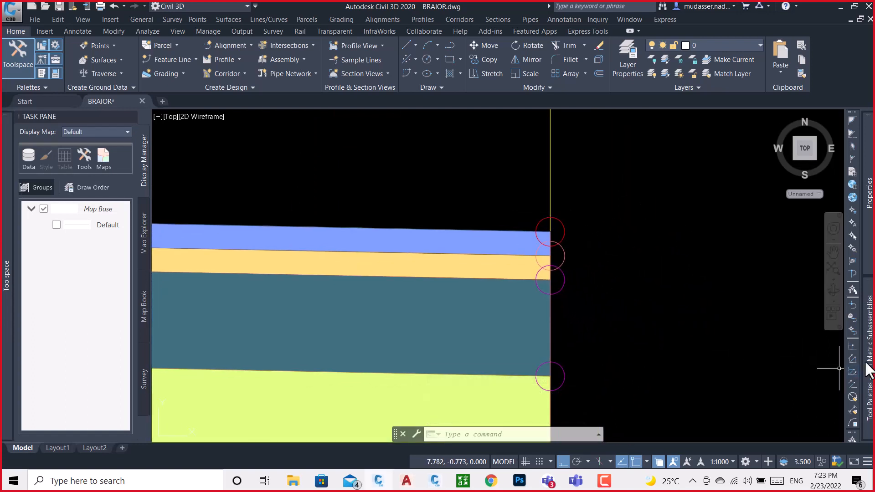
{"action": "mouse_move", "coordinate": [868, 369]}
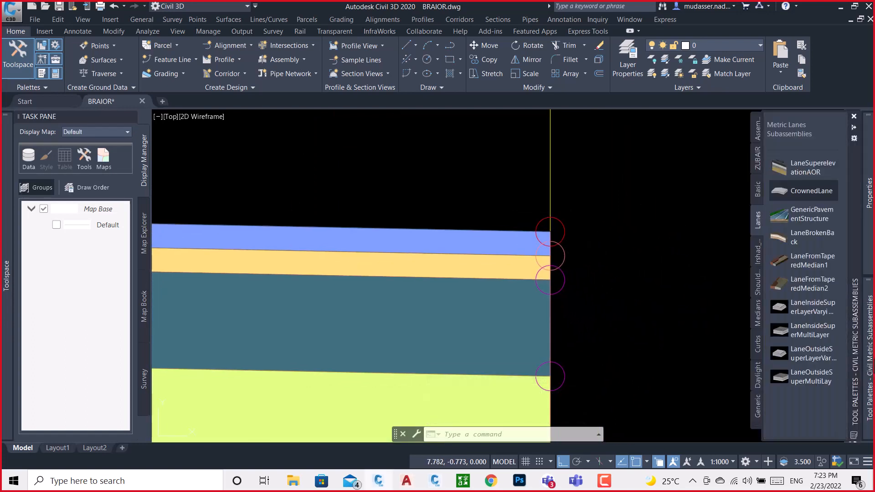
{"action": "left_click", "coordinate": [756, 258]}
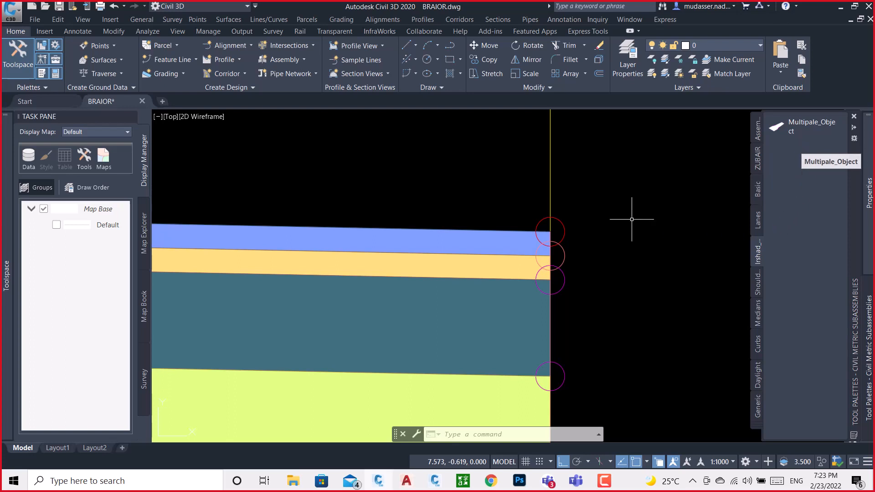
{"action": "mouse_move", "coordinate": [559, 241]}
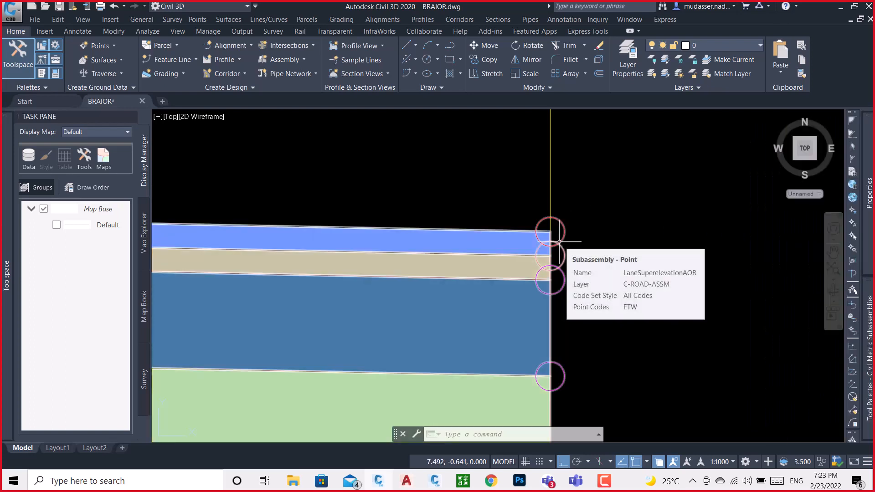
{"action": "mouse_move", "coordinate": [865, 332]}
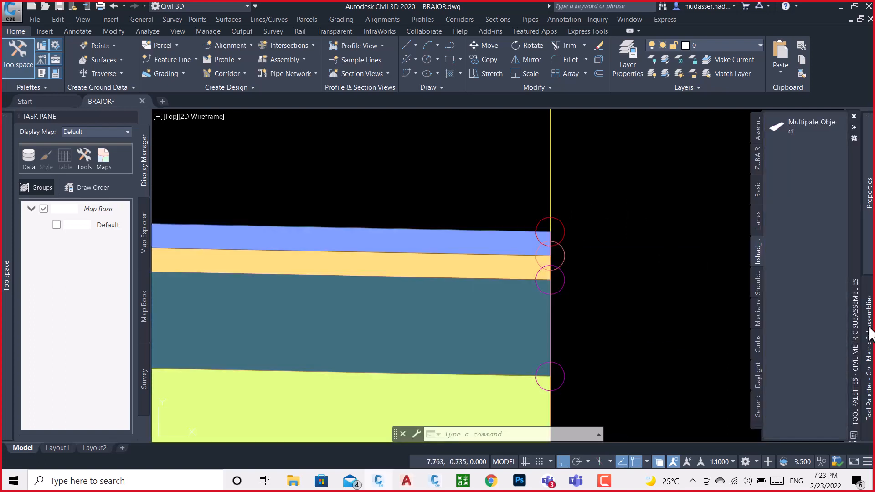
{"action": "left_click", "coordinate": [818, 127]}
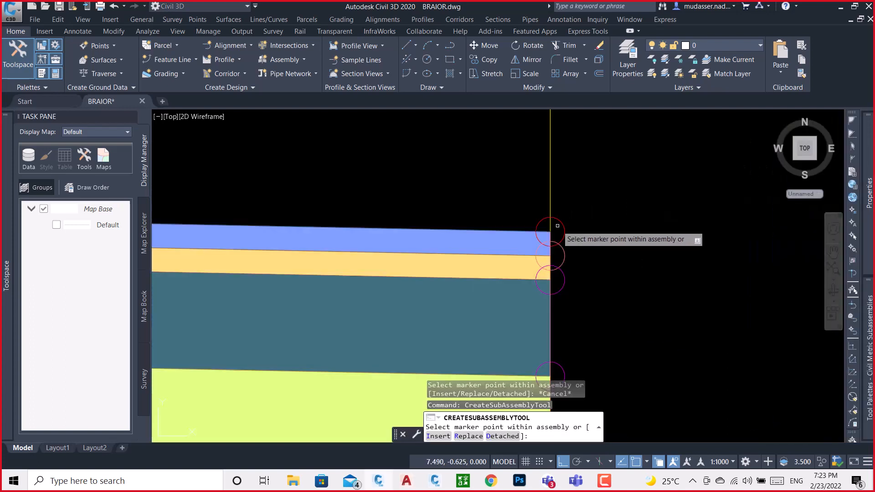
{"action": "left_click", "coordinate": [553, 223]}
{"action": "scroll", "coordinate": [548, 241], "scroll_direction": "down", "scroll_amount": 2}
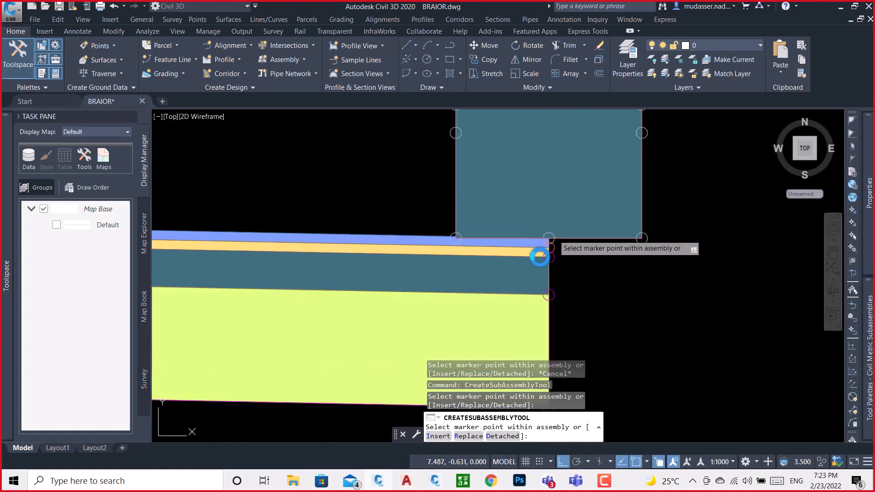
{"action": "scroll", "coordinate": [543, 253], "scroll_direction": "down", "scroll_amount": 3}
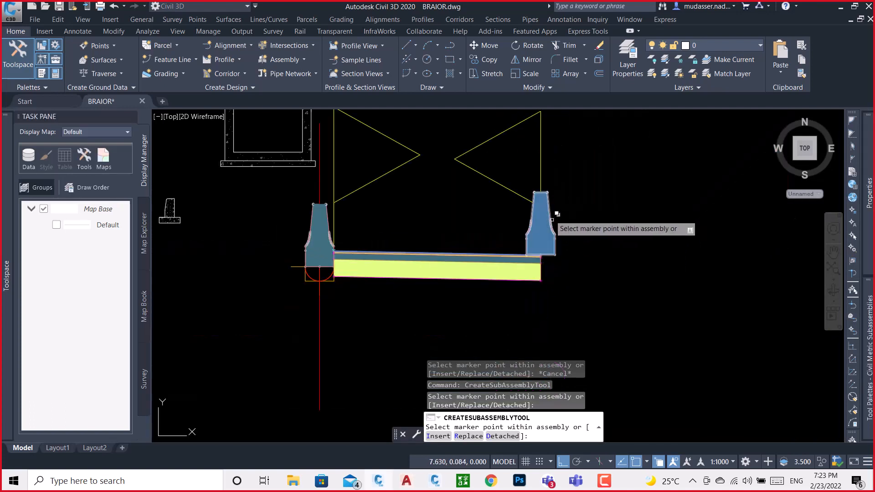
{"action": "key", "text": "Escape"}
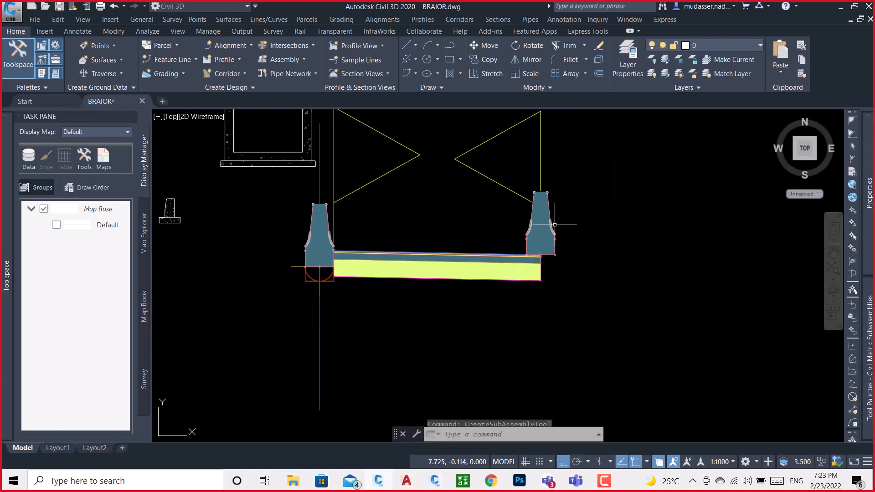
Set the Dehali parameter of the Multipale_Object at the lane's outer edge to Curb and deselect it
{"action": "left_click", "coordinate": [551, 215]}
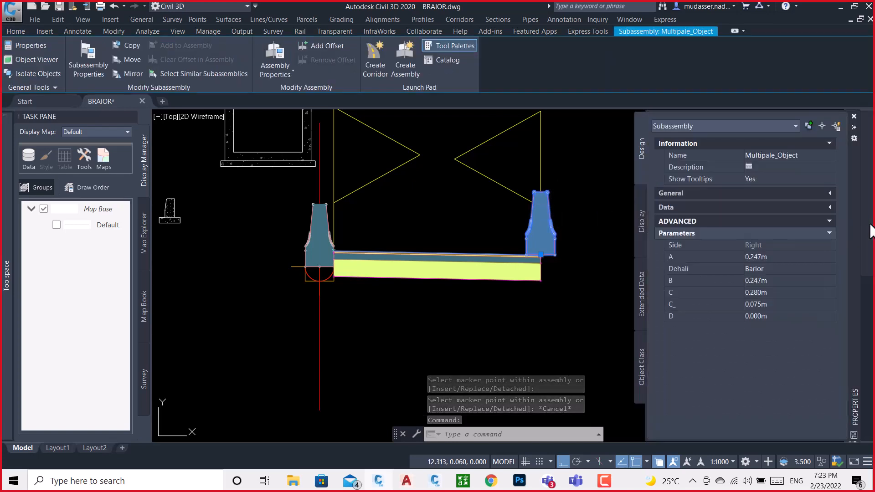
{"action": "mouse_move", "coordinate": [870, 230]}
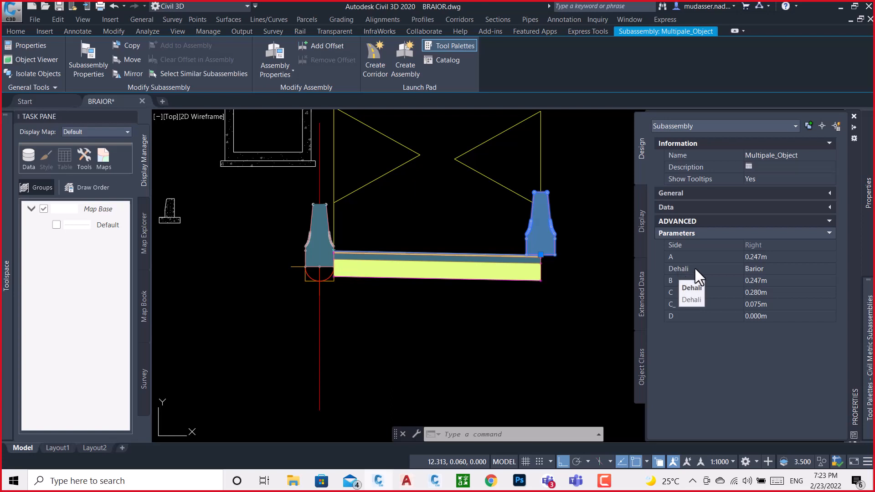
{"action": "left_click", "coordinate": [773, 267]}
{"action": "left_click", "coordinate": [773, 267]}
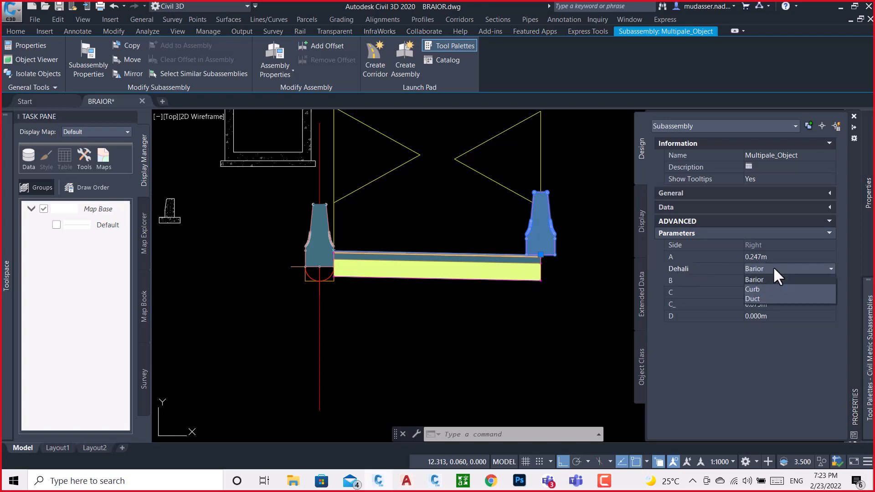
{"action": "left_click", "coordinate": [758, 289]}
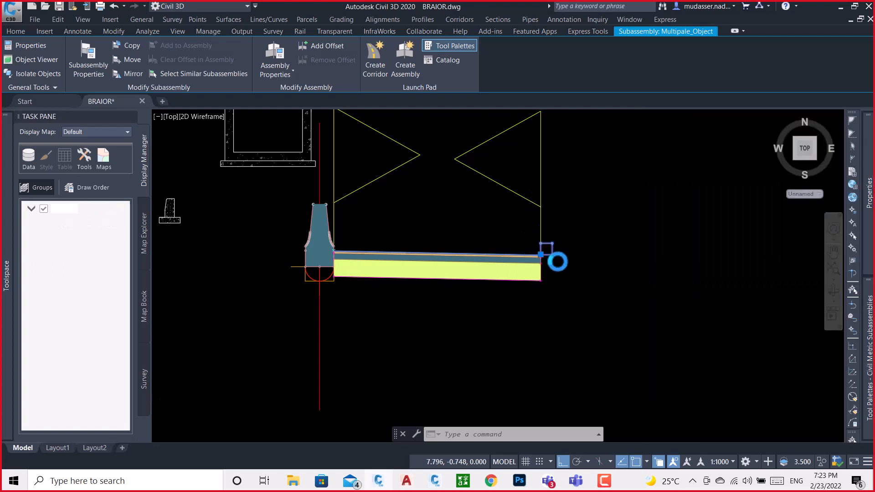
{"action": "scroll", "coordinate": [558, 261], "scroll_direction": "up", "scroll_amount": 4}
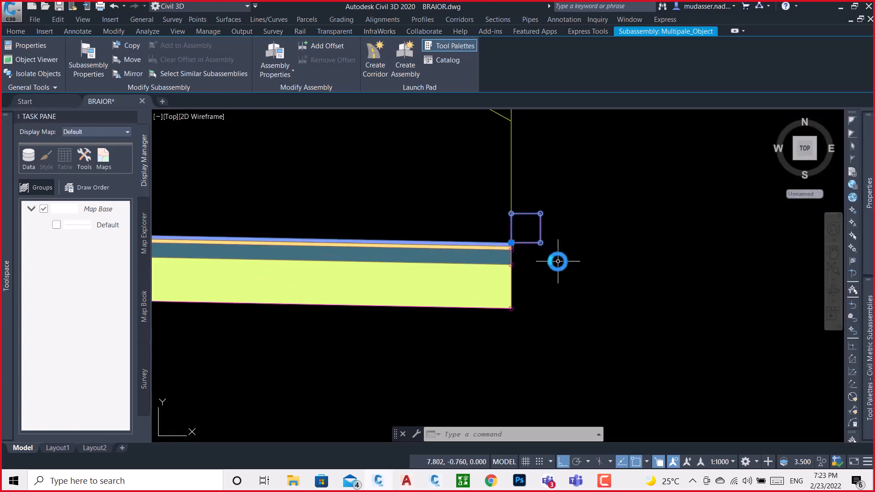
{"action": "middle_click_drag", "start_coordinate": [581, 265], "coordinate": [566, 268]}
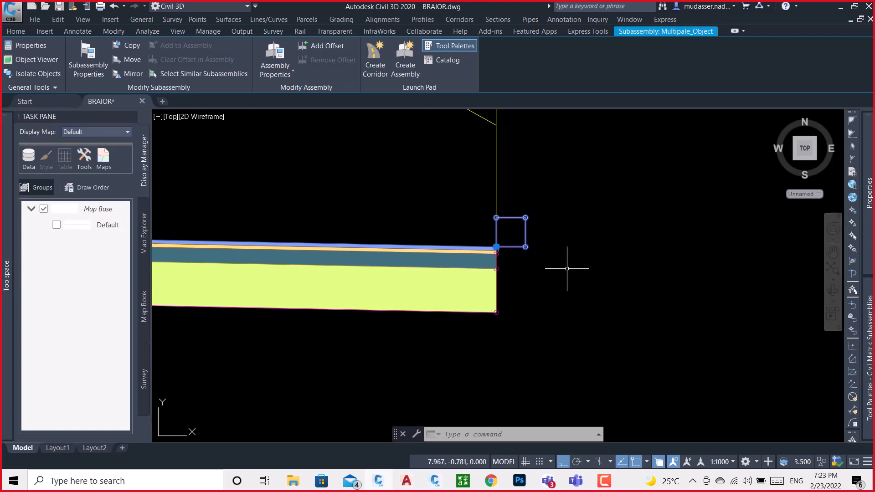
{"action": "key", "text": "Escape"}
{"action": "key", "text": "Escape"}
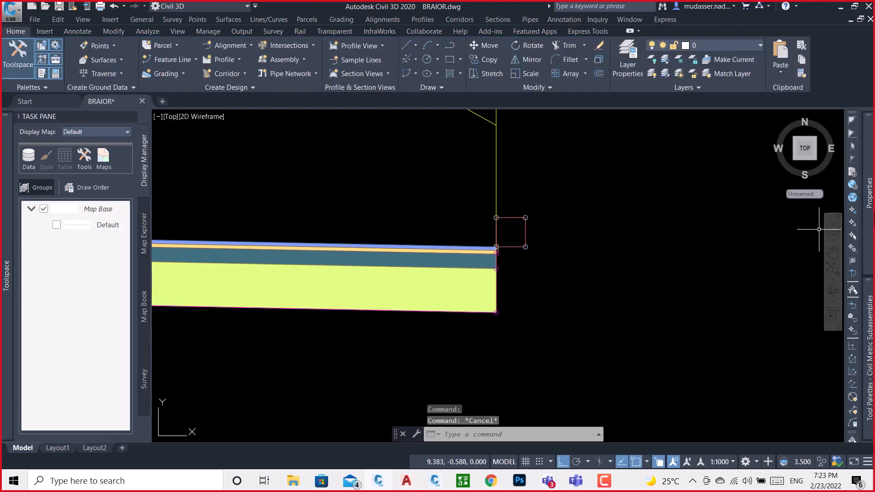
Attach another LaneSuperelevationAOR lane to the lower outer corner point of the curb and end the placement command
{"action": "mouse_move", "coordinate": [868, 191]}
{"action": "mouse_move", "coordinate": [869, 356]}
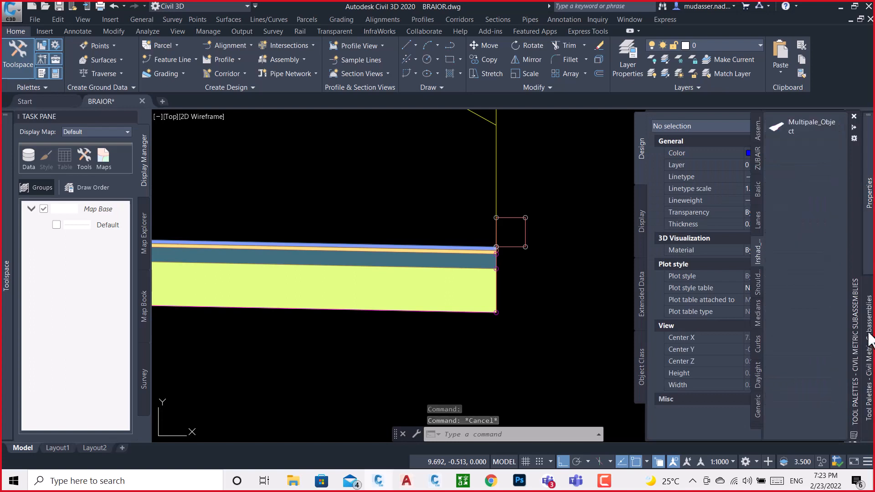
{"action": "left_click", "coordinate": [757, 218]}
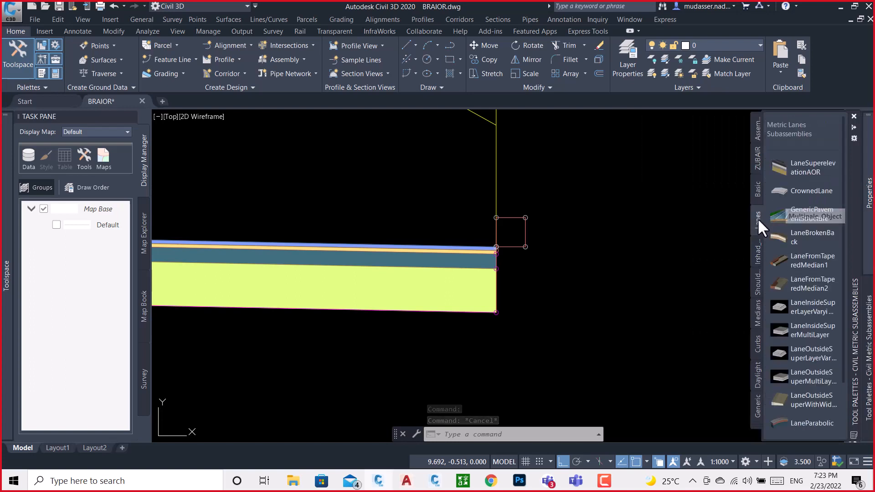
{"action": "left_click", "coordinate": [794, 169]}
{"action": "scroll", "coordinate": [526, 220], "scroll_direction": "up", "scroll_amount": 6}
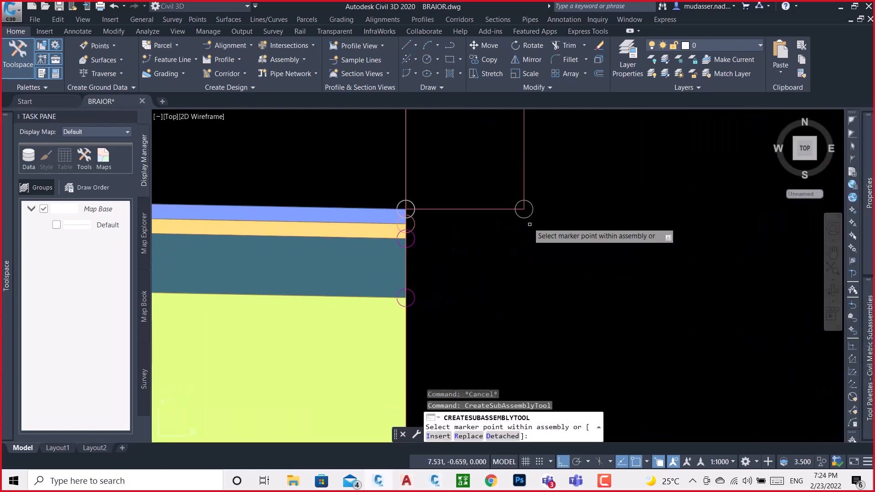
{"action": "scroll", "coordinate": [537, 210], "scroll_direction": "down", "scroll_amount": 5}
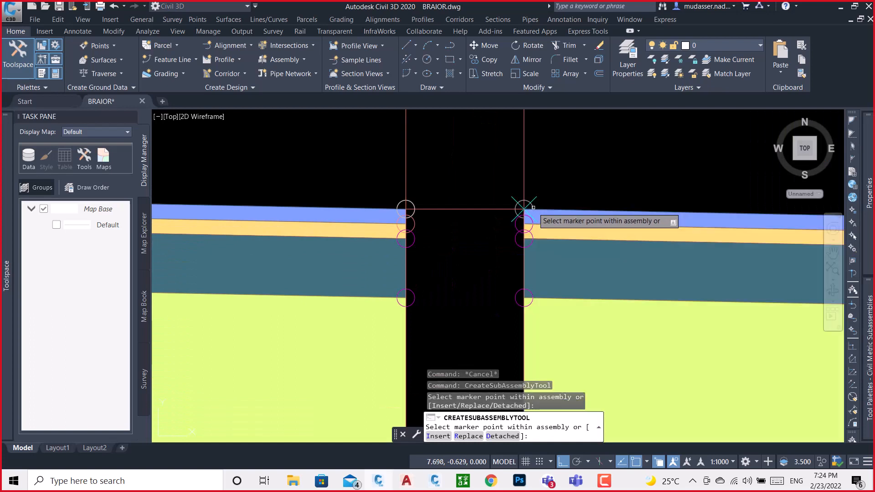
{"action": "key", "text": "Escape"}
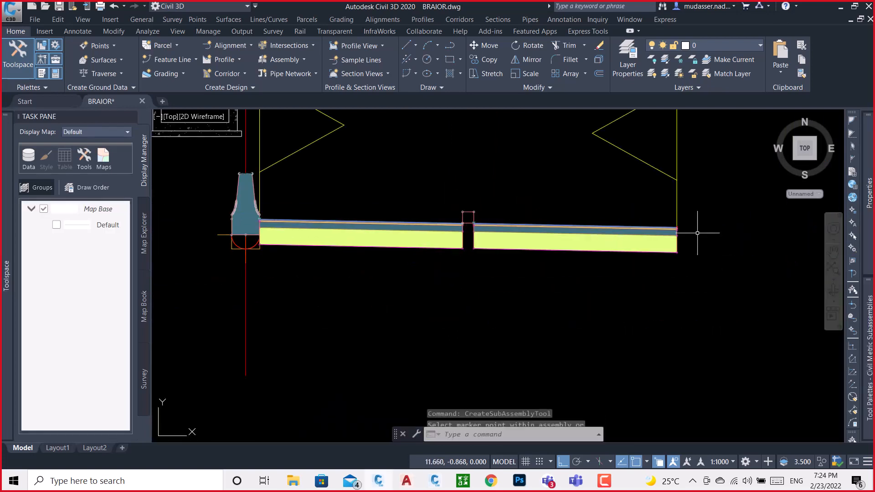
Attach a third Multipale_Object subassembly to the top outer edge point of the second lane and end the placement command
{"action": "scroll", "coordinate": [668, 232], "scroll_direction": "up", "scroll_amount": 5}
{"action": "scroll", "coordinate": [667, 232], "scroll_direction": "up", "scroll_amount": 4}
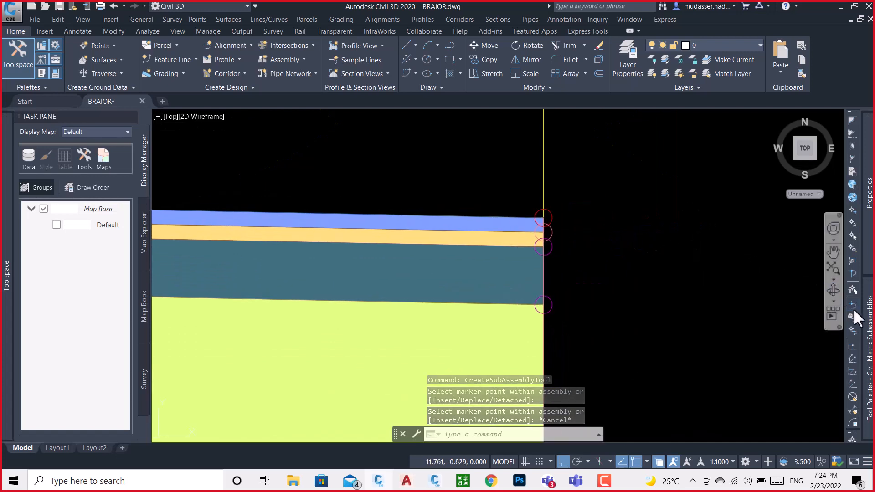
{"action": "mouse_move", "coordinate": [869, 319]}
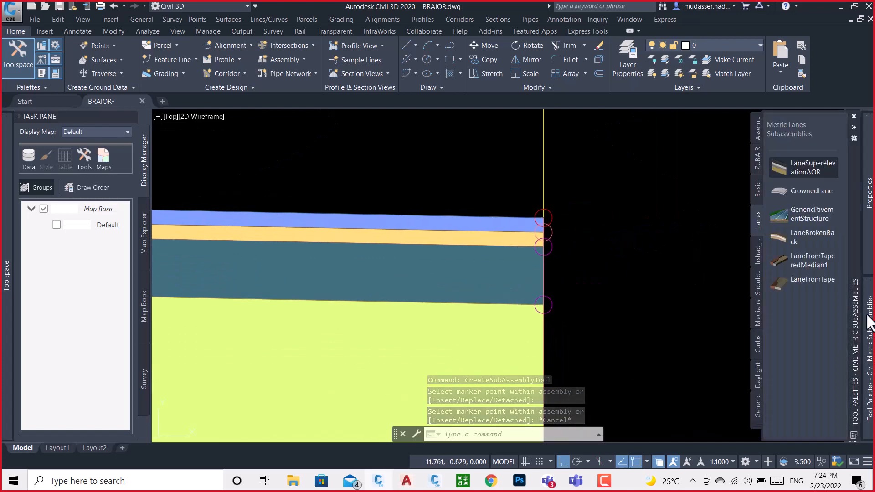
{"action": "left_click", "coordinate": [759, 254]}
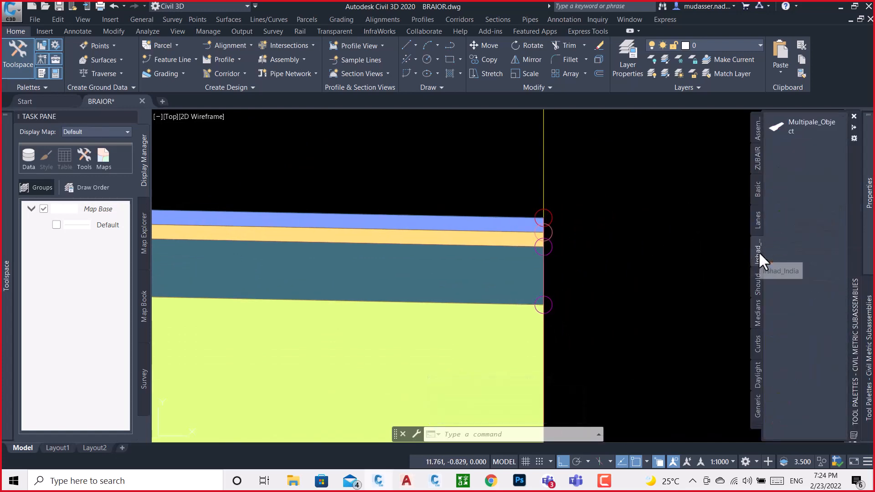
{"action": "left_click", "coordinate": [807, 128]}
{"action": "scroll", "coordinate": [542, 226], "scroll_direction": "up", "scroll_amount": 6}
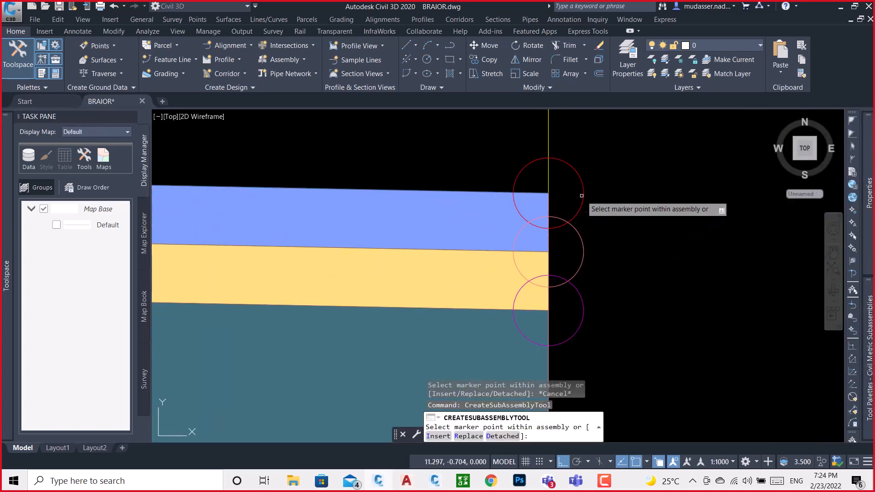
{"action": "scroll", "coordinate": [530, 217], "scroll_direction": "down", "scroll_amount": 5}
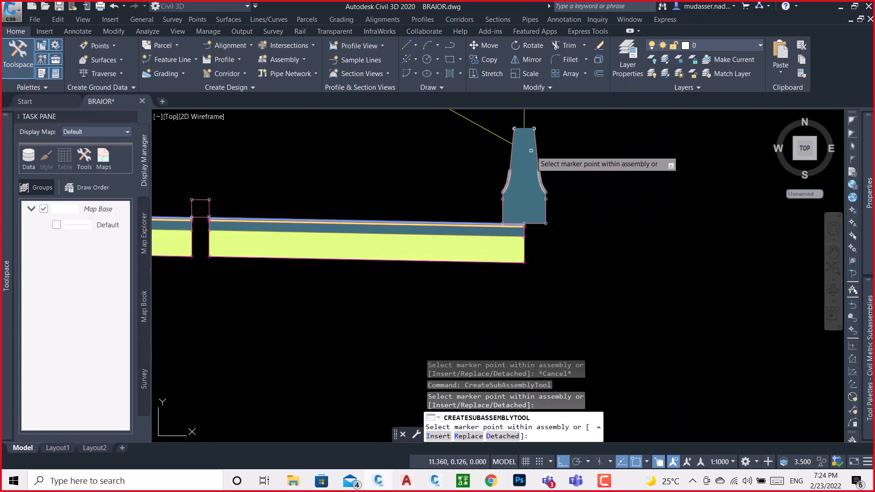
{"action": "key", "text": "Escape"}
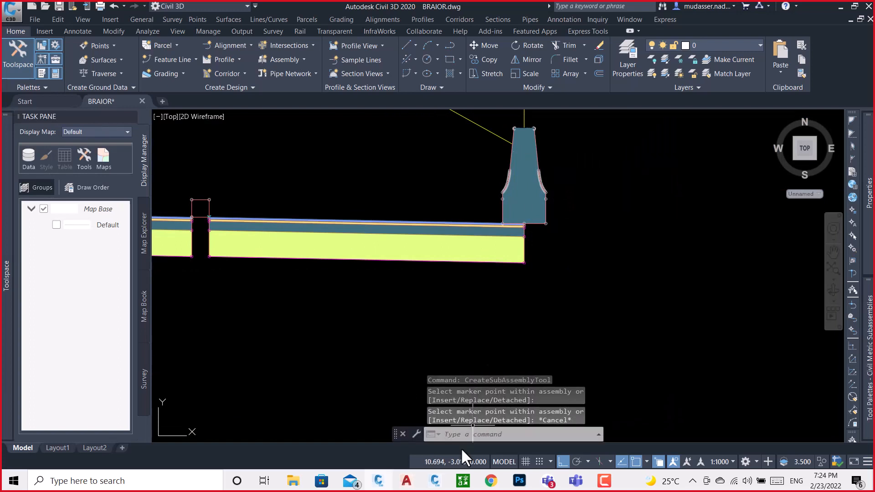
Switch to Subassembly Composer and open the packet file Multipale_Object.pkt
{"action": "left_click", "coordinate": [436, 482]}
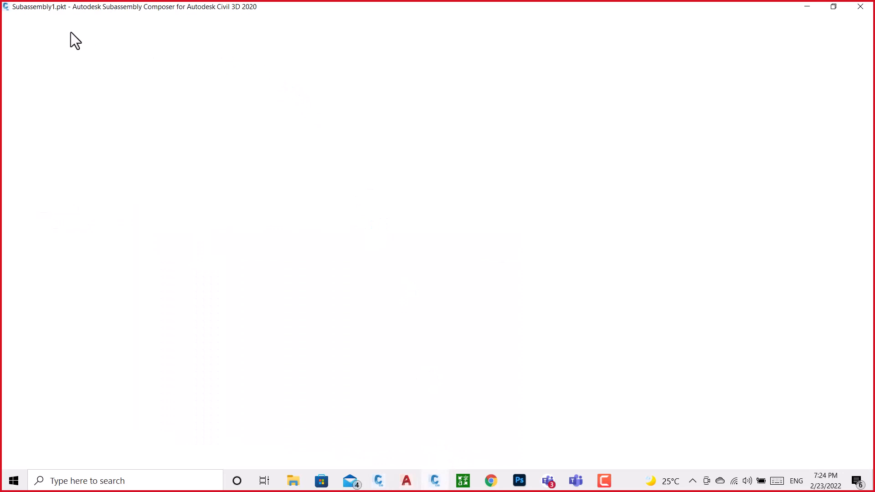
{"action": "left_click", "coordinate": [9, 18]}
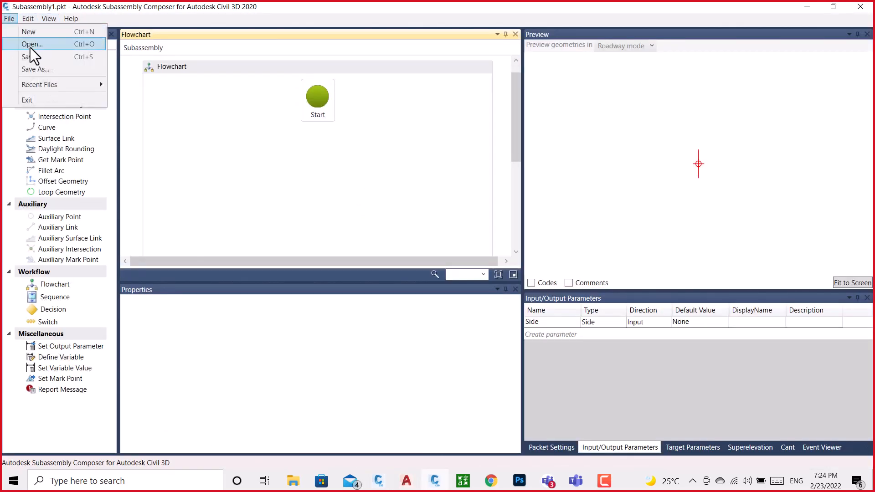
{"action": "left_click", "coordinate": [31, 47]}
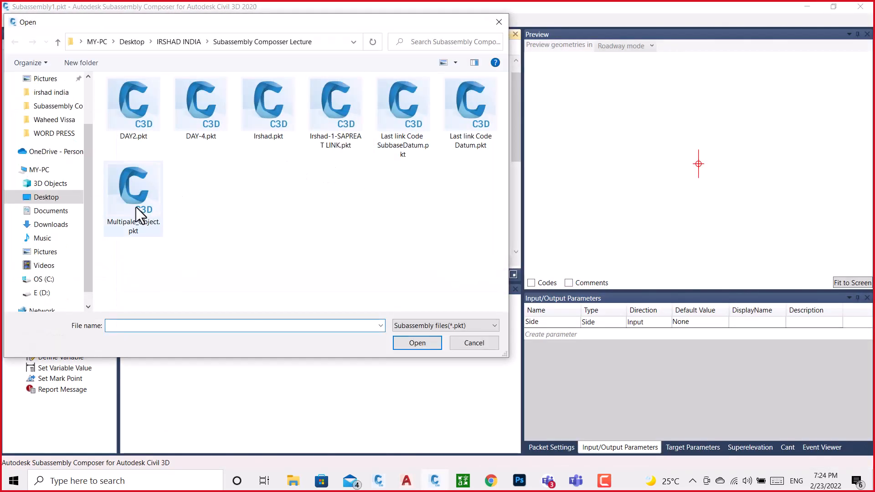
{"action": "left_click", "coordinate": [135, 204]}
{"action": "left_click", "coordinate": [418, 343]}
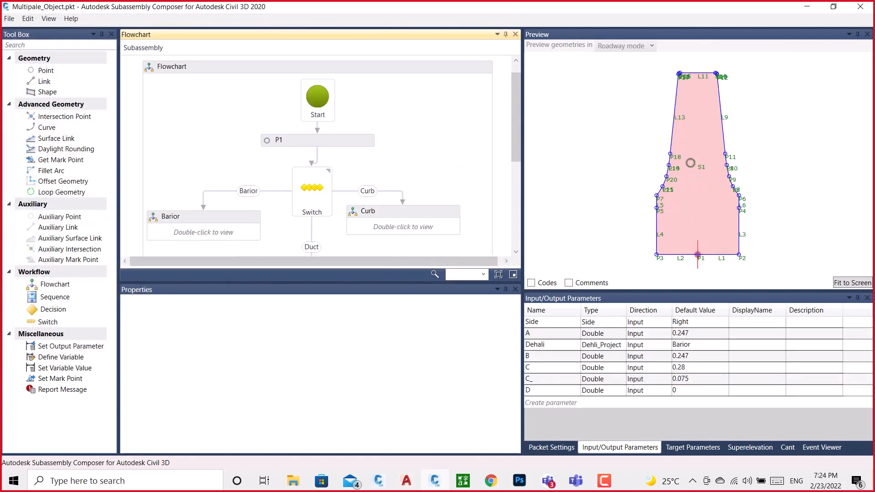
Set the default value of the Dehali parameter to Curb, save the packet file and close Subassembly Composer
{"action": "left_click", "coordinate": [709, 346]}
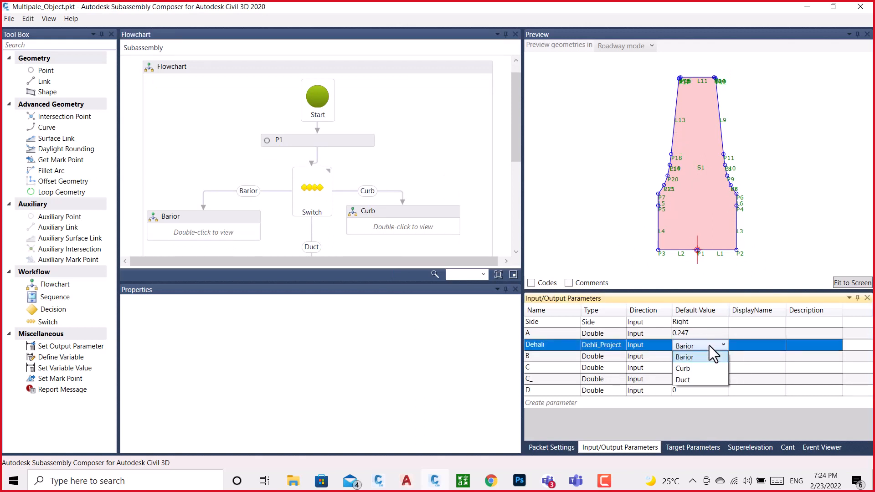
{"action": "left_click", "coordinate": [688, 368]}
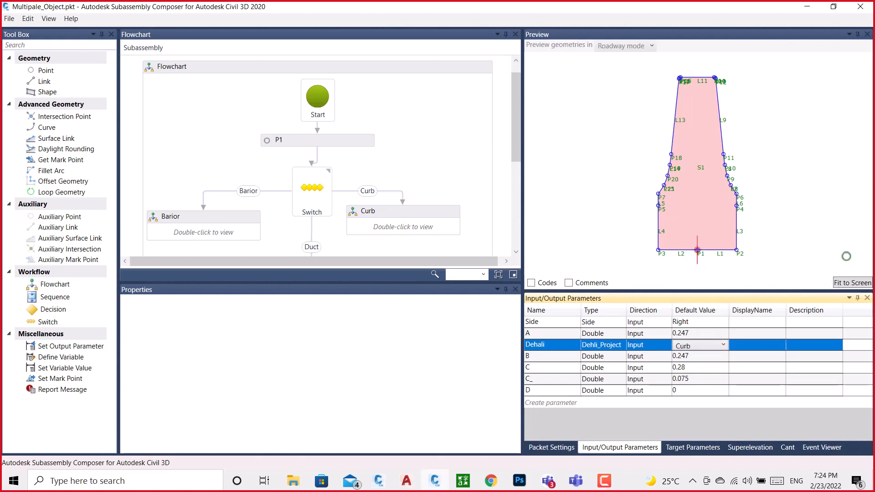
{"action": "left_click", "coordinate": [846, 256]}
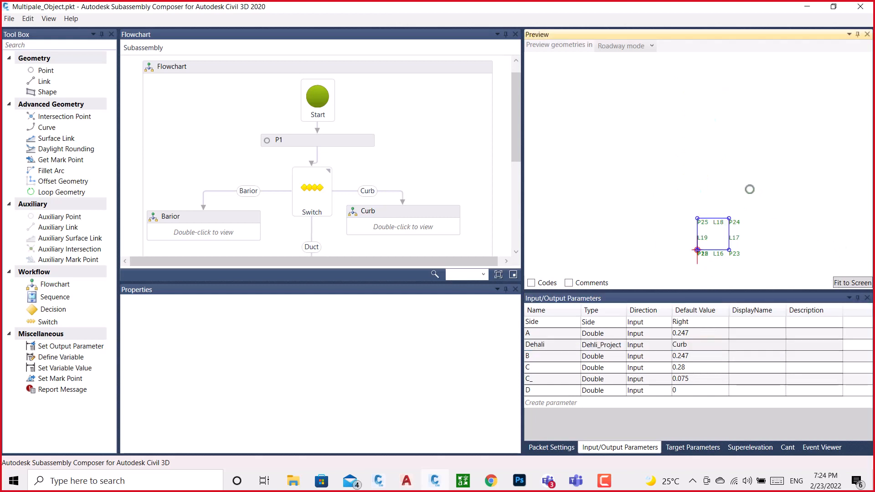
{"action": "left_click", "coordinate": [6, 17]}
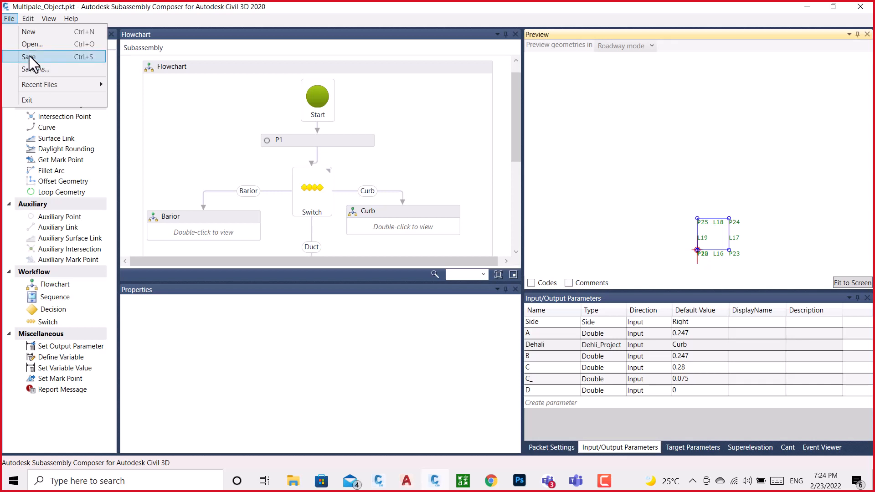
{"action": "left_click", "coordinate": [30, 57]}
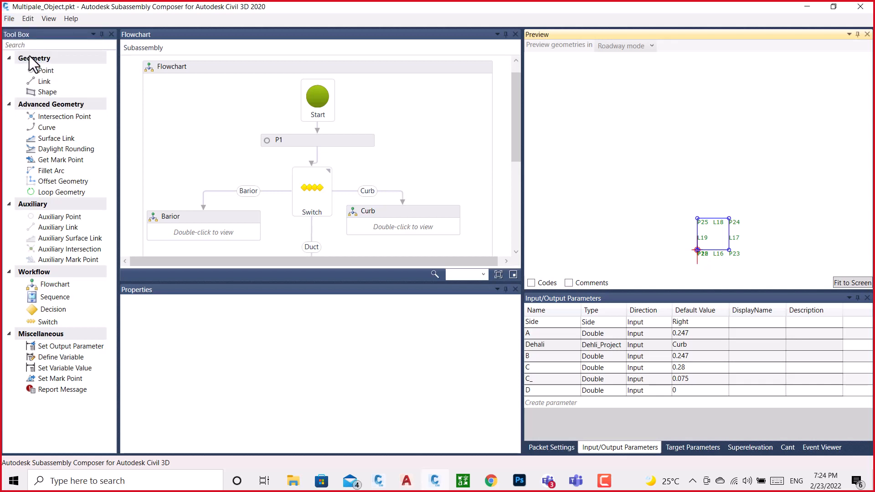
{"action": "left_click", "coordinate": [863, 6]}
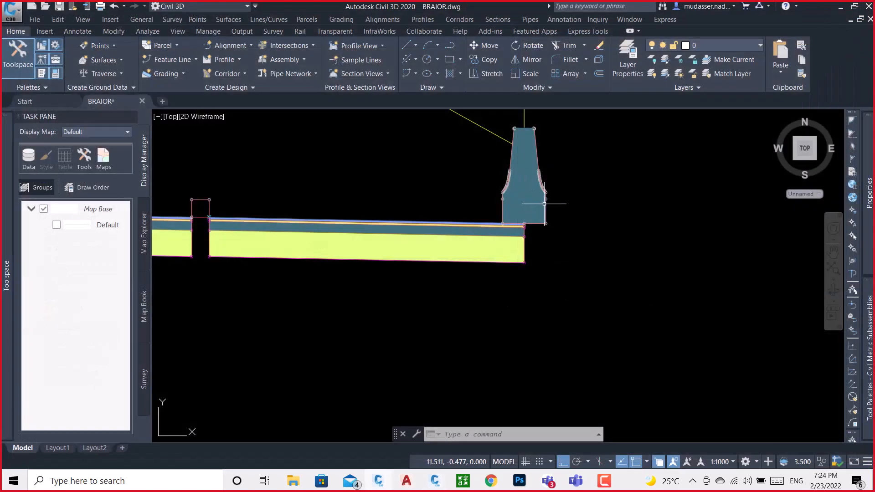
Delete the barrier subassembly at the second lane's outer edge and remove the Multipale_Object tool from the tool palette
{"action": "left_click", "coordinate": [546, 207]}
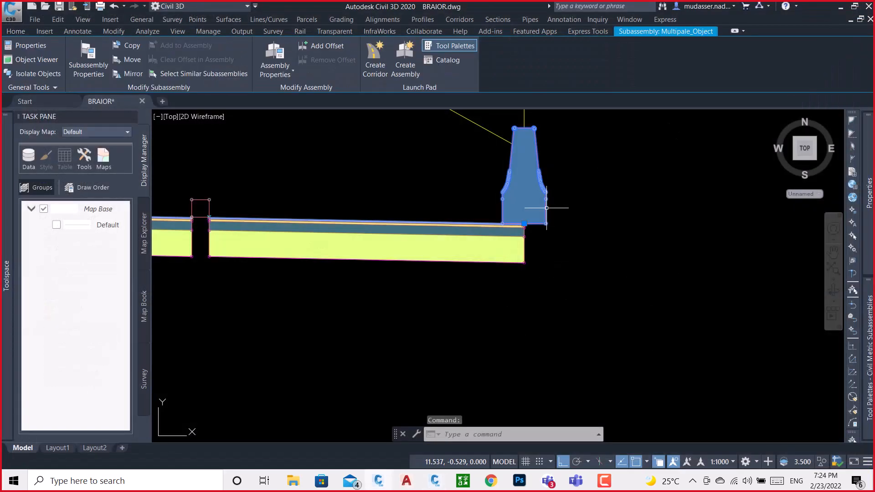
{"action": "key", "text": "Delete"}
{"action": "mouse_move", "coordinate": [871, 326]}
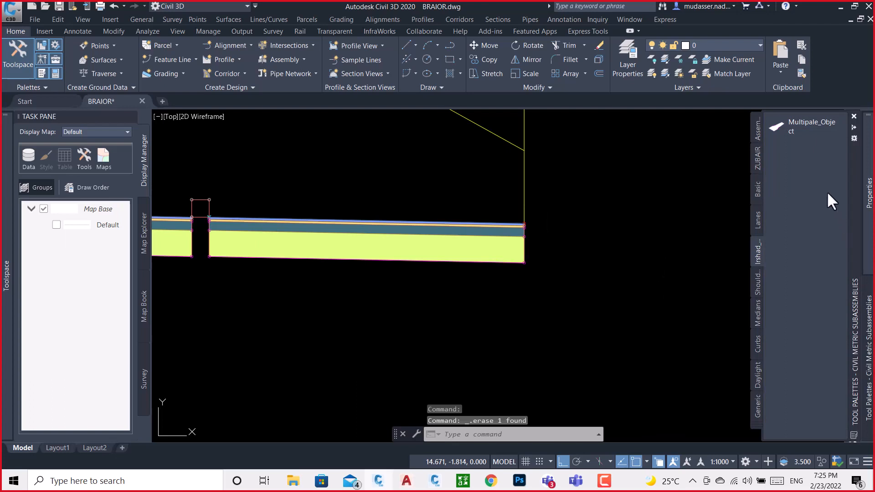
{"action": "right_click", "coordinate": [799, 127]}
{"action": "left_click", "coordinate": [749, 173]}
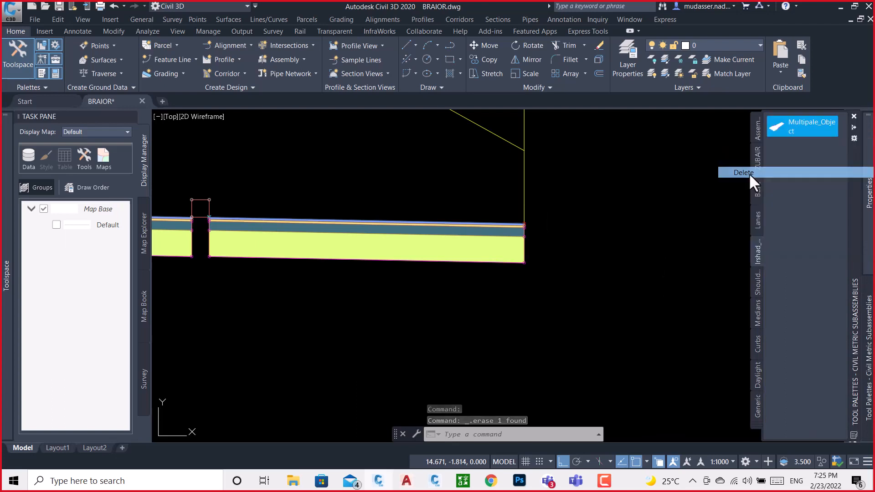
{"action": "left_click", "coordinate": [452, 265]}
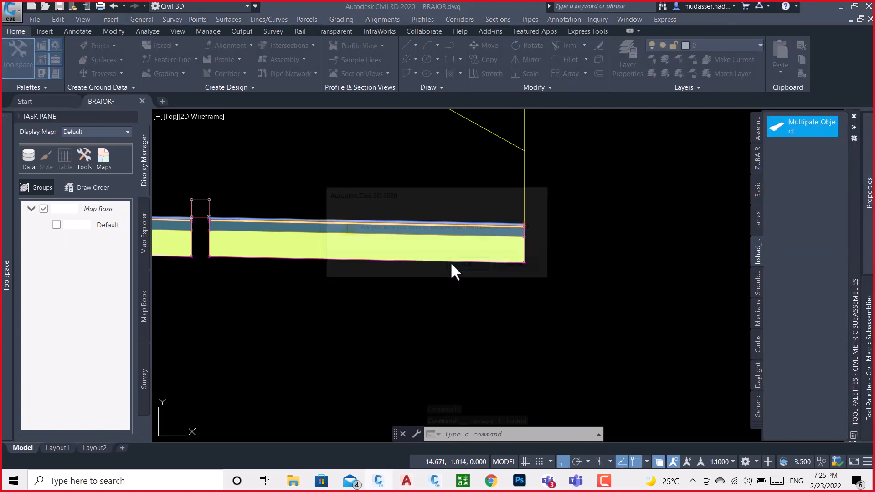
Try to import Multipale_Object.pkt into the Irshad_India tool palette
{"action": "right_click", "coordinate": [754, 245]}
{"action": "left_click", "coordinate": [803, 343]}
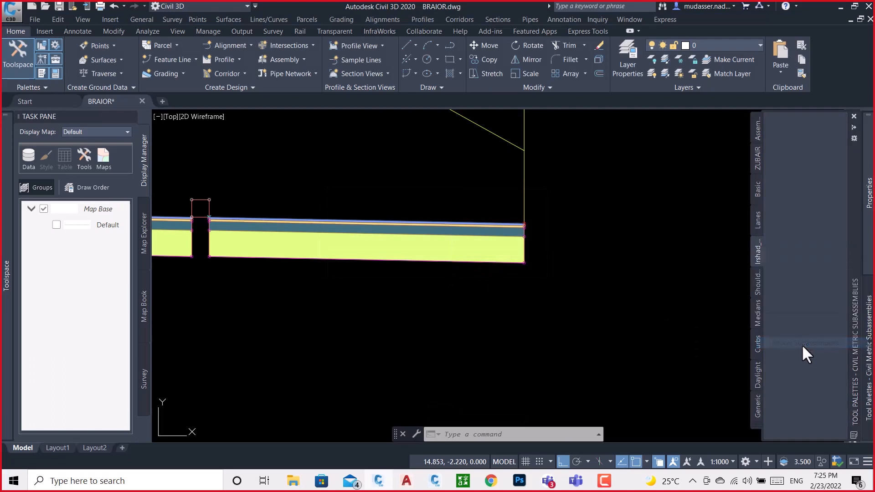
{"action": "left_click", "coordinate": [532, 206]}
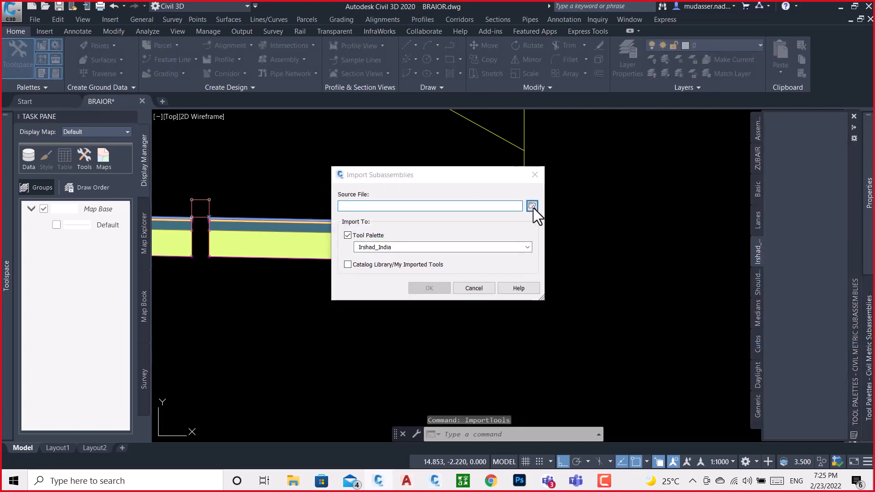
{"action": "left_click", "coordinate": [771, 196]}
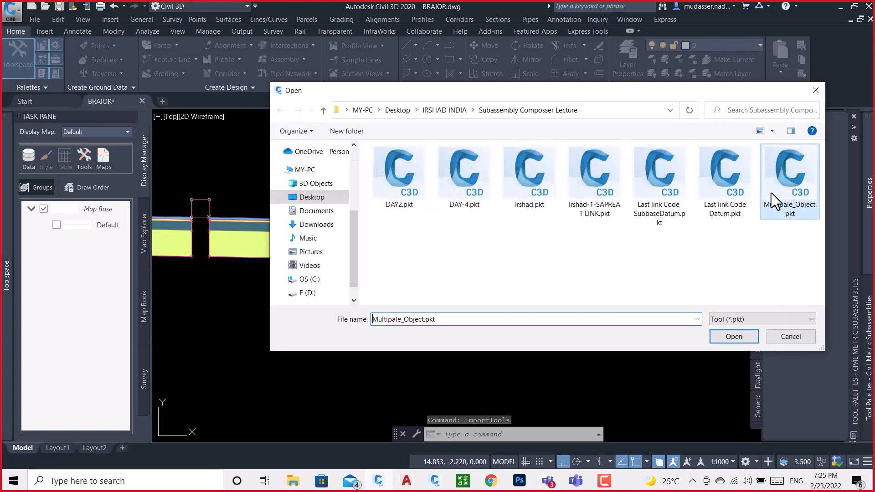
{"action": "left_click", "coordinate": [741, 336]}
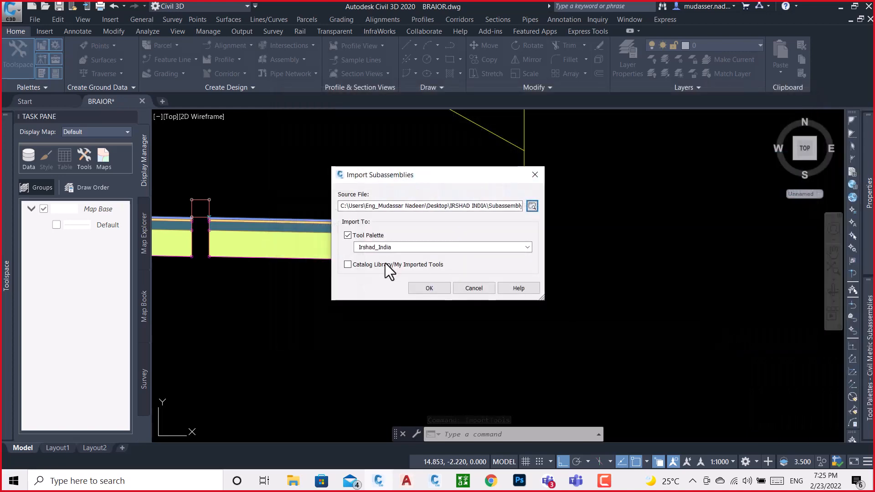
{"action": "left_click", "coordinate": [429, 288]}
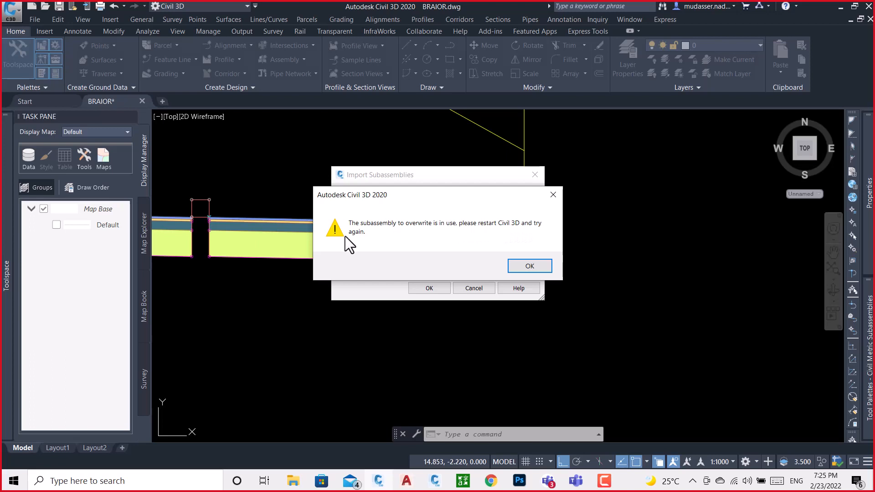
{"action": "left_click", "coordinate": [529, 267]}
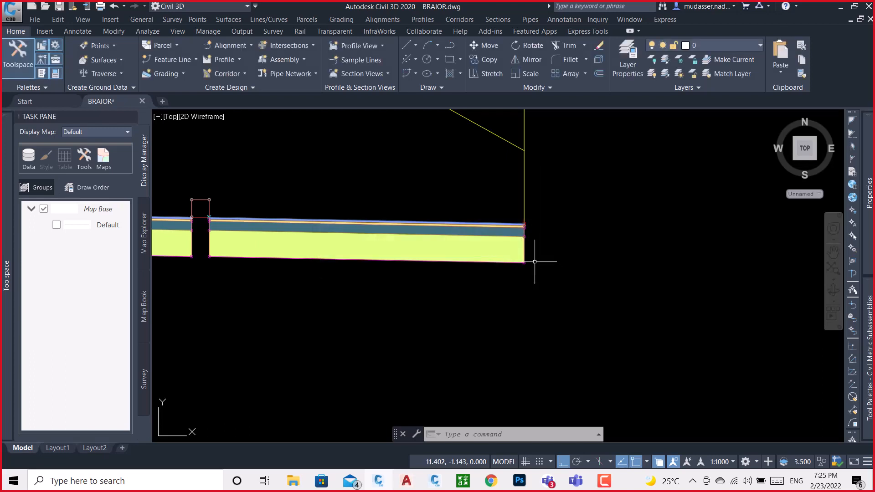
Save and close the BRAIOR drawing and exit Civil 3D
{"action": "scroll", "coordinate": [469, 237], "scroll_direction": "down", "scroll_amount": 5}
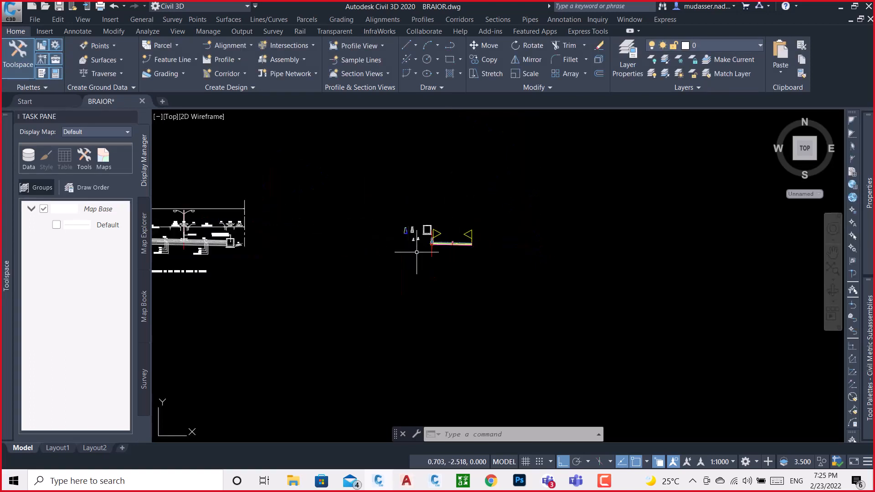
{"action": "key", "text": "ctrl+s"}
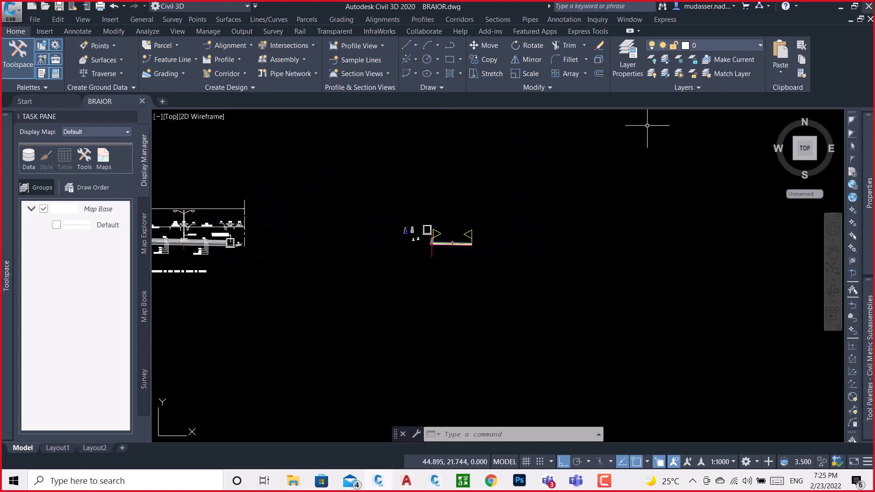
{"action": "left_click", "coordinate": [869, 18]}
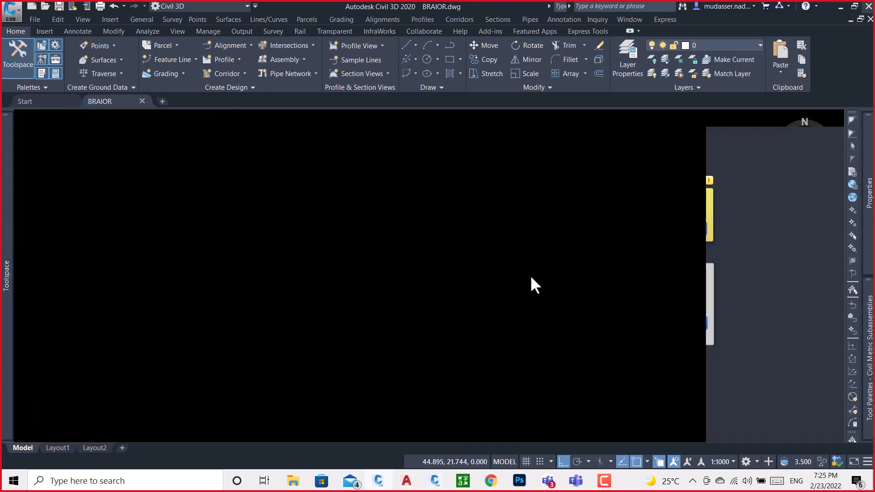
{"action": "key", "text": "alt+F4"}
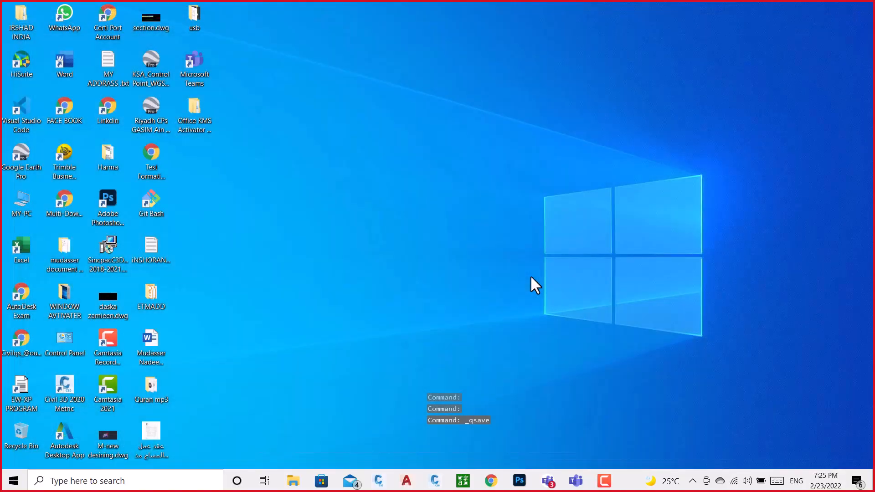
{"action": "right_click", "coordinate": [419, 99]}
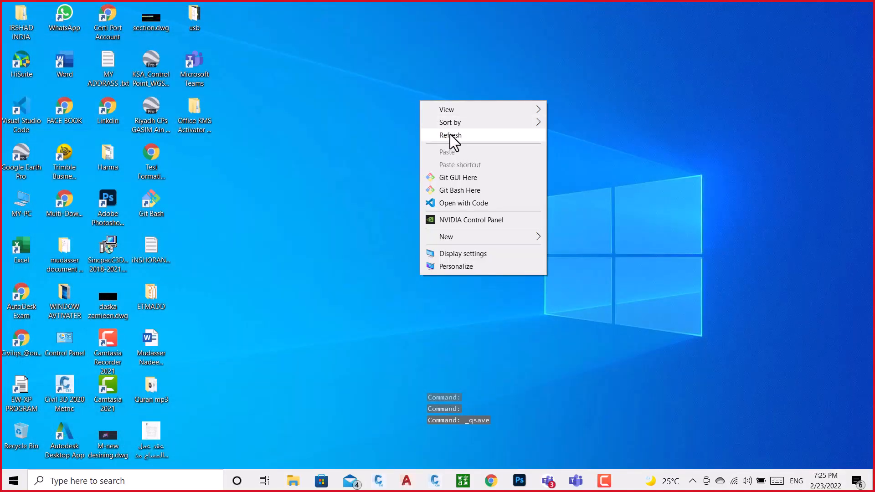
{"action": "right_click", "coordinate": [450, 134]}
{"action": "right_click", "coordinate": [480, 164]}
{"action": "left_click", "coordinate": [507, 204]}
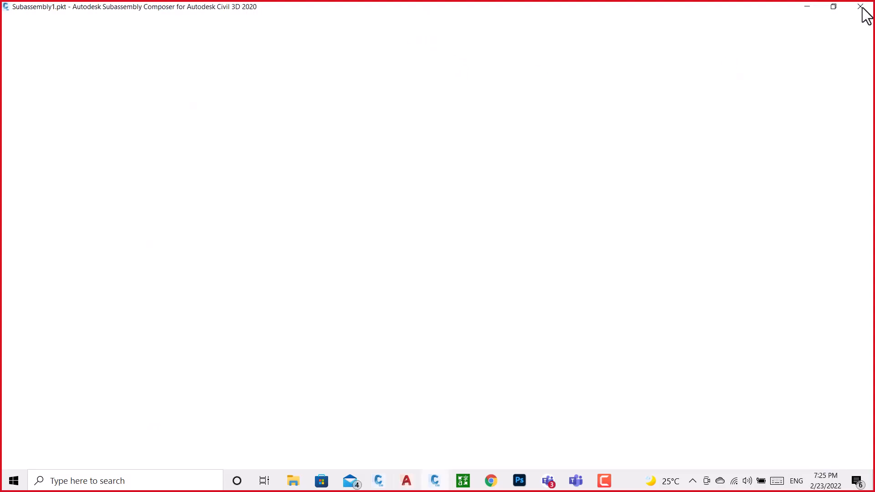
{"action": "left_click", "coordinate": [804, 7]}
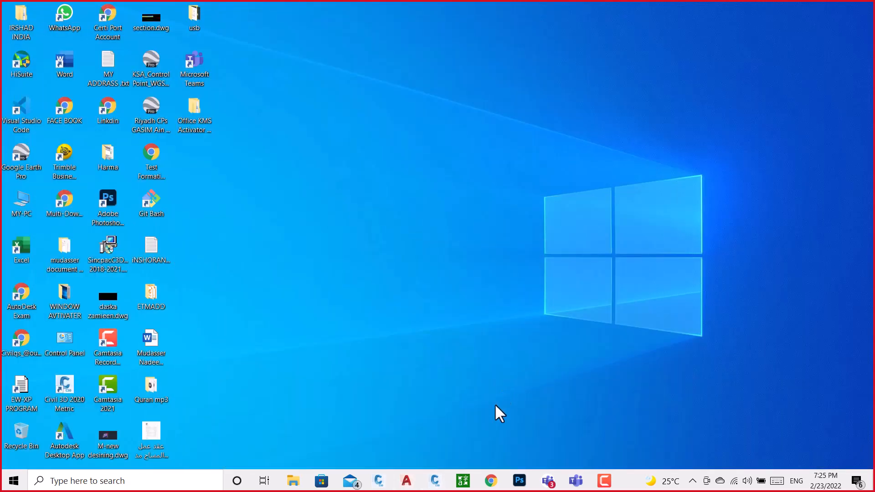
Restart Civil 3D and minimize the Subassembly Composer window to bring up the blank drawing
{"action": "left_click", "coordinate": [380, 481]}
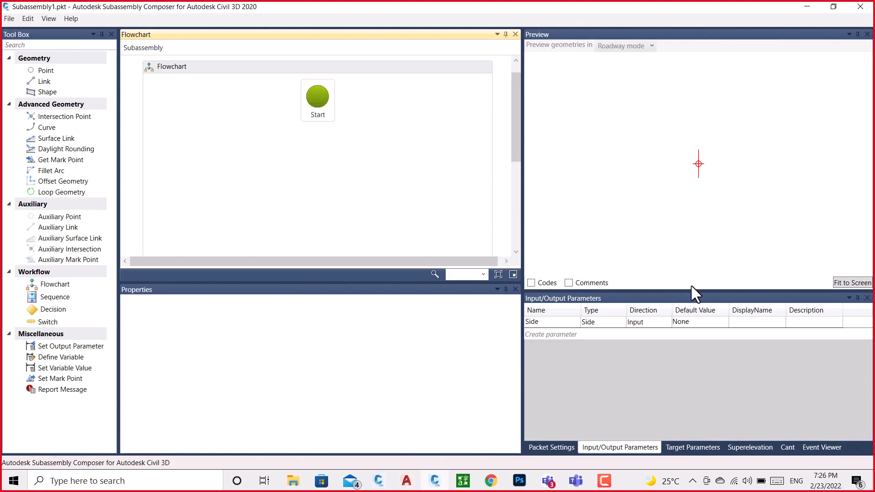
{"action": "left_click", "coordinate": [803, 5]}
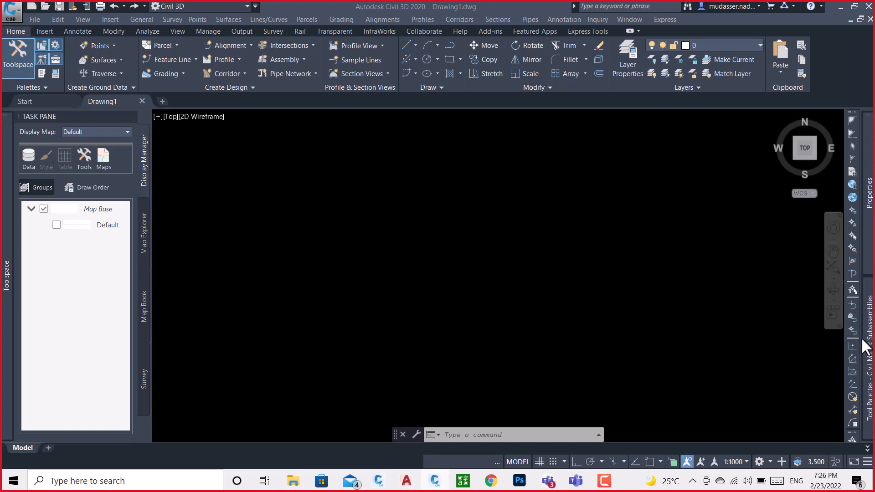
{"action": "left_click", "coordinate": [465, 182]}
{"action": "left_click", "coordinate": [426, 188]}
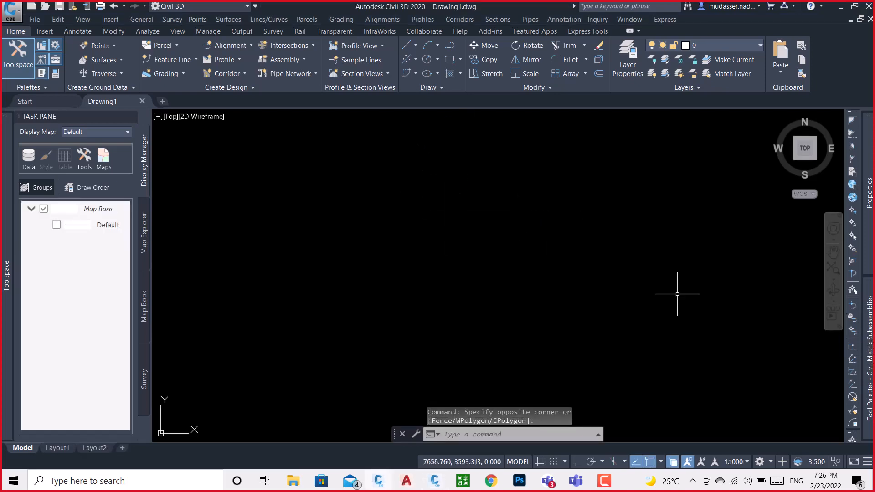
Check the Multipale_Object tool and its available commands in the Irshad_India tool palette
{"action": "mouse_move", "coordinate": [868, 383]}
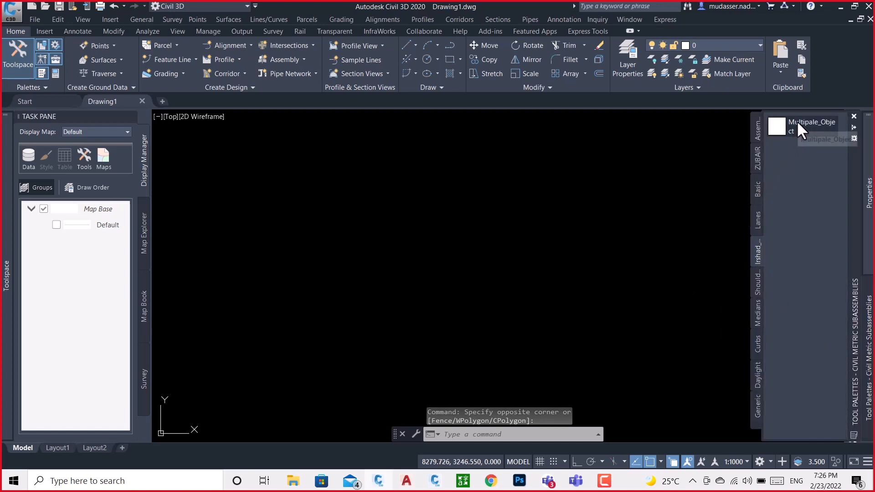
{"action": "right_click", "coordinate": [780, 127]}
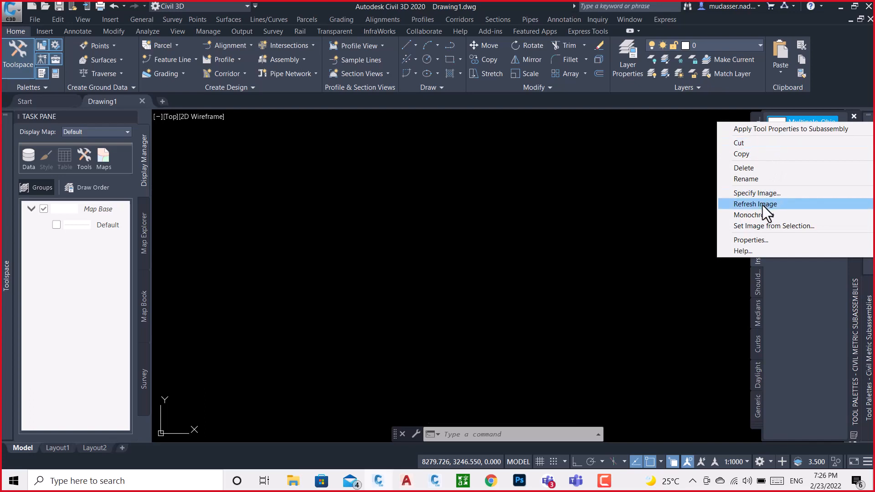
{"action": "left_click", "coordinate": [726, 219]}
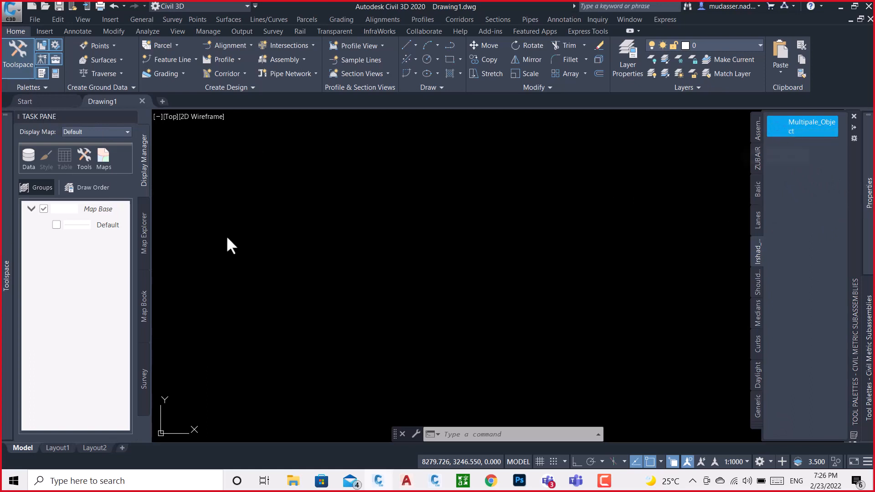
{"action": "left_click", "coordinate": [333, 143]}
{"action": "left_click", "coordinate": [273, 161]}
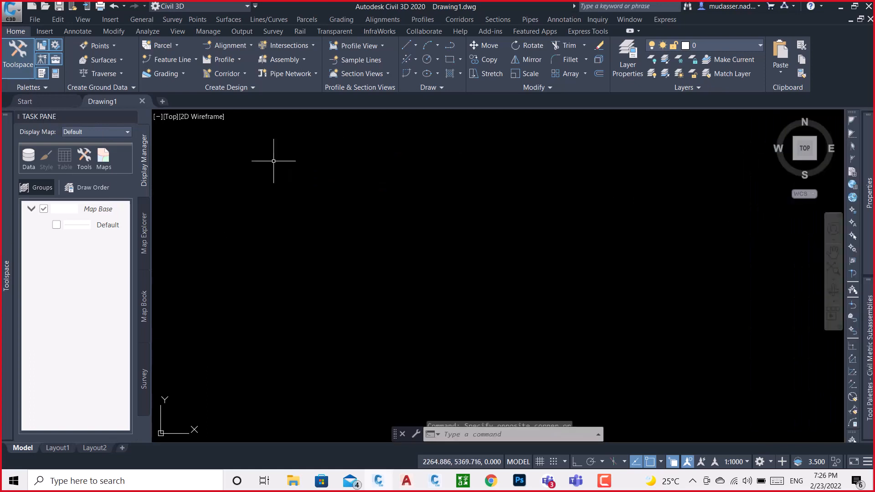
Open the recent BRAIOR drawing and close the map Task Pane
{"action": "left_click", "coordinate": [48, 102]}
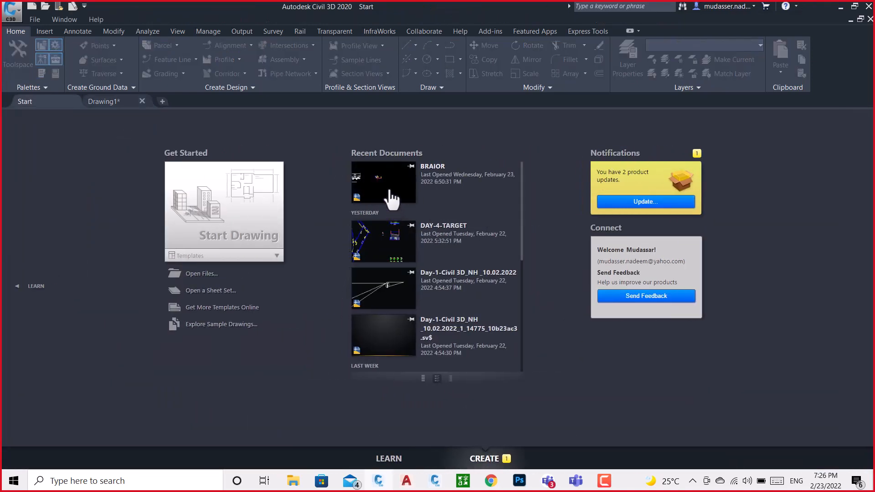
{"action": "left_click", "coordinate": [391, 197]}
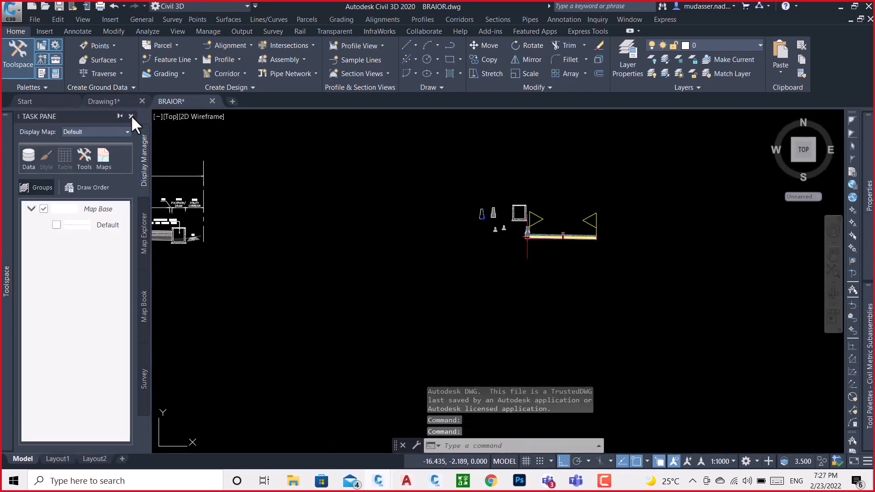
{"action": "left_click", "coordinate": [131, 116]}
Attach the Multipale_Object subassembly from the Irshad_India tool palette to the top marker at the outer lane's free edge
{"action": "mouse_move", "coordinate": [871, 319]}
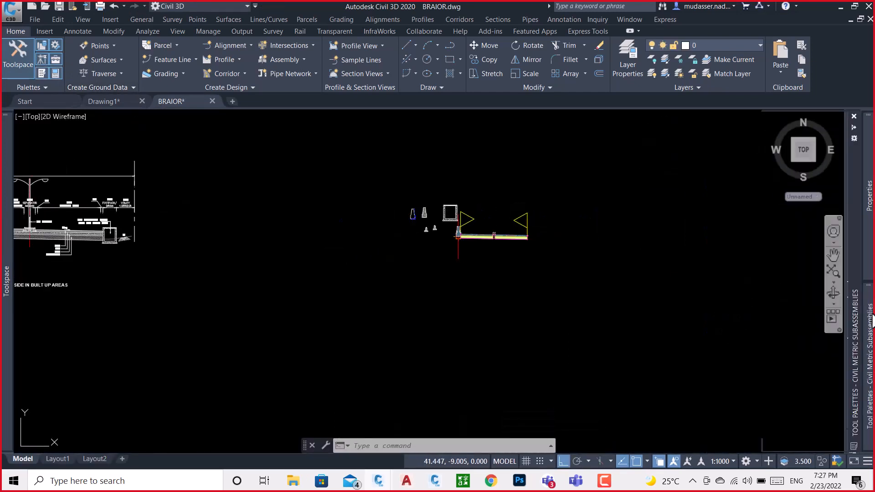
{"action": "left_click", "coordinate": [789, 130]}
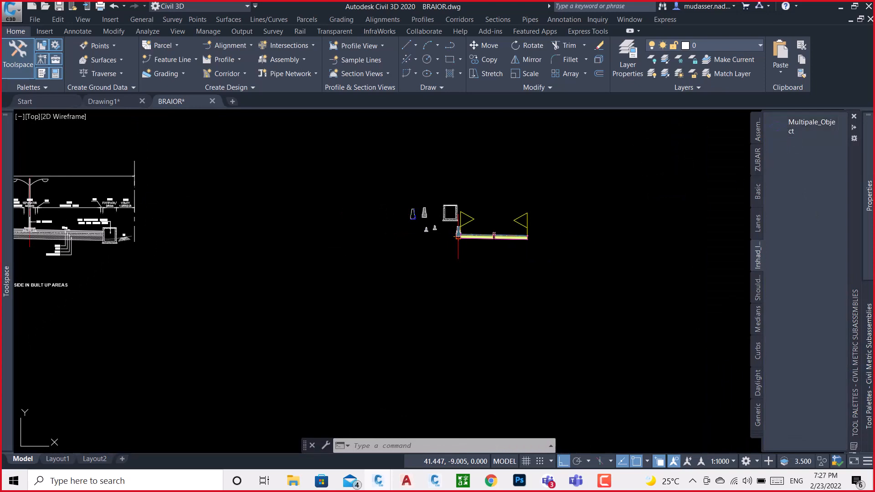
{"action": "scroll", "coordinate": [383, 233], "scroll_direction": "up", "scroll_amount": 5}
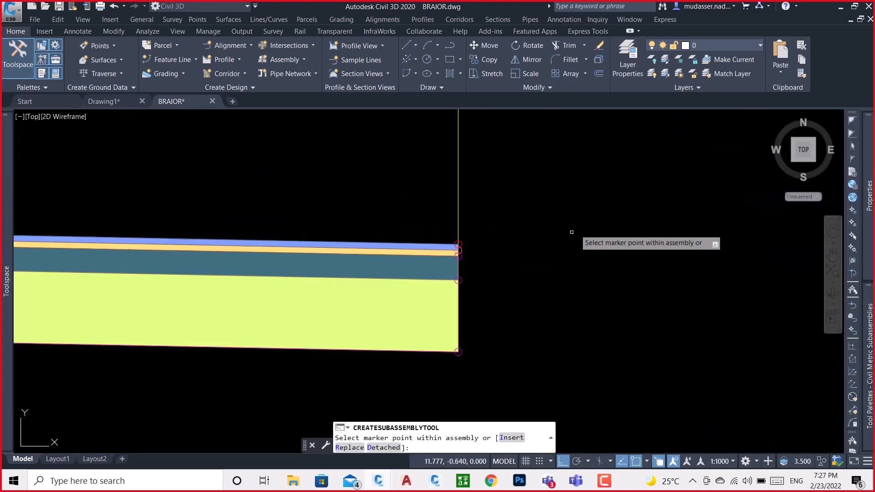
{"action": "scroll", "coordinate": [472, 246], "scroll_direction": "up", "scroll_amount": 1}
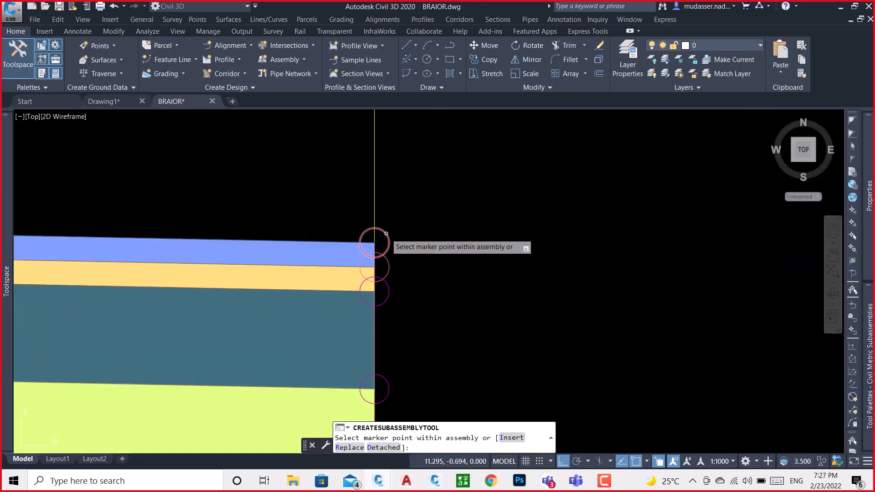
{"action": "scroll", "coordinate": [400, 232], "scroll_direction": "down", "scroll_amount": 8}
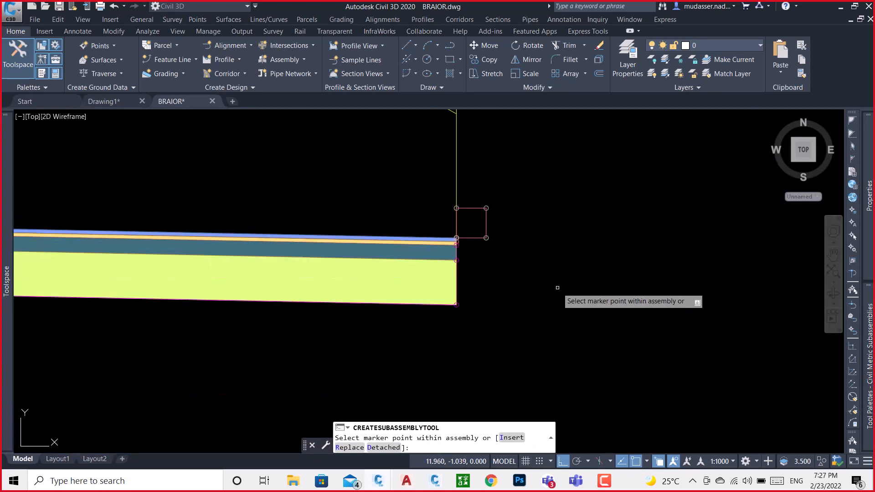
{"action": "key", "text": "Escape"}
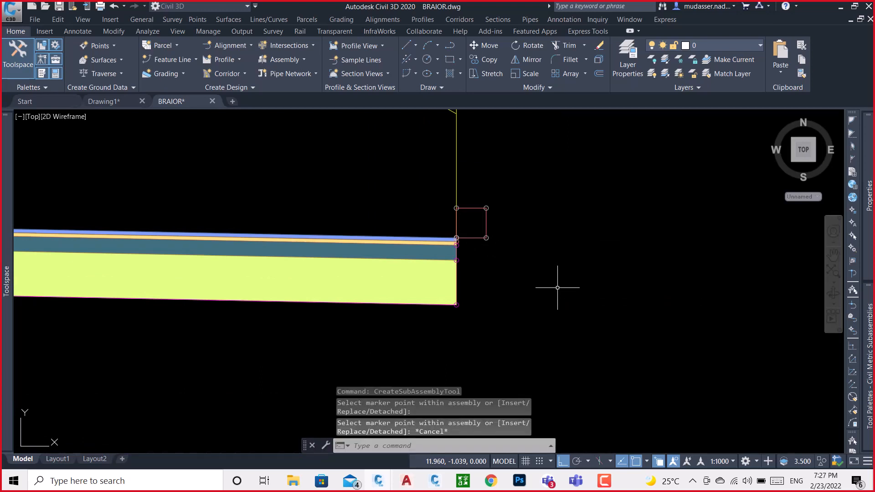
Set the Dehali parameter of the Multipale_Object subassembly at the outer lane edge to Duct and deselect it
{"action": "left_click", "coordinate": [469, 208]}
{"action": "mouse_move", "coordinate": [868, 196]}
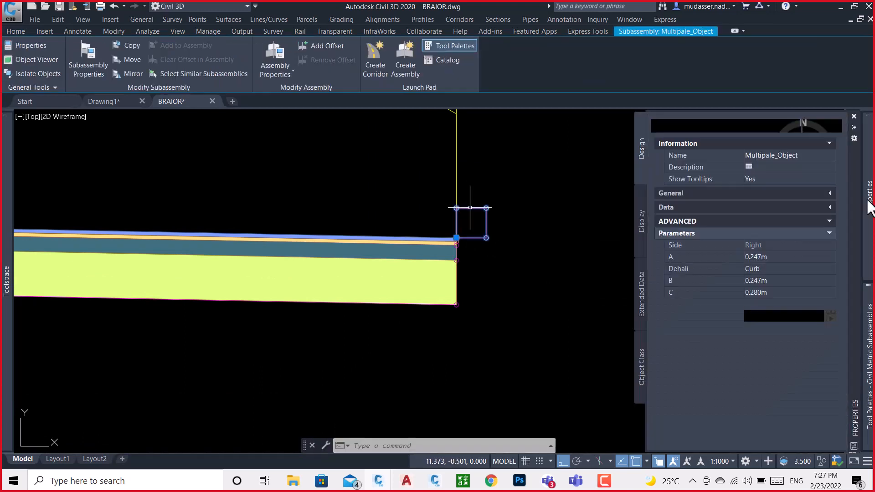
{"action": "left_click", "coordinate": [822, 269]}
{"action": "left_click", "coordinate": [822, 269]}
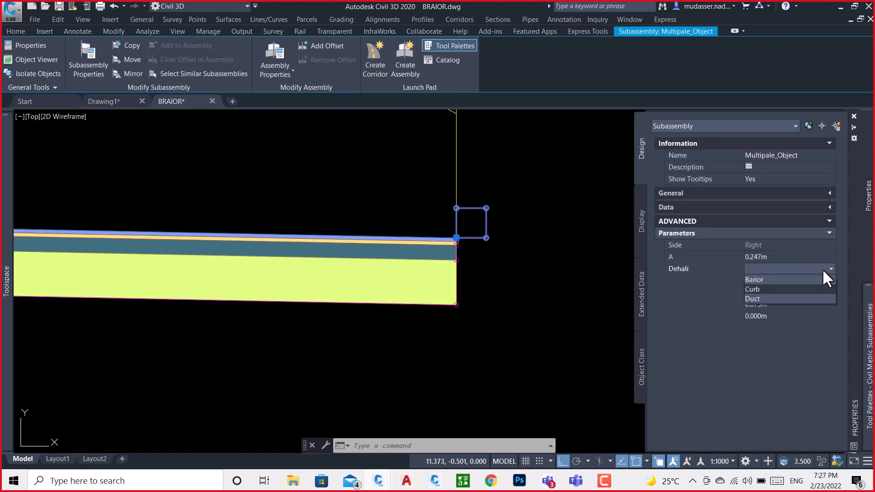
{"action": "left_click", "coordinate": [751, 299]}
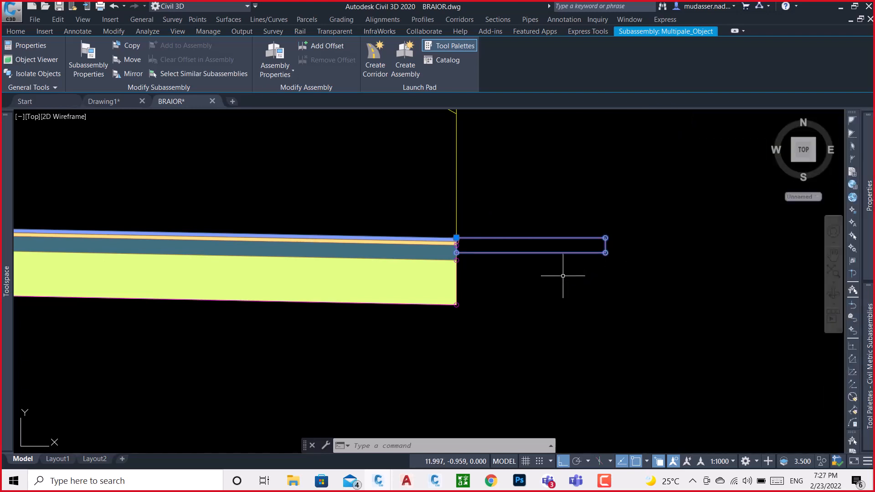
{"action": "key", "text": "Escape"}
{"action": "scroll", "coordinate": [611, 312], "scroll_direction": "down", "scroll_amount": 1}
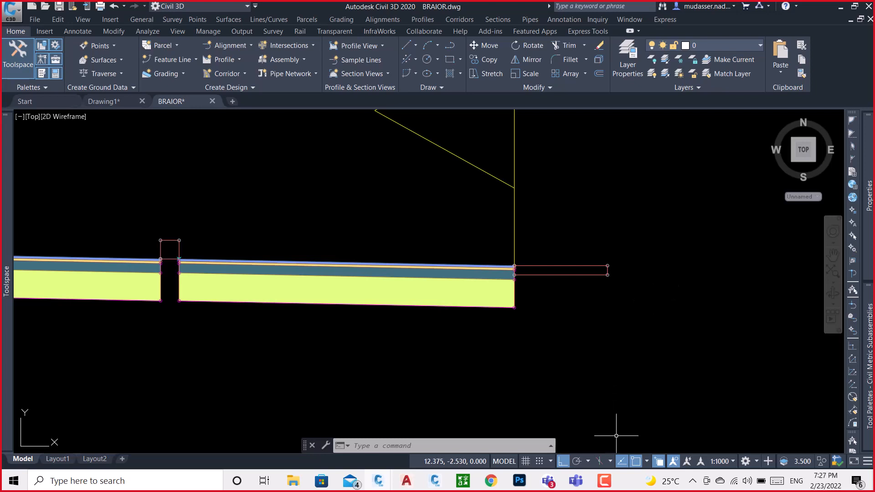
Switch to Subassembly Composer and open Multipale_Object.pkt from the Subassembly Composser Lecture folder
{"action": "left_click", "coordinate": [605, 481]}
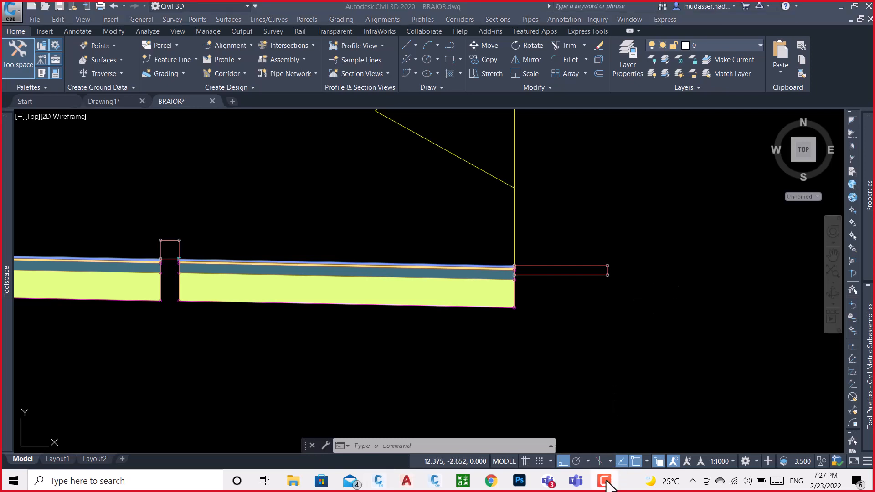
{"action": "left_click", "coordinate": [435, 481]}
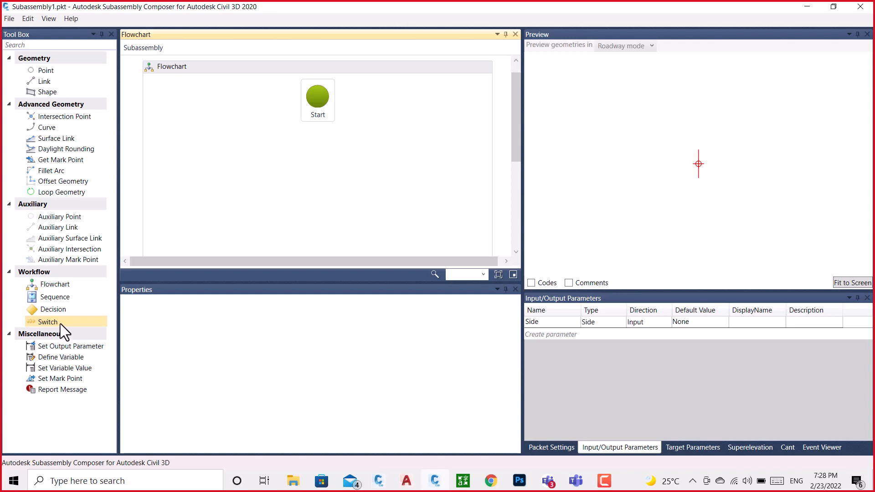
{"action": "left_click", "coordinate": [8, 19]}
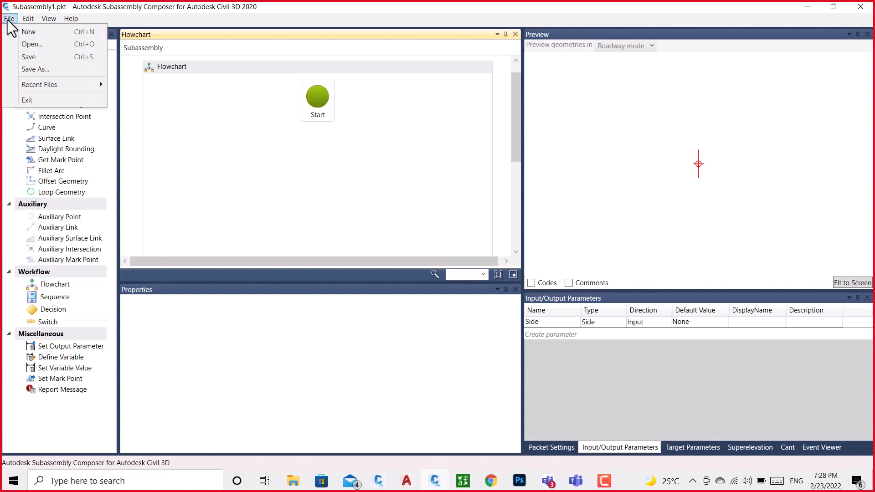
{"action": "left_click", "coordinate": [59, 44]}
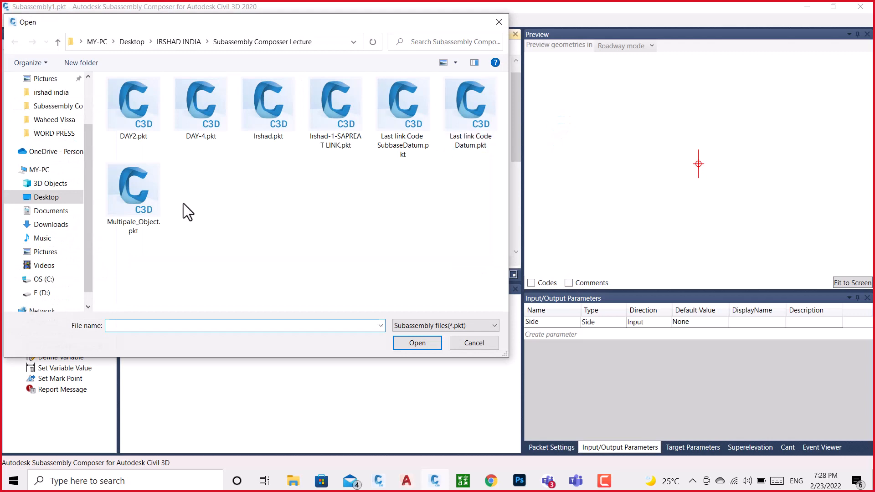
{"action": "left_click", "coordinate": [128, 206]}
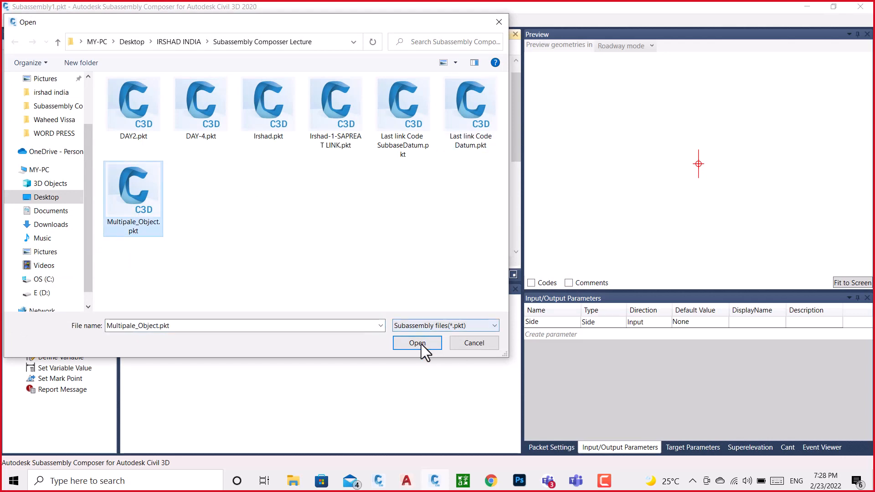
{"action": "left_click", "coordinate": [421, 344]}
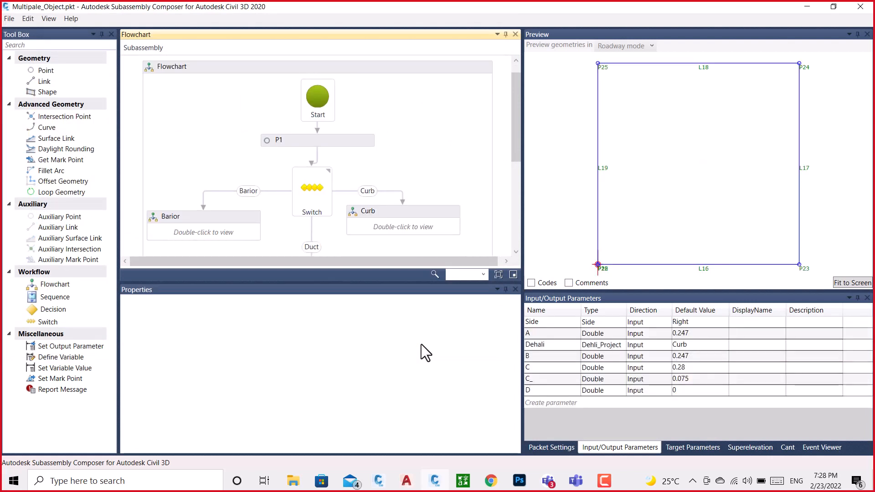
Set the default value of the Dehali input parameter to Barior
{"action": "left_click", "coordinate": [704, 348]}
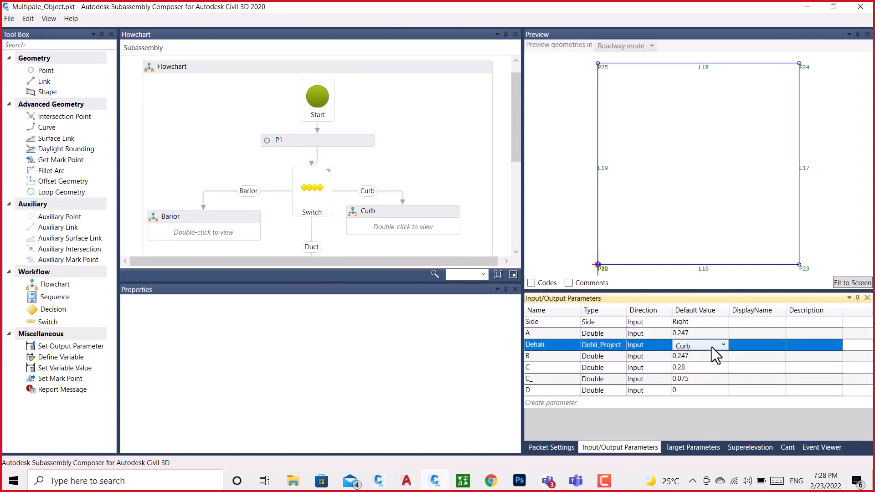
{"action": "left_click", "coordinate": [712, 347]}
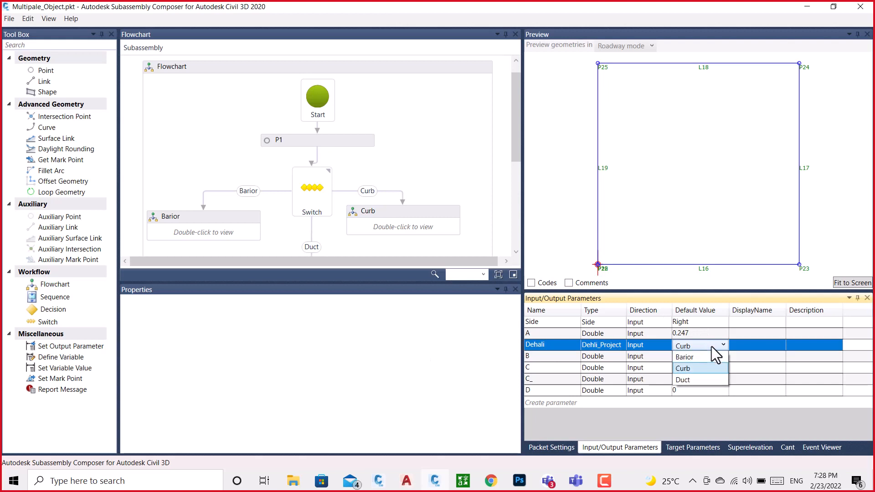
{"action": "left_click", "coordinate": [686, 358]}
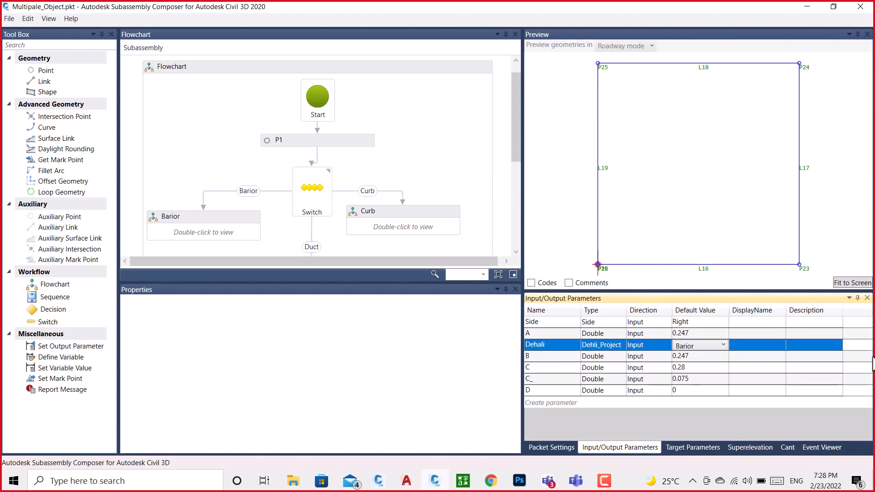
{"action": "left_click", "coordinate": [826, 195]}
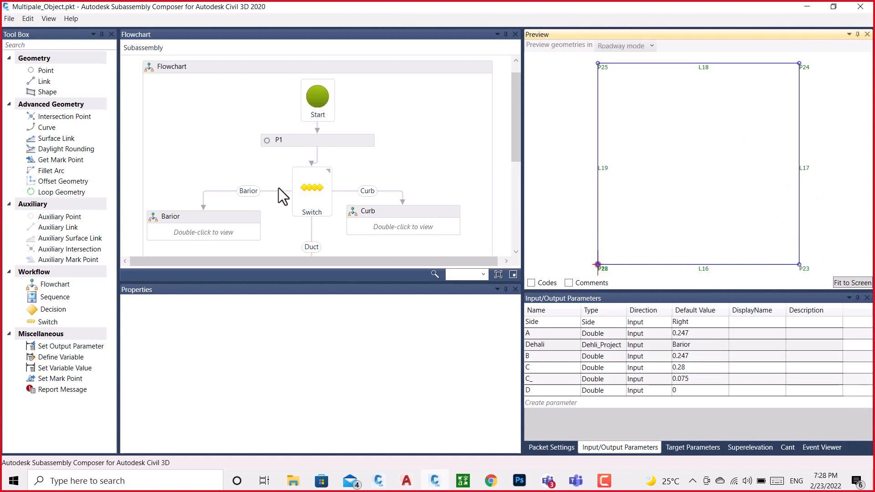
Examine the Switch element's expression and the name and type of the Dehali parameter it refers to
{"action": "scroll", "coordinate": [313, 175], "scroll_direction": "down", "scroll_amount": 2}
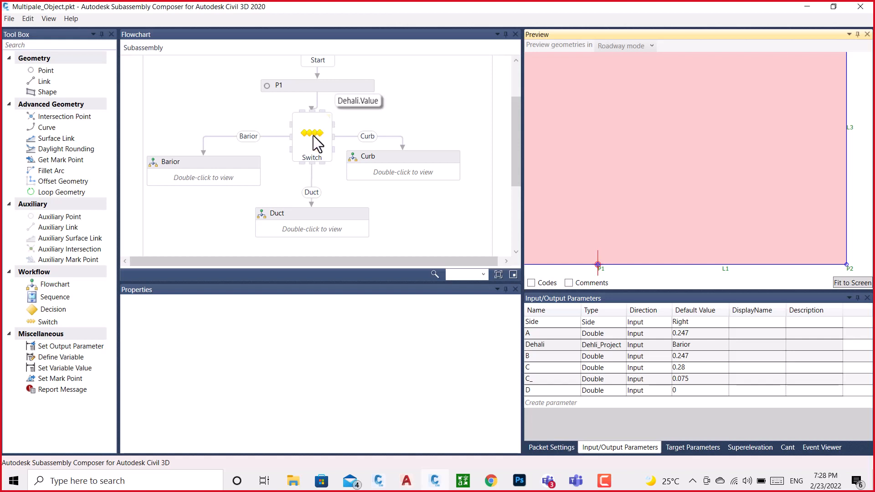
{"action": "left_click", "coordinate": [313, 136]}
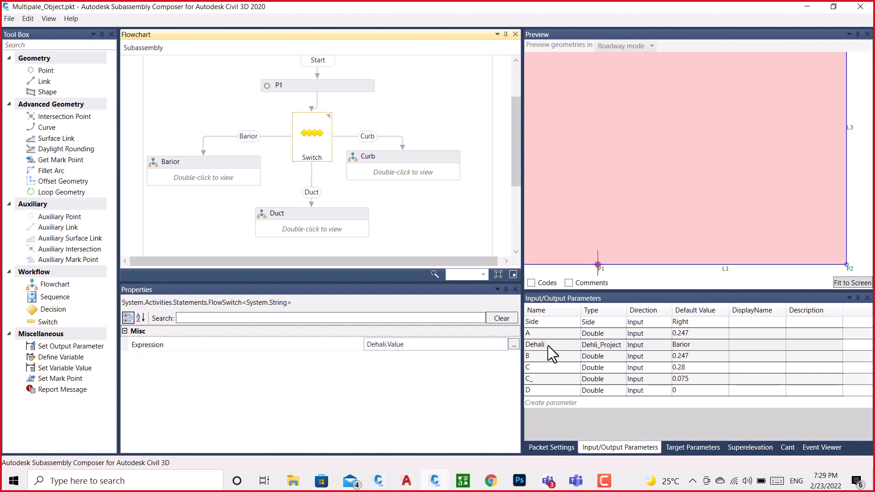
{"action": "left_click", "coordinate": [614, 346]}
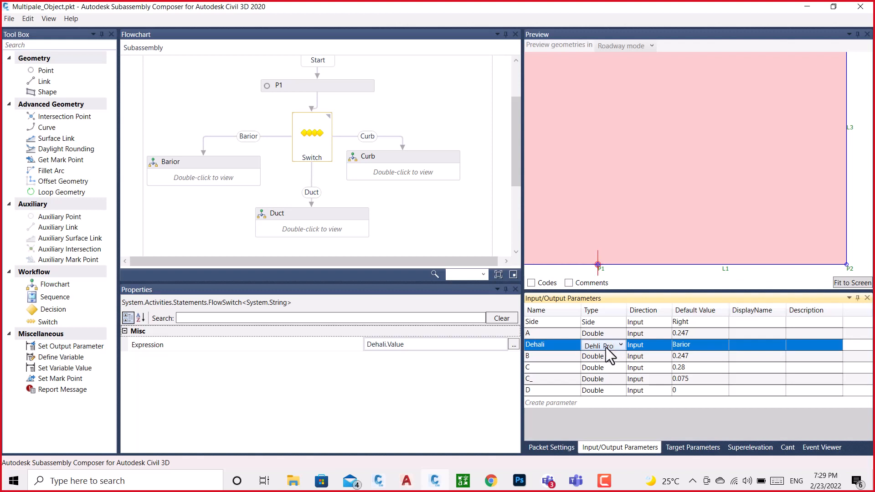
{"action": "left_click", "coordinate": [550, 345]}
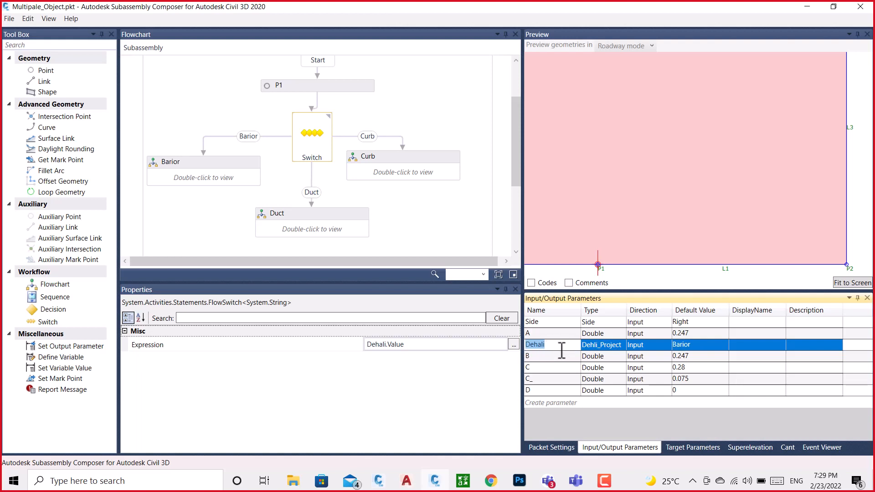
Switch to Civil 3D and check the properties of the duct subassembly at the outer lane edge
{"action": "left_click", "coordinate": [435, 481]}
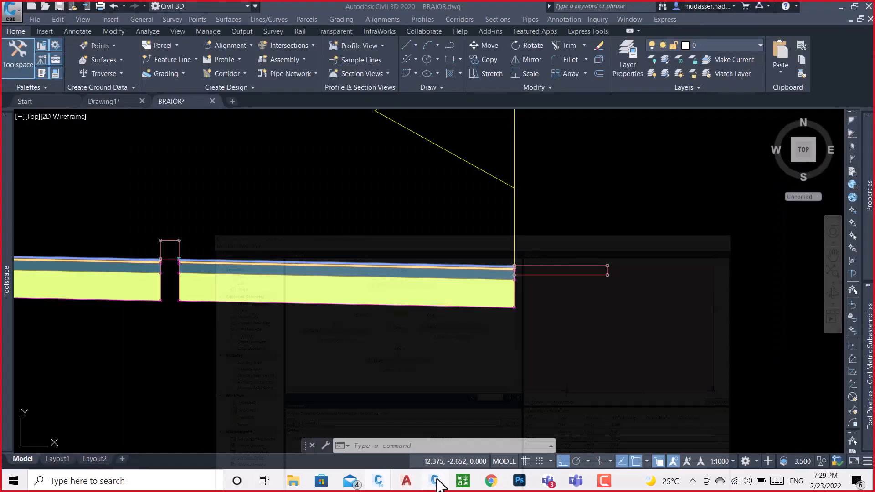
{"action": "left_click", "coordinate": [581, 275]}
{"action": "mouse_move", "coordinate": [869, 205]}
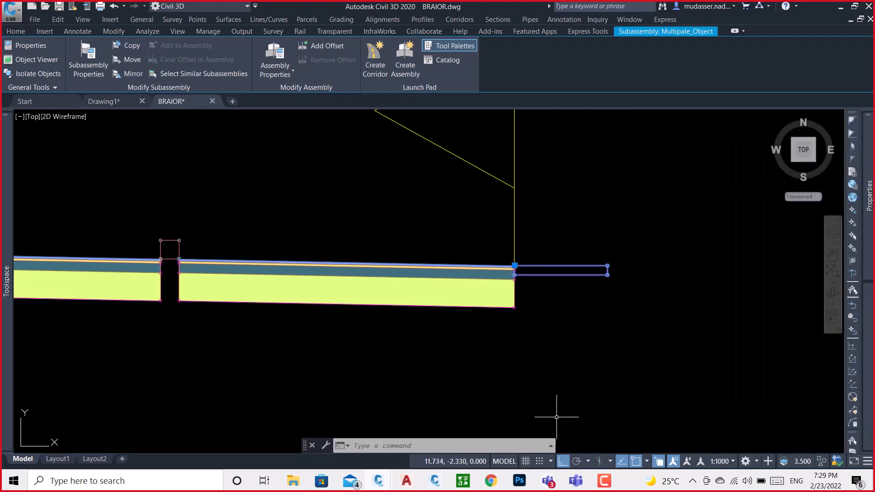
Return to Subassembly Composer and review the Barior, Curb and Duct branches of the Switch flowchart
{"action": "left_click", "coordinate": [438, 481]}
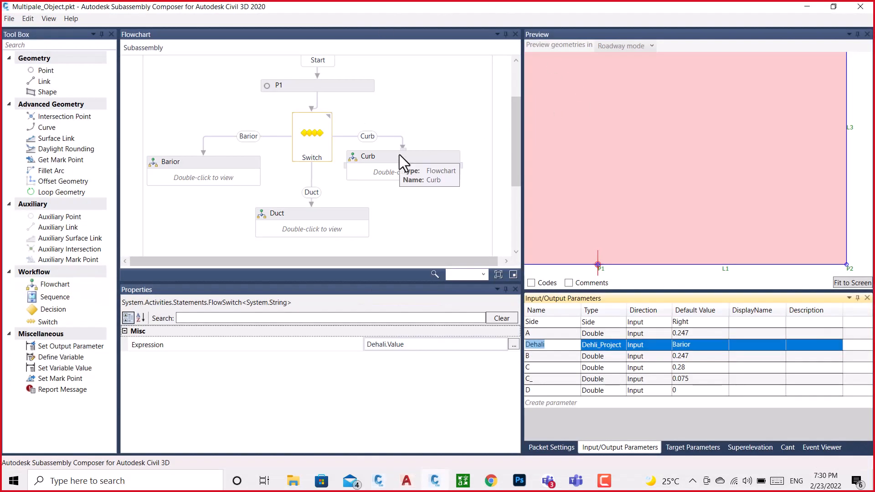
{"action": "scroll", "coordinate": [399, 154], "scroll_direction": "down", "scroll_amount": 1}
{"action": "scroll", "coordinate": [399, 155], "scroll_direction": "up", "scroll_amount": 1}
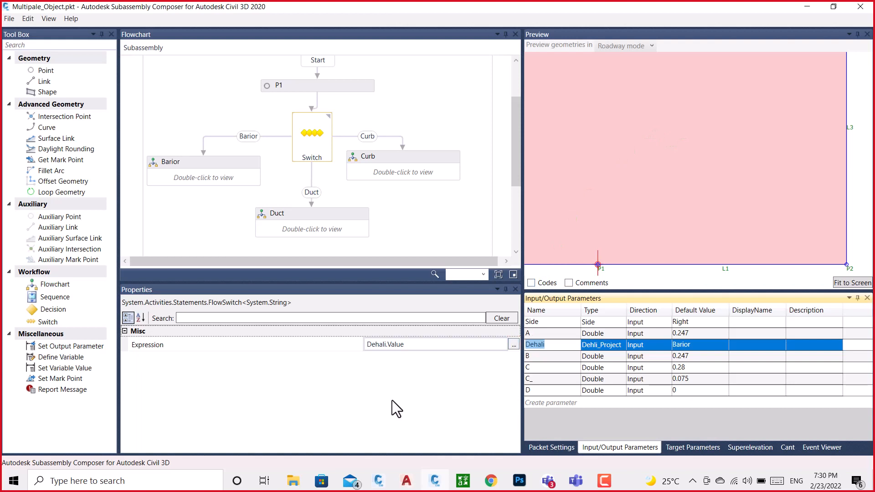
Switch to the BRAIOR drawing in Civil 3D and examine the TYPE 2B/1 four-lane divided carriageway cross-section
{"action": "left_click", "coordinate": [379, 479]}
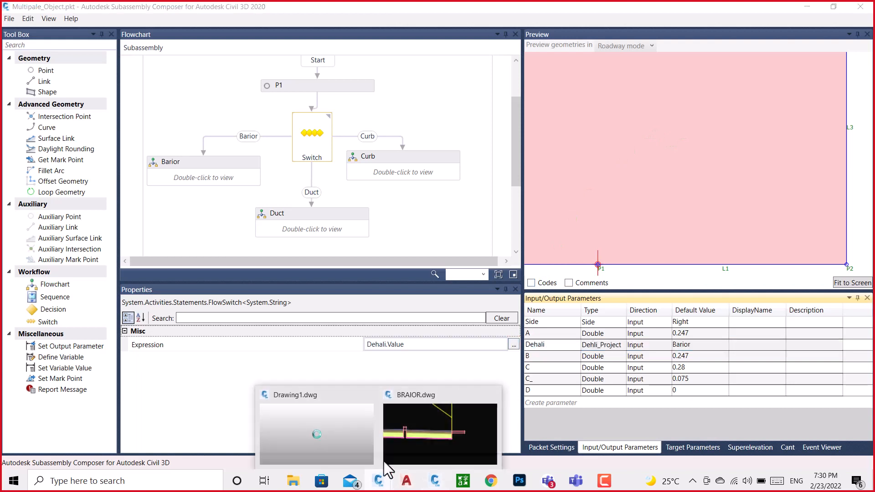
{"action": "left_click", "coordinate": [413, 440]}
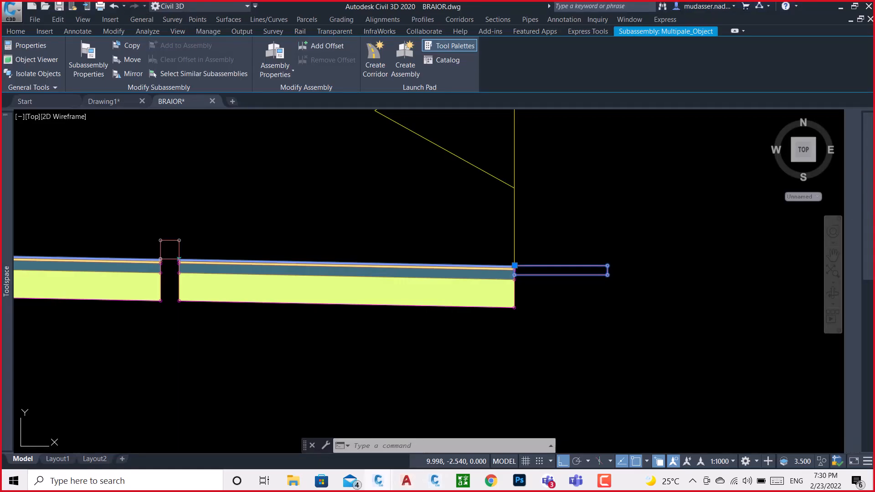
{"action": "scroll", "coordinate": [552, 262], "scroll_direction": "down", "scroll_amount": 10}
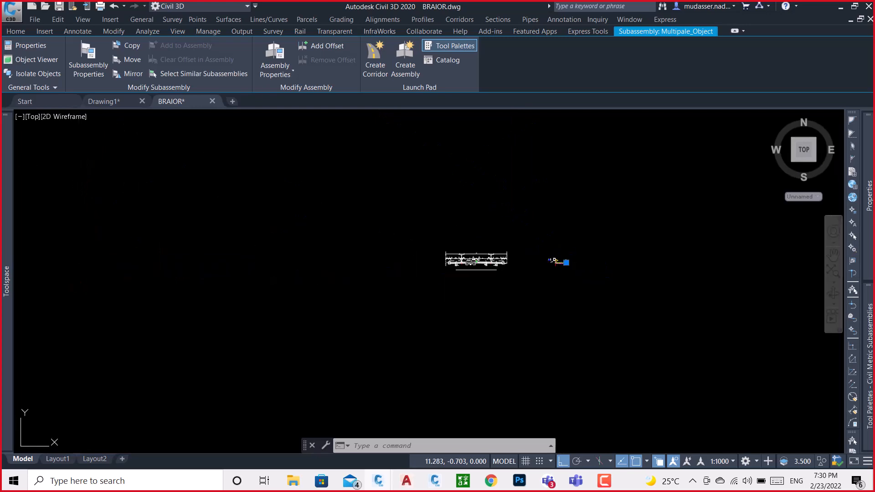
{"action": "scroll", "coordinate": [441, 267], "scroll_direction": "up", "scroll_amount": 4}
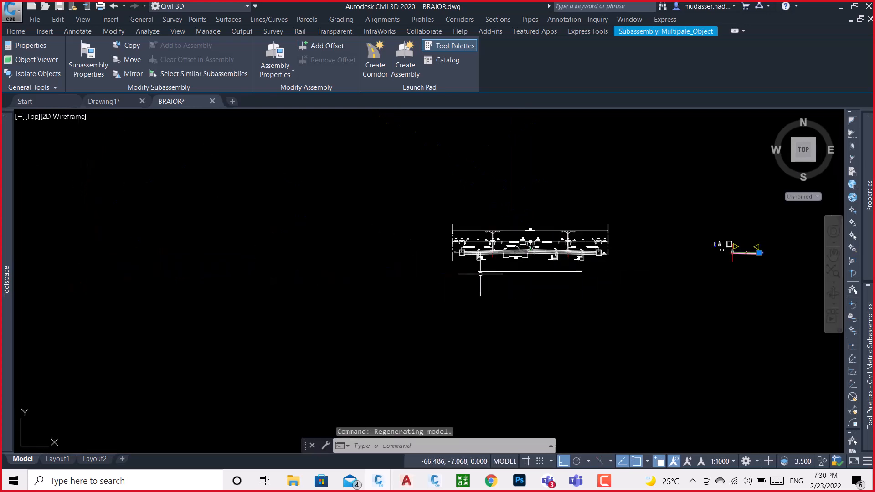
{"action": "scroll", "coordinate": [593, 249], "scroll_direction": "up", "scroll_amount": 6}
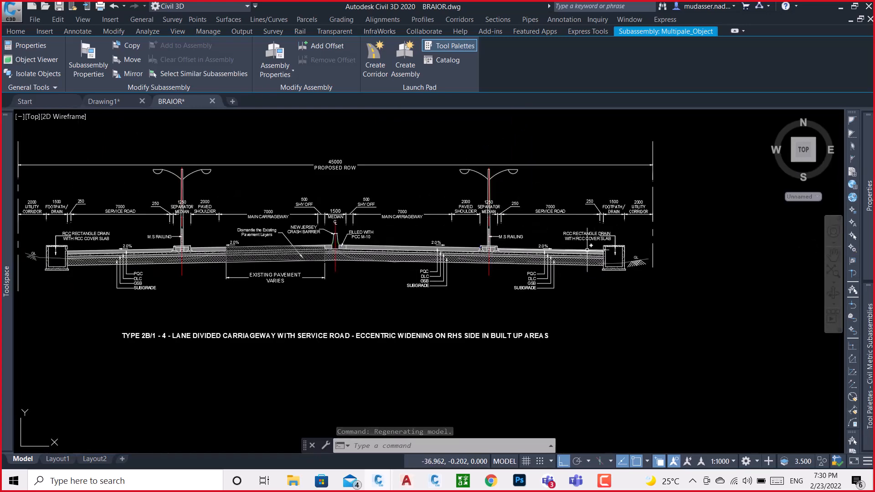
{"action": "scroll", "coordinate": [547, 249], "scroll_direction": "down", "scroll_amount": 10}
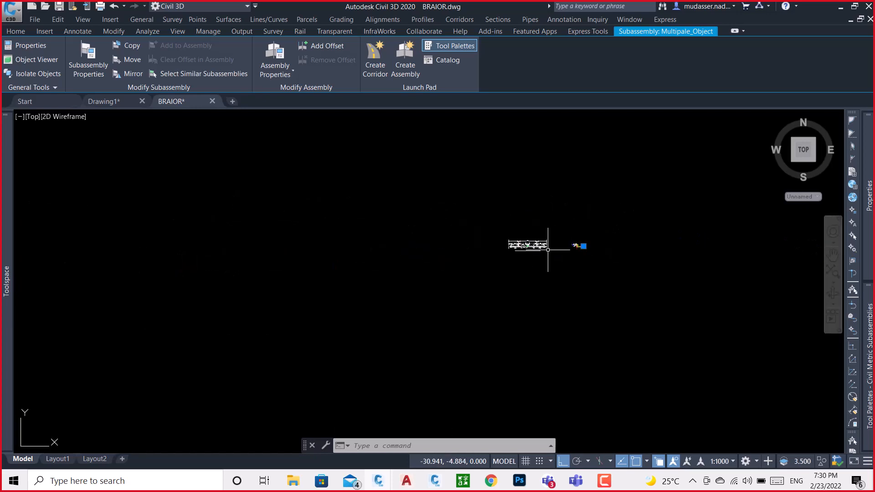
{"action": "scroll", "coordinate": [547, 250], "scroll_direction": "down", "scroll_amount": 4}
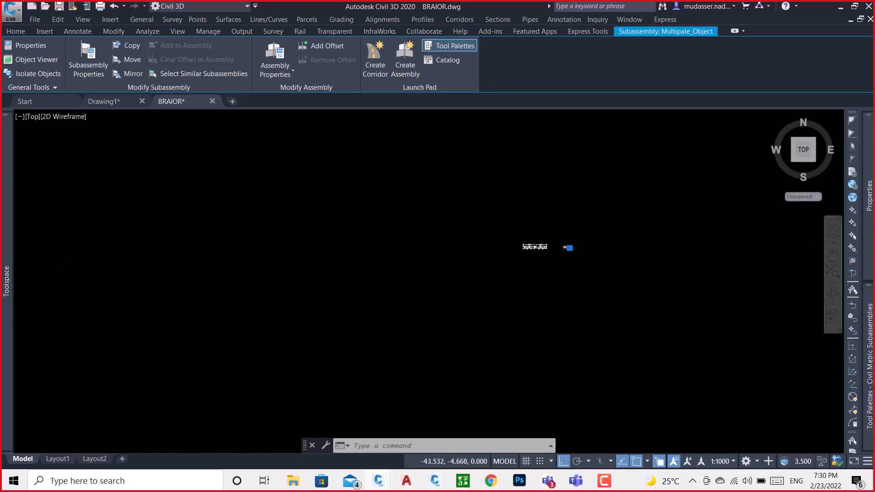
{"action": "left_click", "coordinate": [16, 31]}
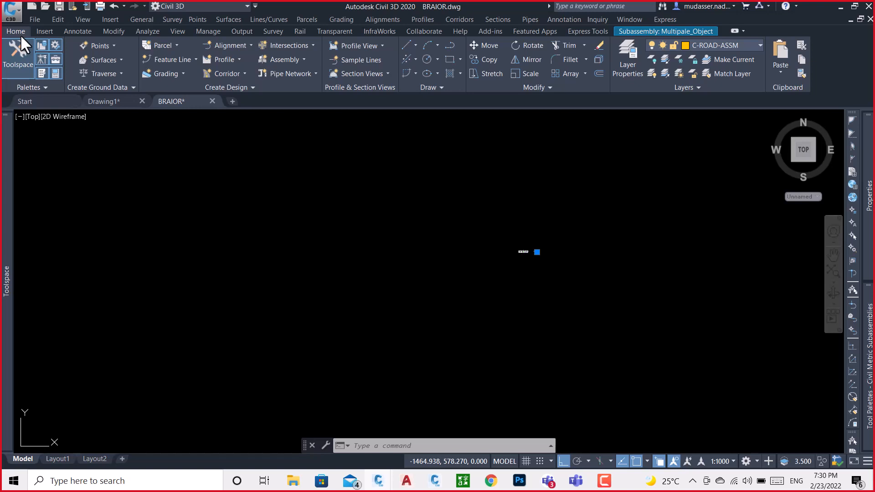
{"action": "left_click", "coordinate": [381, 483]}
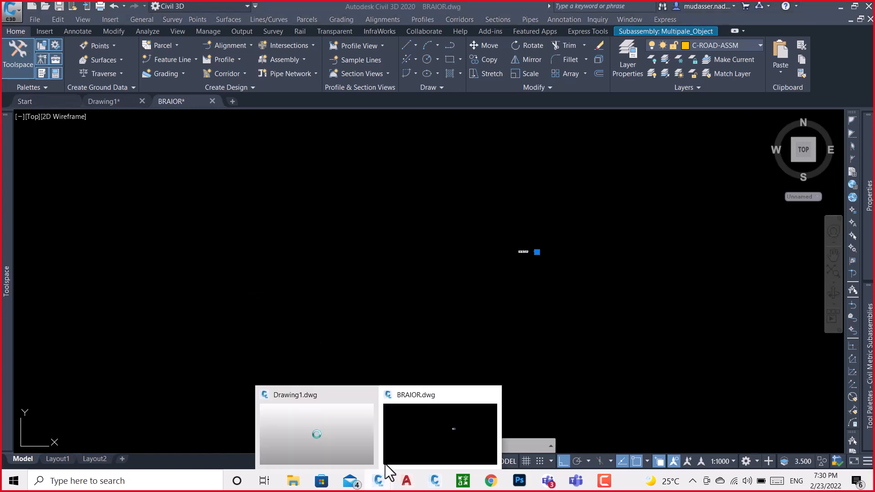
Check the Switch flowchart in Subassembly Composer, and return to the typical road cross-section in the BRAIOR drawing in Civil 3D
{"action": "left_click", "coordinate": [462, 482]}
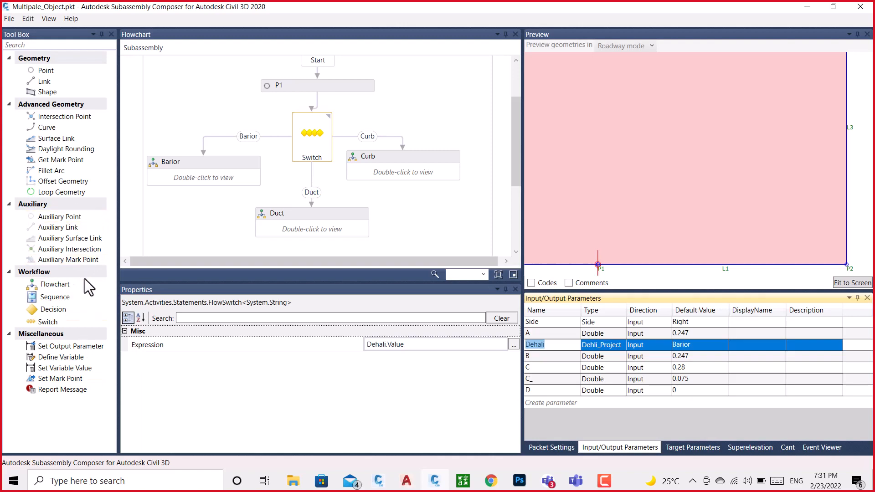
{"action": "left_click", "coordinate": [806, 6]}
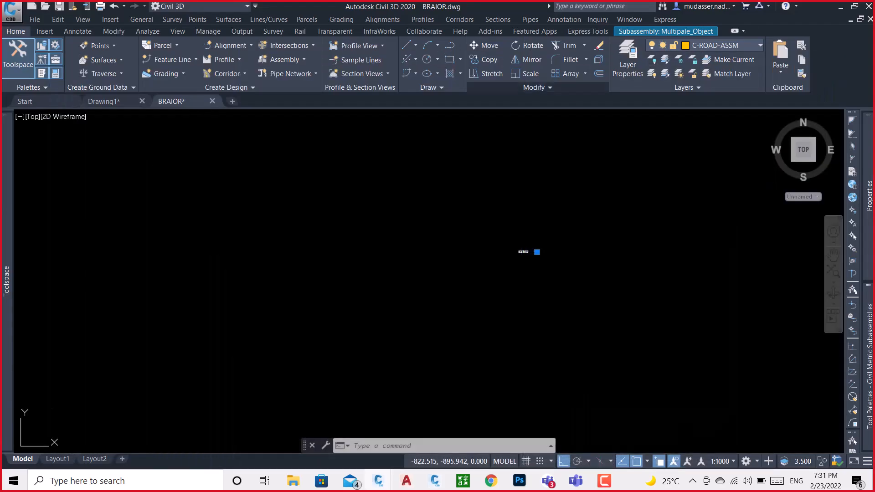
{"action": "scroll", "coordinate": [532, 262], "scroll_direction": "up", "scroll_amount": 4}
{"action": "scroll", "coordinate": [431, 134], "scroll_direction": "up", "scroll_amount": 2}
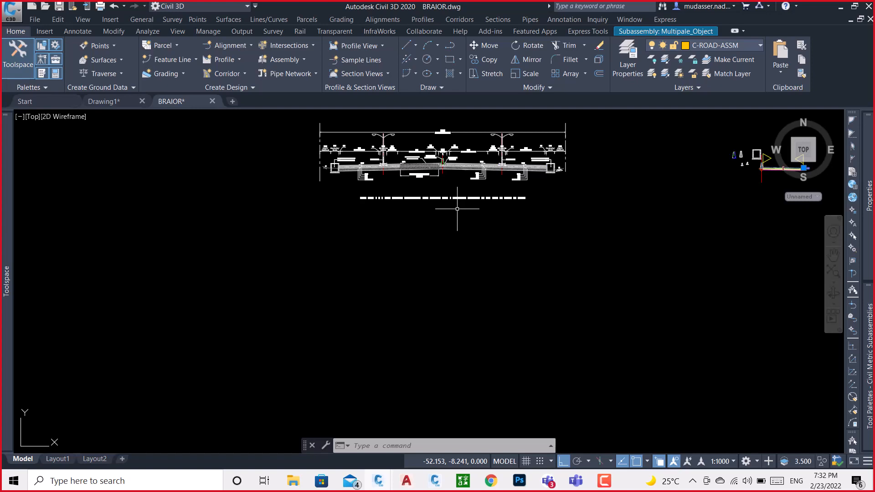
Switch to Subassembly Composer, open the Curb flowchart and review its sequence of points and links
{"action": "left_click", "coordinate": [435, 483]}
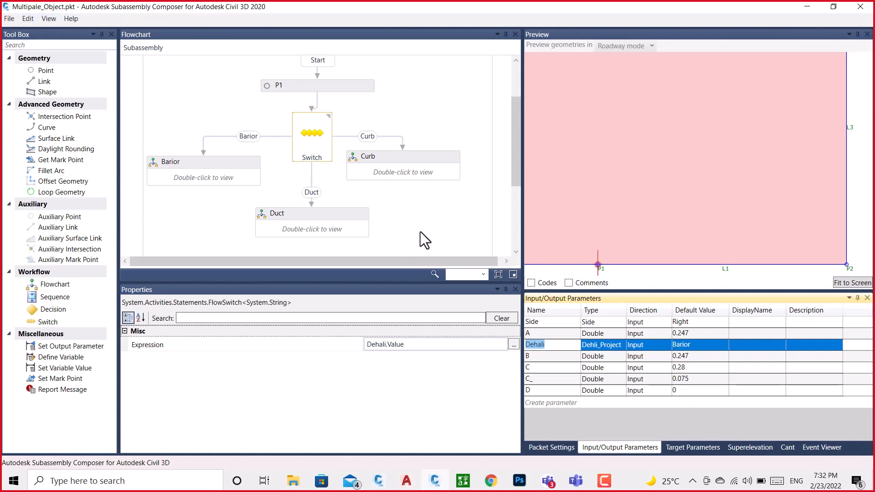
{"action": "double_click", "coordinate": [395, 181]}
{"action": "scroll", "coordinate": [309, 197], "scroll_direction": "down", "scroll_amount": 5}
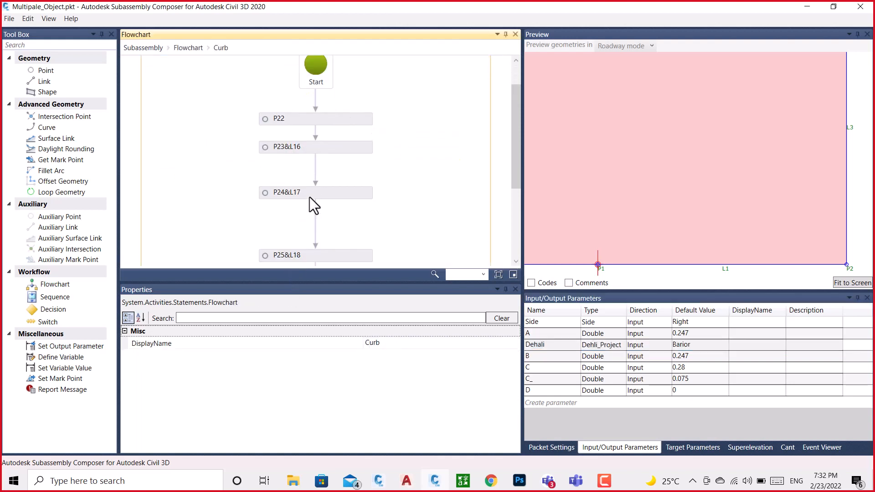
{"action": "scroll", "coordinate": [308, 180], "scroll_direction": "up", "scroll_amount": 4}
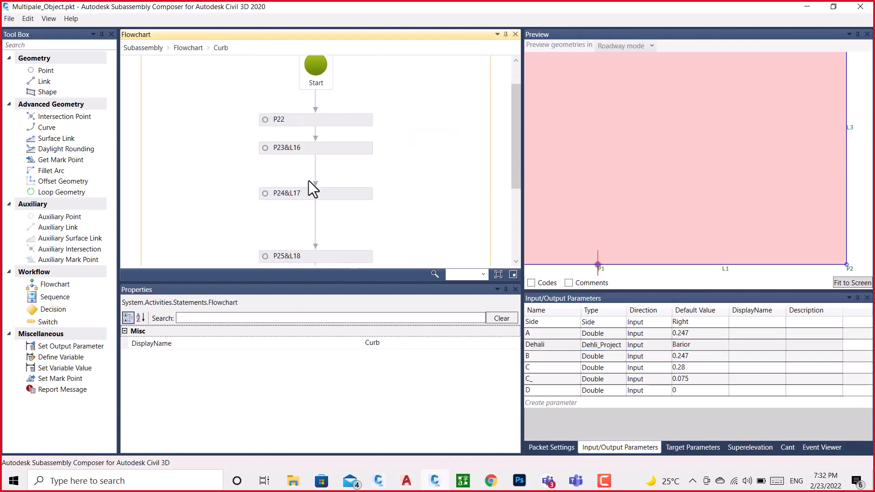
{"action": "scroll", "coordinate": [308, 180], "scroll_direction": "down", "scroll_amount": 2}
{"action": "scroll", "coordinate": [308, 181], "scroll_direction": "up", "scroll_amount": 3}
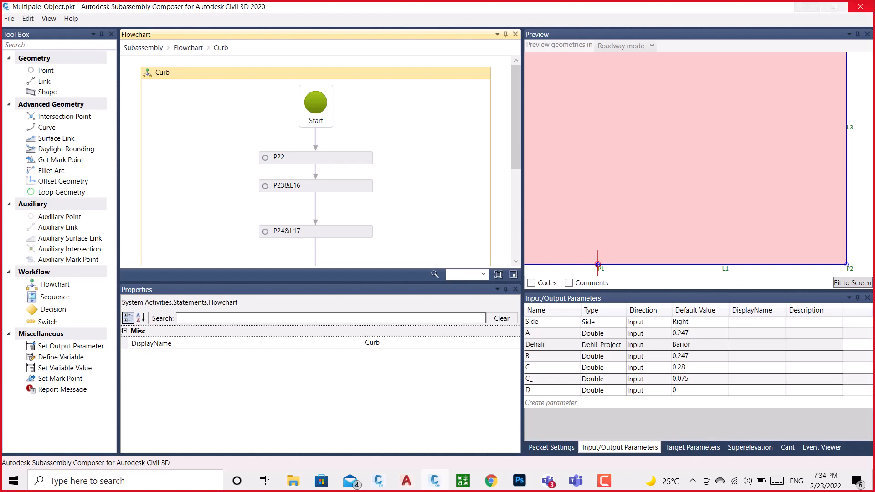
Examine the complete barrier shape with its points and links in the roadway-mode preview
{"action": "scroll", "coordinate": [723, 115], "scroll_direction": "down", "scroll_amount": 2}
{"action": "scroll", "coordinate": [723, 114], "scroll_direction": "down", "scroll_amount": 4}
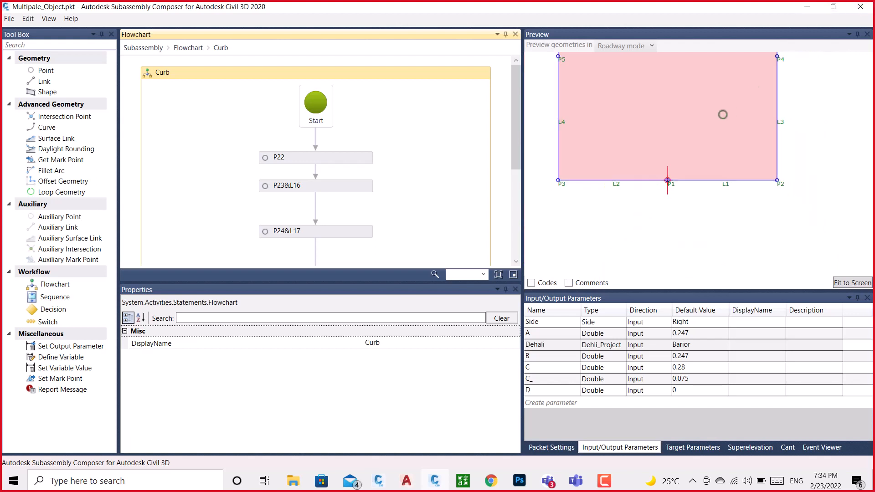
{"action": "scroll", "coordinate": [593, 191], "scroll_direction": "down", "scroll_amount": 4}
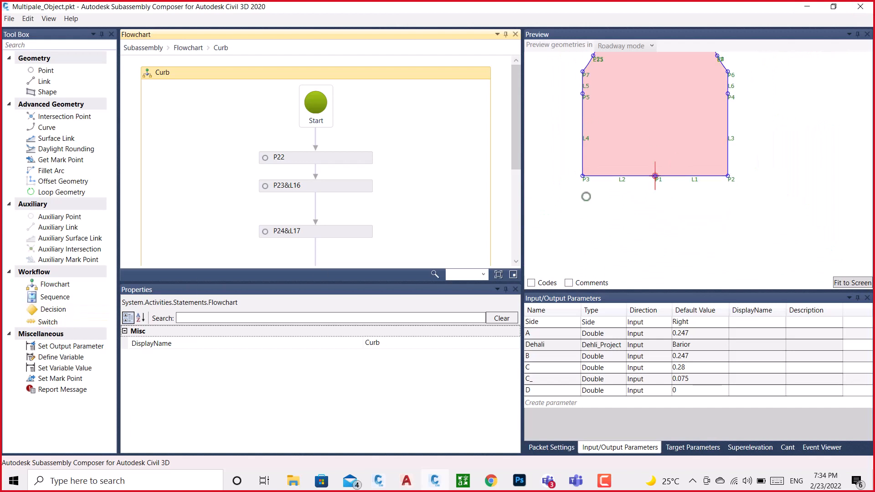
{"action": "scroll", "coordinate": [671, 132], "scroll_direction": "down", "scroll_amount": 4}
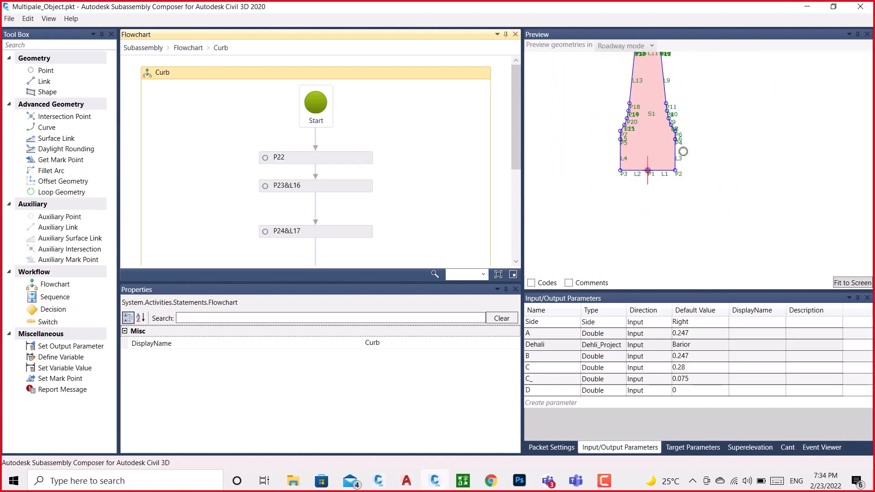
{"action": "left_click_drag", "start_coordinate": [711, 136], "coordinate": [706, 161]}
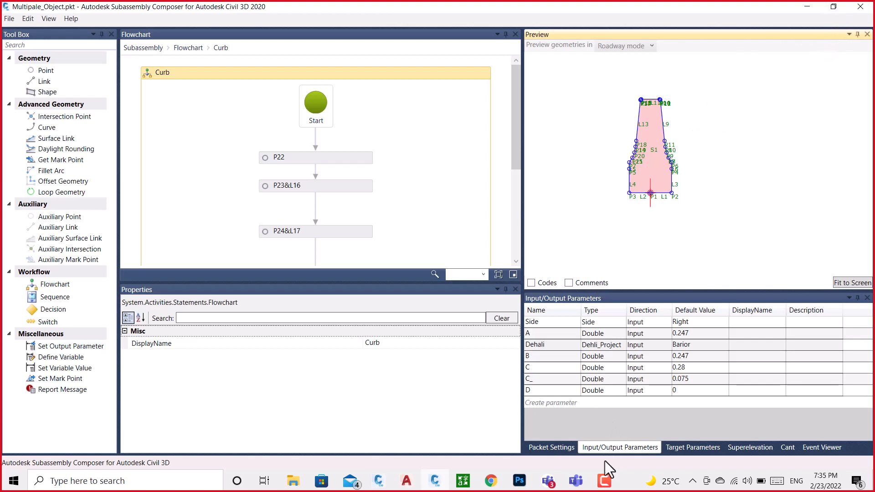
{"action": "left_click", "coordinate": [603, 479]}
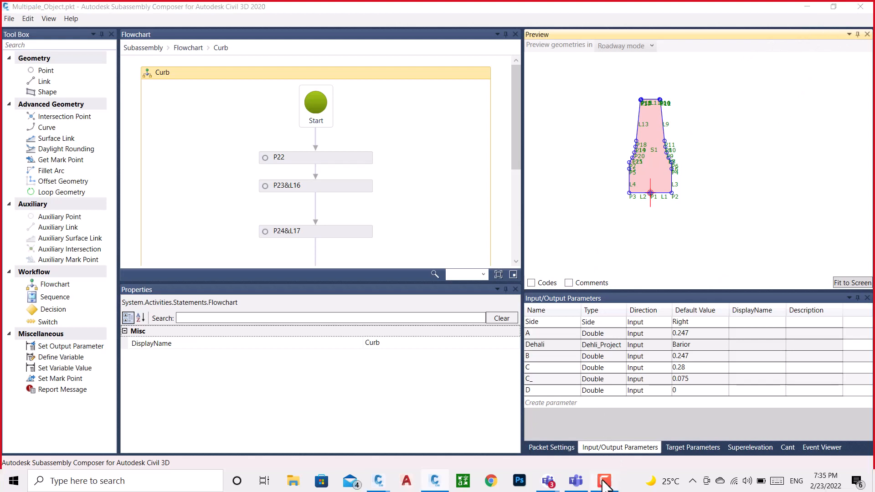